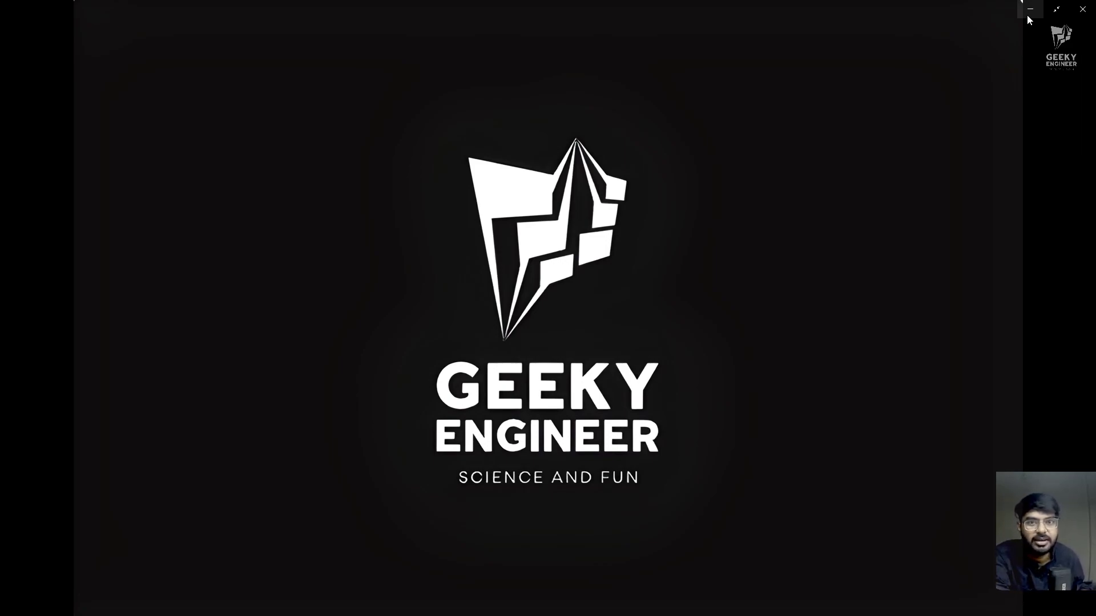
Minimize the full-screen logo and switch to the Fusion 360 design window.
click(1028, 16)
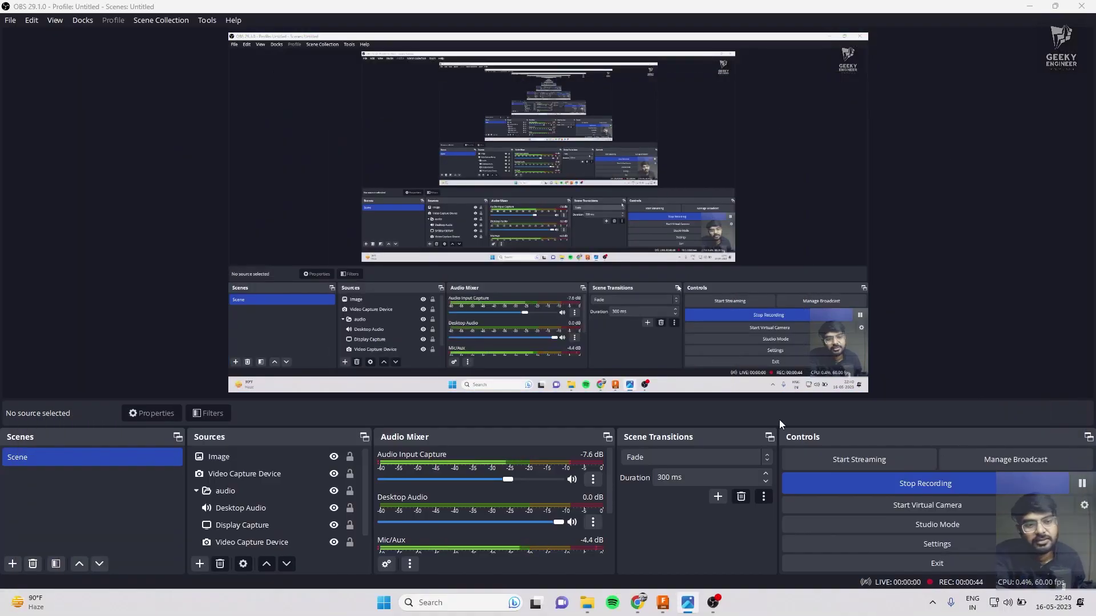
click(663, 610)
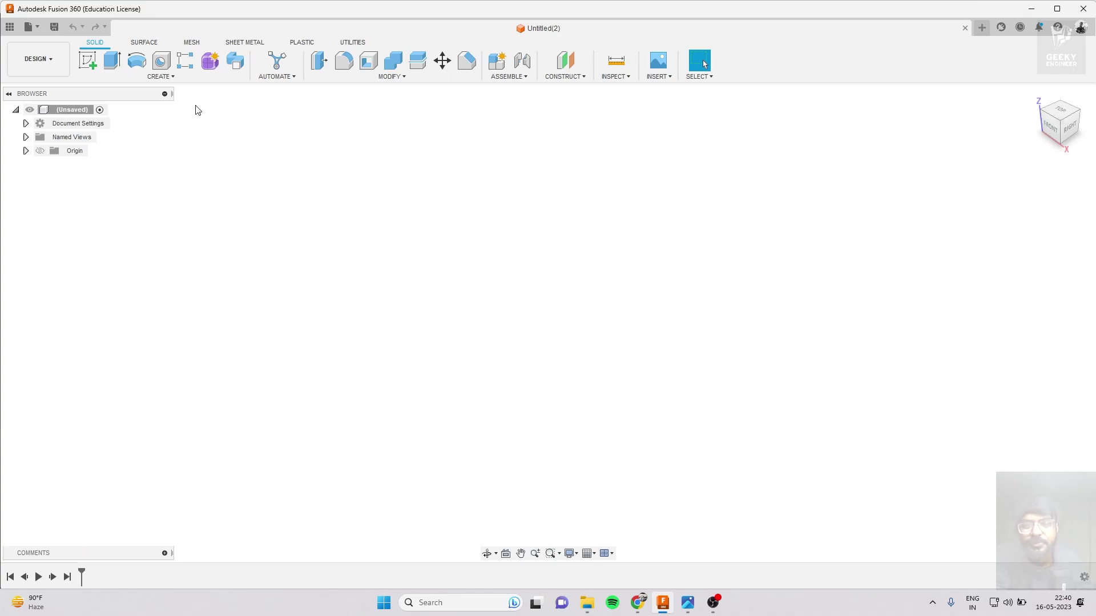
Switch to the browser and scroll through the classic radio prism image results.
click(637, 599)
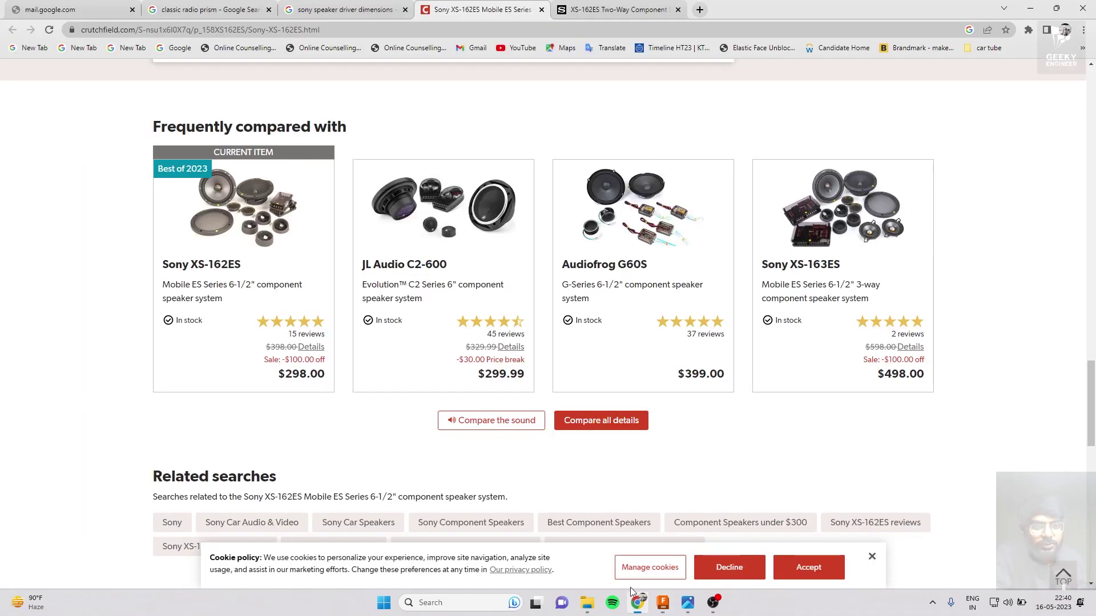
click(319, 9)
click(220, 7)
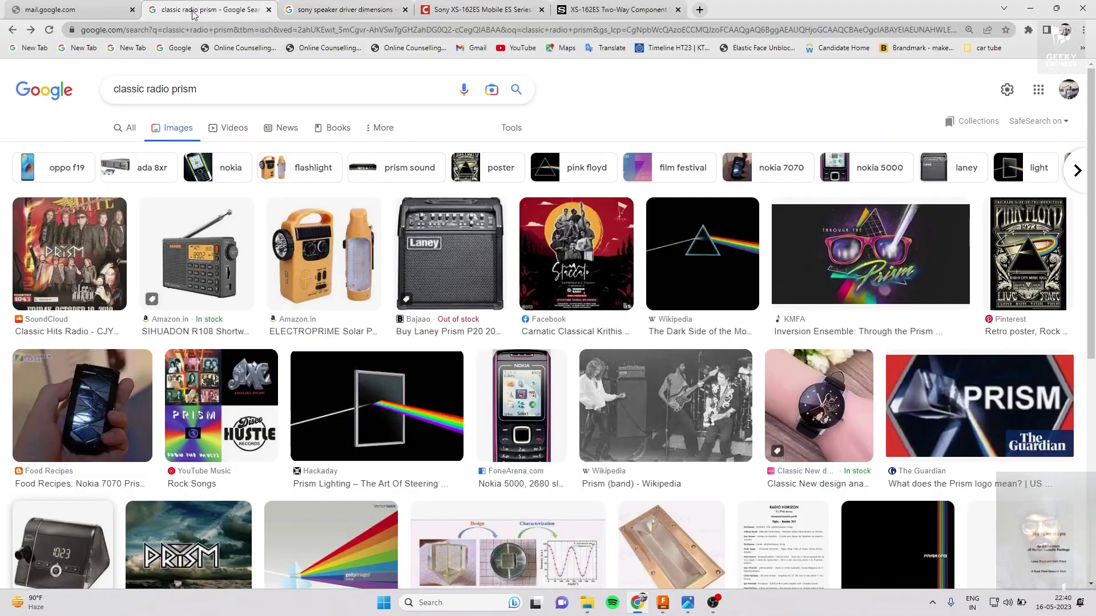
scroll(460, 358, down, 3)
scroll(553, 337, down, 2)
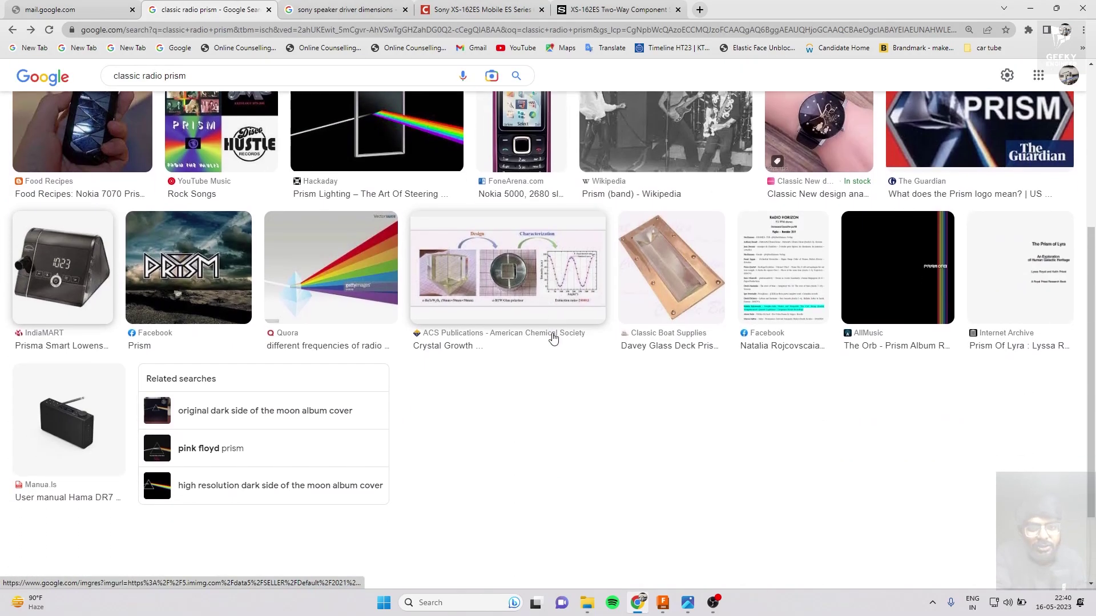
scroll(553, 337, down, 2)
scroll(552, 337, up, 5)
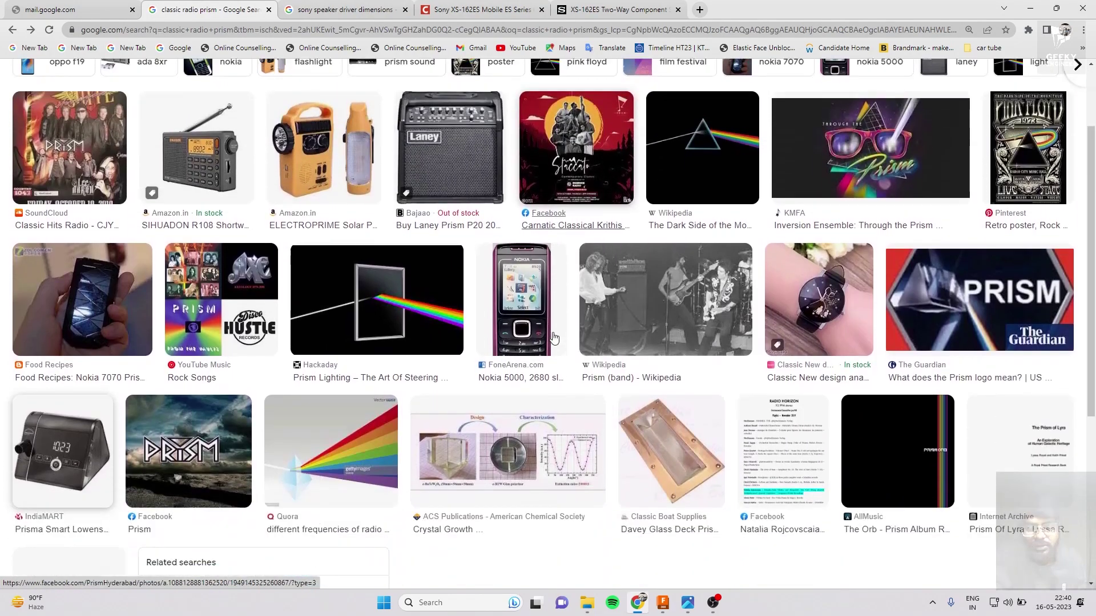
scroll(554, 338, down, 1)
scroll(553, 338, down, 3)
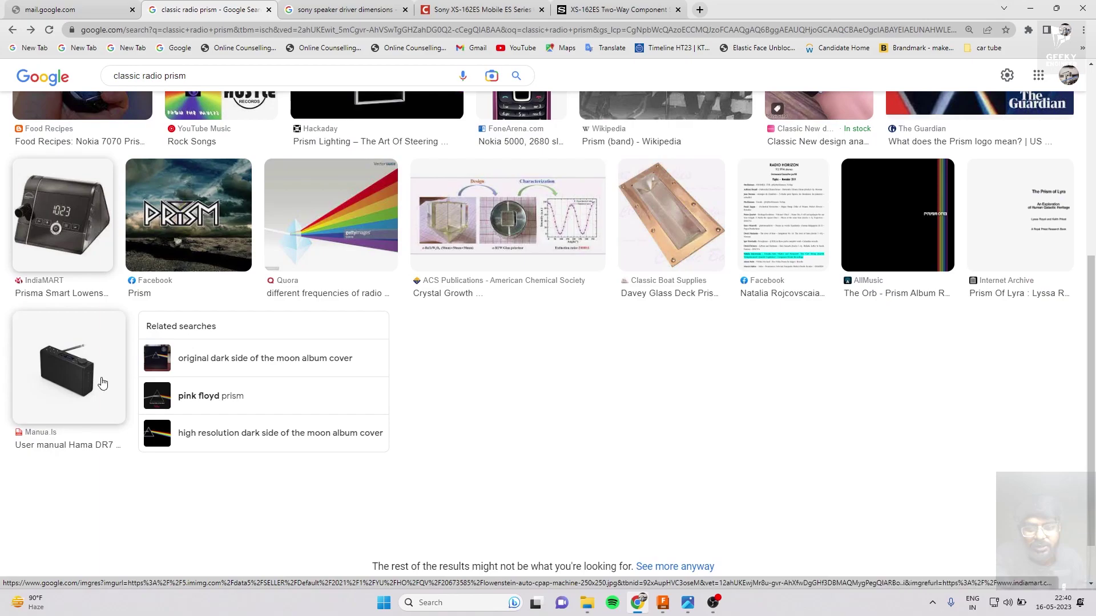
Preview the Hama DR7, Shutterstock old radio and wooden radio reference images.
click(99, 381)
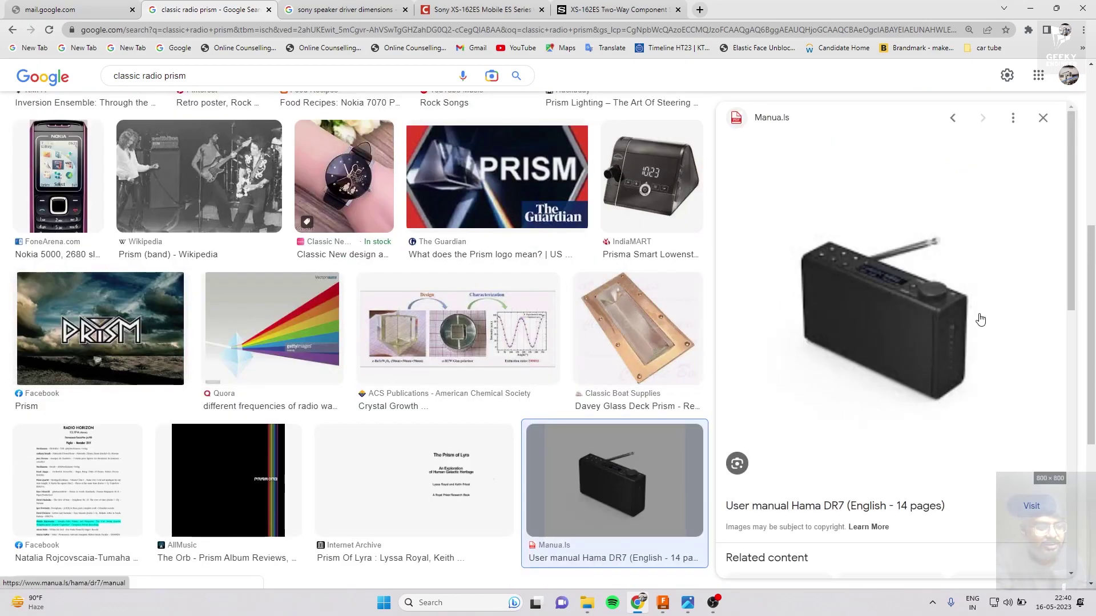
scroll(927, 339, down, 3)
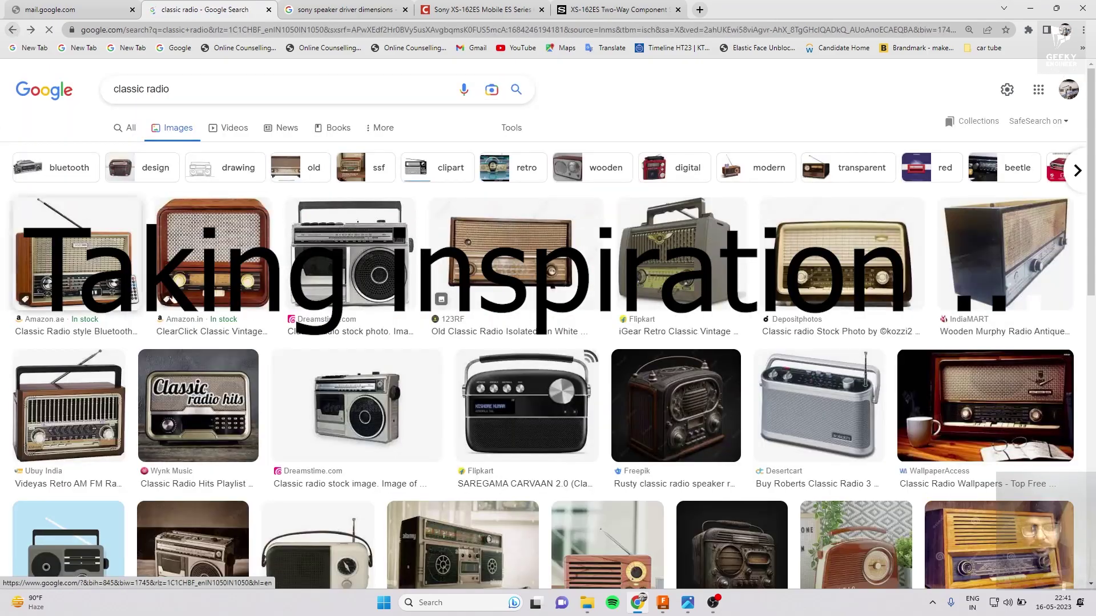
scroll(439, 324, down, 3)
scroll(439, 323, down, 5)
scroll(438, 324, down, 2)
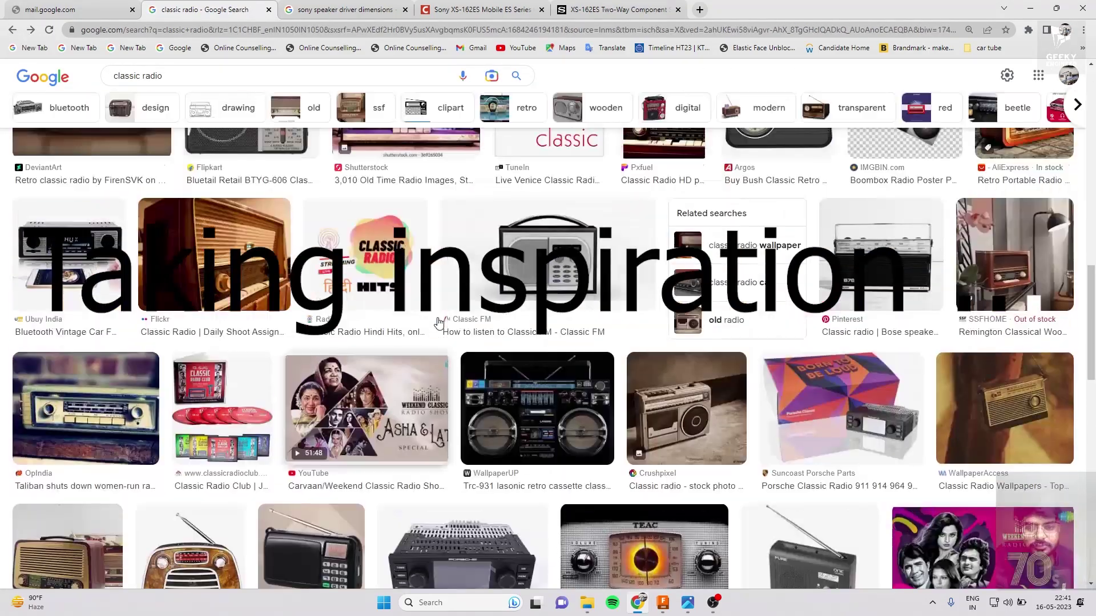
scroll(439, 324, up, 2)
click(439, 318)
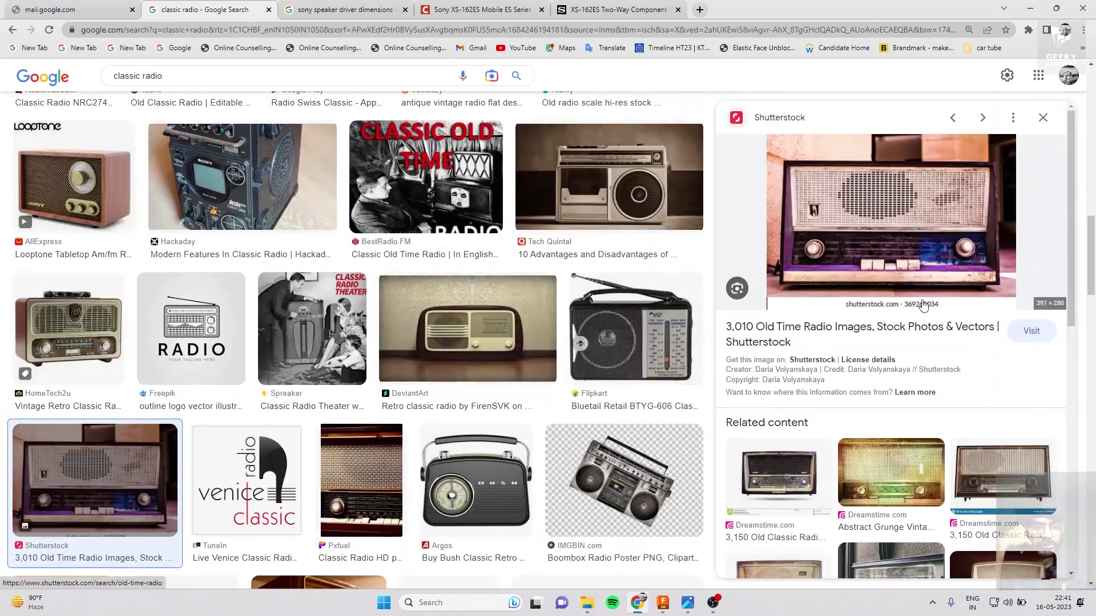
scroll(923, 307, up, 8)
click(75, 254)
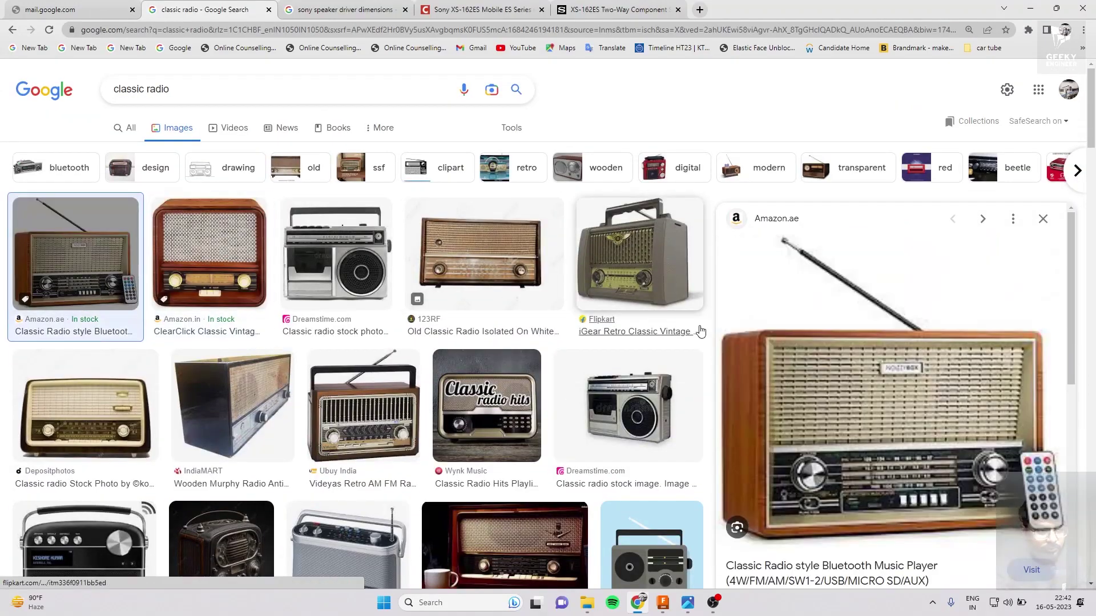
scroll(890, 400, down, 5)
click(781, 296)
scroll(342, 285, up, 5)
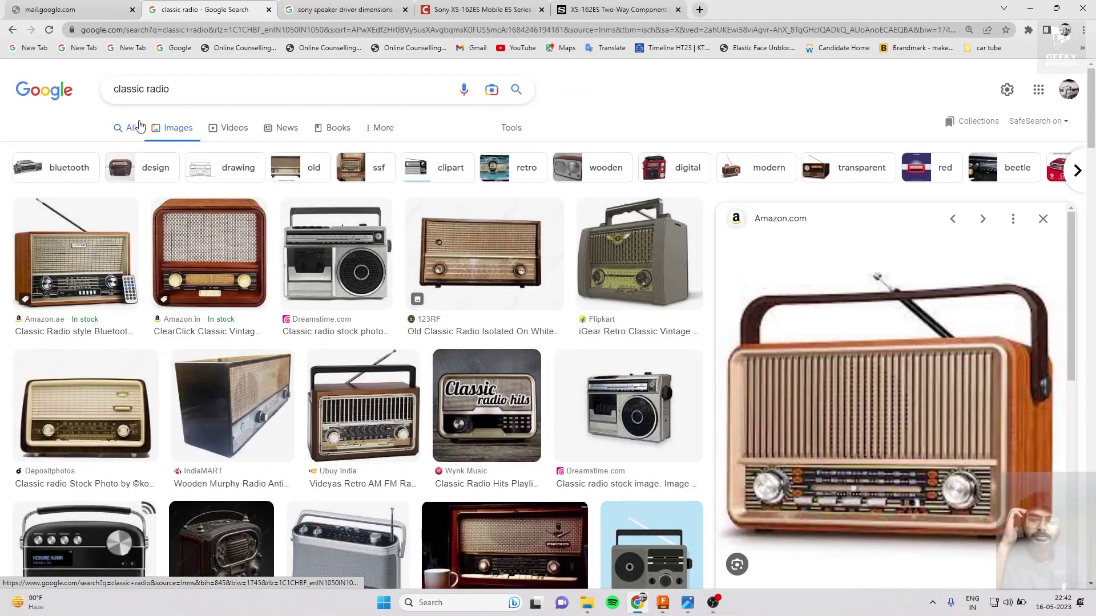
Search images for 'sony radio', preview the Sony ICFP26, then return to Fusion 360.
triple_click(237, 90)
text(sony radio)
key(Return)
scroll(1019, 250, down, 3)
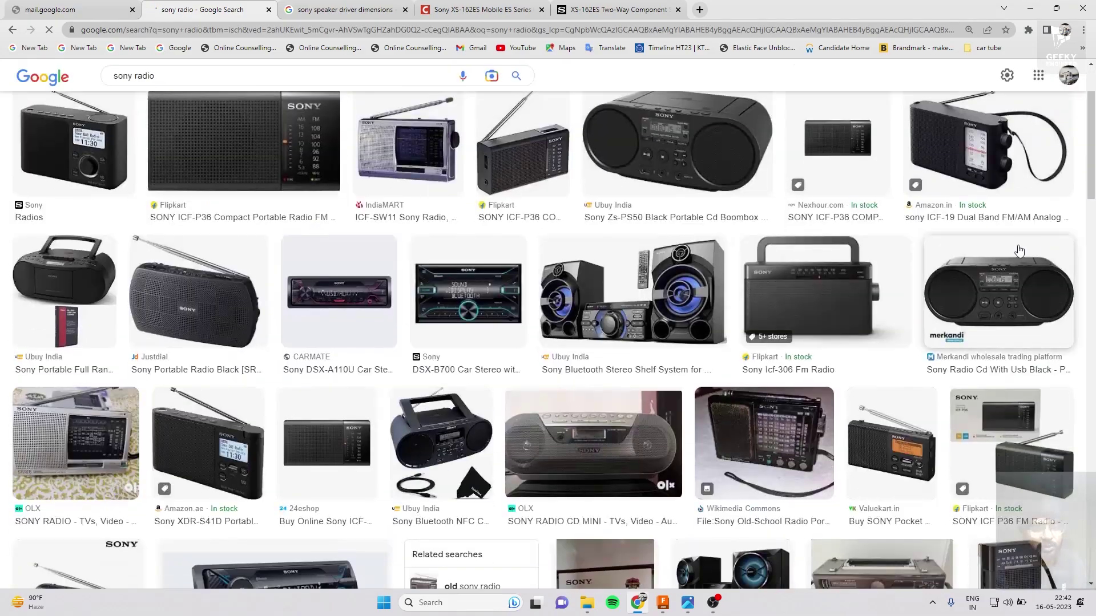
scroll(1018, 250, down, 5)
click(1019, 250)
scroll(568, 249, down, 5)
scroll(447, 329, down, 3)
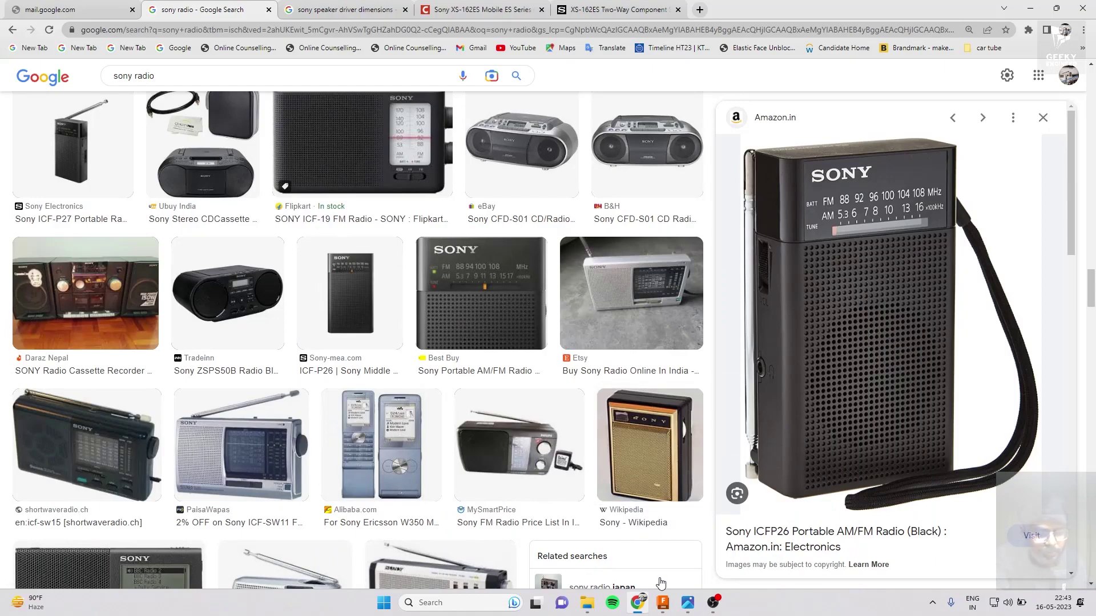
click(662, 603)
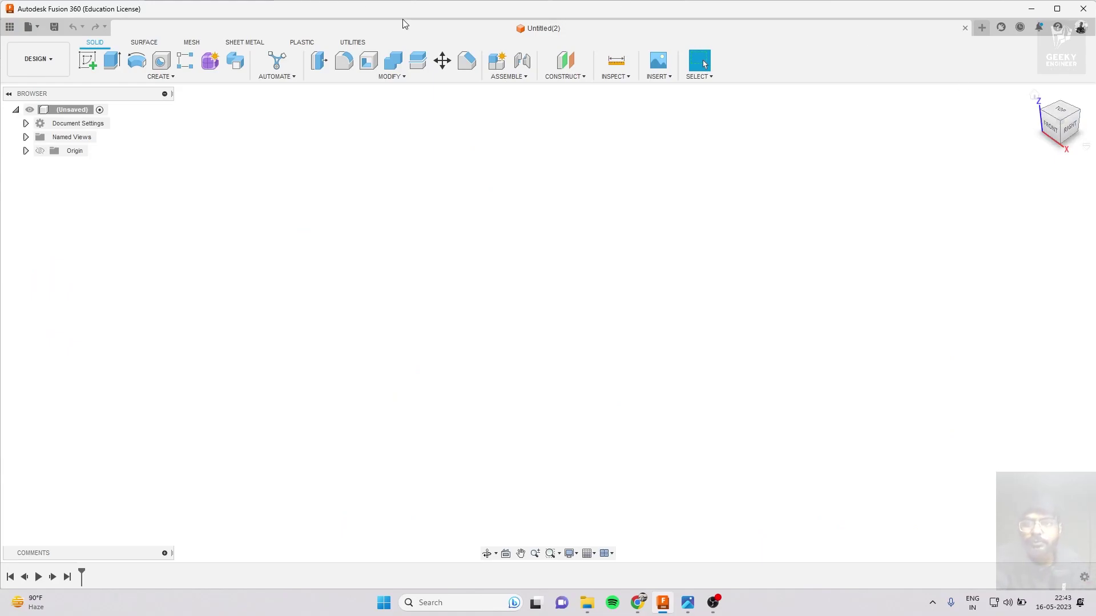
click(87, 60)
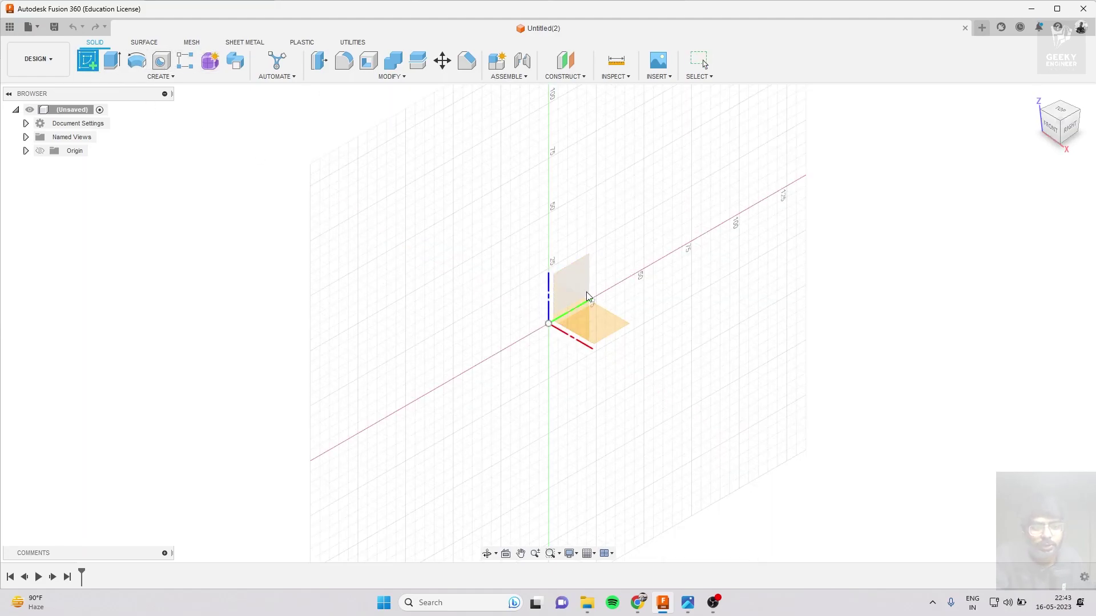
mouse_move(1060, 122)
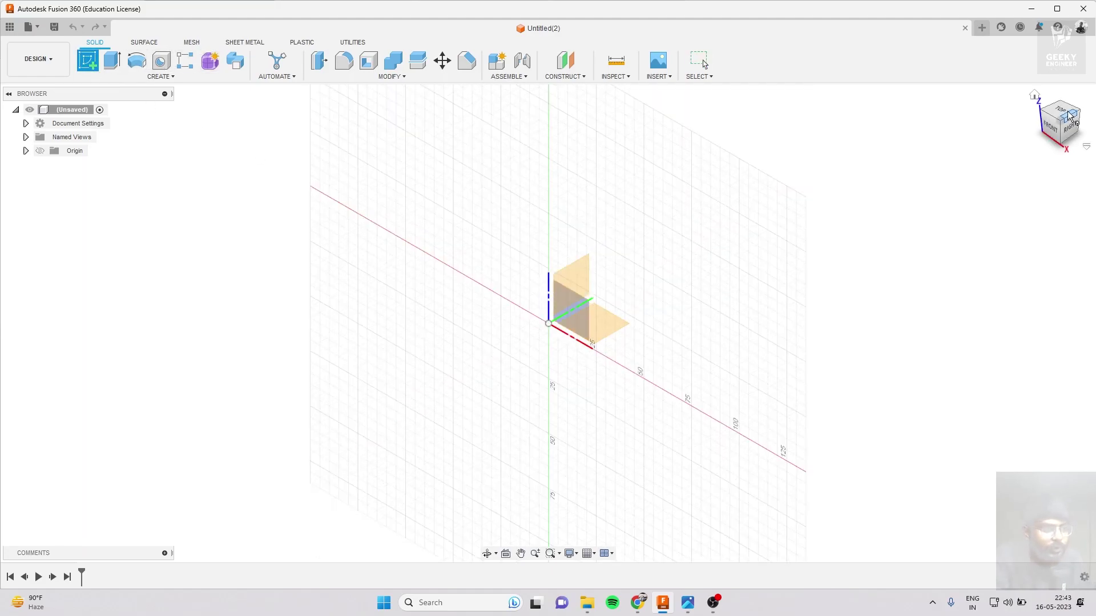
click(1069, 135)
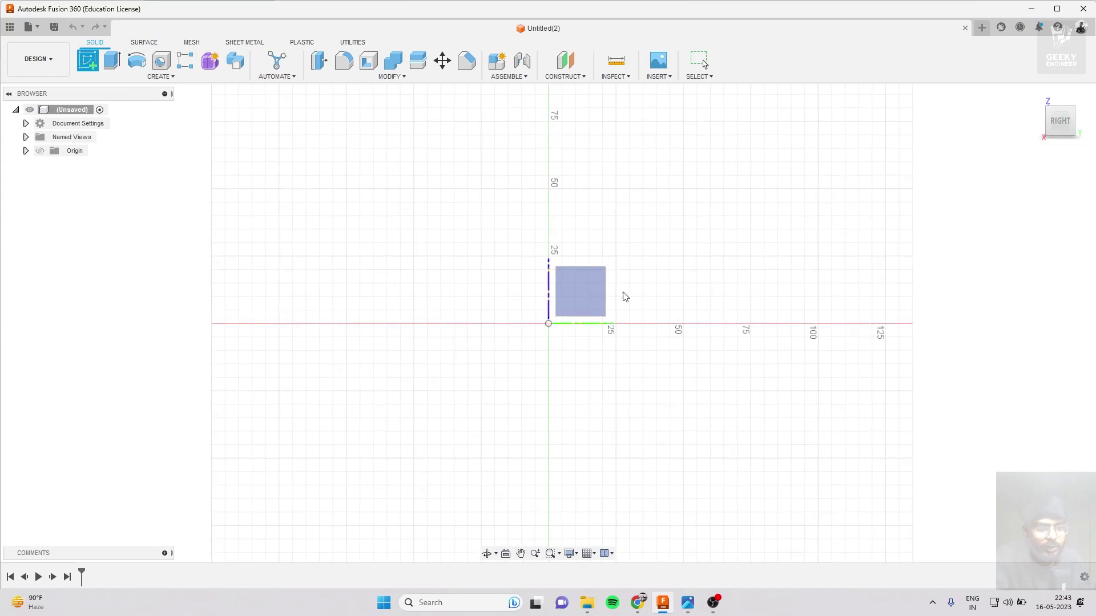
click(585, 291)
scroll(585, 291, up, 3)
scroll(592, 285, up, 4)
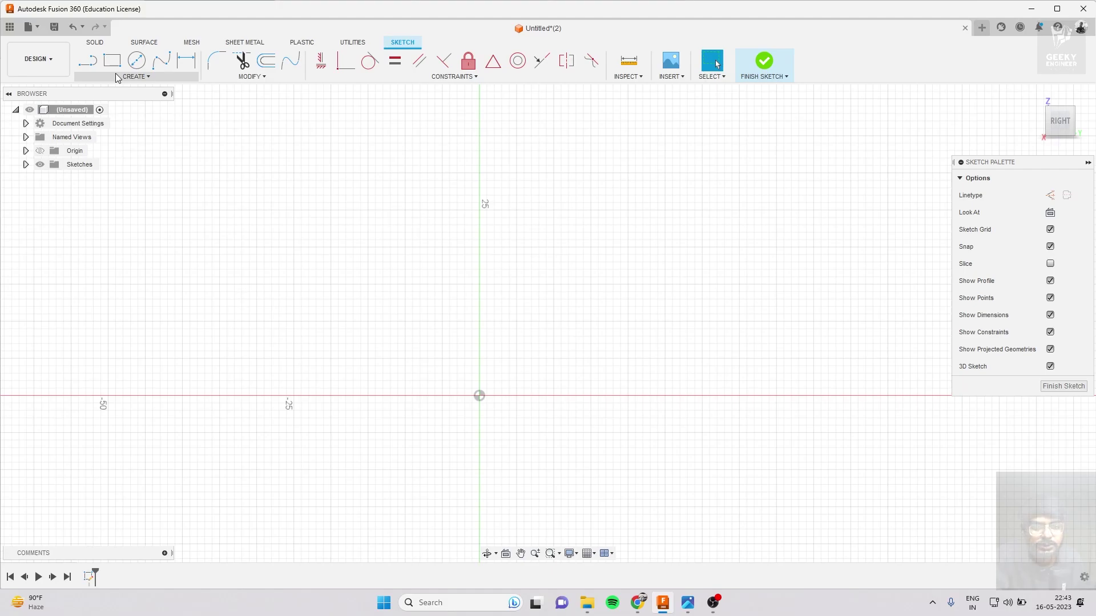
scroll(498, 268, down, 2)
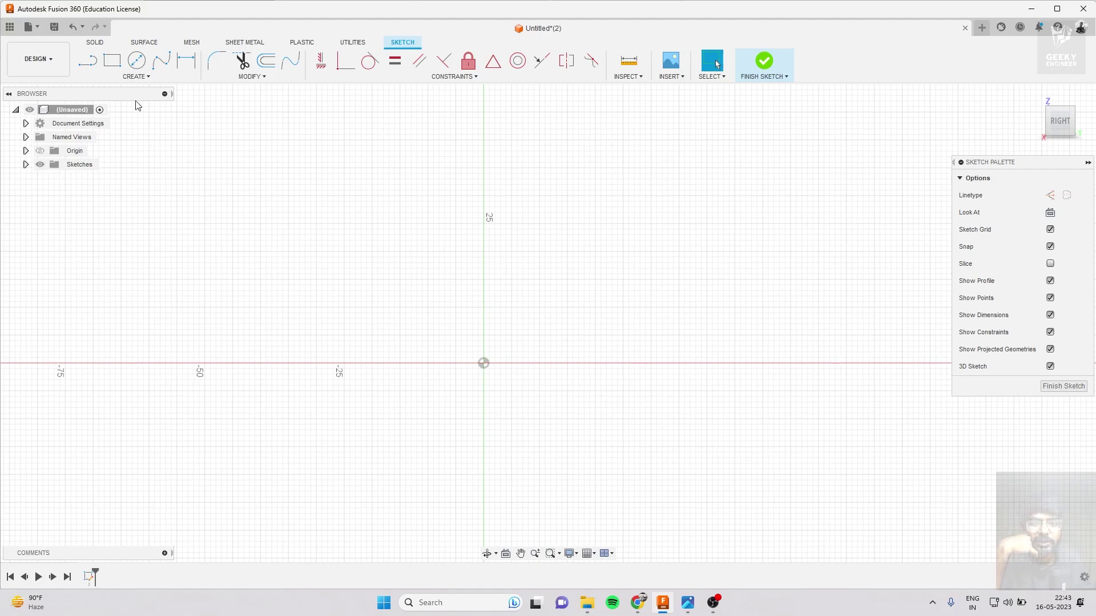
click(120, 69)
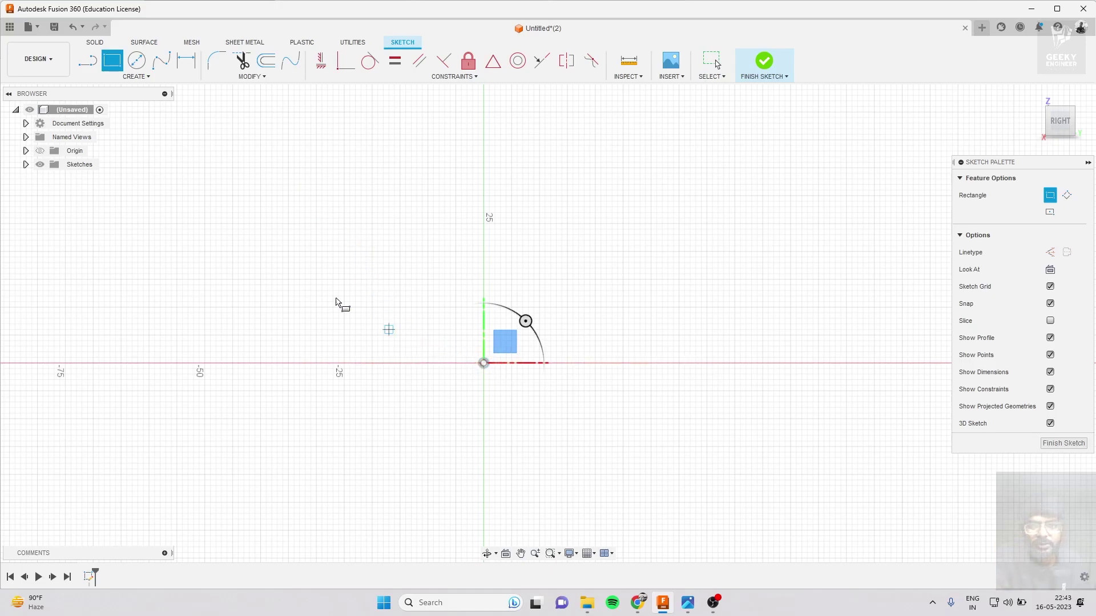
mouse_move(1060, 121)
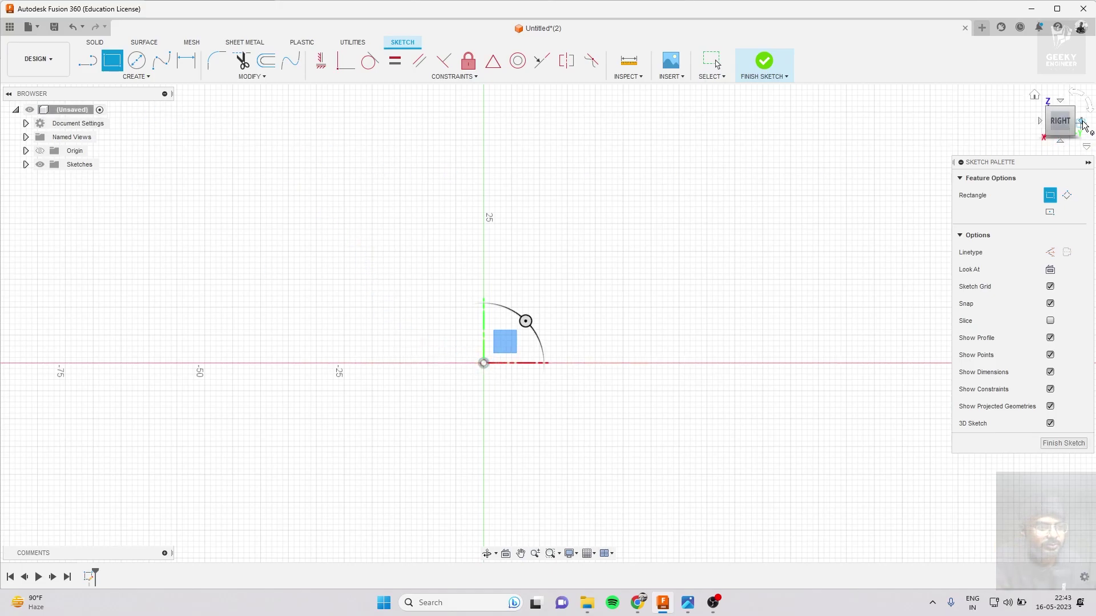
click(1082, 121)
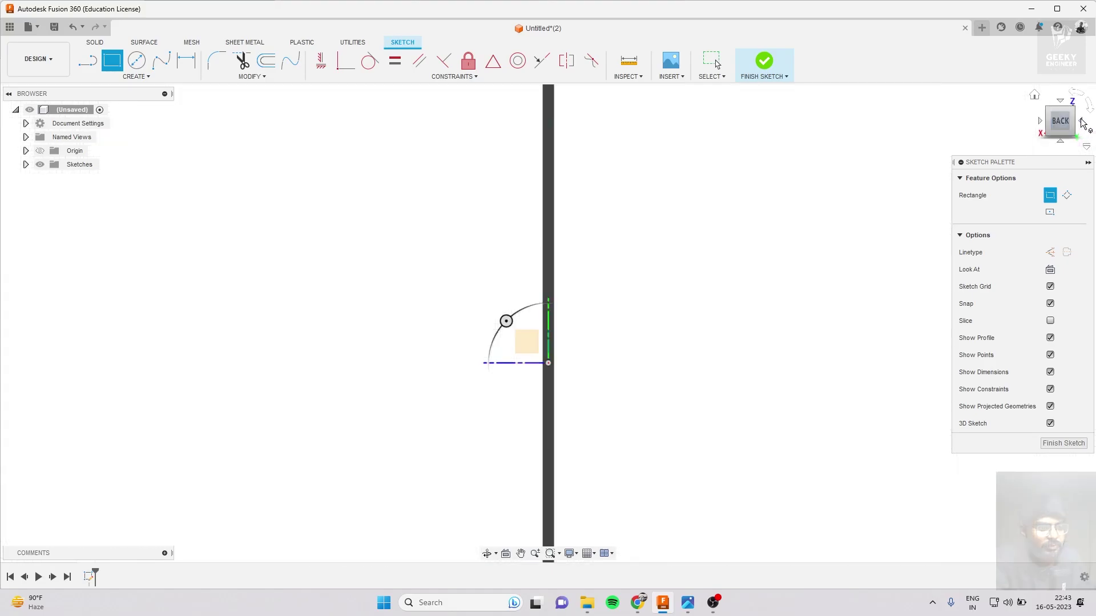
click(74, 27)
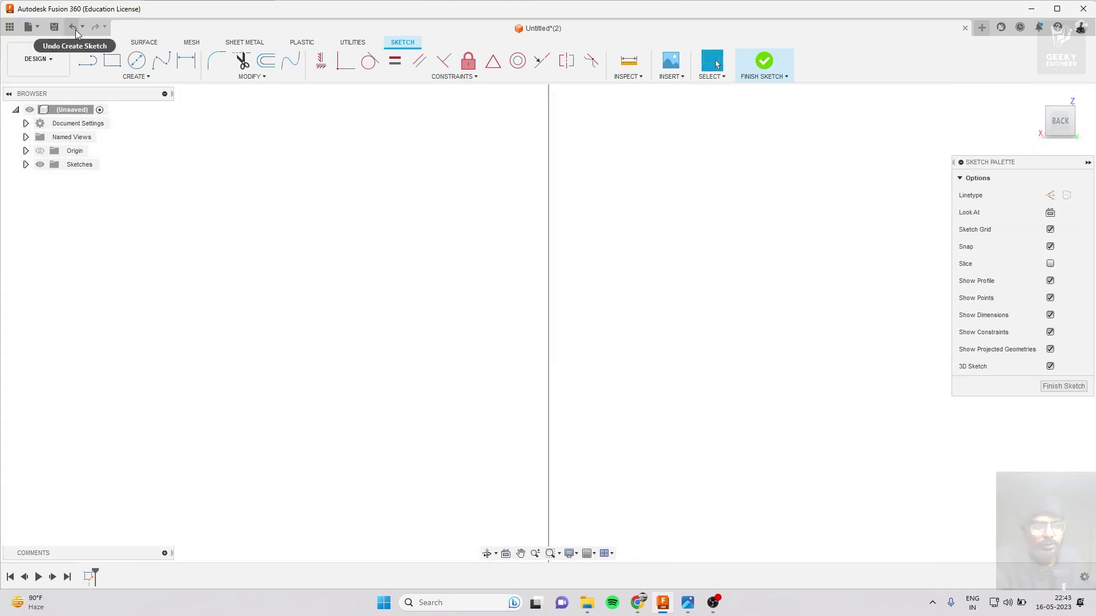
click(74, 29)
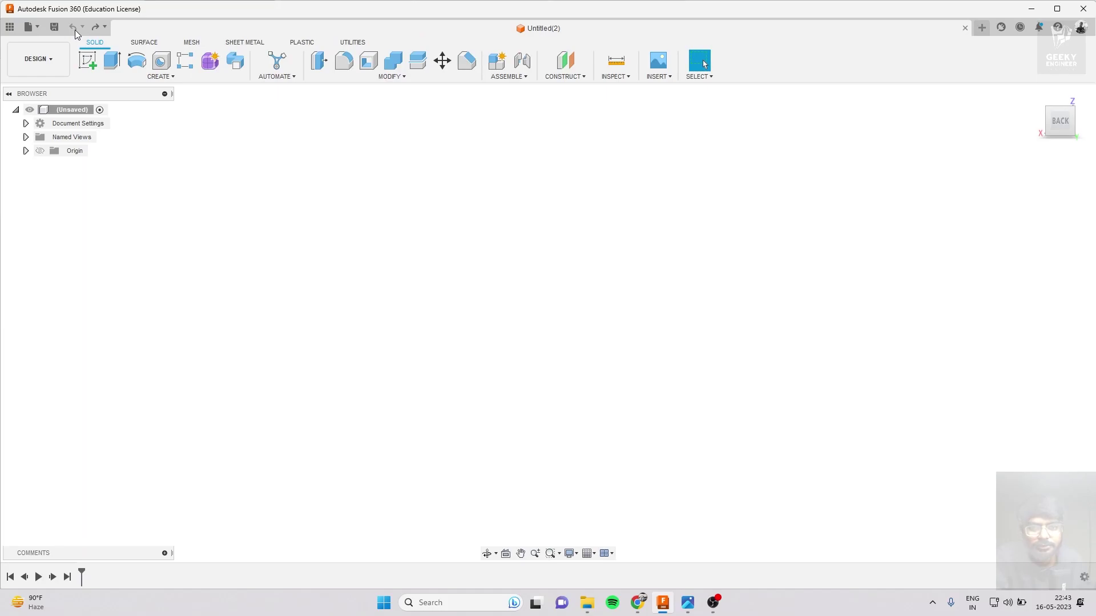
click(85, 63)
Start a sketch on the XZ plane and pan so the origin sits lower-left.
click(516, 330)
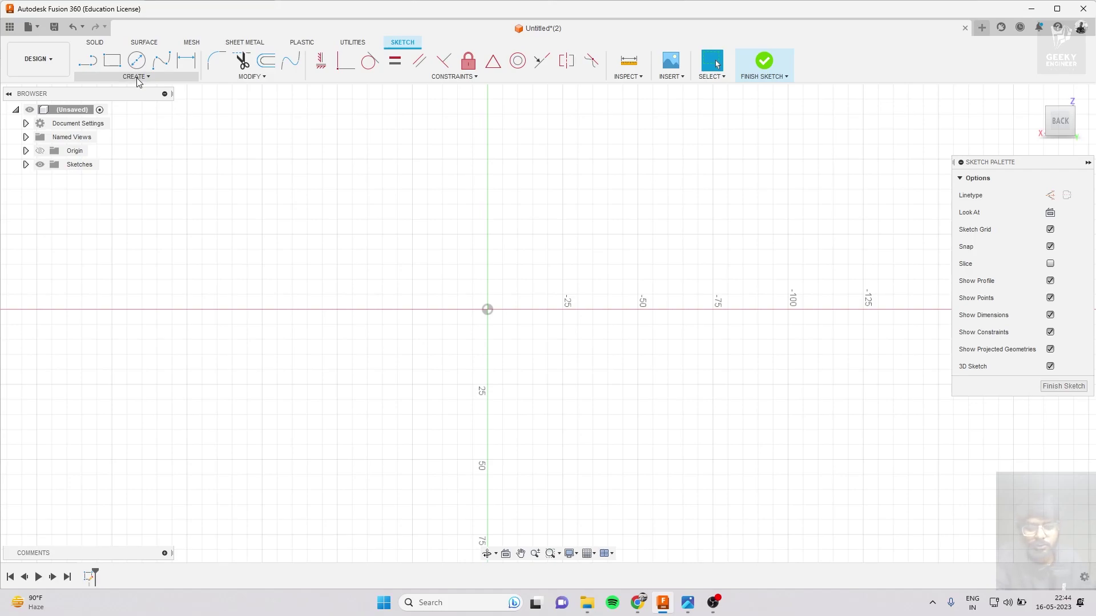
middle_drag(404, 142, 367, 419)
scroll(330, 267, down, 1)
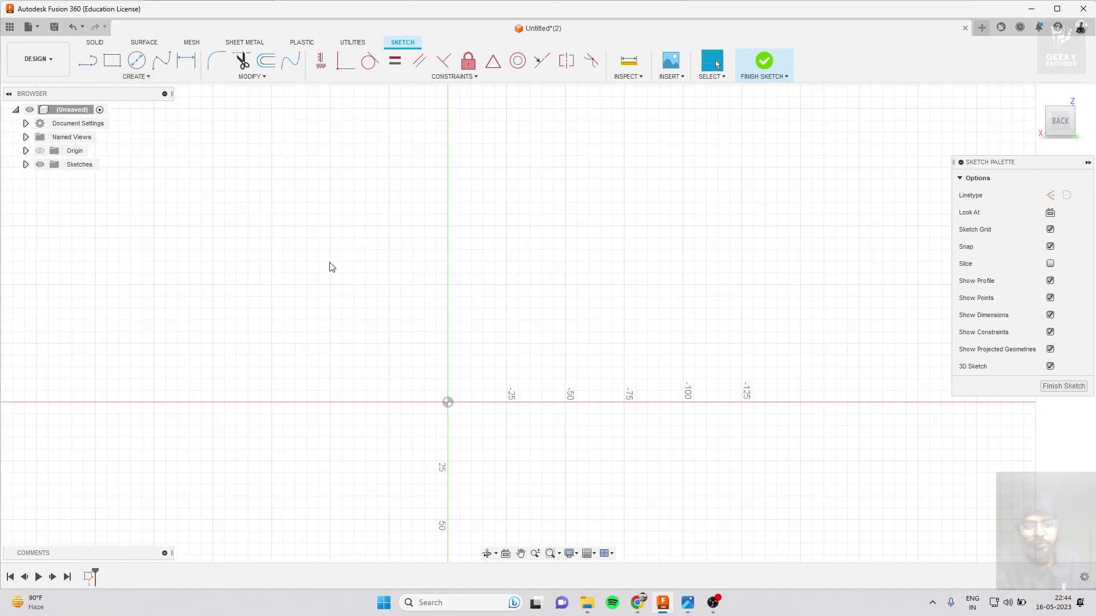
click(135, 80)
mouse_move(112, 100)
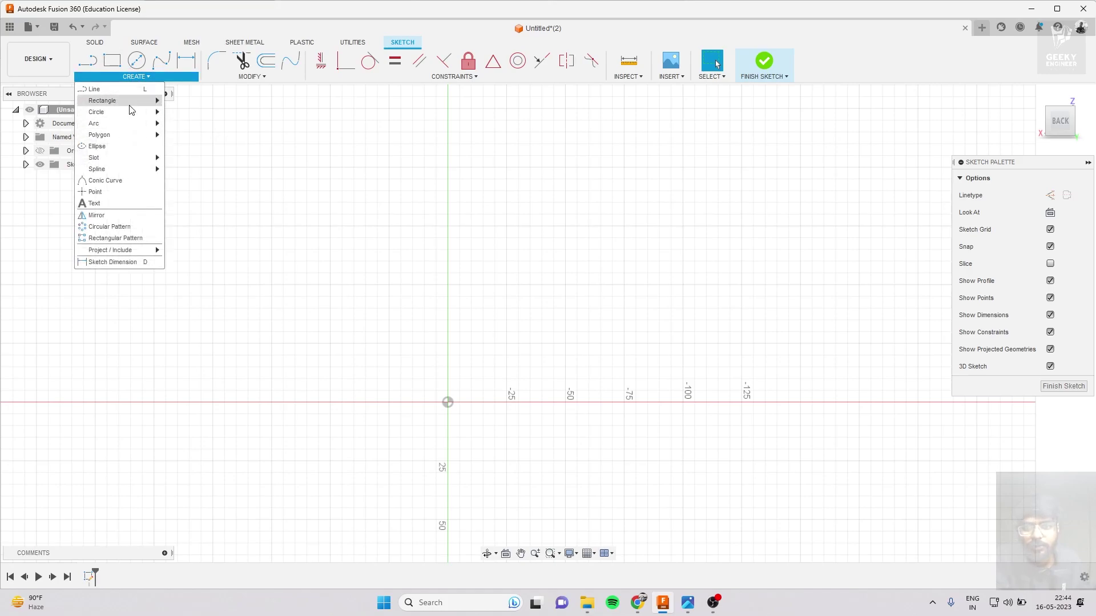
click(198, 123)
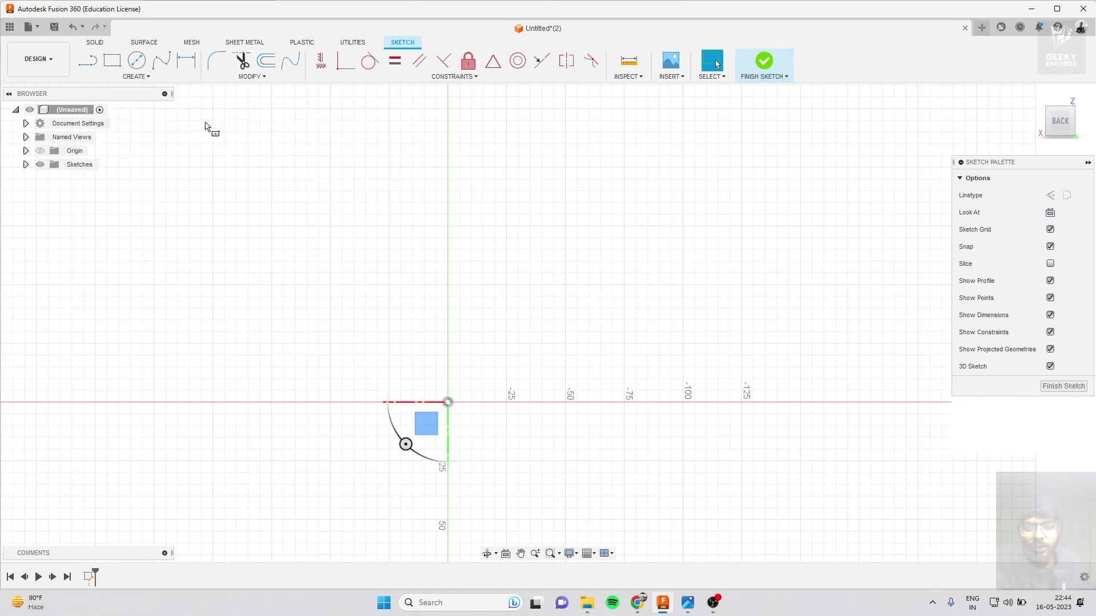
click(447, 402)
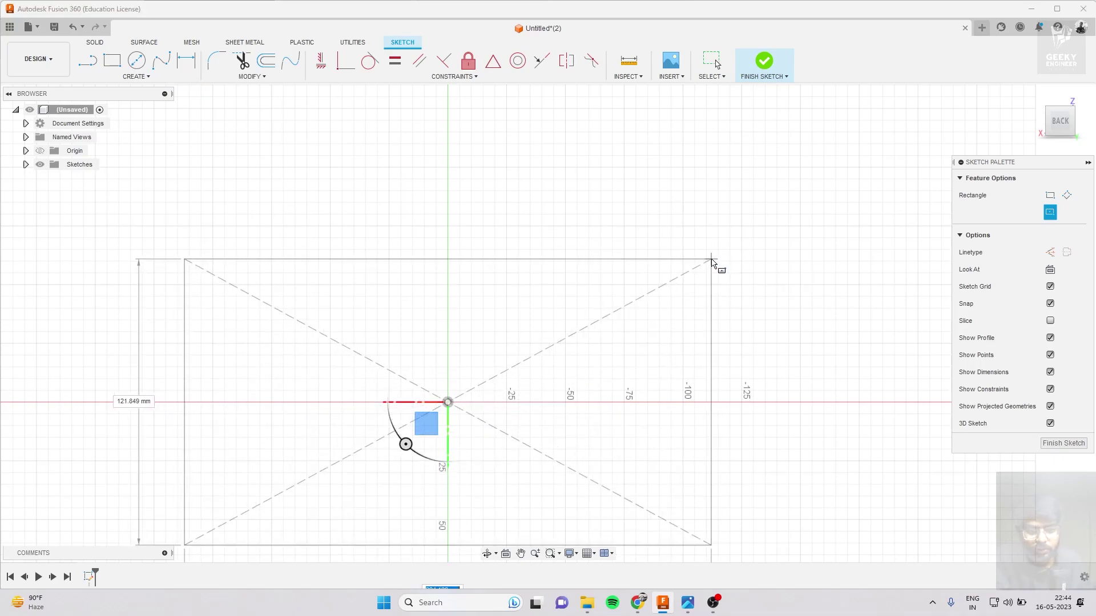
scroll(713, 258, down, 2)
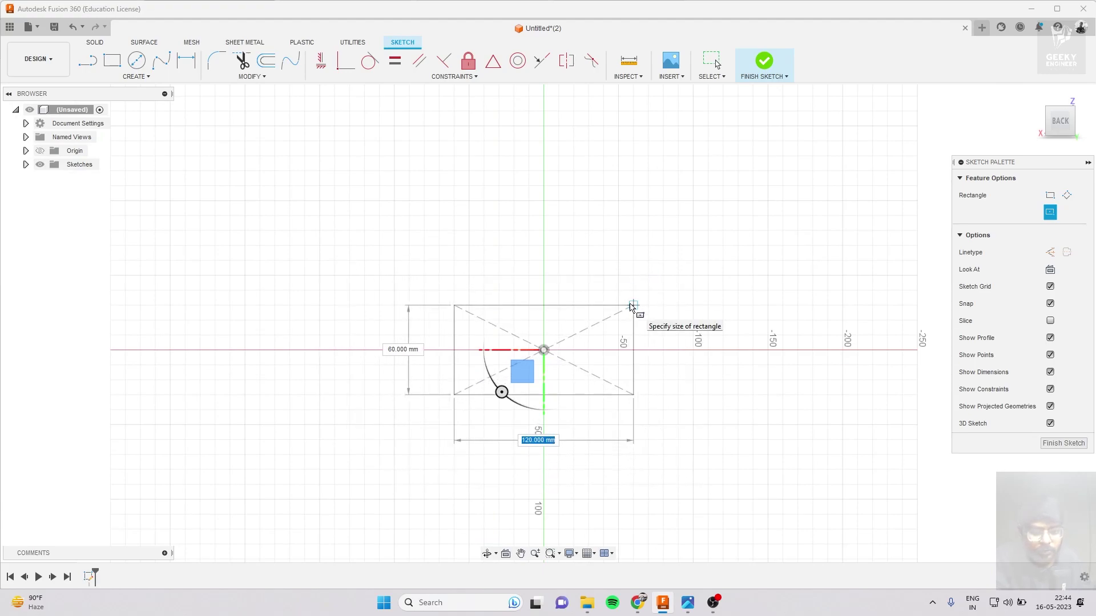
click(631, 307)
scroll(442, 398, up, 2)
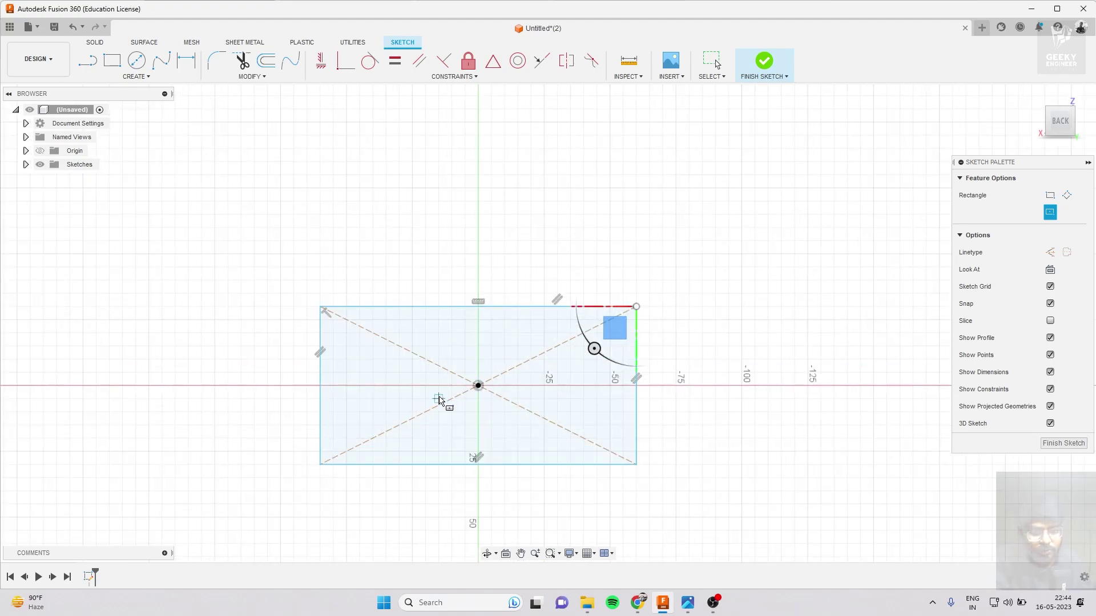
scroll(449, 406, up, 3)
scroll(456, 399, down, 2)
scroll(468, 391, down, 1)
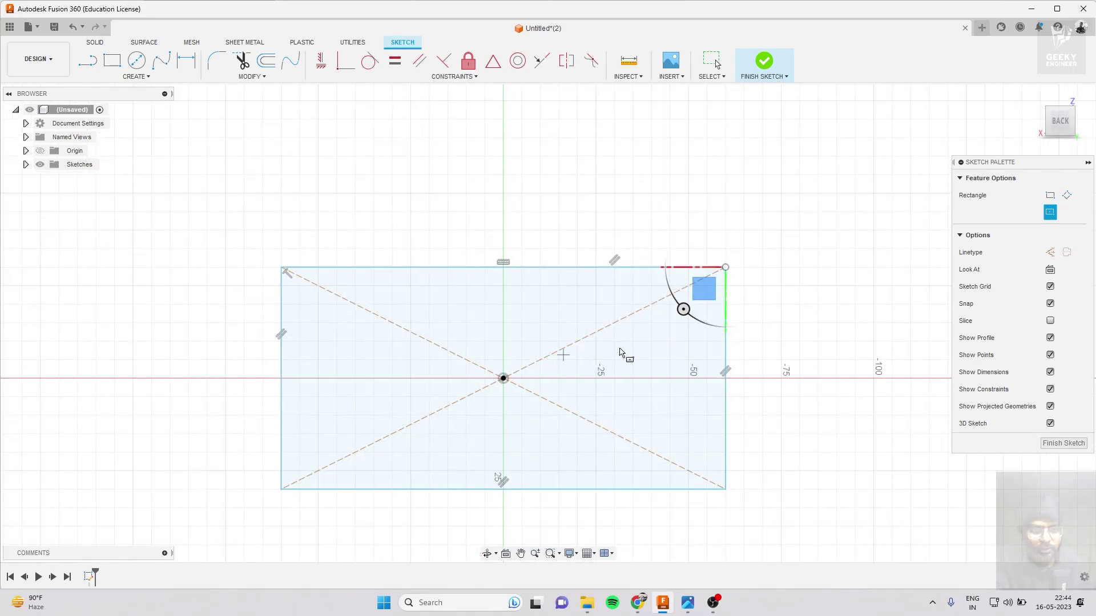
scroll(455, 278, down, 1)
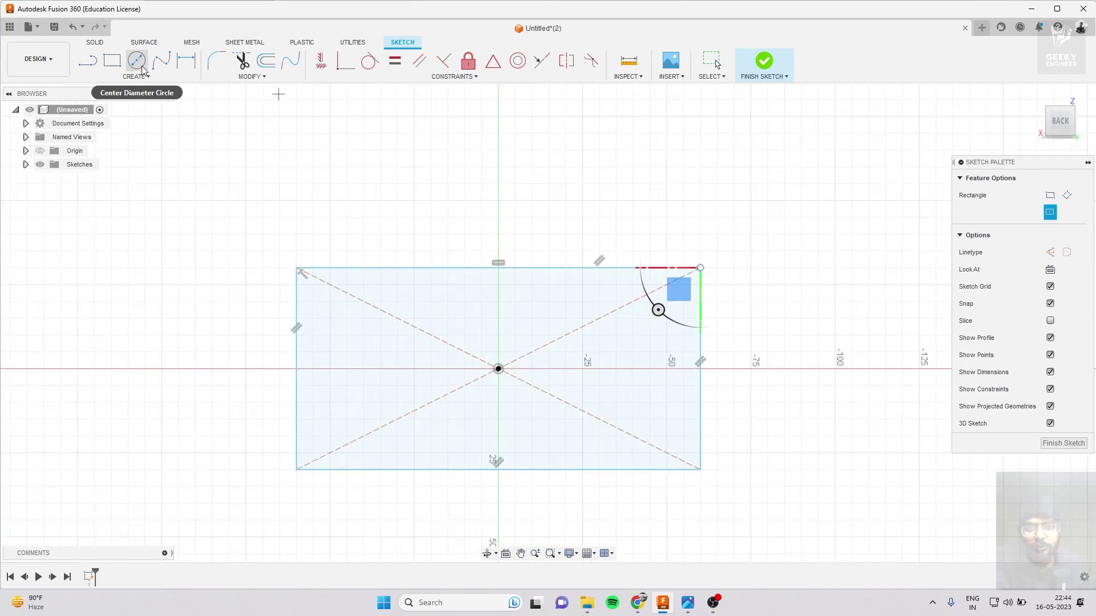
Offset the rectangle outline 2 mm inward, flipped to the inside, forming a thin wall.
click(266, 60)
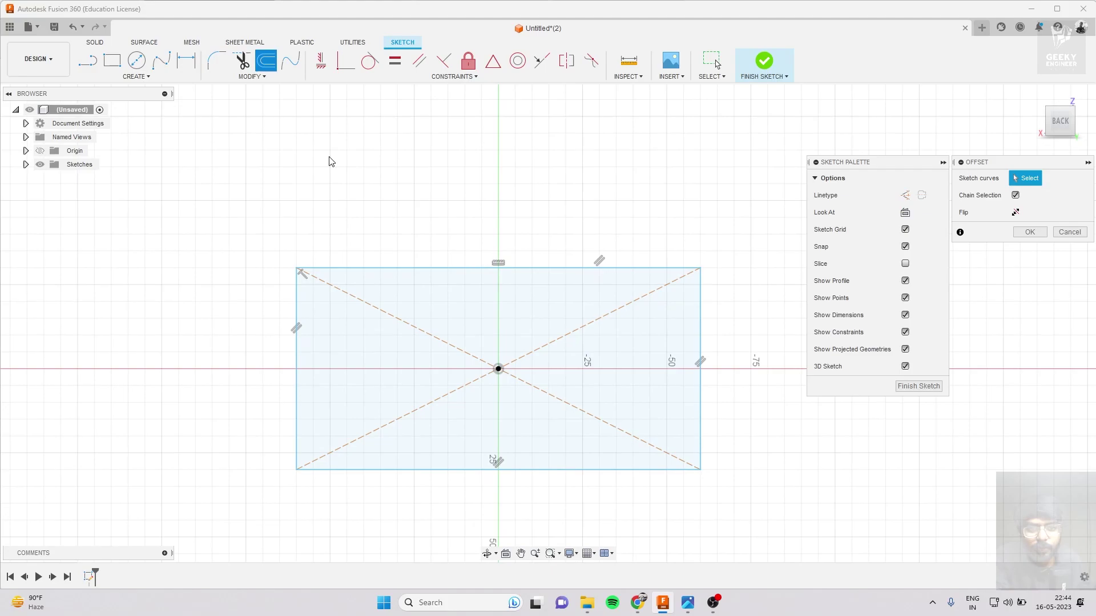
click(374, 273)
drag(371, 270, 376, 279)
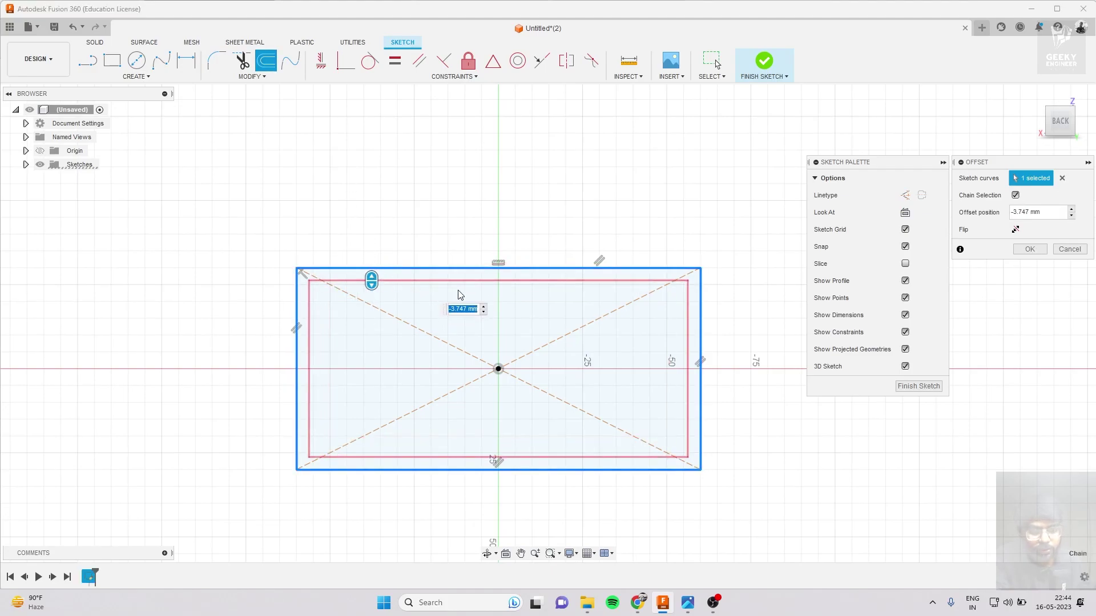
text(2)
key(Return)
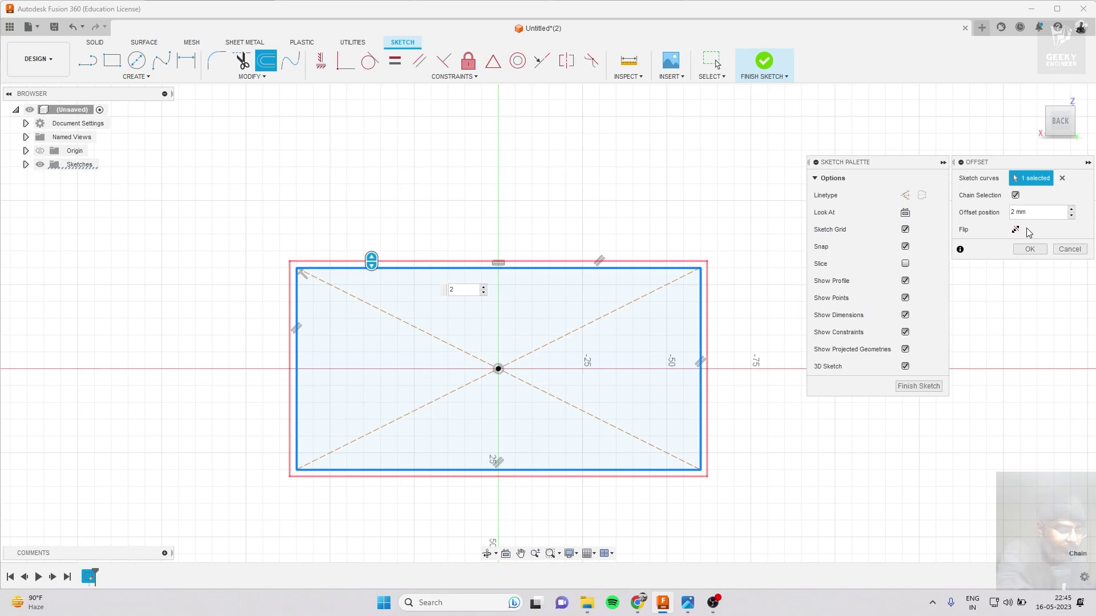
click(1015, 229)
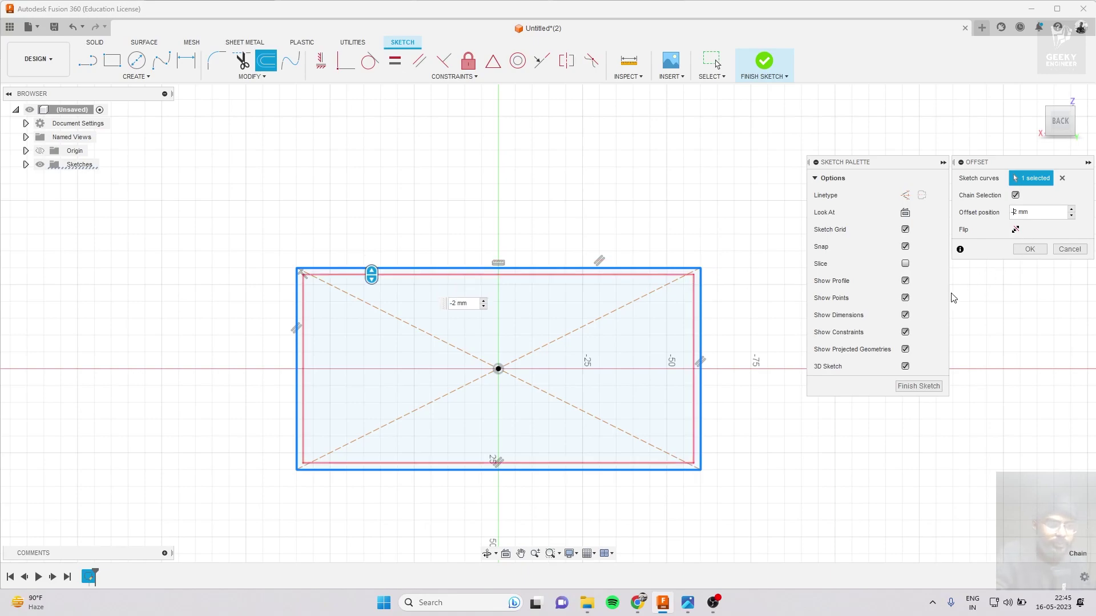
click(1029, 249)
scroll(91, 257, up, 2)
scroll(274, 247, down, 2)
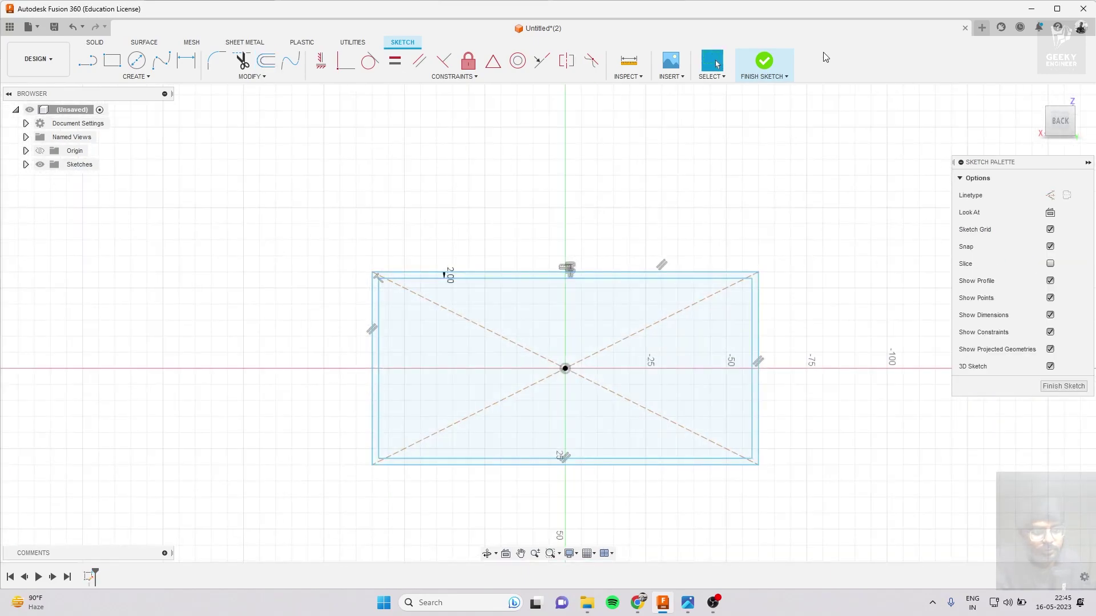
Finish Sketch1 and extrude the thin-wall ring profile -40 mm into a new body.
click(765, 60)
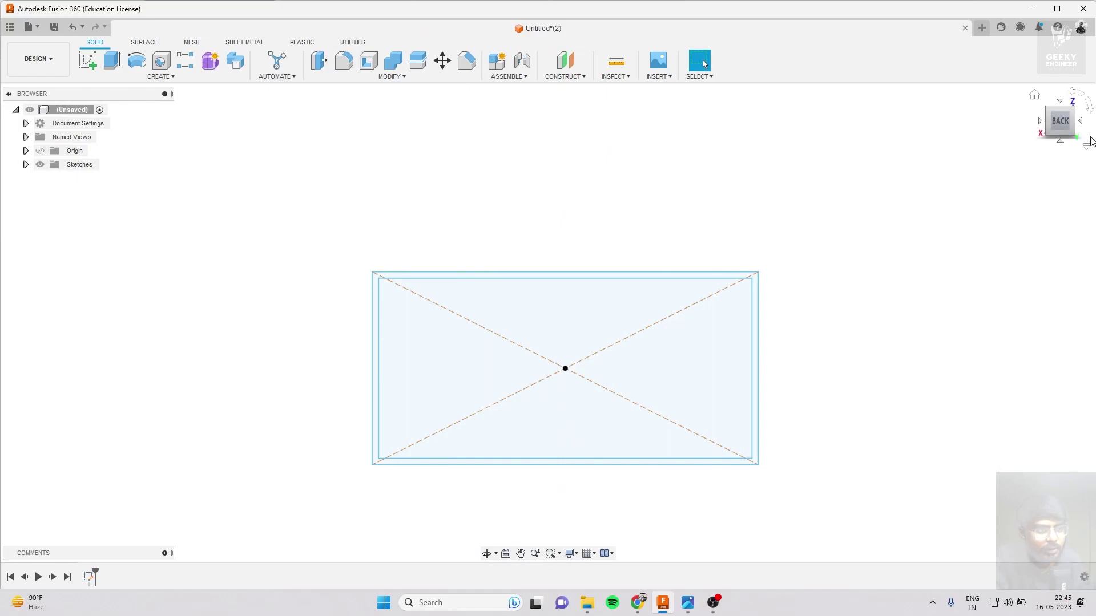
click(1049, 118)
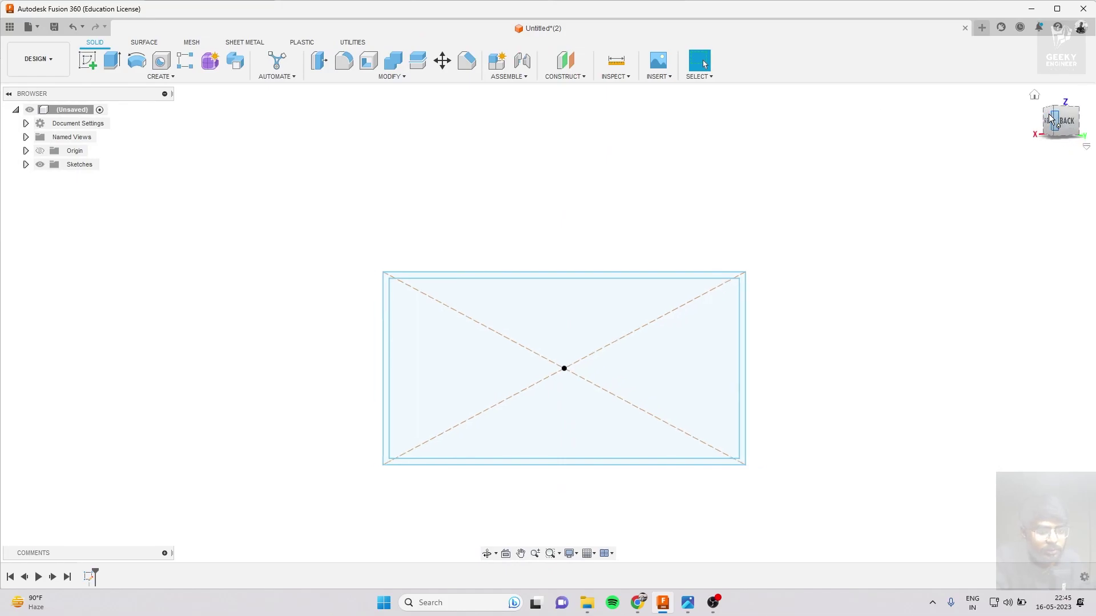
click(117, 68)
click(440, 283)
scroll(441, 277, up, 2)
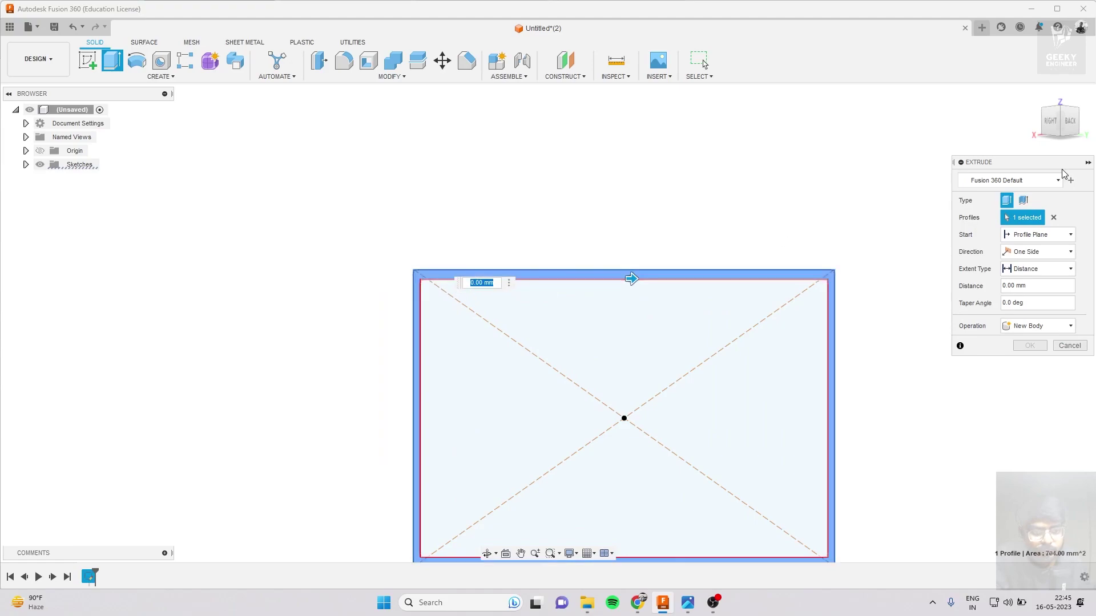
click(1050, 121)
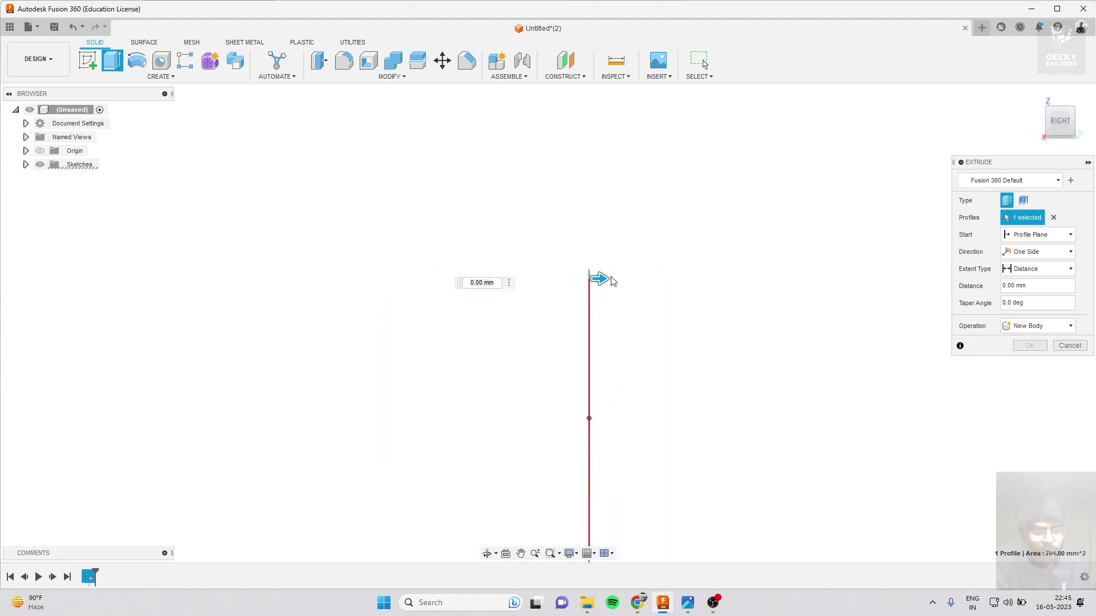
drag(601, 279, 358, 284)
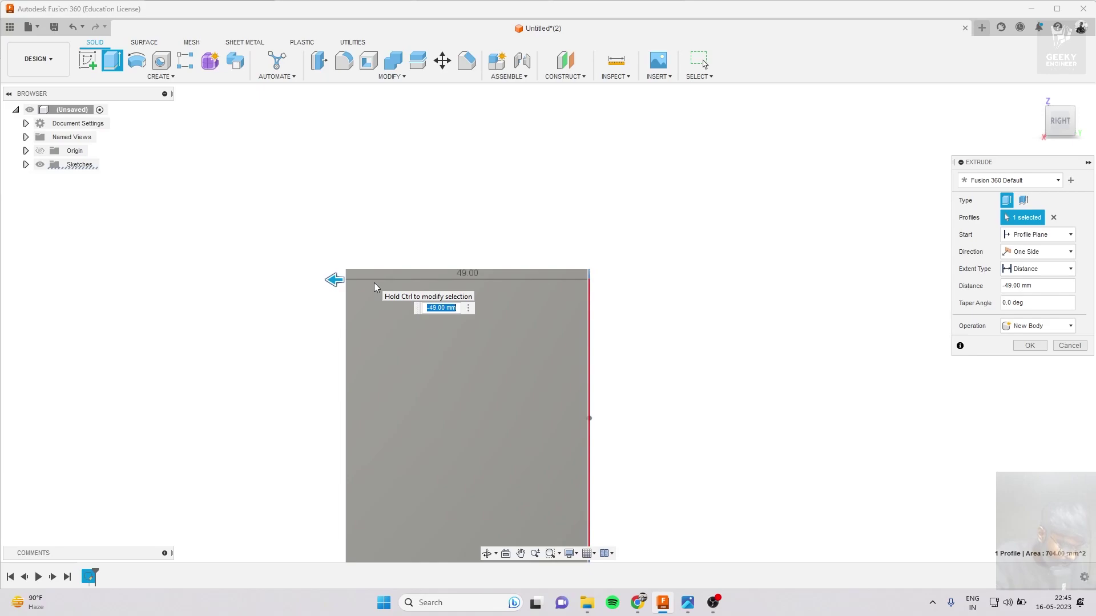
text(3)
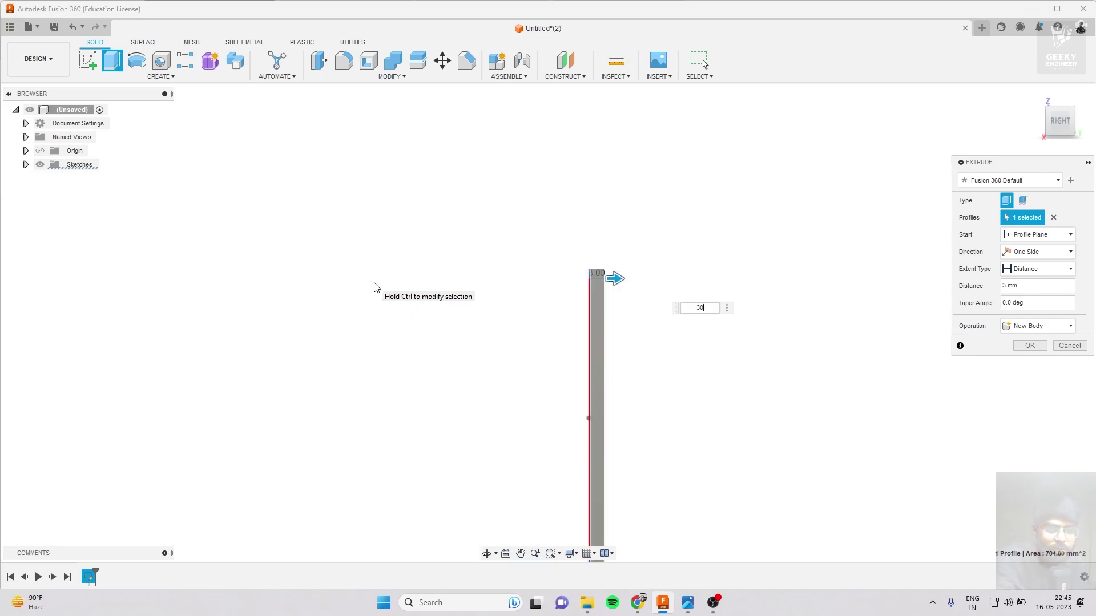
text(0)
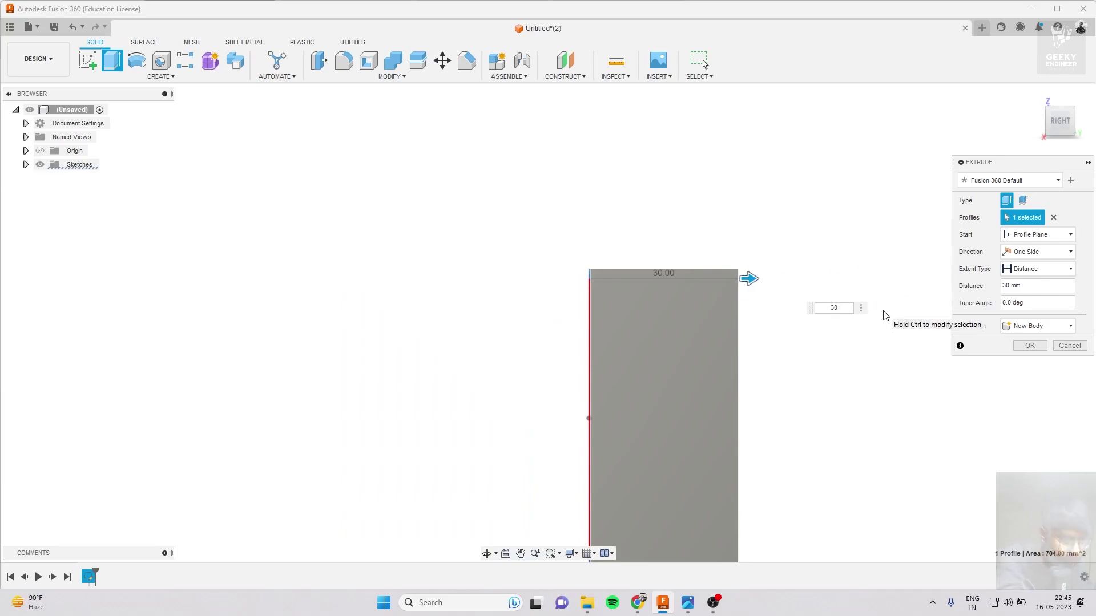
text(-)
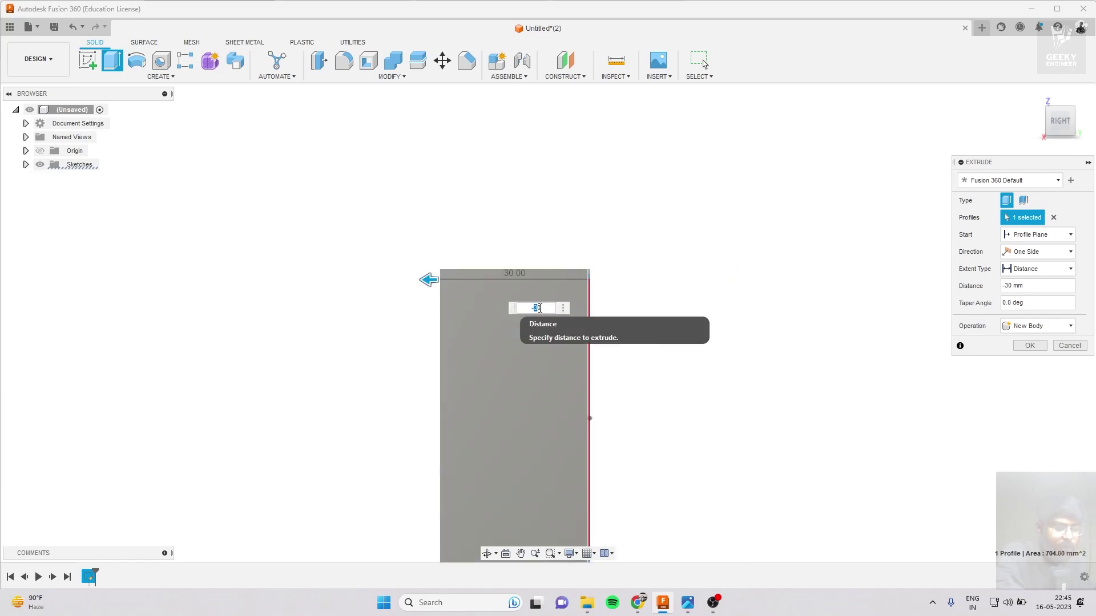
text(4)
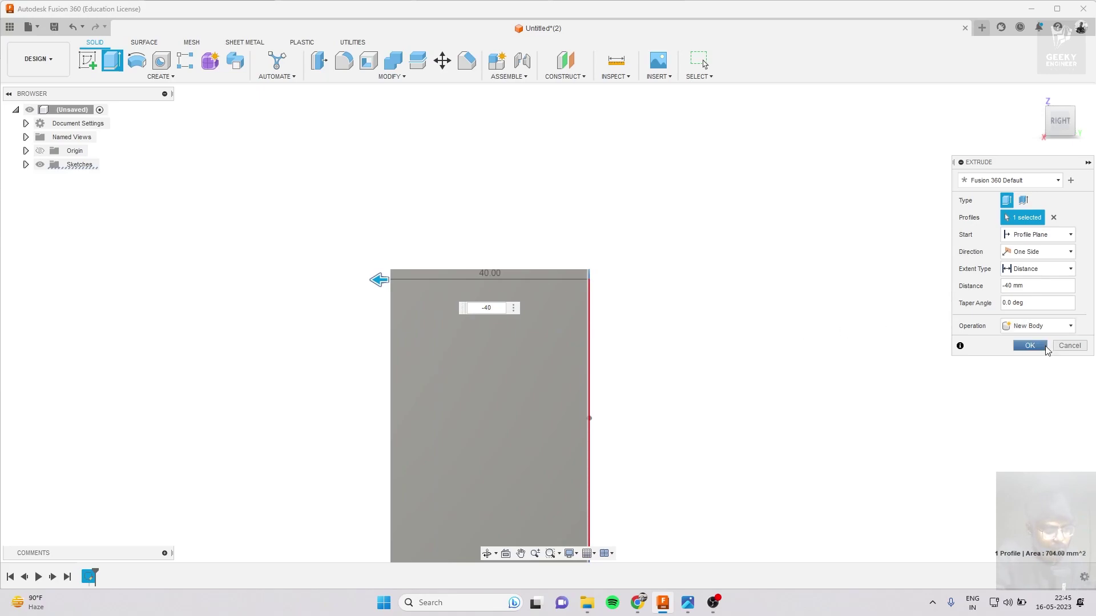
click(1030, 345)
click(1044, 122)
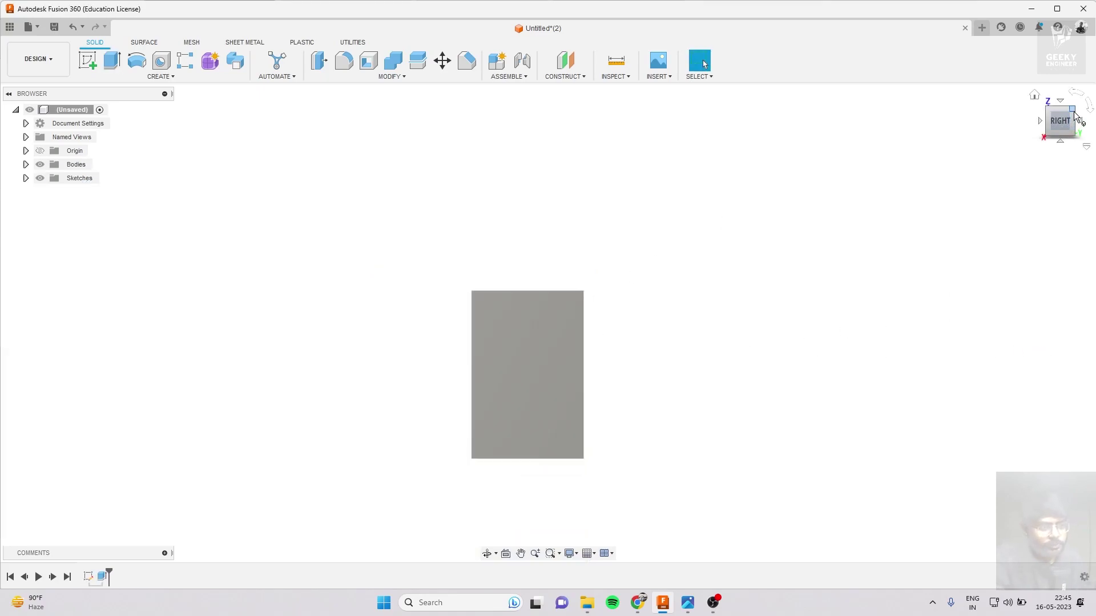
click(1072, 119)
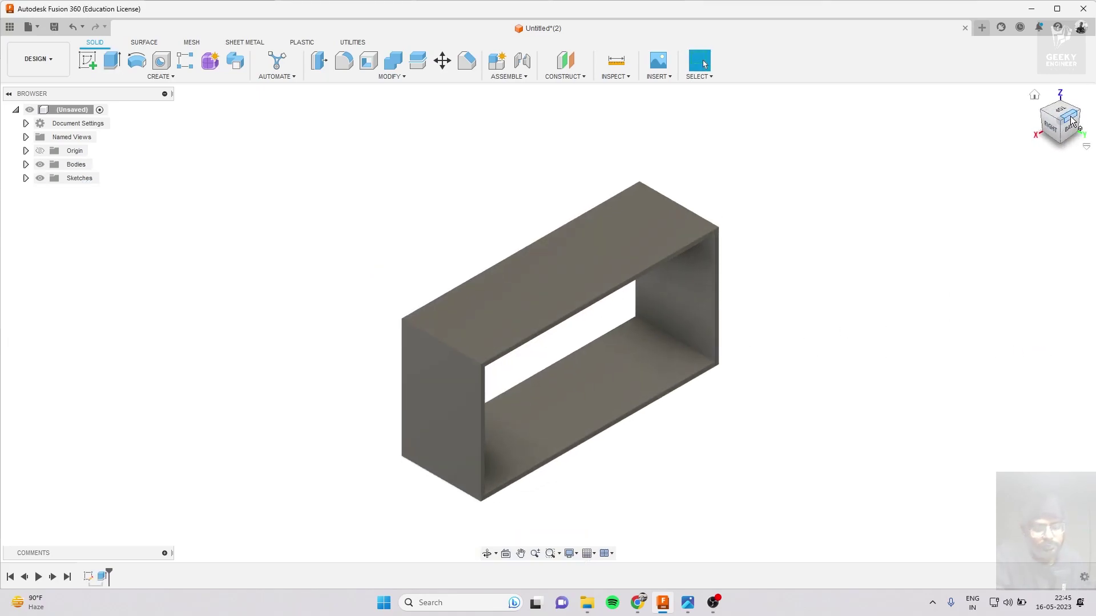
scroll(617, 261, up, 1)
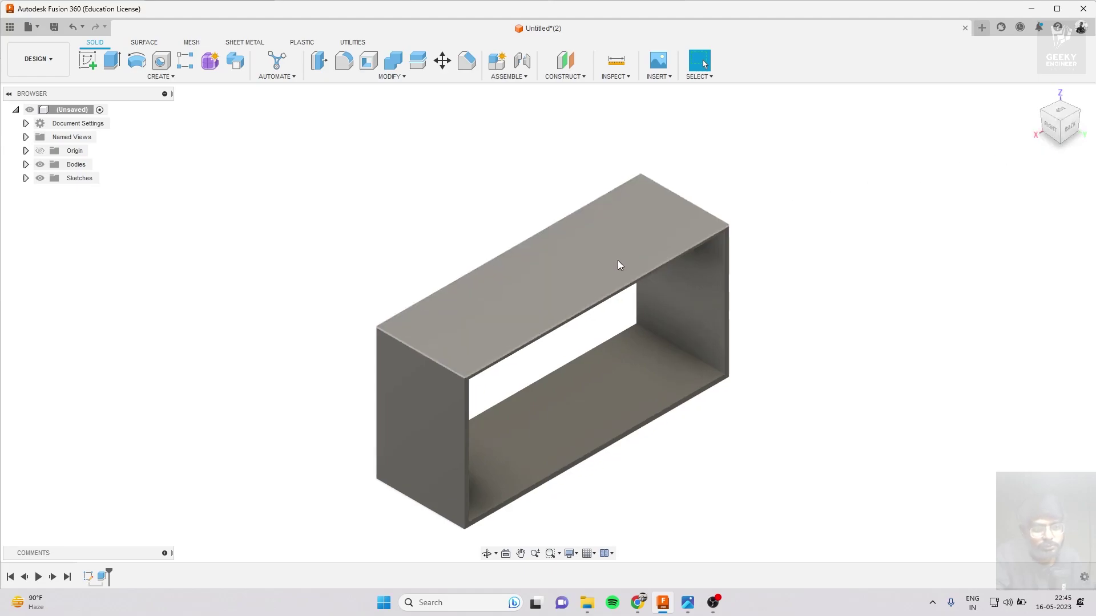
scroll(616, 262, up, 2)
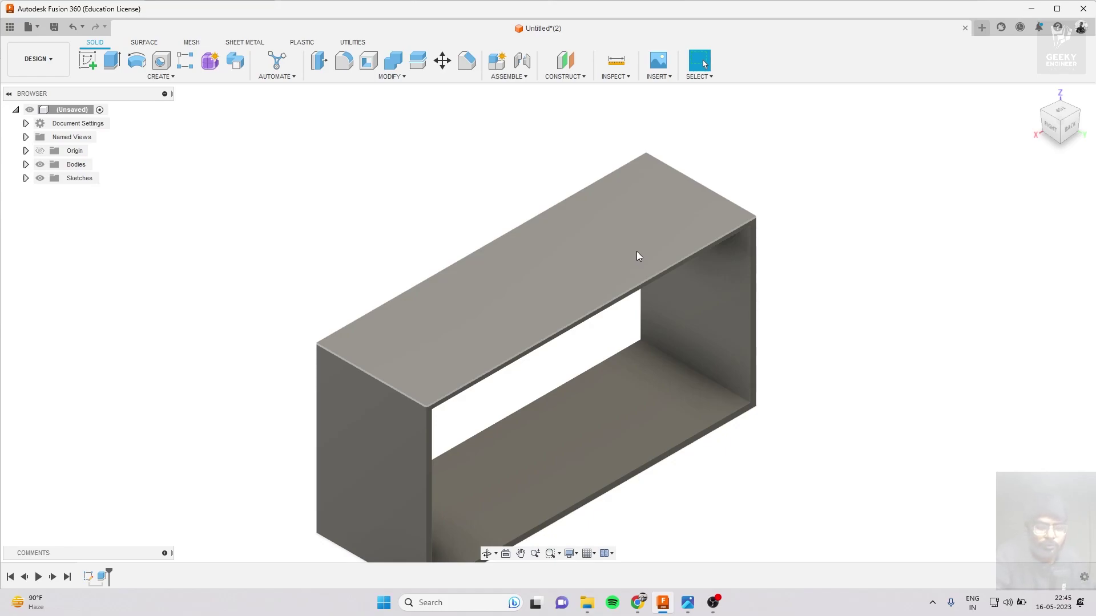
scroll(638, 256, down, 2)
click(1070, 131)
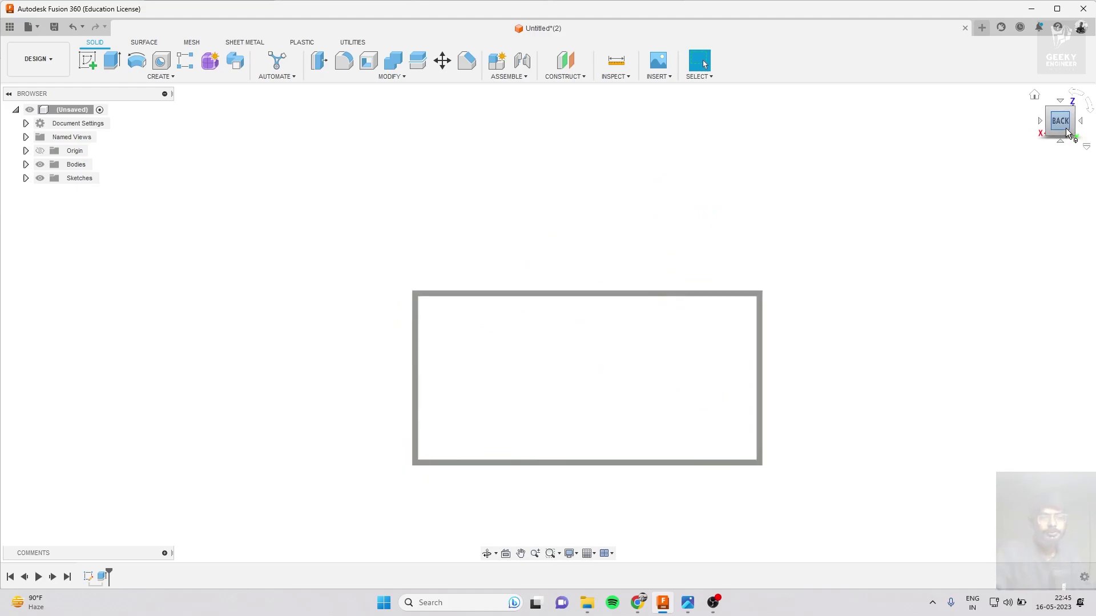
shift+middle_drag(971, 171, 648, 244)
scroll(740, 349, up, 3)
scroll(741, 350, up, 2)
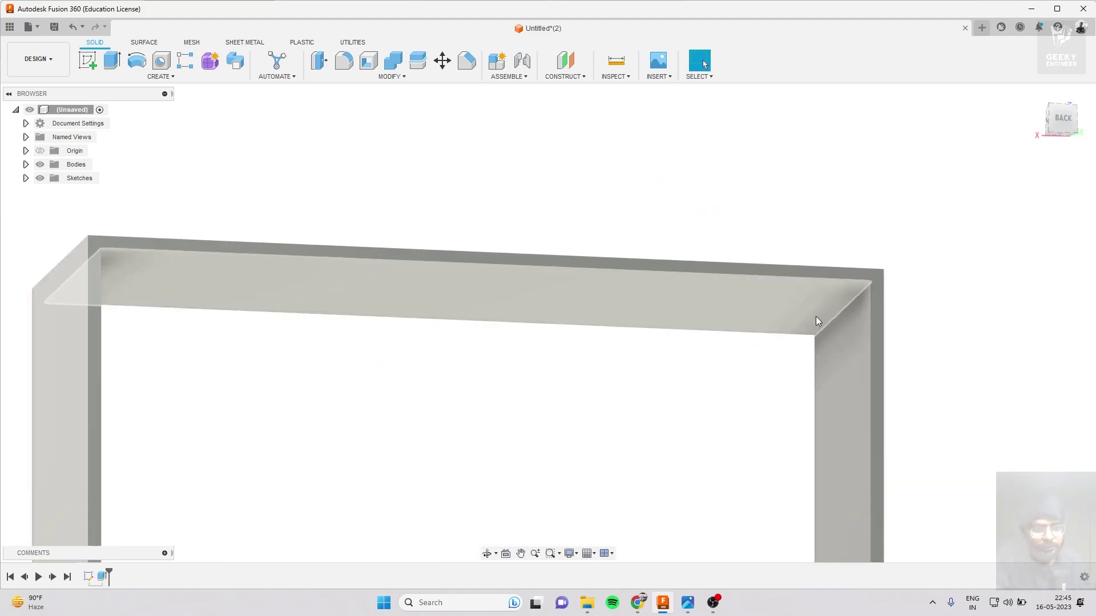
Select the frame's eight inner and outer corner edges for a fillet.
key(f)
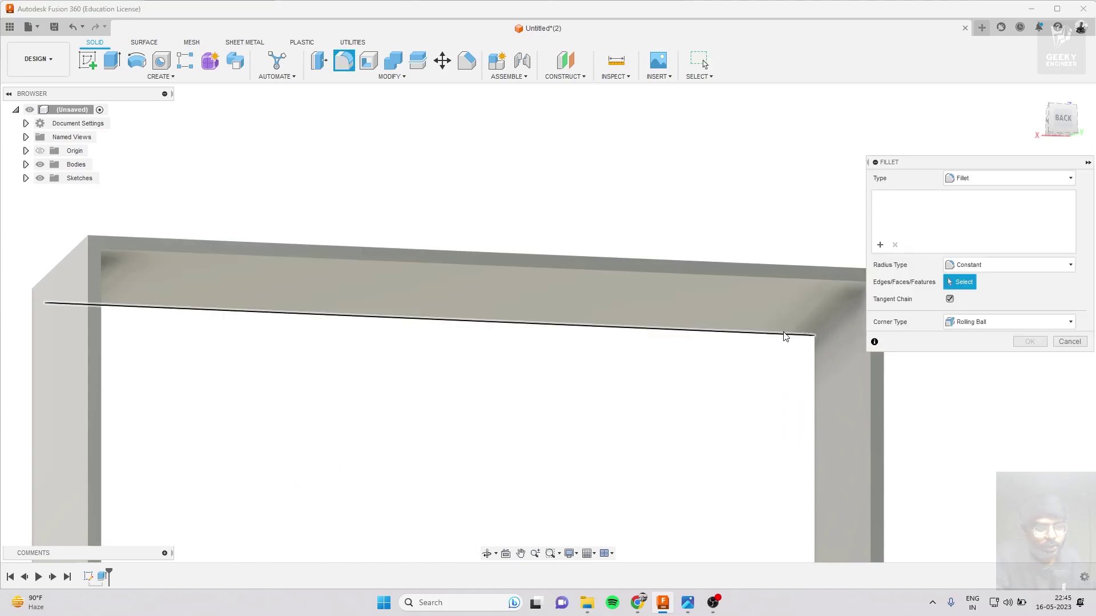
click(834, 314)
scroll(788, 324, down, 5)
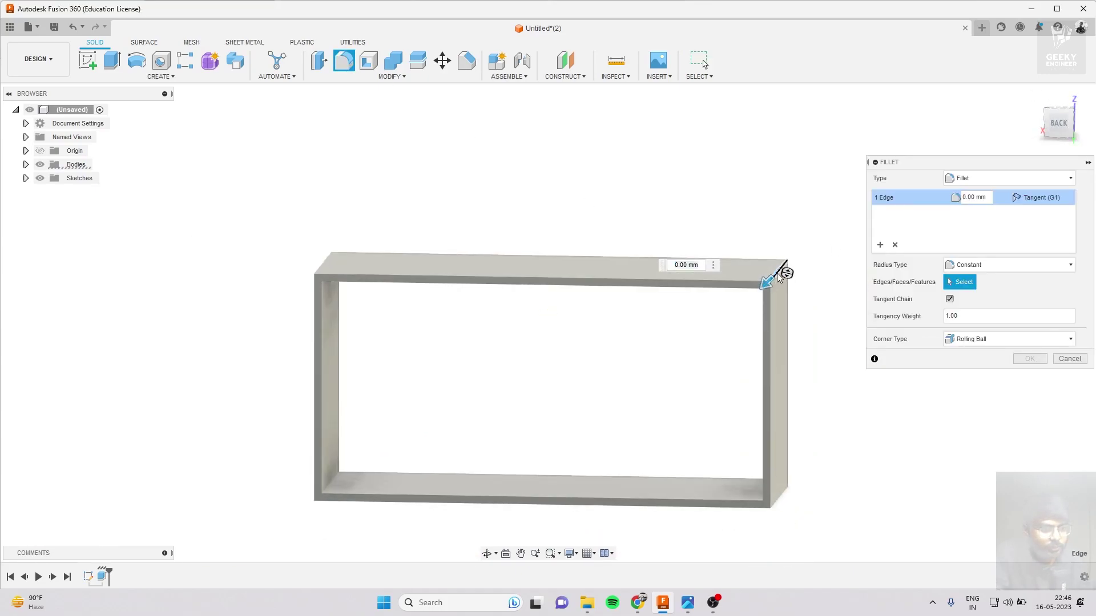
click(783, 268)
scroll(787, 265, down, 2)
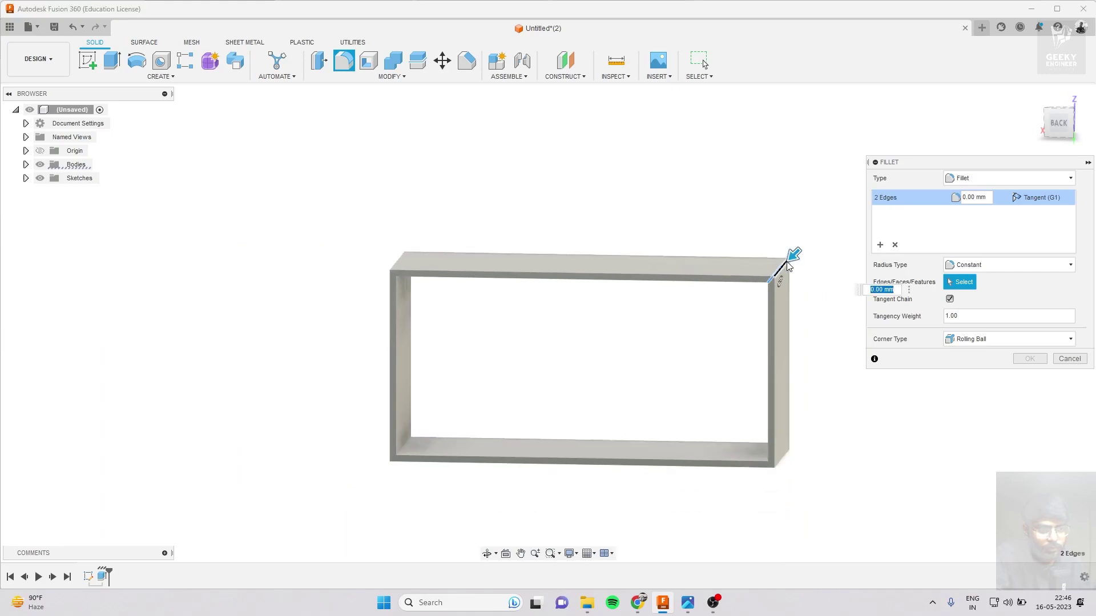
scroll(354, 311, up, 3)
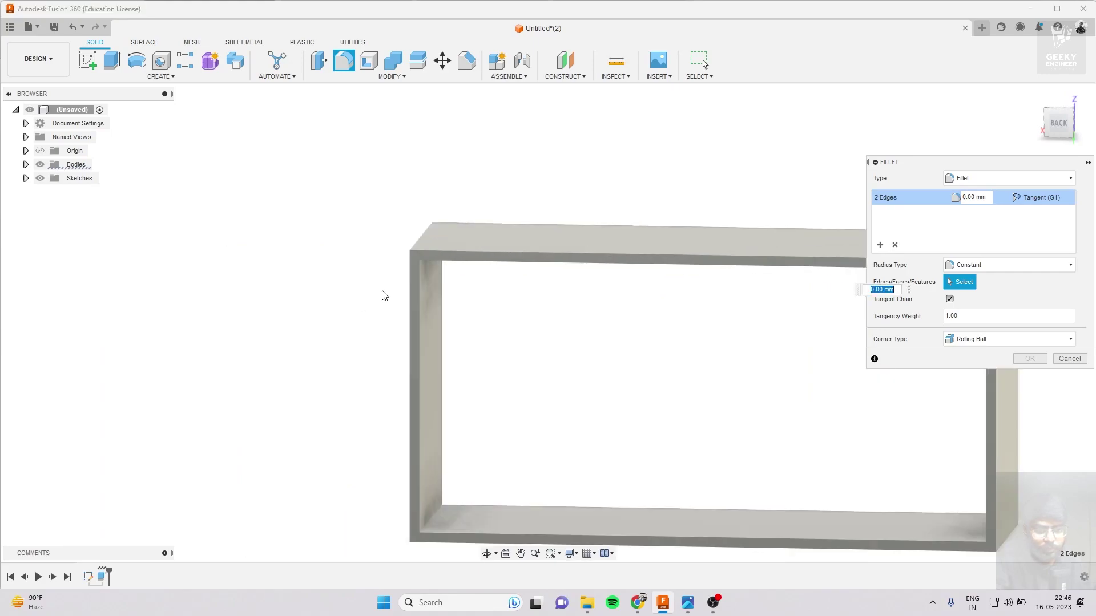
click(434, 520)
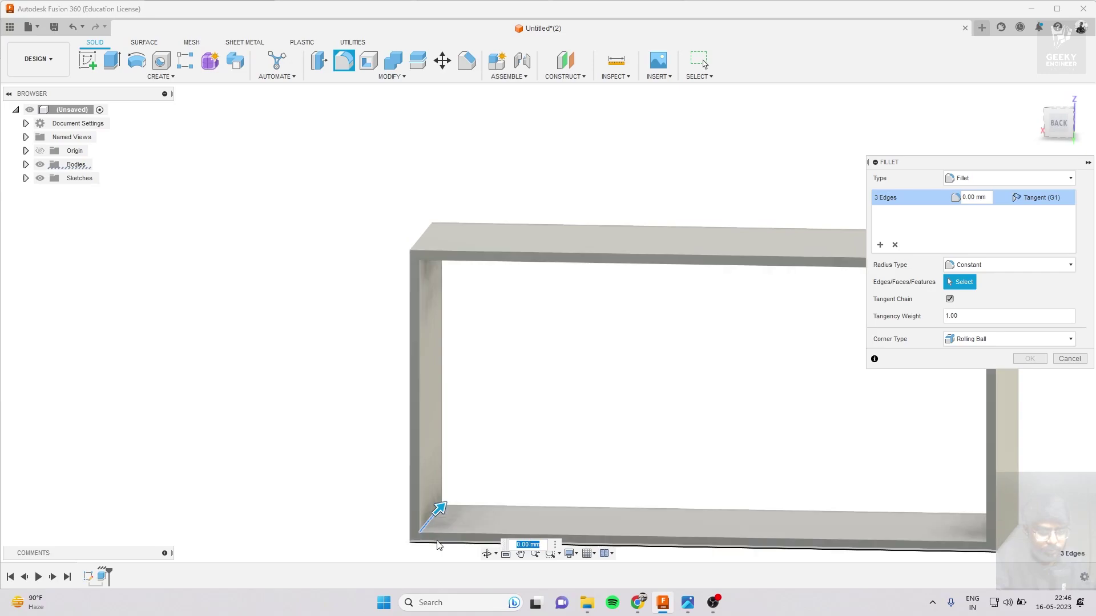
click(414, 543)
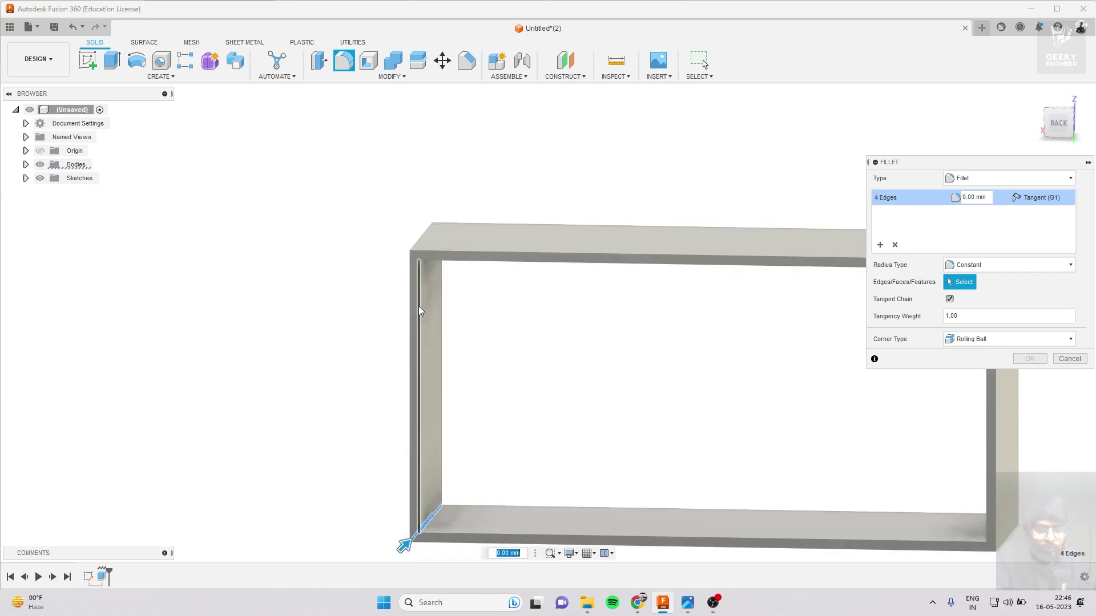
click(421, 243)
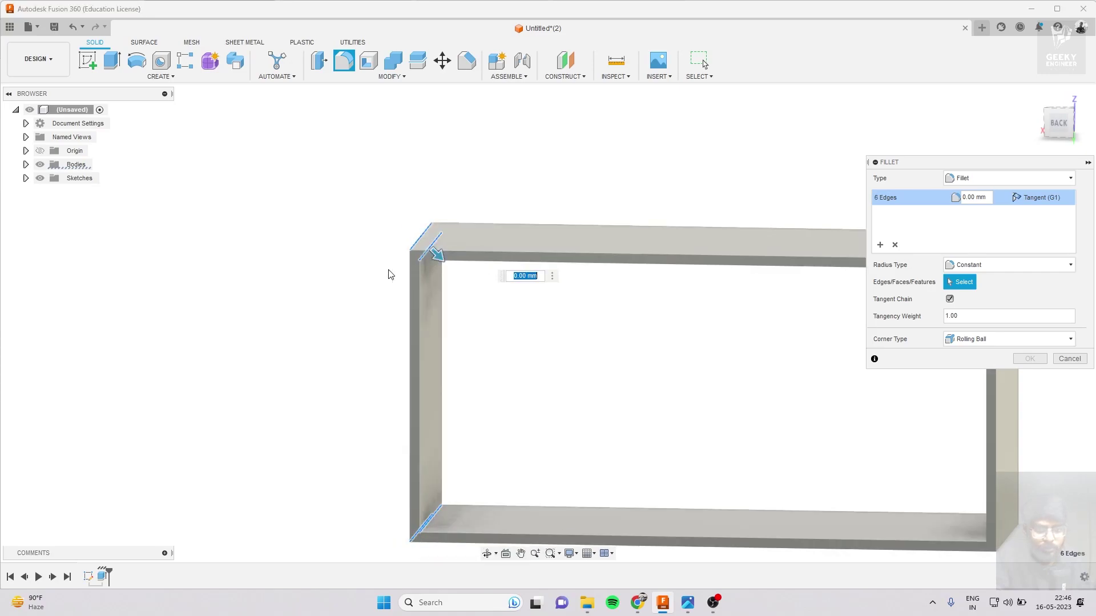
scroll(328, 263, down, 3)
click(750, 436)
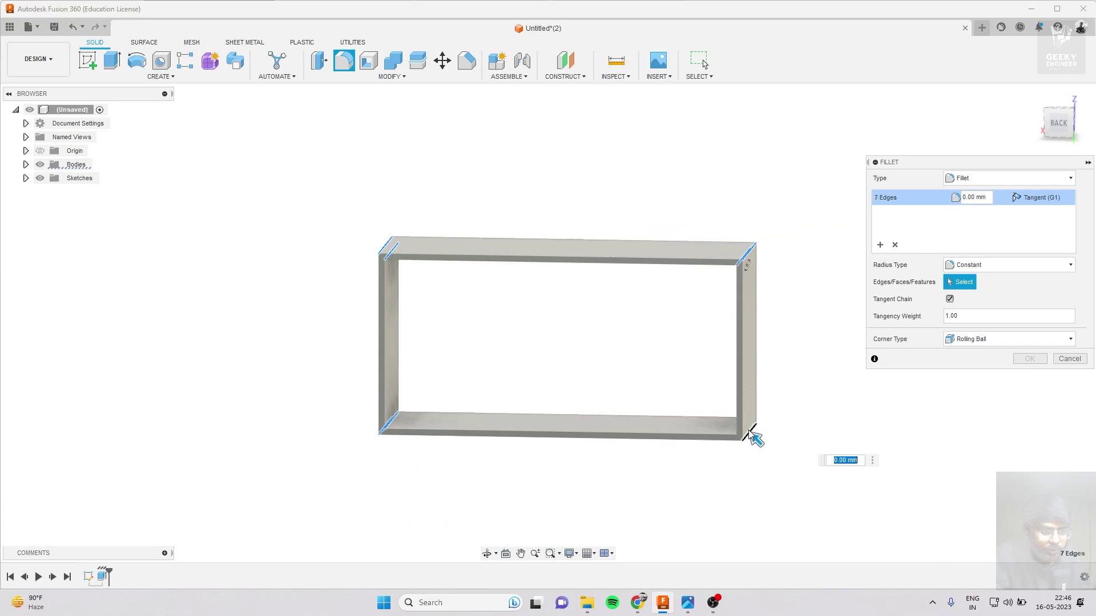
click(747, 432)
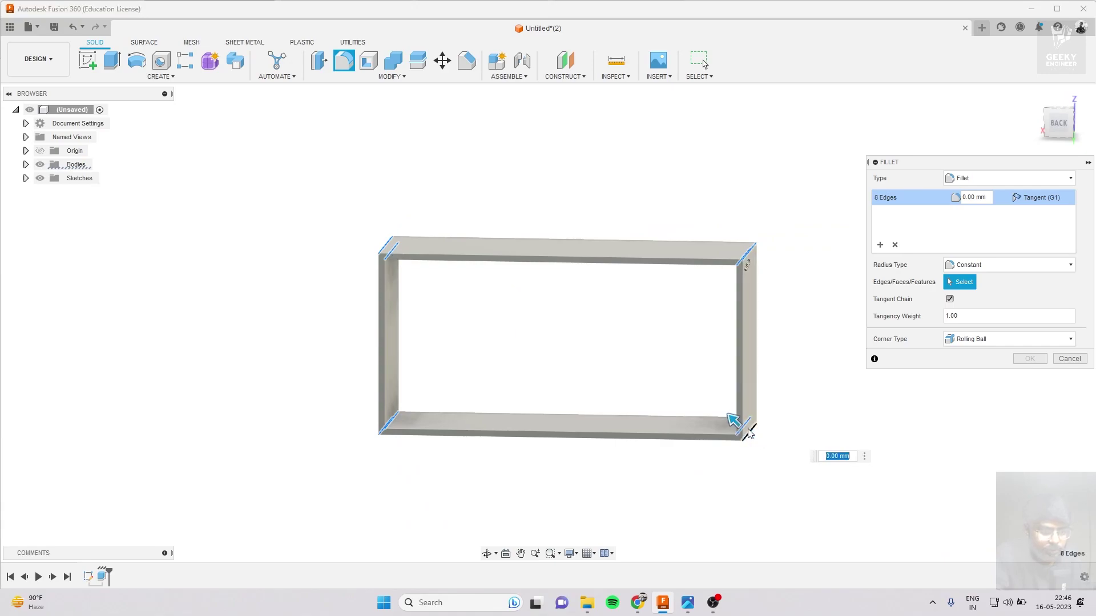
scroll(768, 297, up, 2)
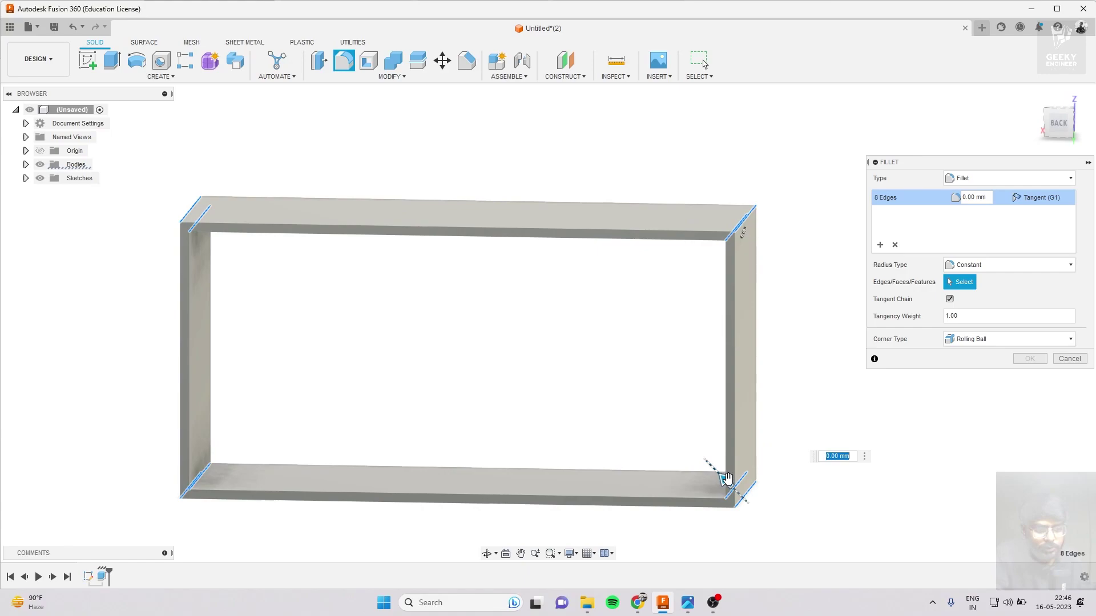
Set the fillet radius to 5 mm and apply it to the eight edges.
drag(724, 478, 712, 467)
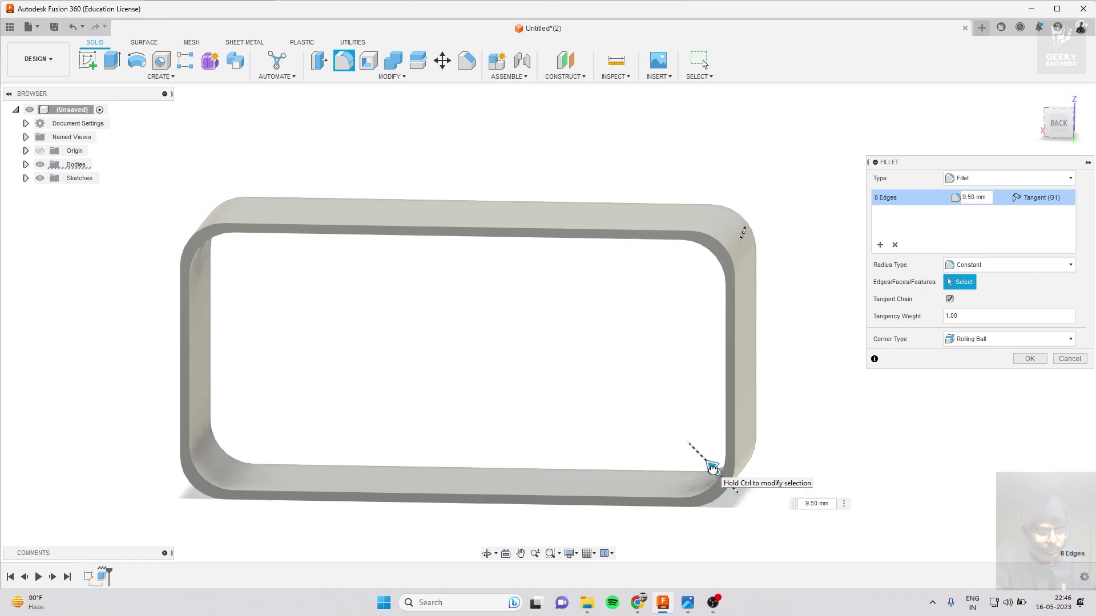
mouse_move(712, 467)
mouse_down()
mouse_move(632, 391)
mouse_move(723, 469)
mouse_up()
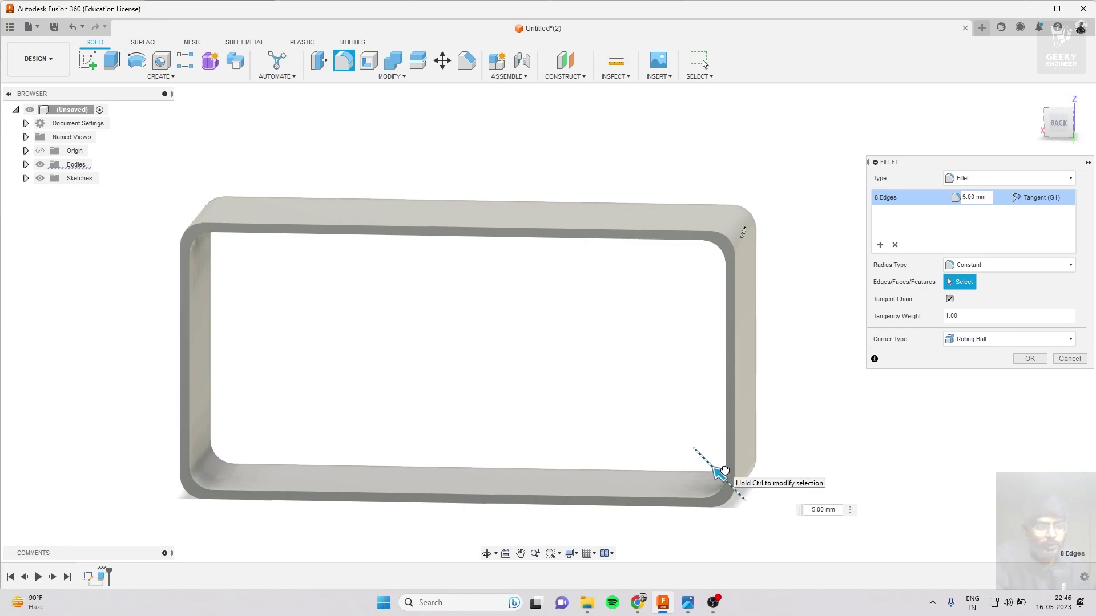
click(1030, 358)
mouse_move(1050, 121)
shift+middle_down()
mouse_move(1027, 133)
mouse_move(1062, 122)
shift+middle_up()
View the frame from the back, show Sketch1, and start Sketch2 on the back face.
click(1067, 121)
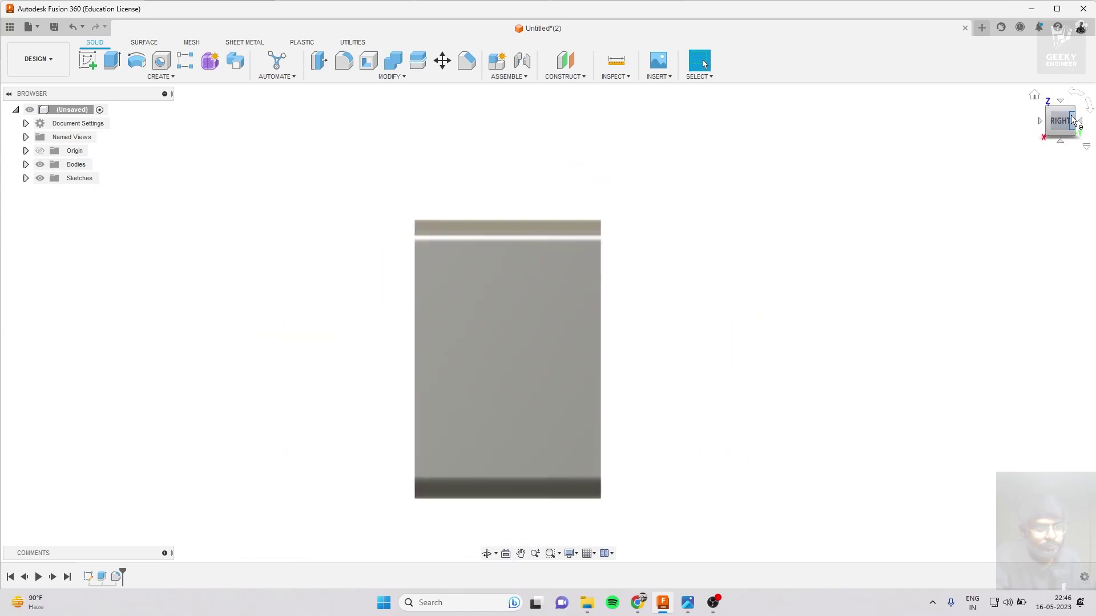
click(1078, 121)
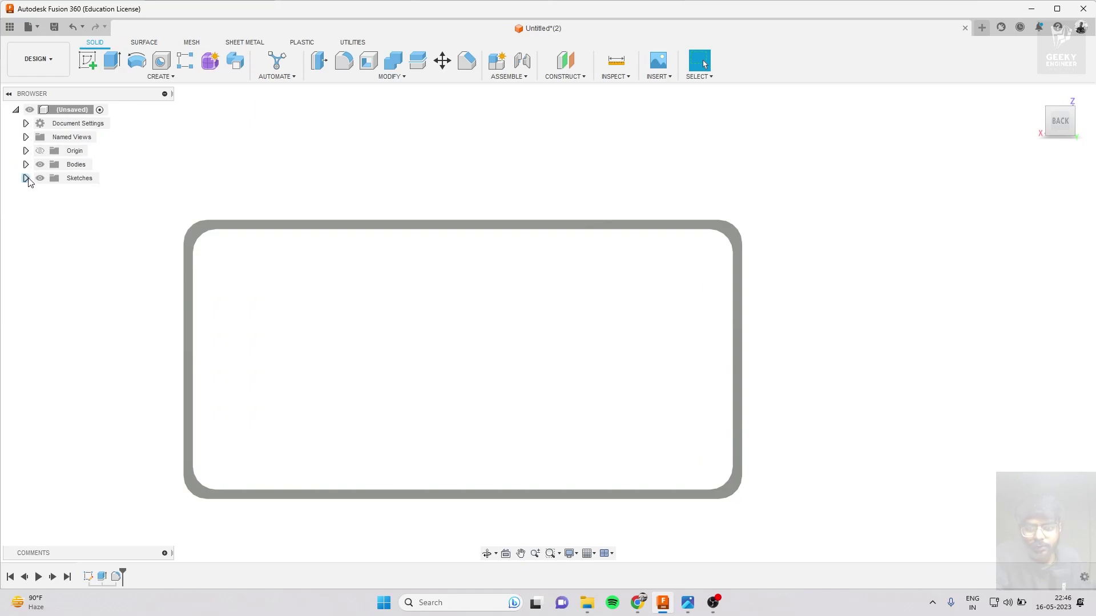
click(25, 178)
click(50, 191)
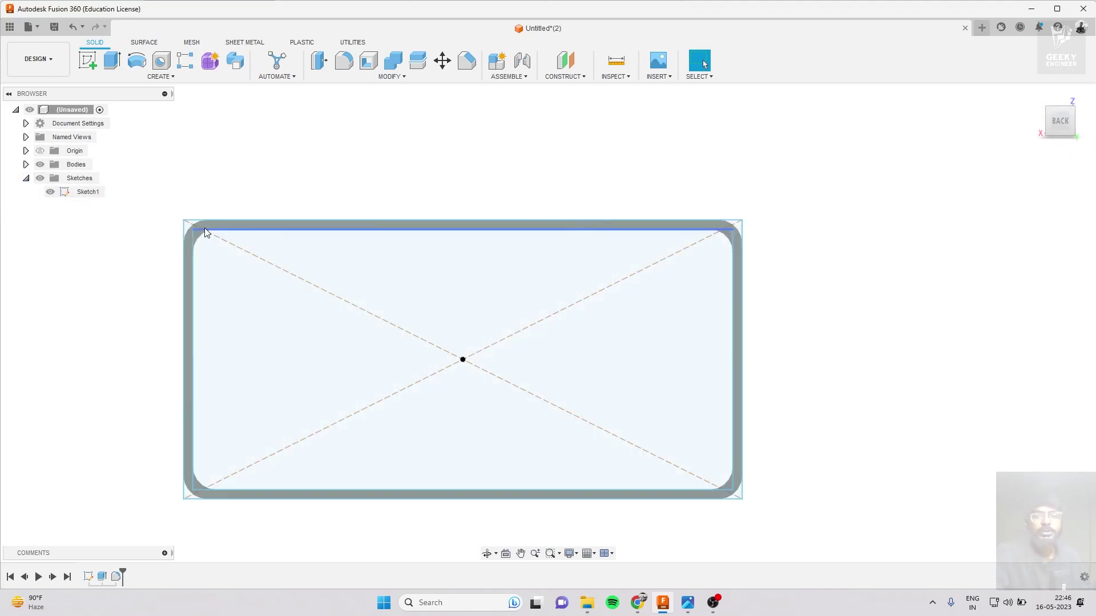
scroll(326, 282, up, 3)
scroll(612, 333, down, 2)
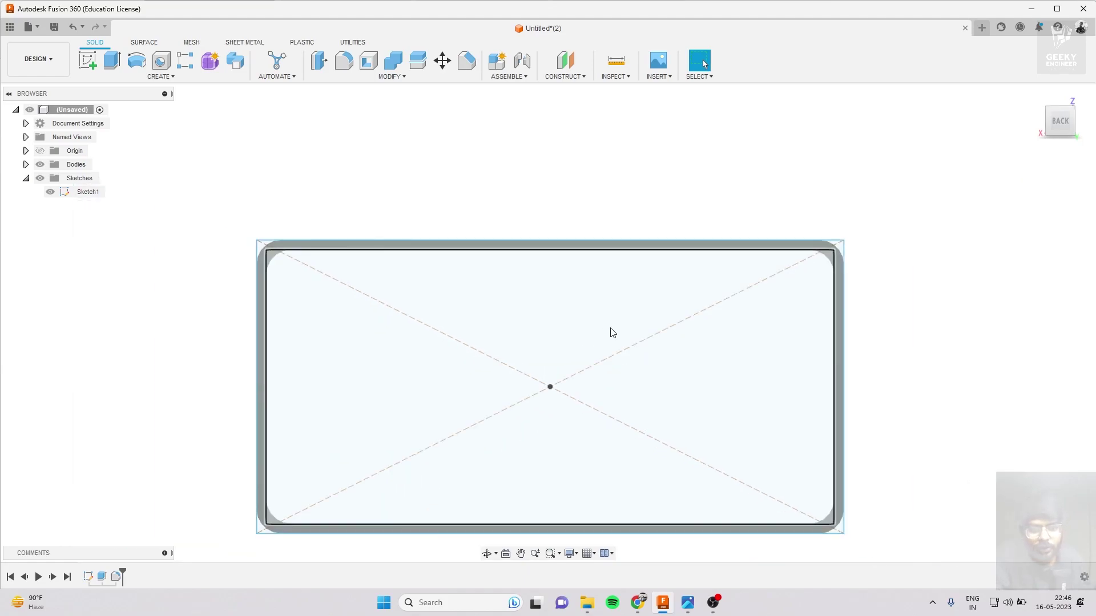
double_click(278, 281)
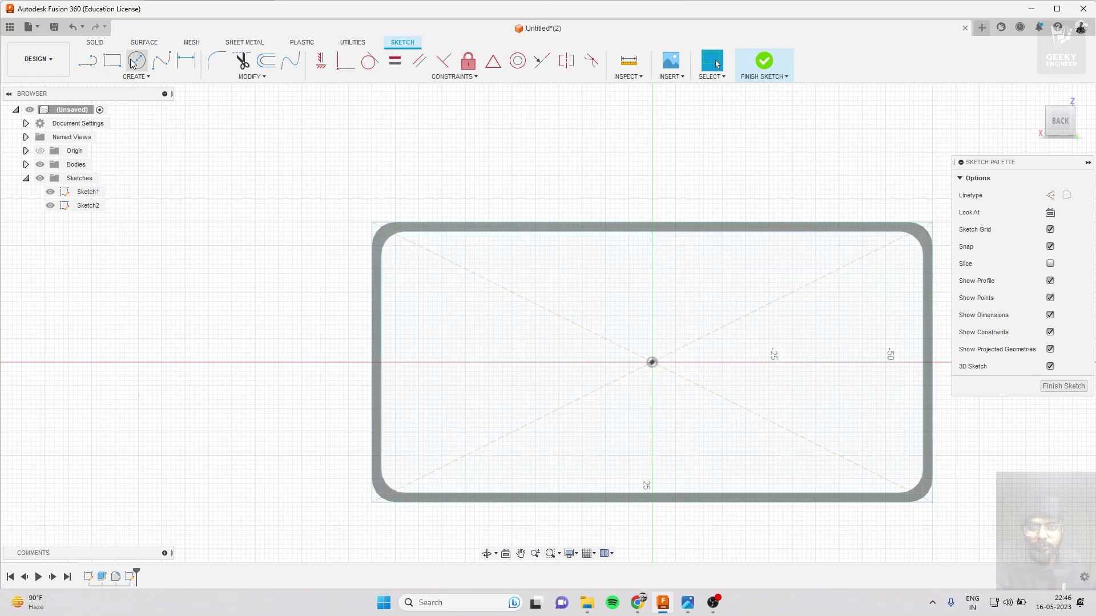
Begin a center-diameter circle, discard a first attempt, and recentre it left of the origin.
click(132, 63)
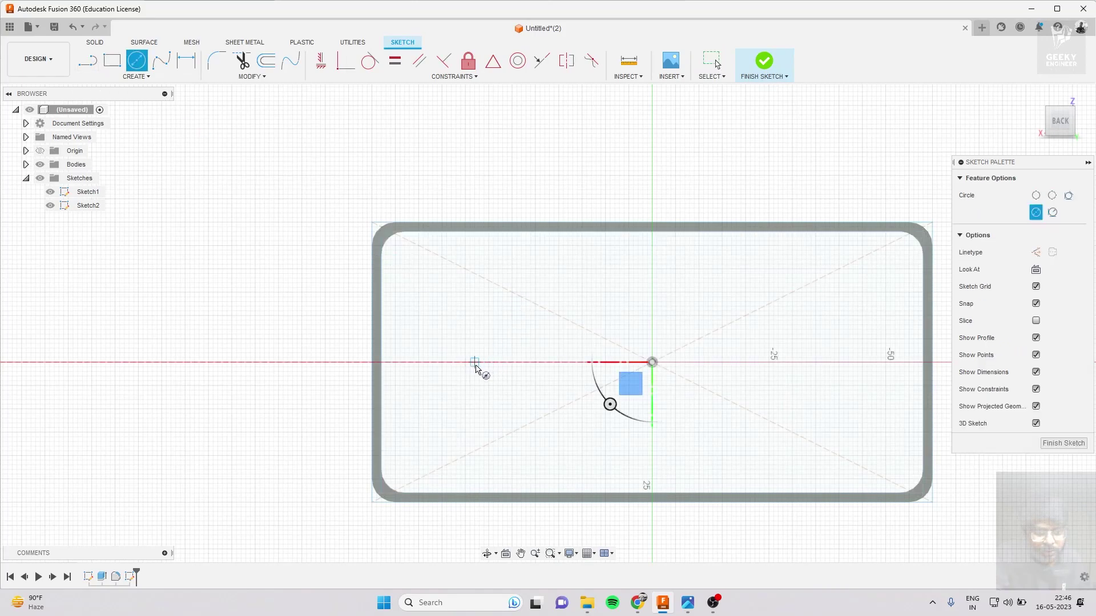
click(484, 362)
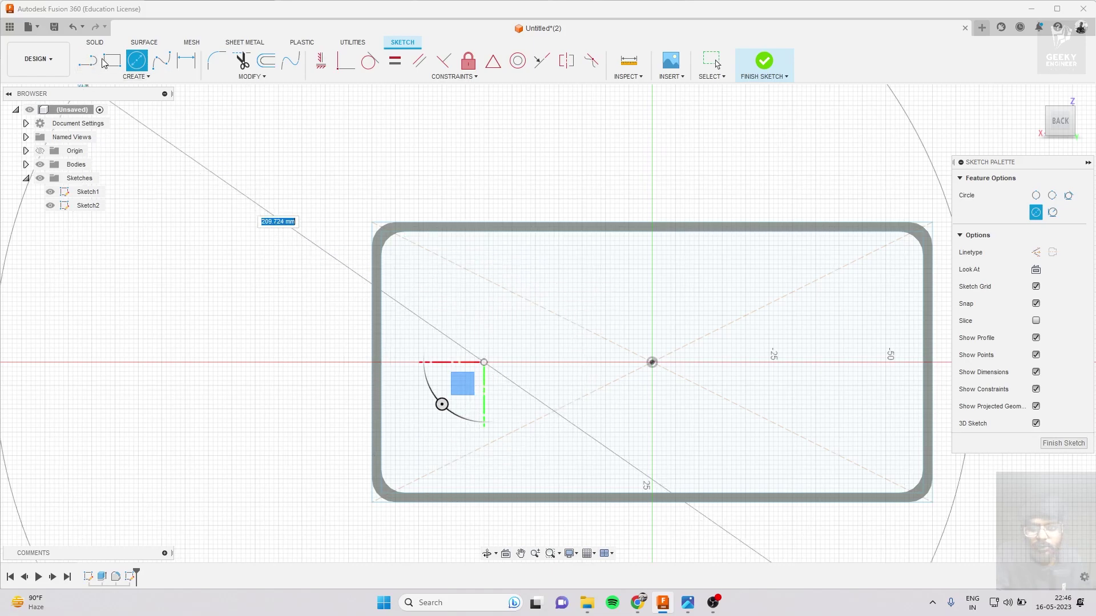
right_click(162, 142)
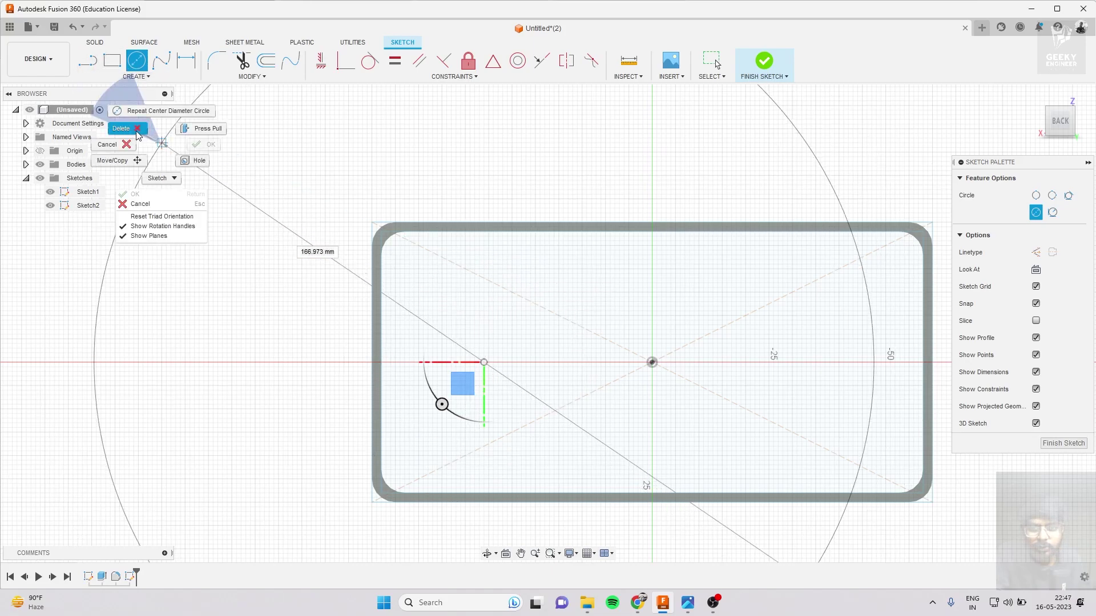
click(137, 135)
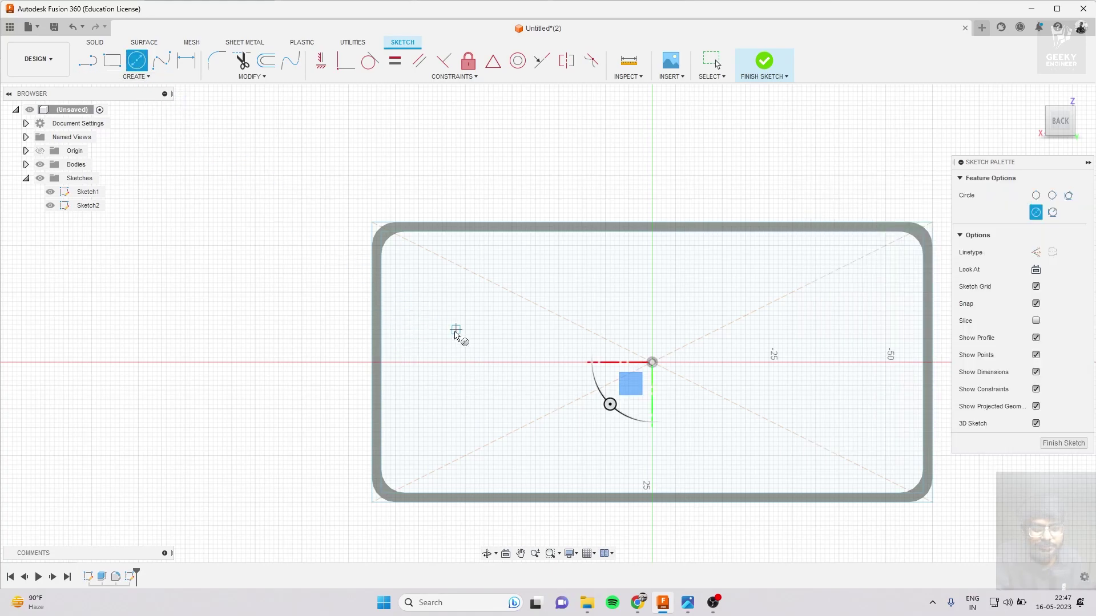
click(516, 362)
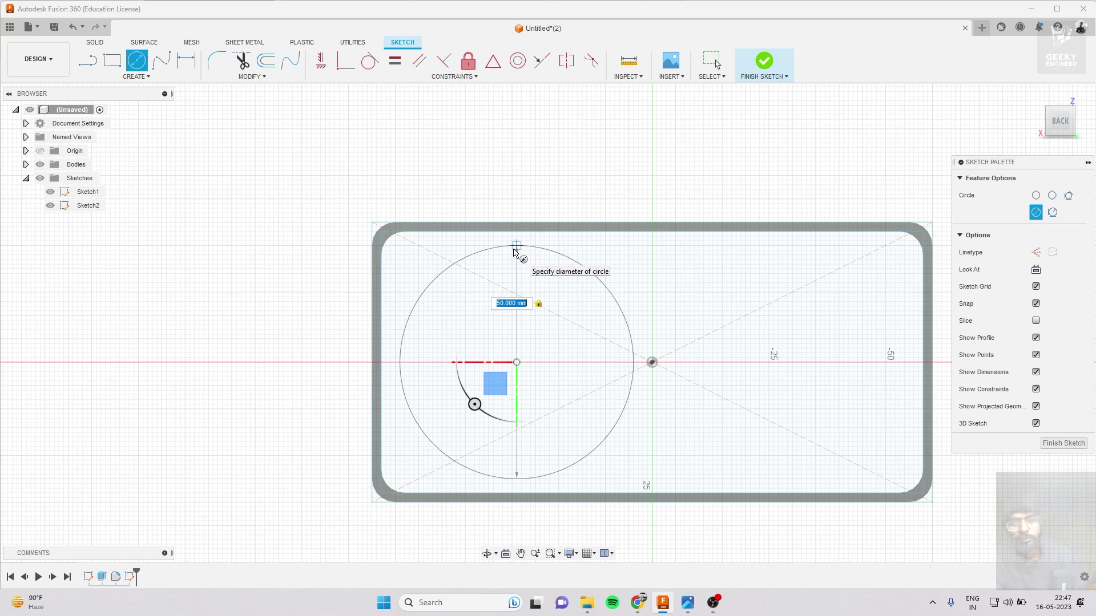
Commit the 50 mm circle and start a second circle at the same centre.
click(515, 251)
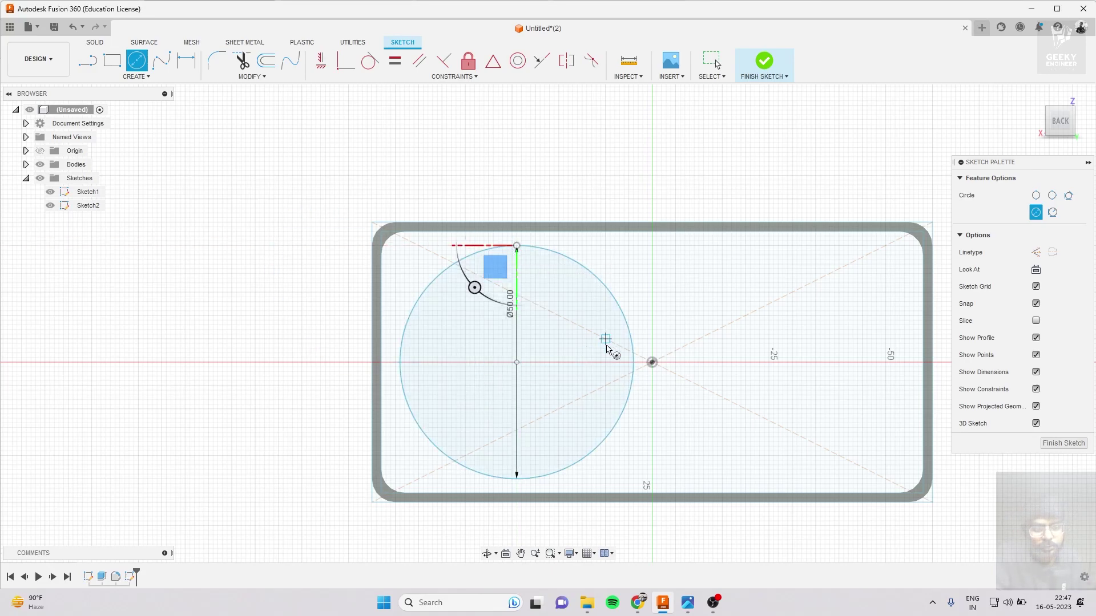
click(516, 363)
text(56)
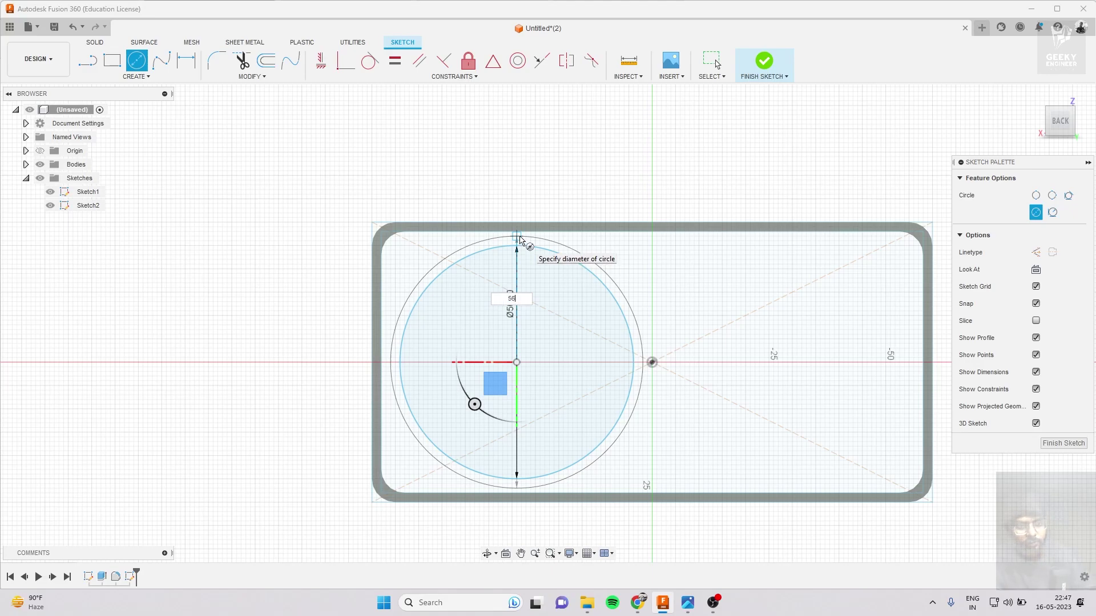
Set the outer concentric circle's diameter to 55 mm.
key(Tab)
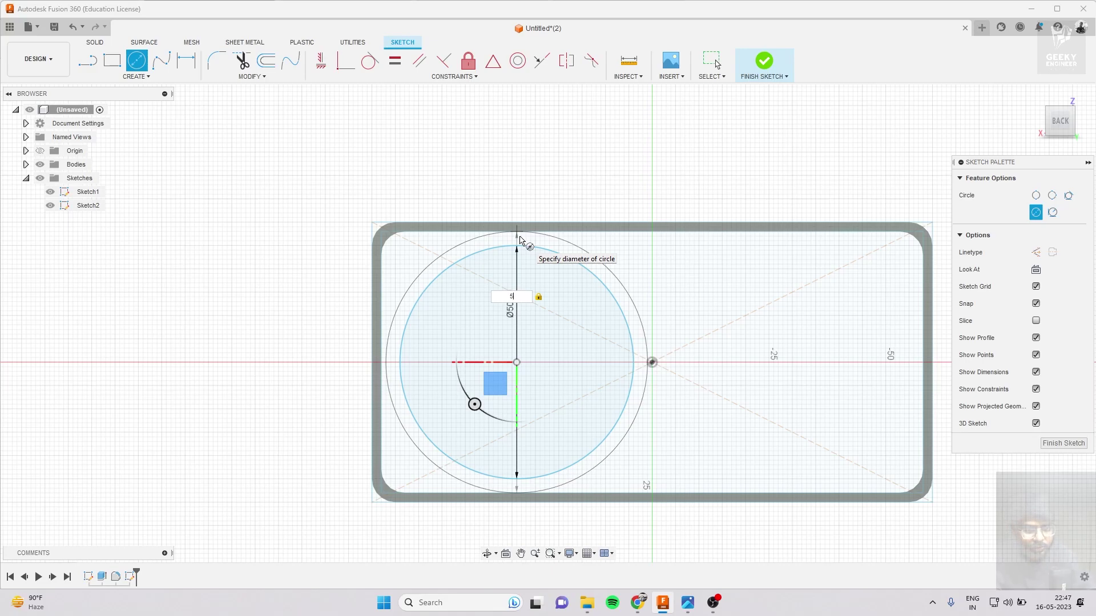
key(Return)
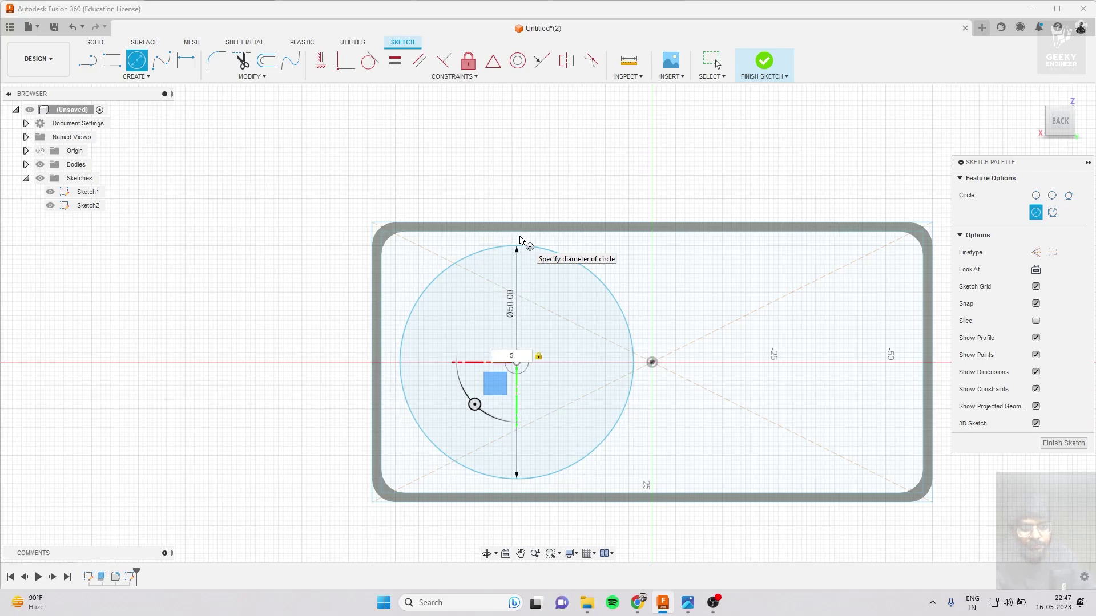
key(Tab)
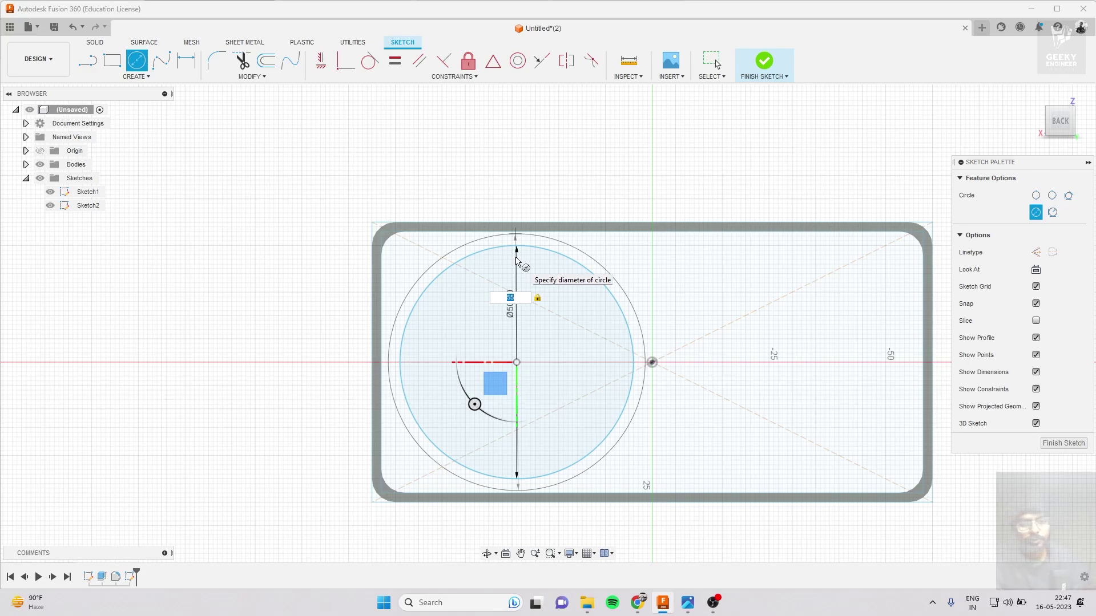
key(Return)
scroll(570, 314, up, 2)
scroll(579, 317, up, 2)
scroll(580, 311, down, 2)
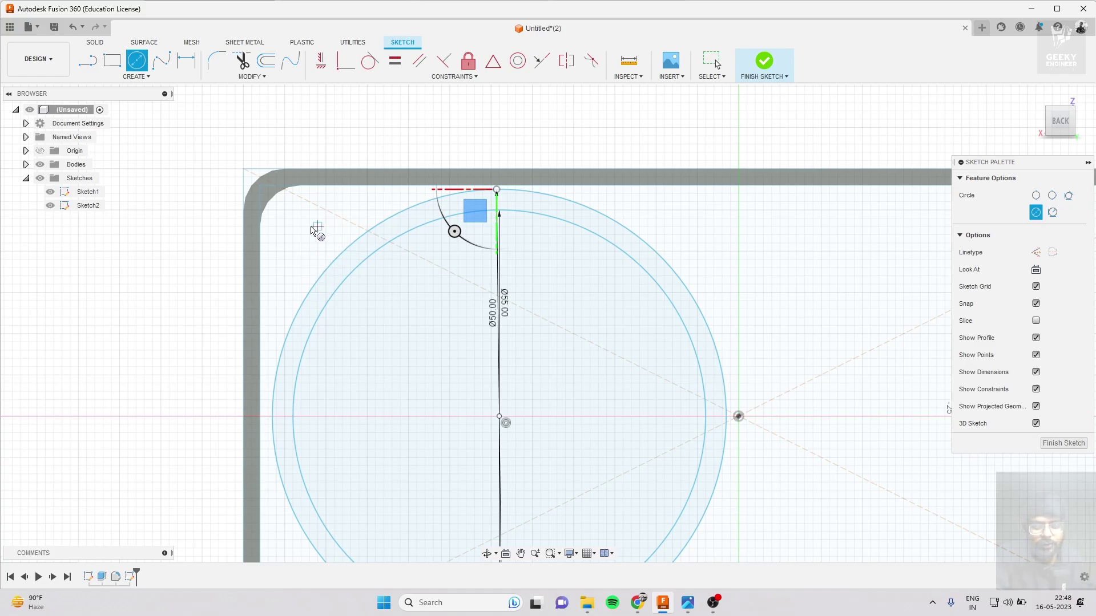
scroll(359, 269, down, 2)
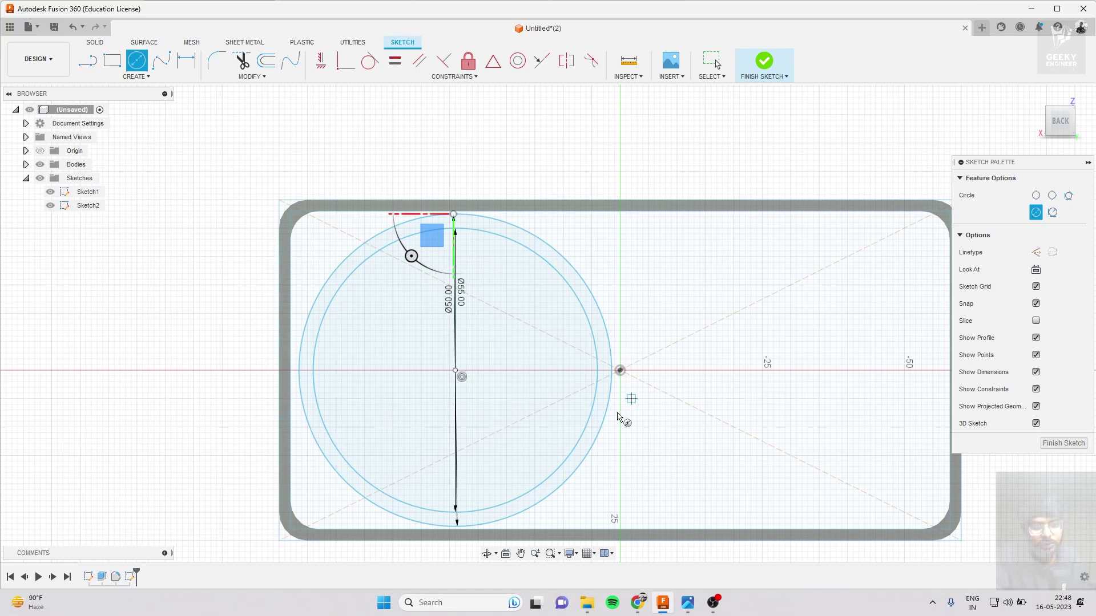
scroll(531, 353, down, 3)
scroll(565, 342, up, 3)
scroll(456, 319, down, 1)
scroll(449, 312, up, 3)
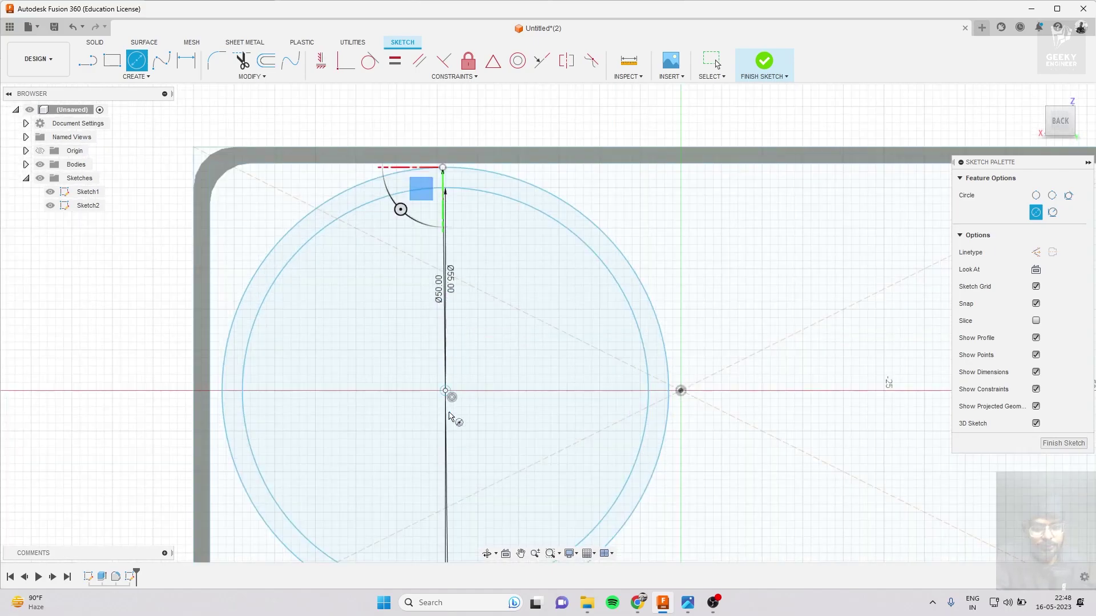
Add a 44 mm circle on the same centre.
click(447, 390)
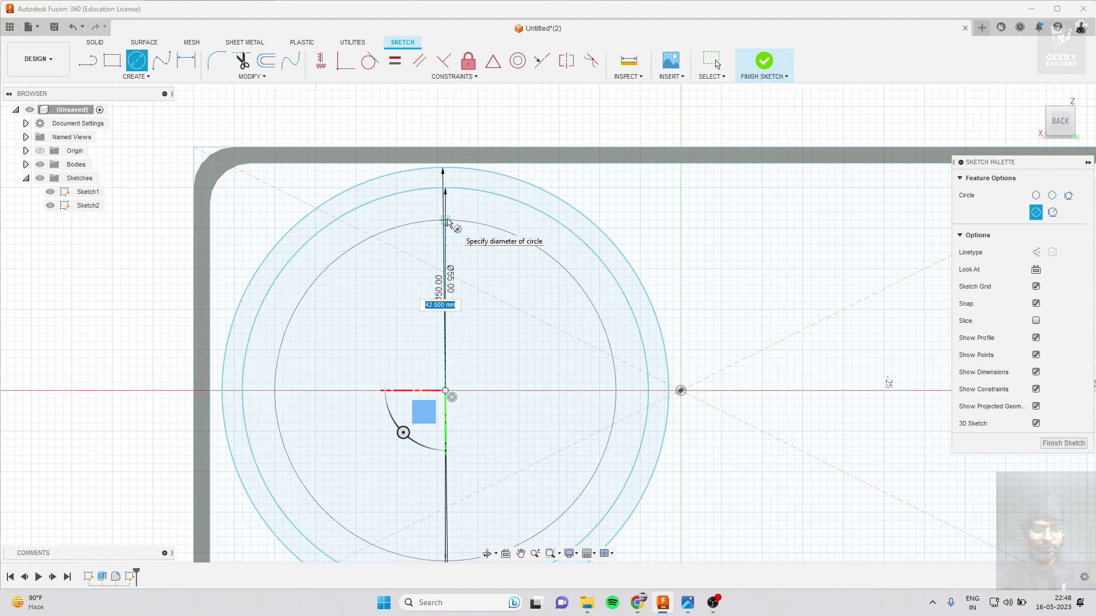
scroll(447, 221, up, 3)
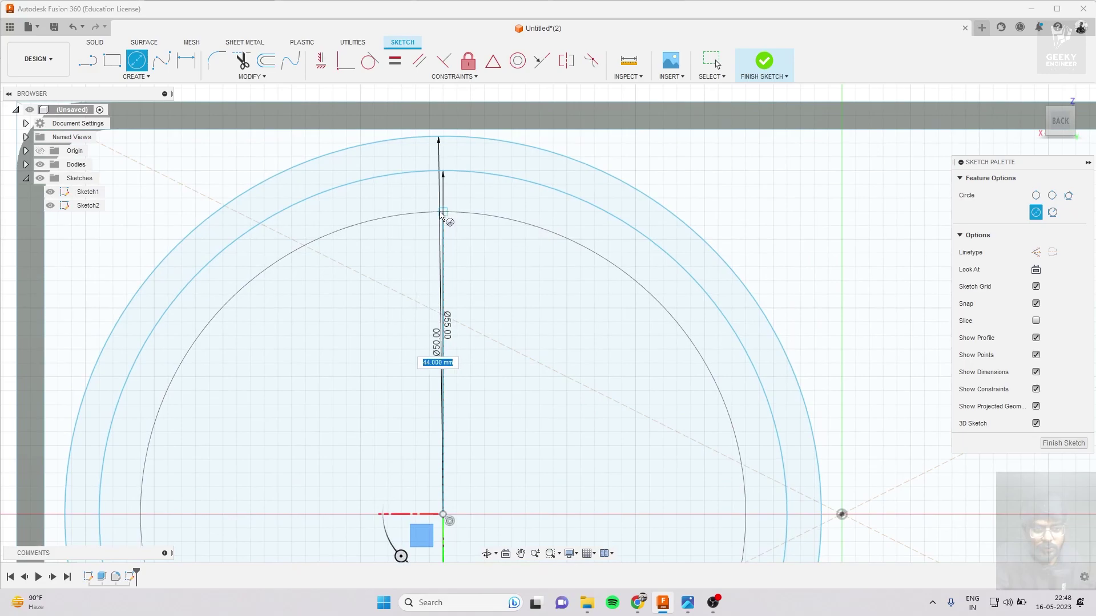
click(439, 173)
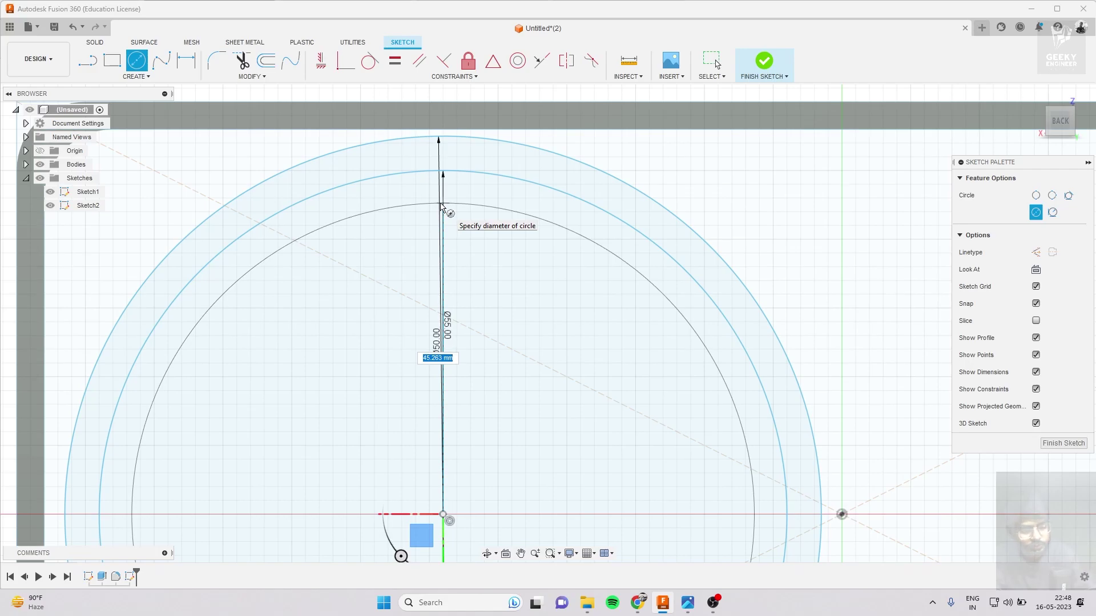
text(44)
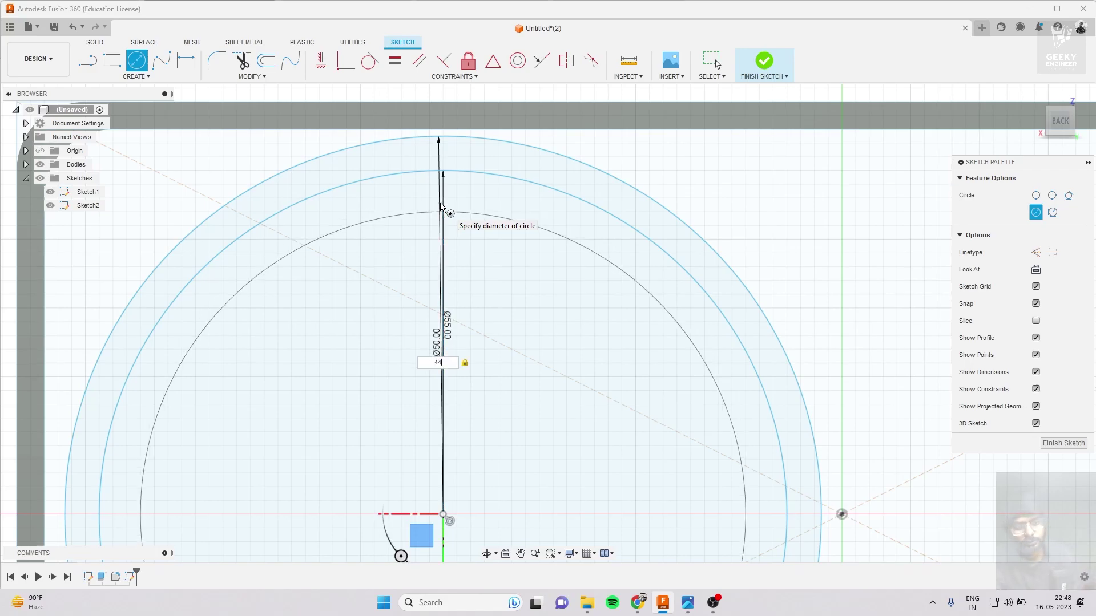
key(Return)
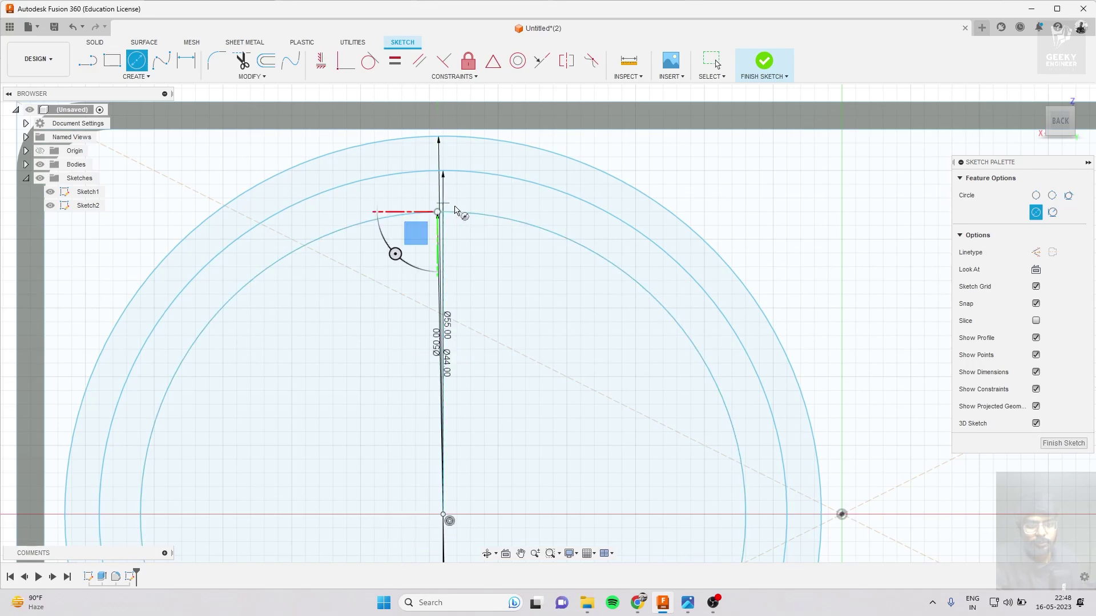
scroll(519, 196, down, 3)
scroll(470, 392, up, 2)
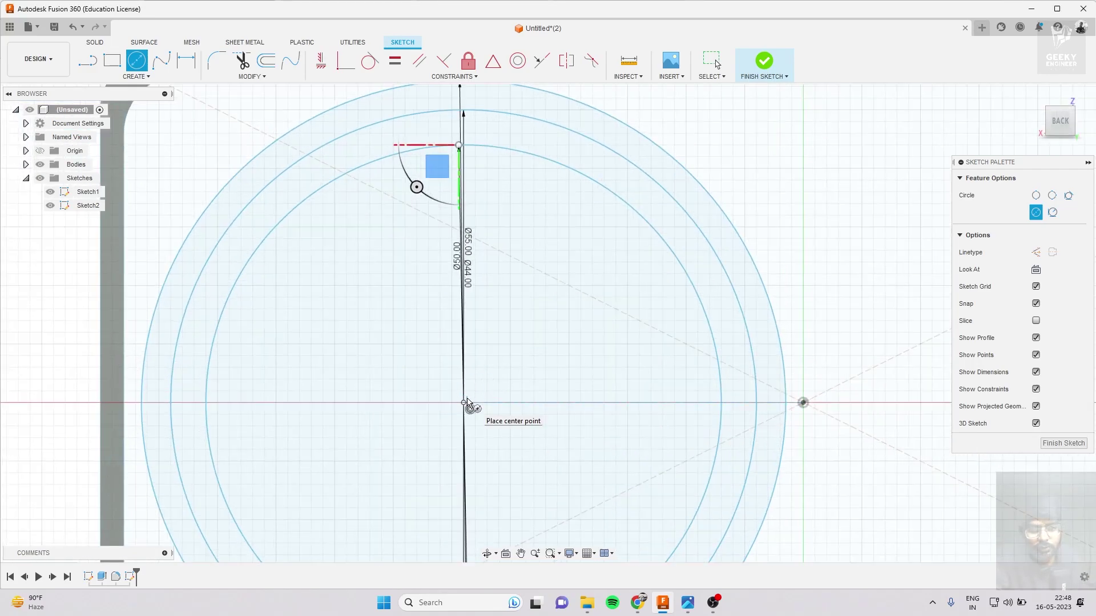
Add a 14 mm diameter circle centred on the same origin point.
click(464, 402)
text(10)
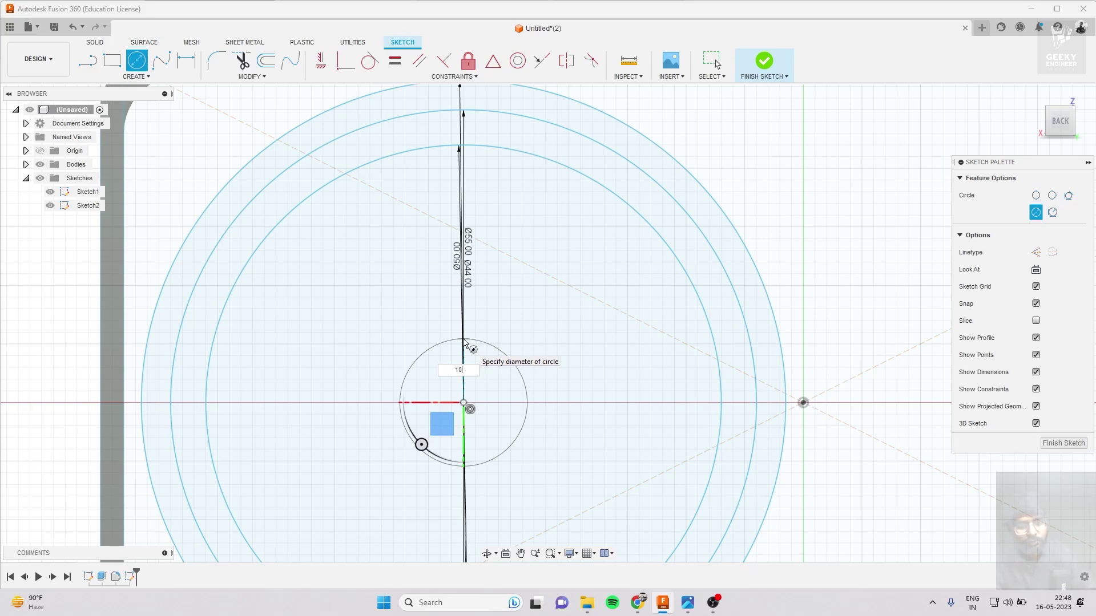
key(Tab)
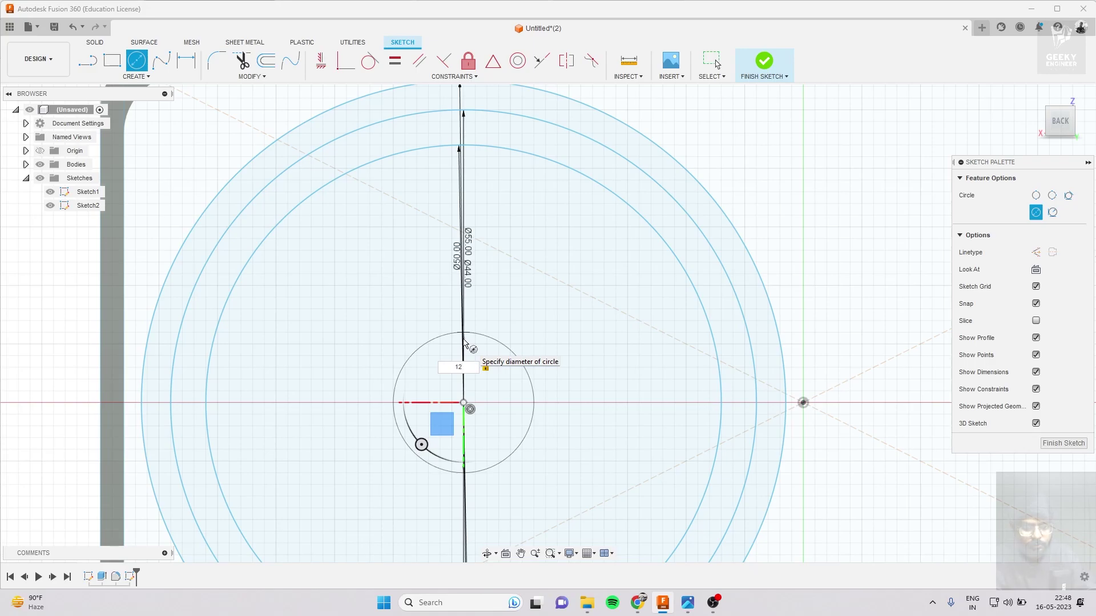
key(BackSpace)
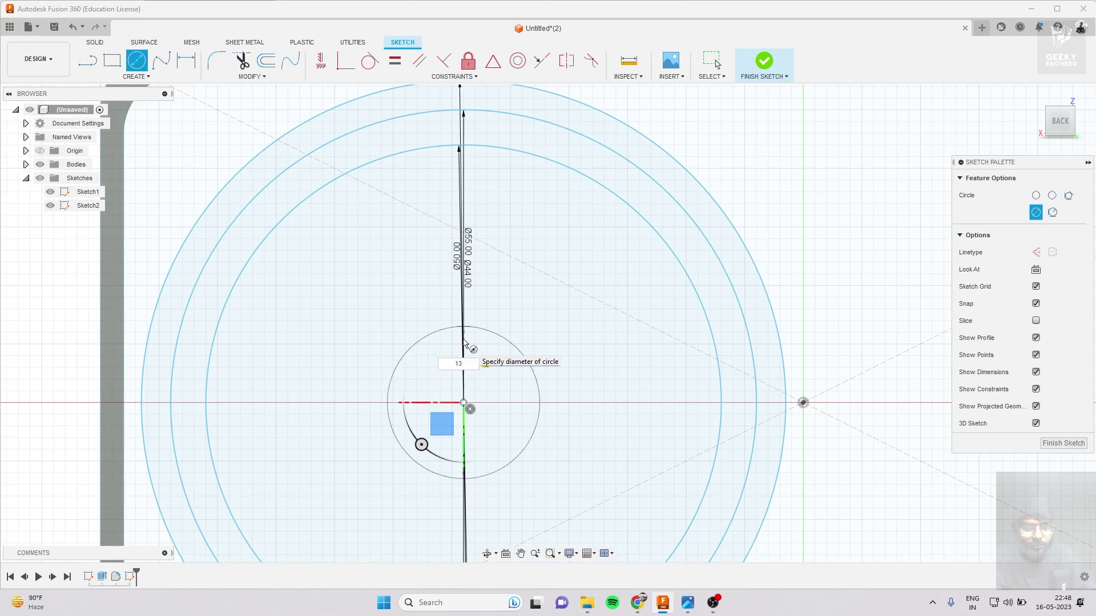
key(BackSpace)
text(4)
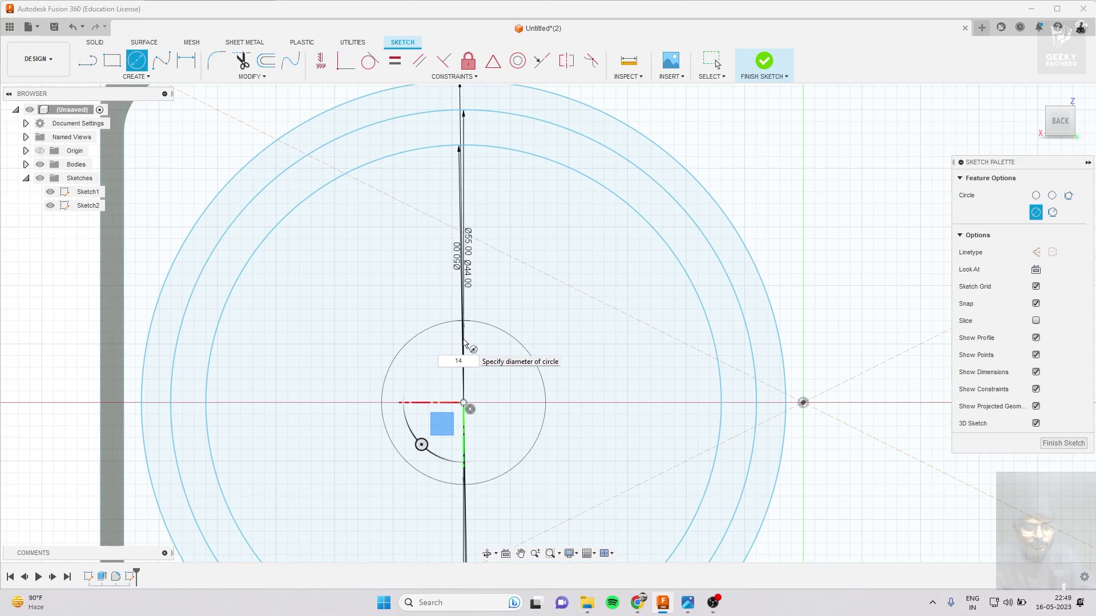
scroll(464, 342, down, 2)
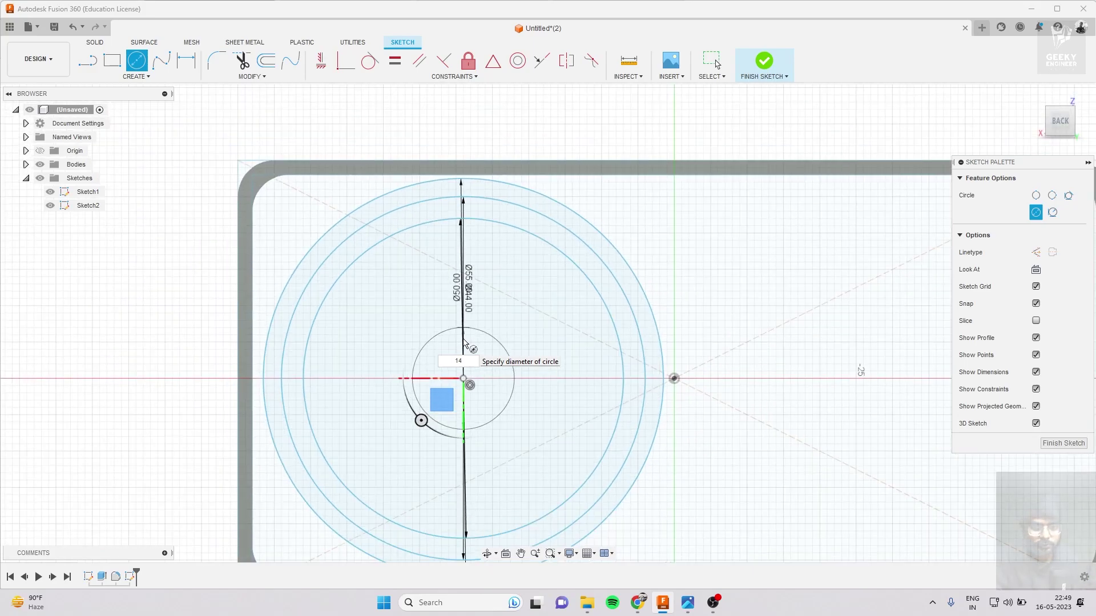
key(Return)
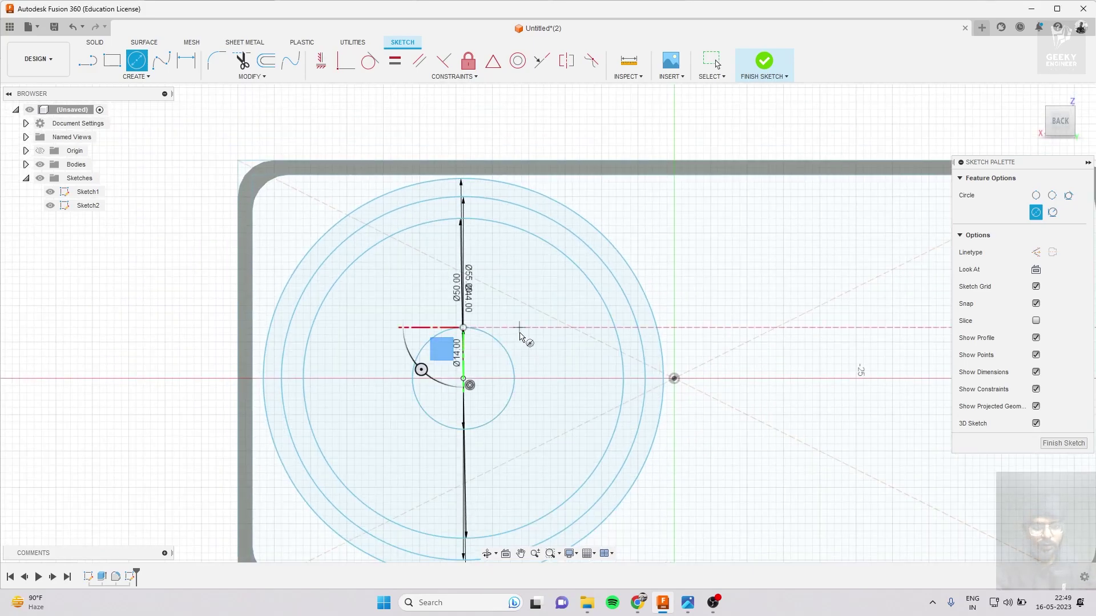
Draw an extra 12 mm circle at the origin, then cancel and undo it.
scroll(443, 341, up, 1)
scroll(442, 341, up, 1)
scroll(451, 345, up, 2)
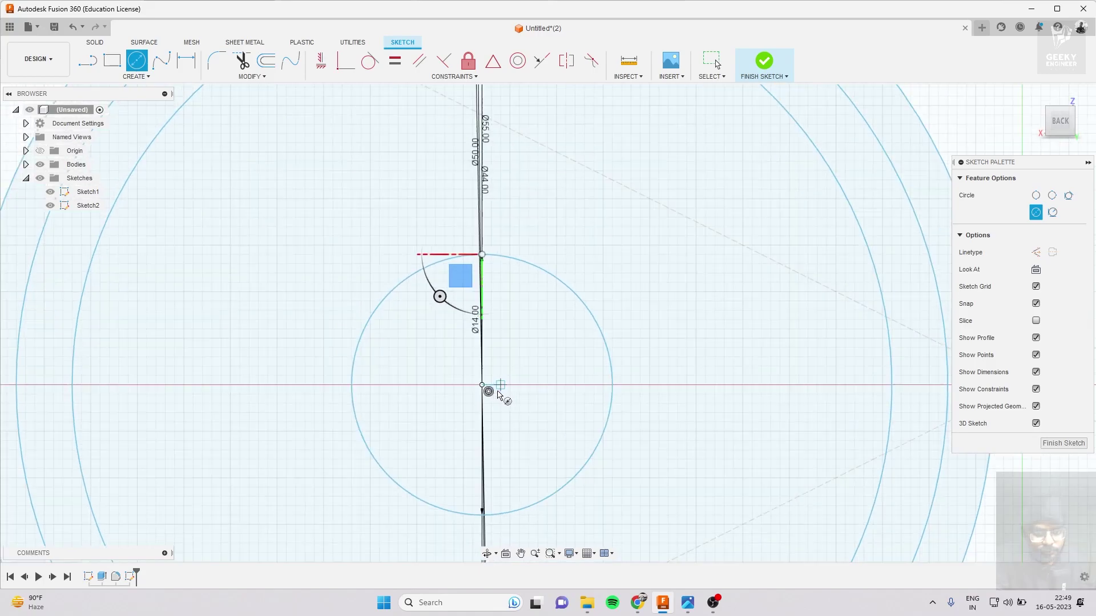
click(489, 377)
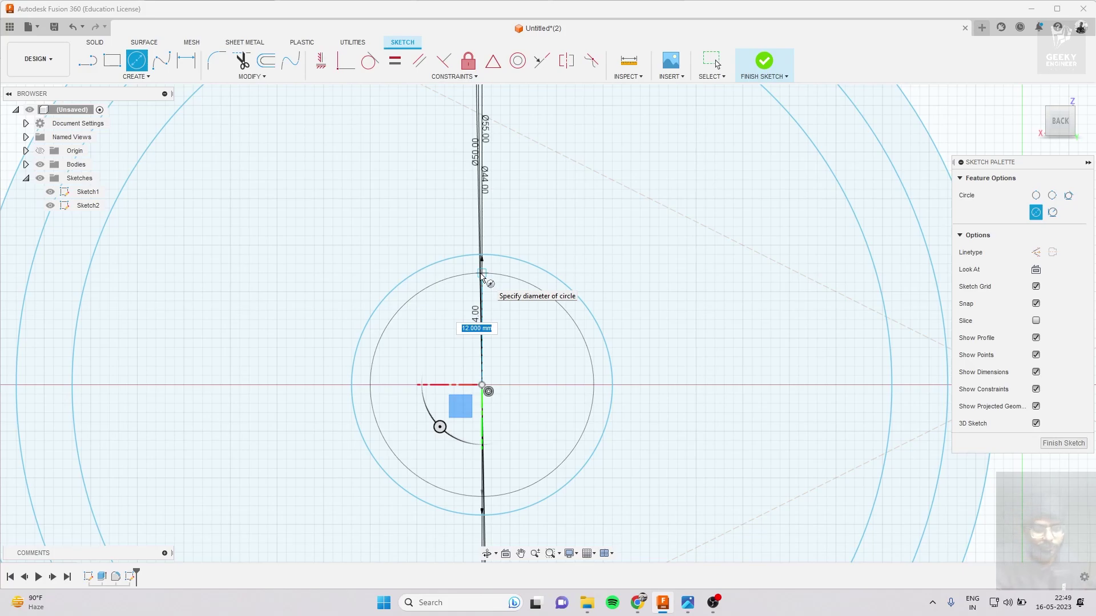
click(482, 274)
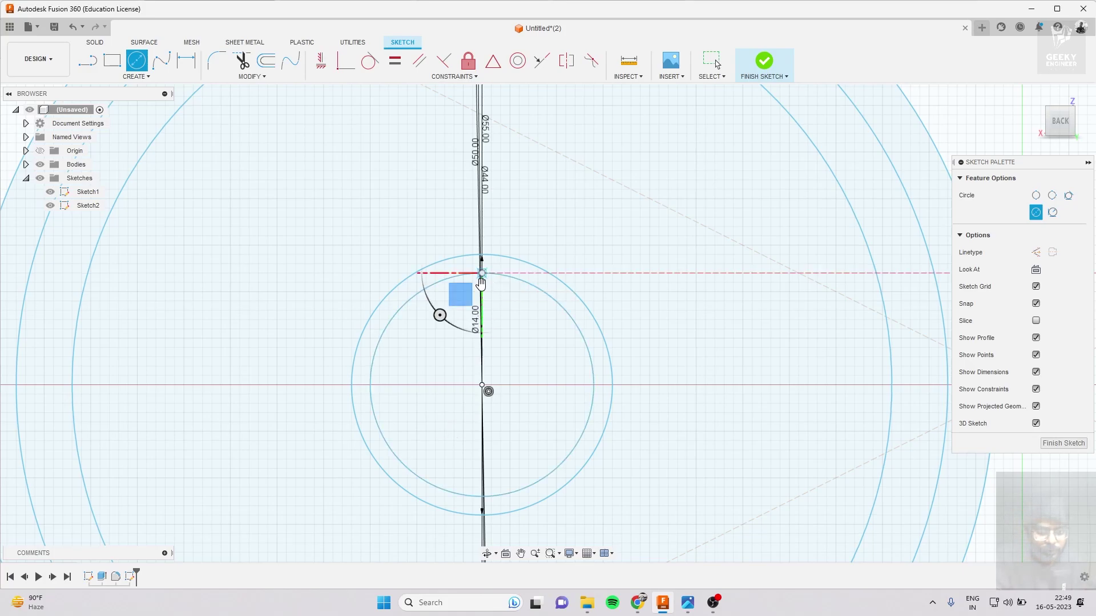
key(Escape)
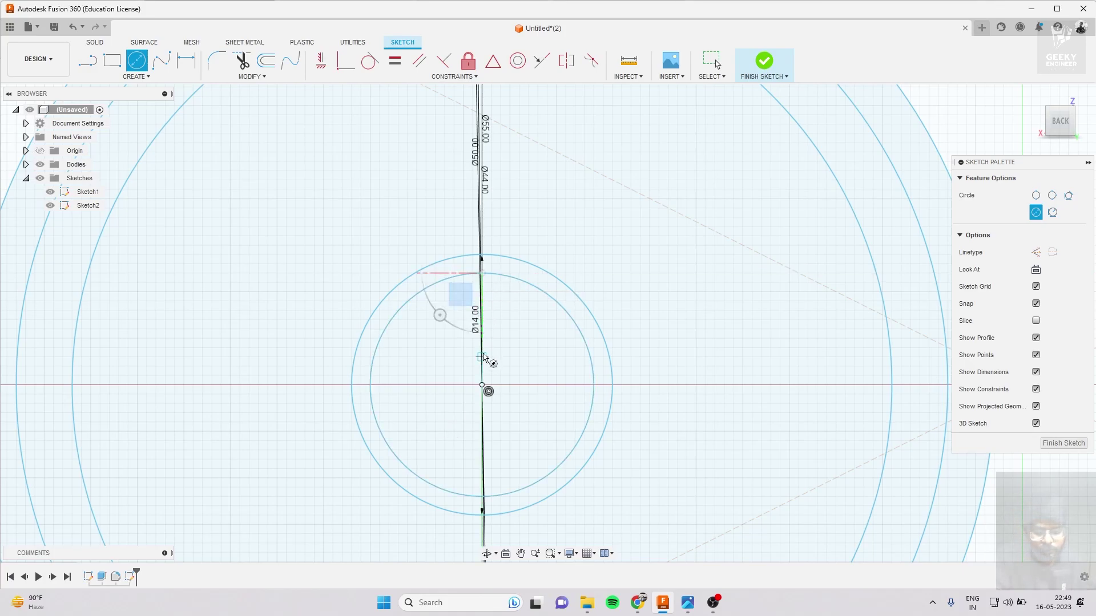
key(Escape)
key(ctrl+z)
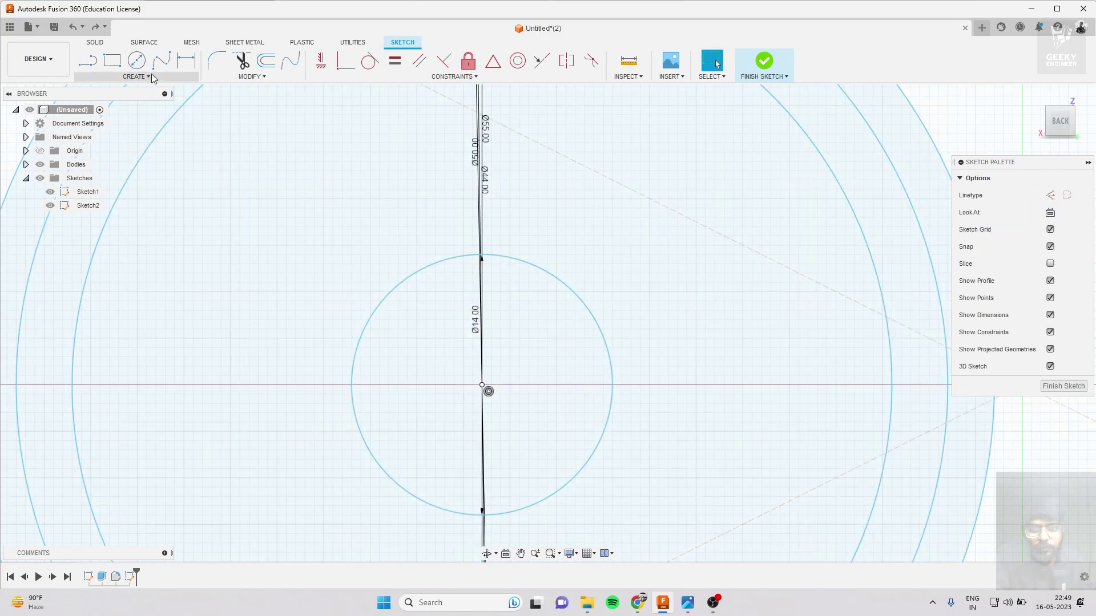
Draw an 11 mm diameter circle centred on the sketch origin.
key(c)
click(481, 386)
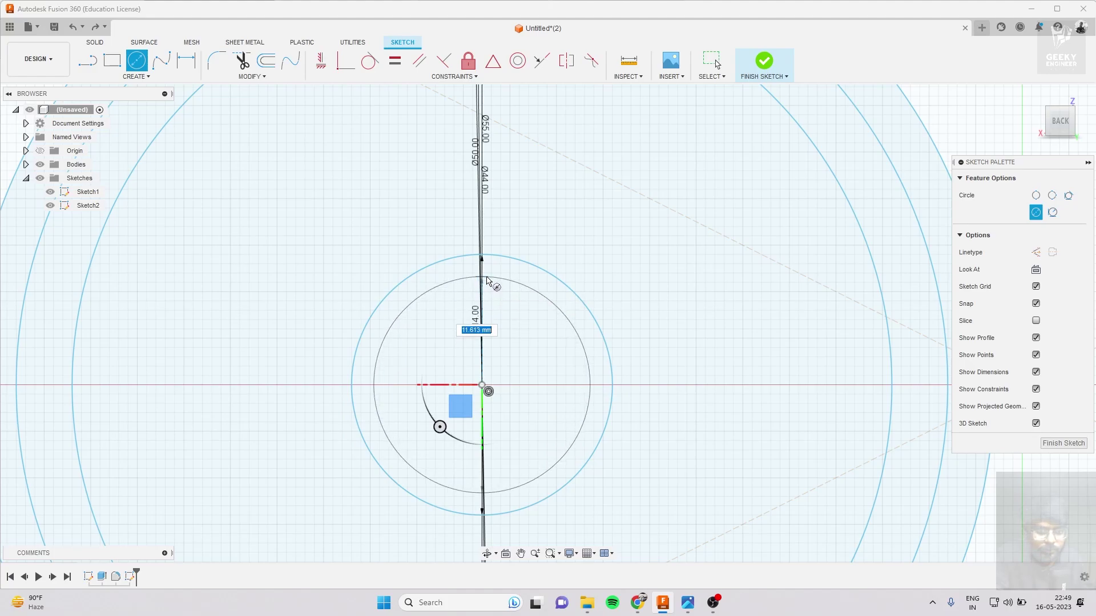
key(Return)
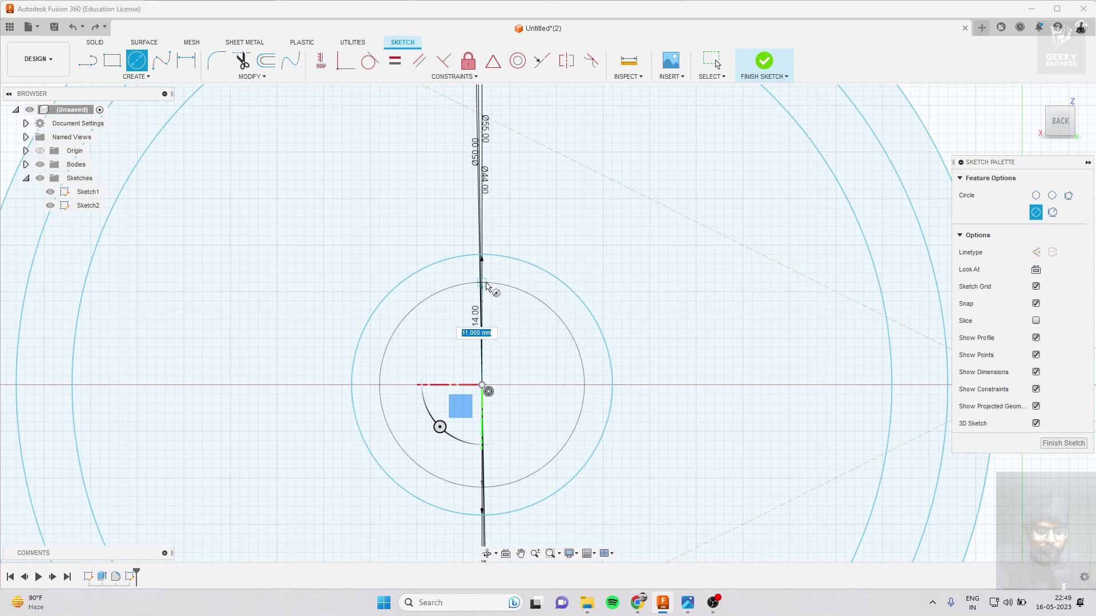
scroll(482, 291, down, 3)
scroll(480, 297, down, 2)
scroll(482, 343, up, 3)
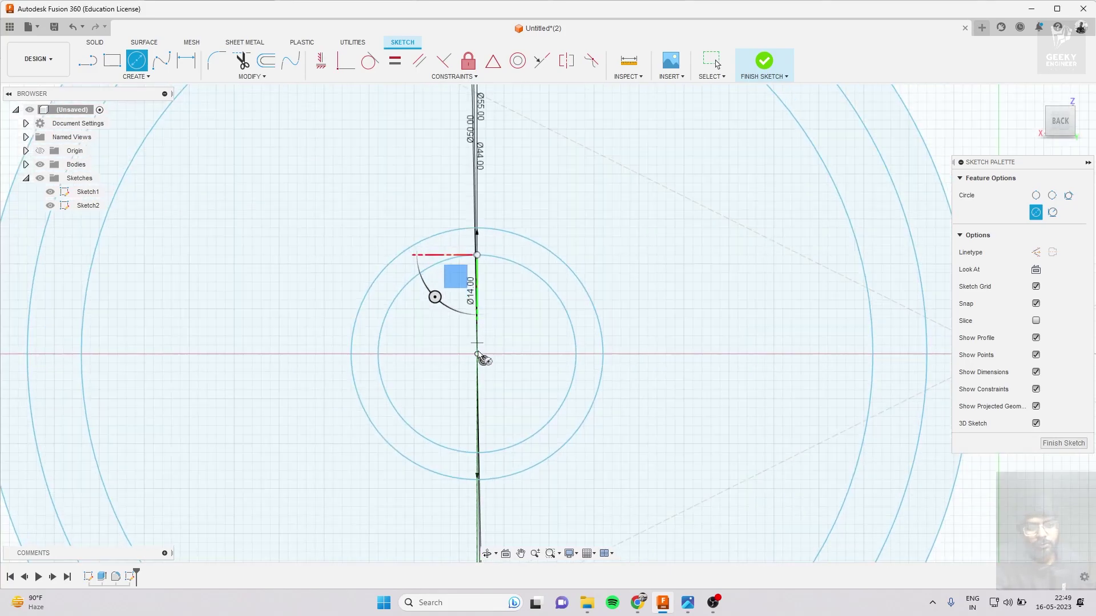
scroll(481, 359, up, 2)
Add 4 mm and 6 mm circles concentric at the sketch origin.
click(477, 355)
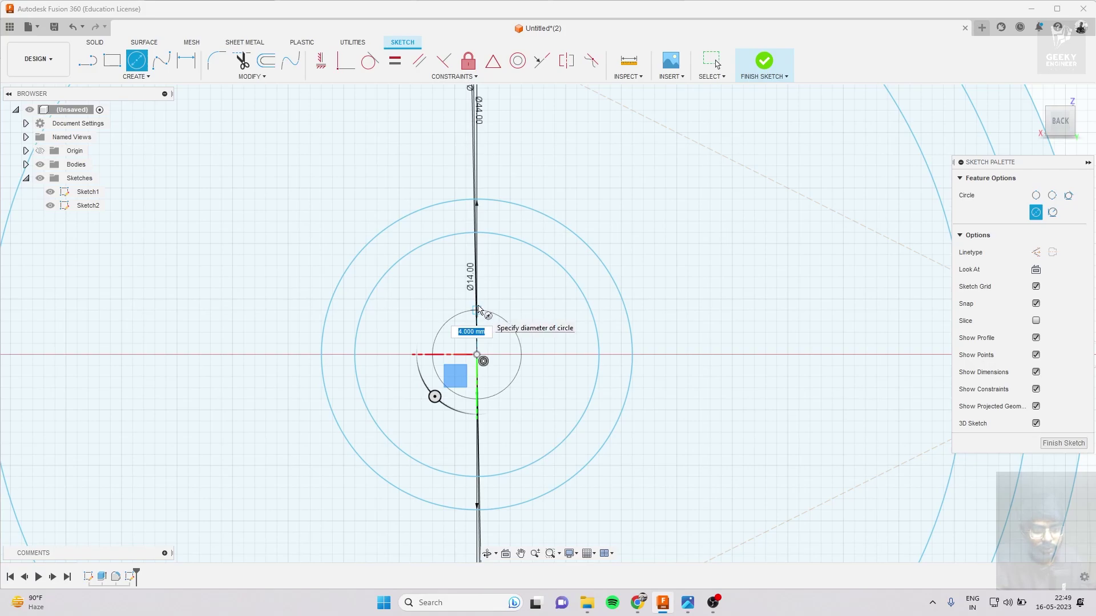
click(478, 310)
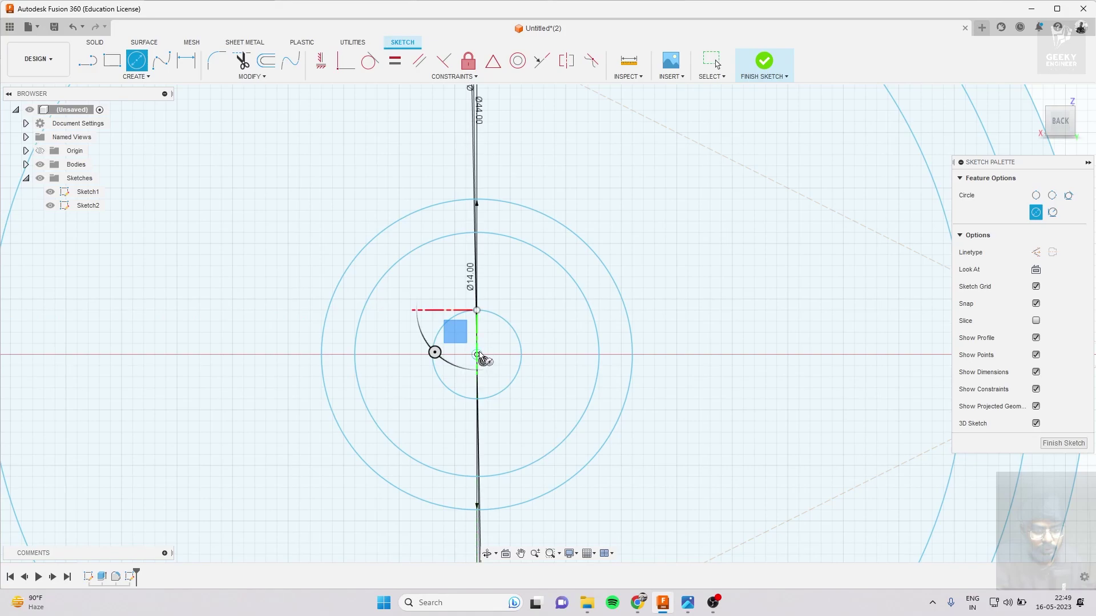
click(477, 355)
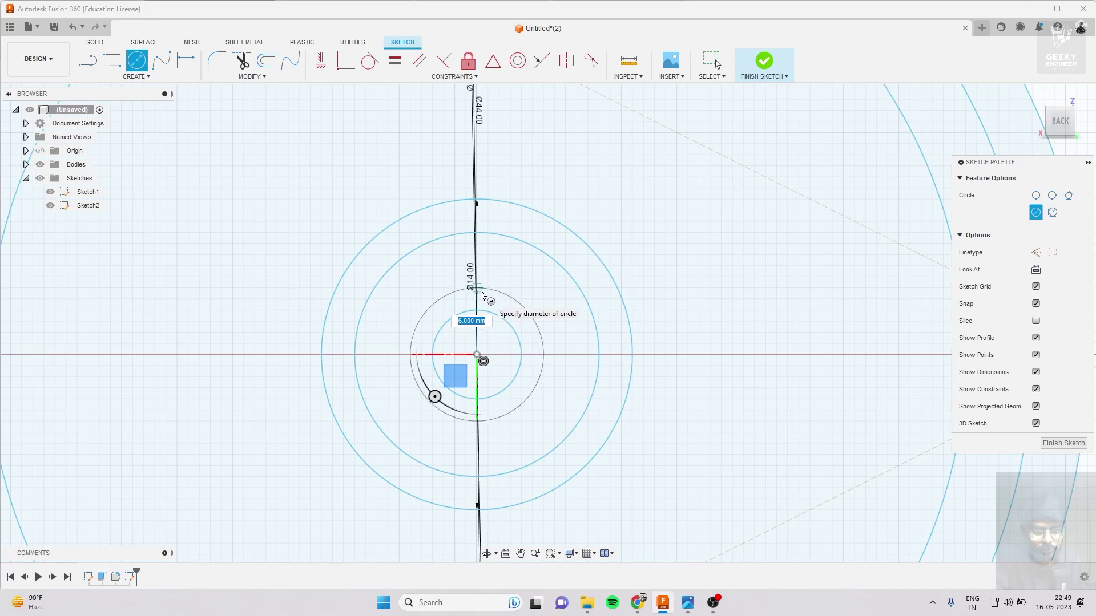
click(481, 294)
scroll(482, 297, down, 3)
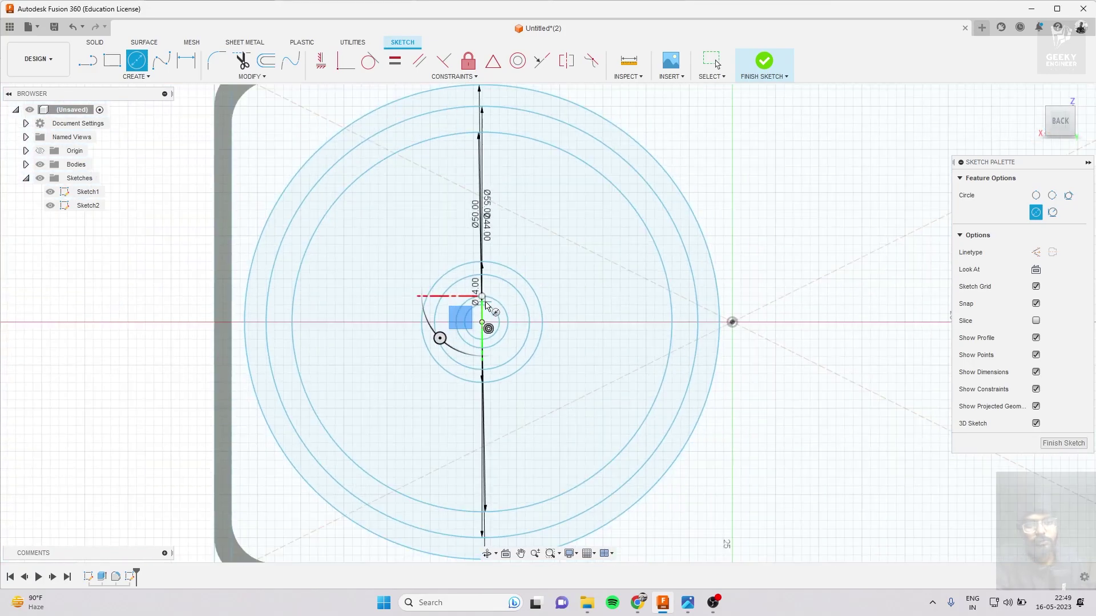
scroll(486, 306, down, 2)
scroll(487, 319, up, 3)
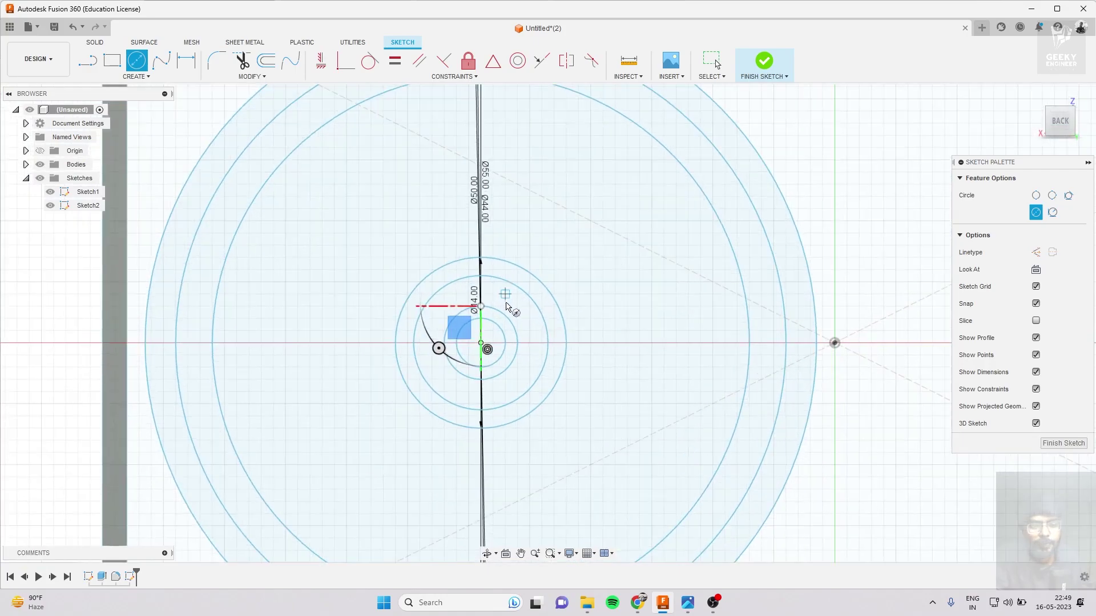
scroll(488, 336, up, 2)
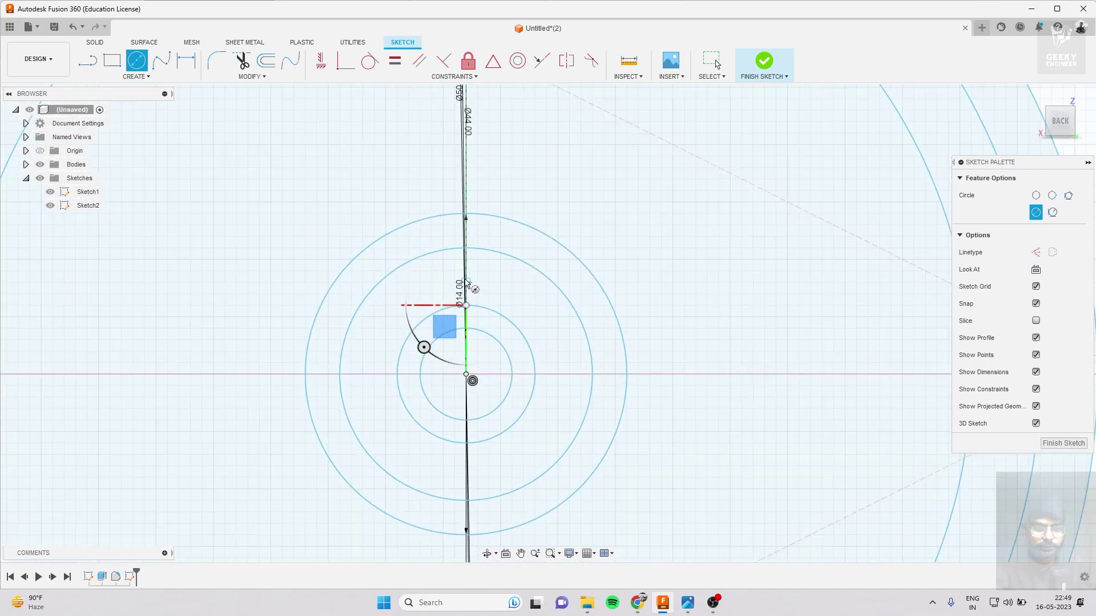
scroll(485, 343, down, 3)
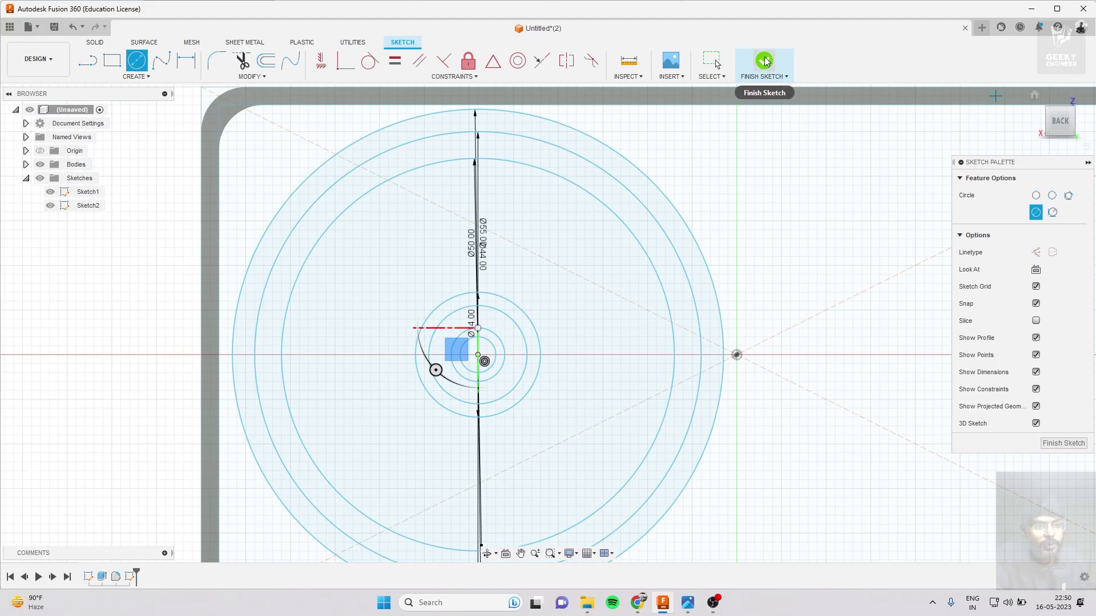
scroll(376, 260, down, 1)
scroll(206, 280, down, 3)
scroll(645, 281, up, 3)
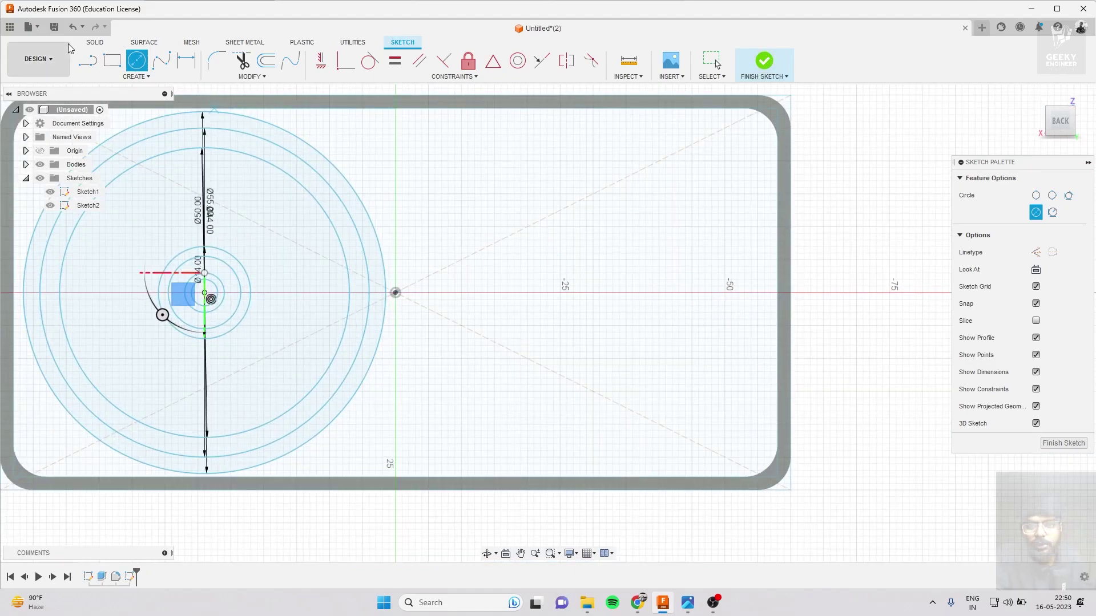
click(129, 78)
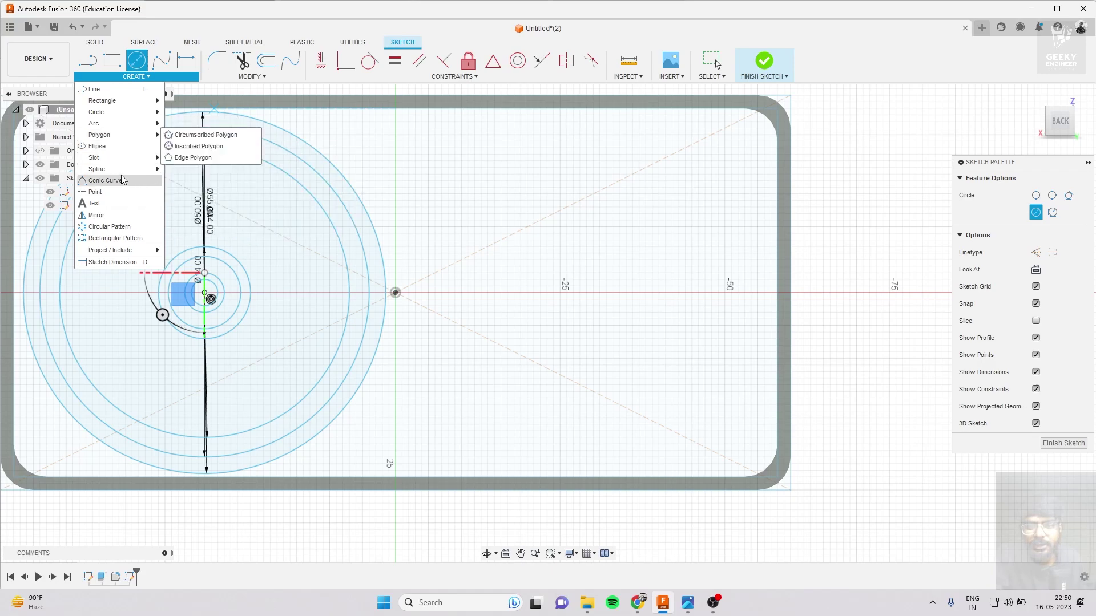
mouse_move(94, 158)
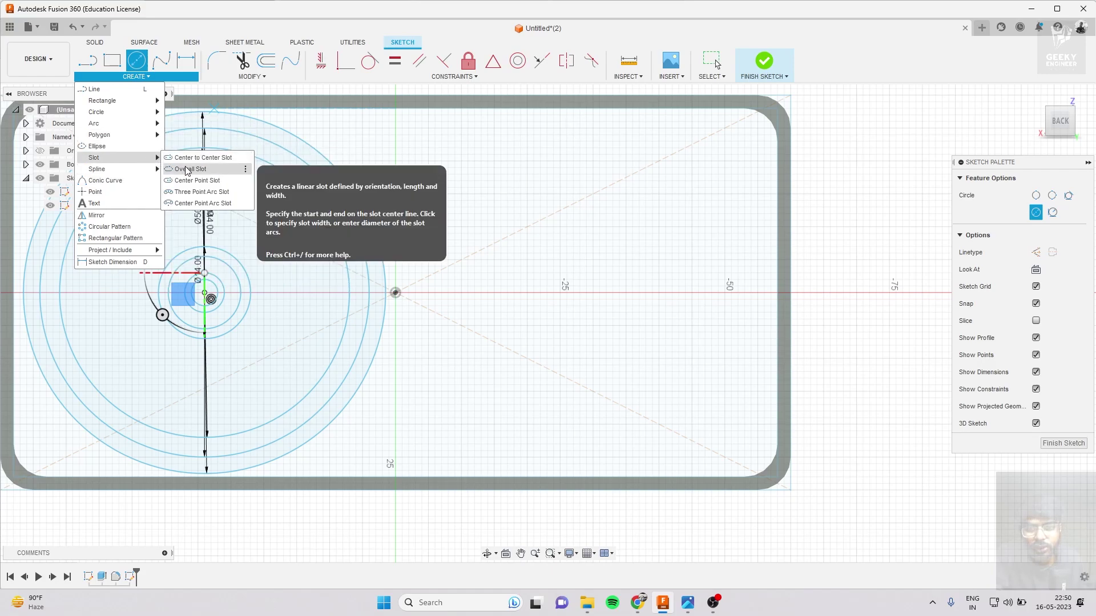
click(188, 169)
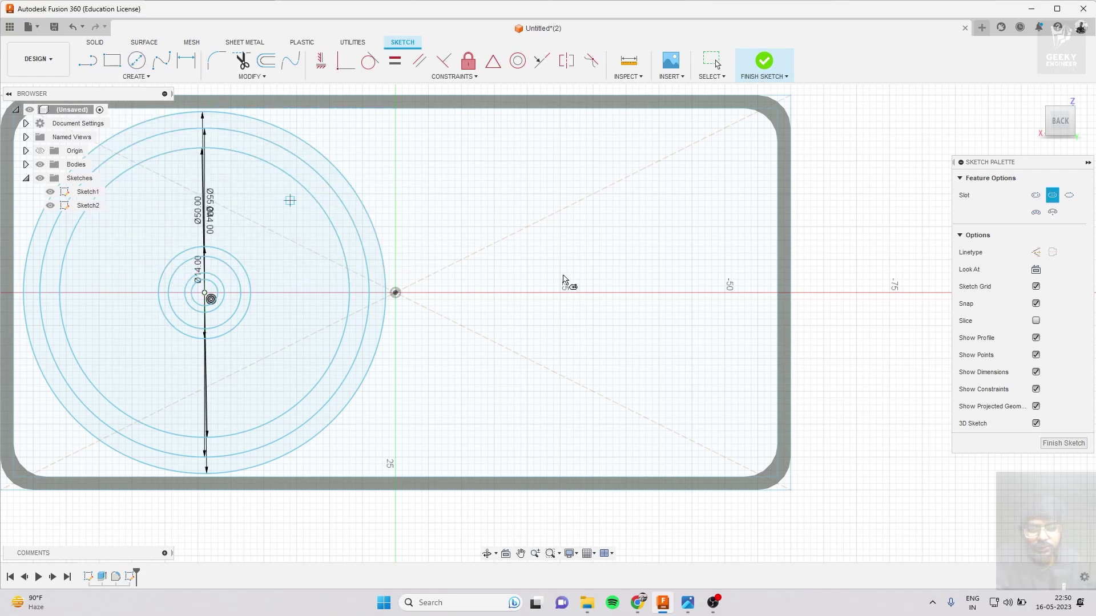
click(626, 293)
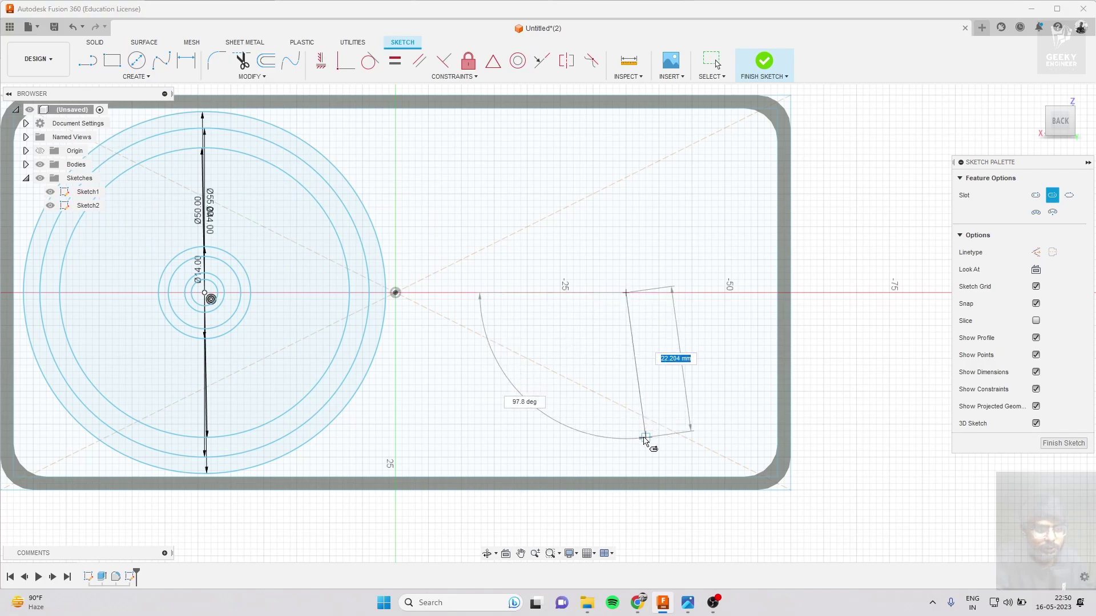
click(705, 293)
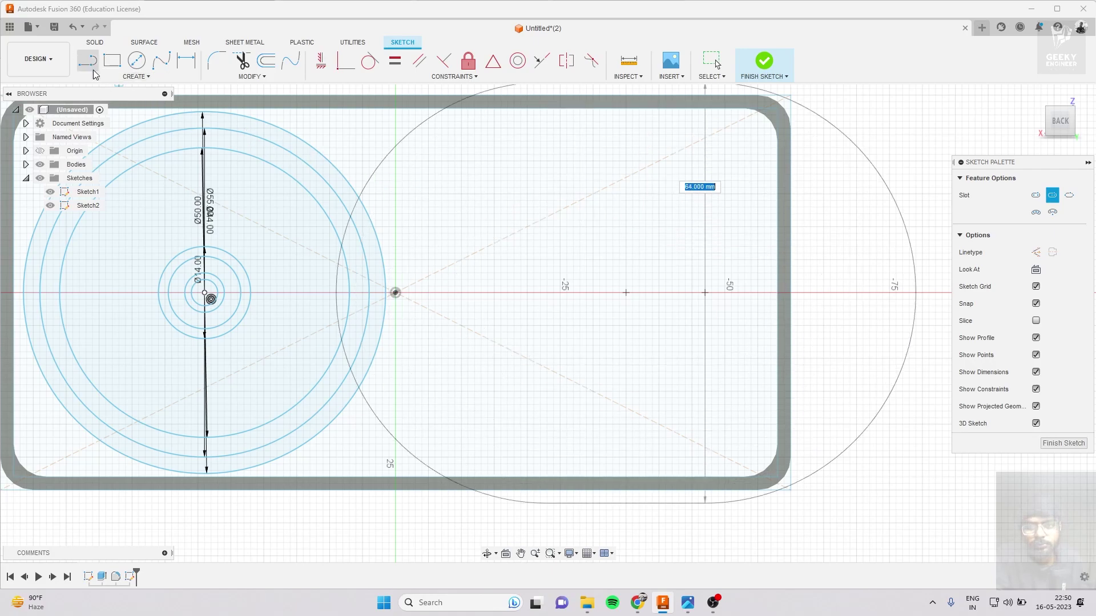
key(Escape)
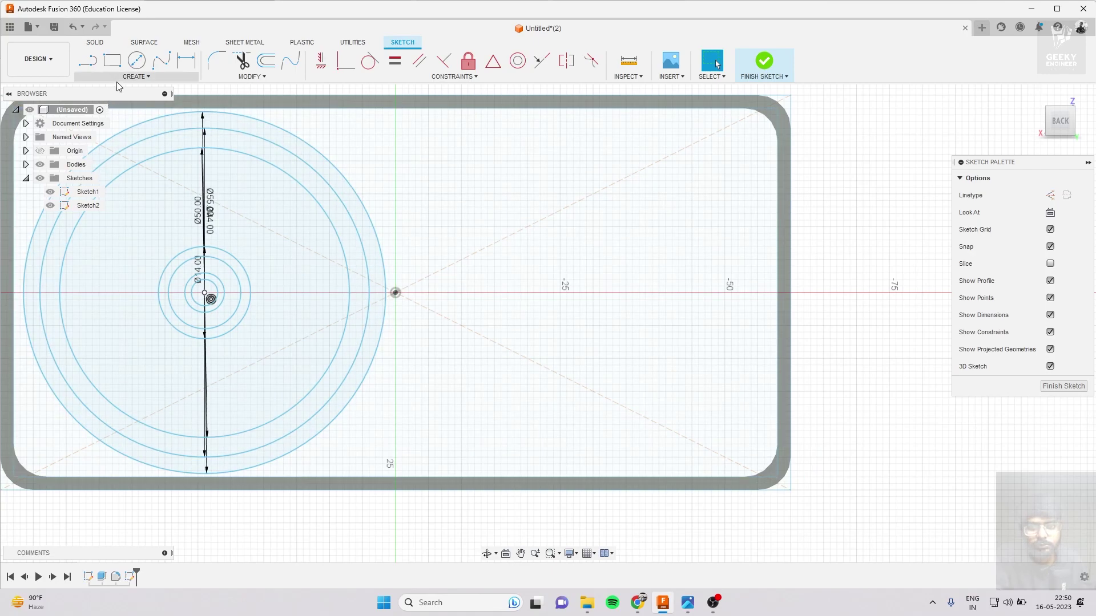
Draw a centre-point slot on the X axis, ending 20 mm above centre, 12 mm wide.
click(141, 78)
mouse_move(111, 158)
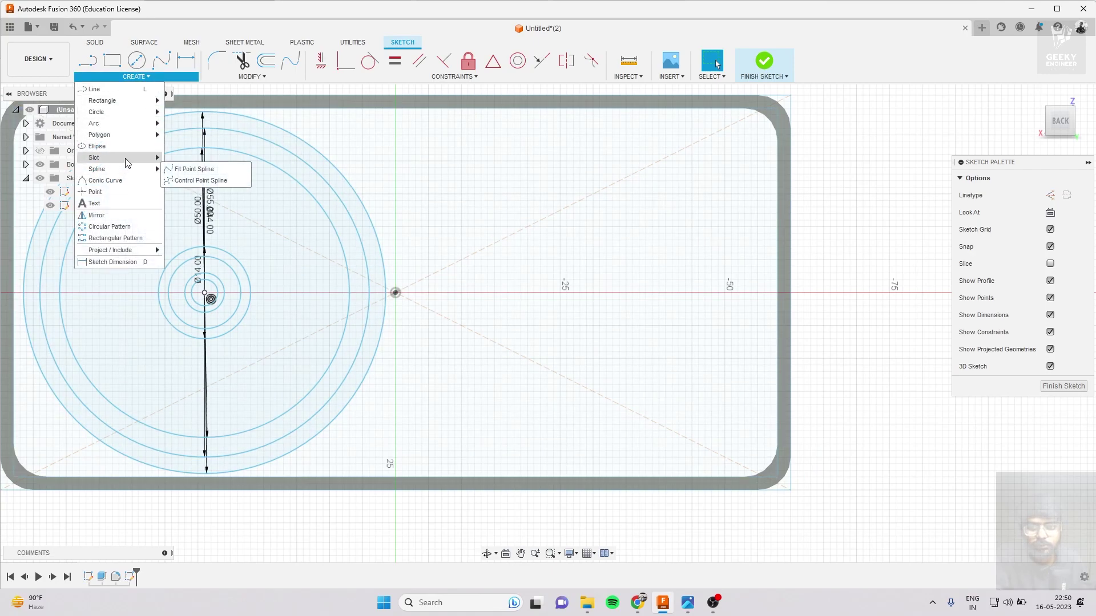
click(182, 180)
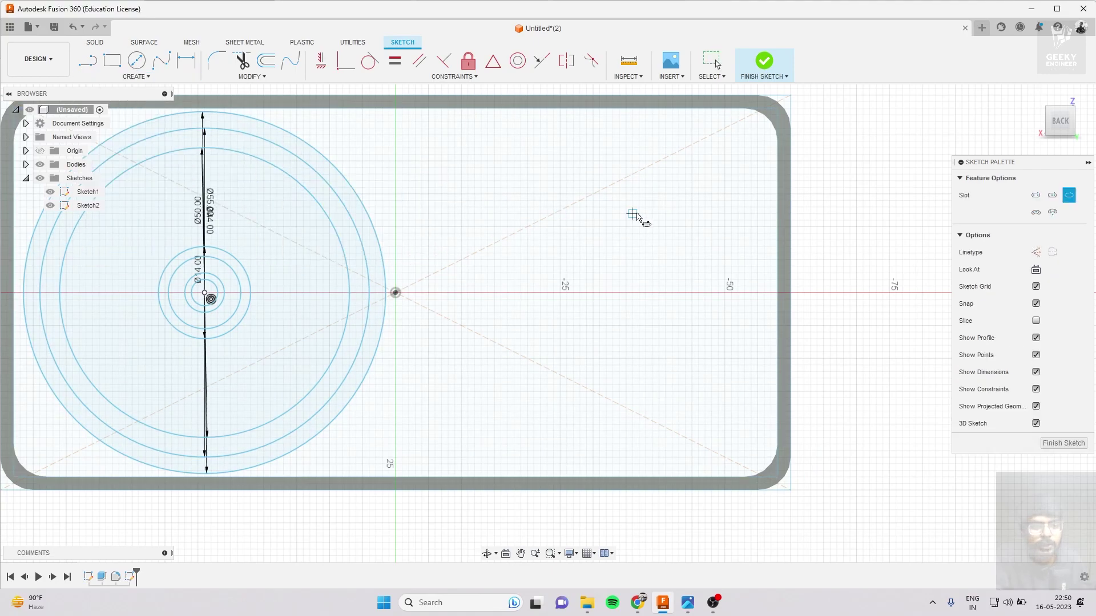
click(137, 77)
mouse_move(94, 157)
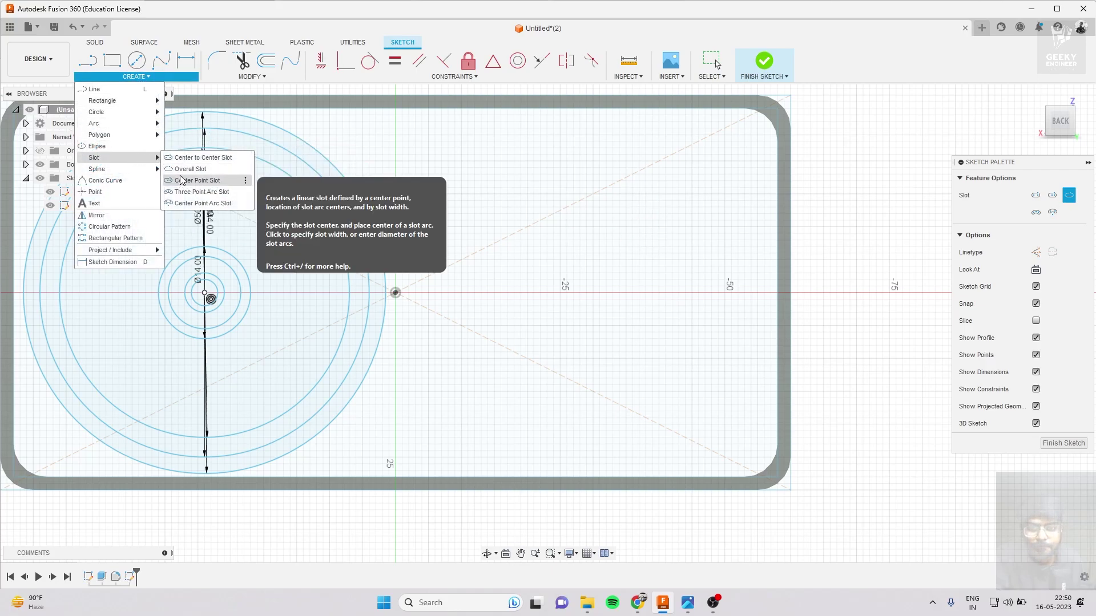
click(182, 180)
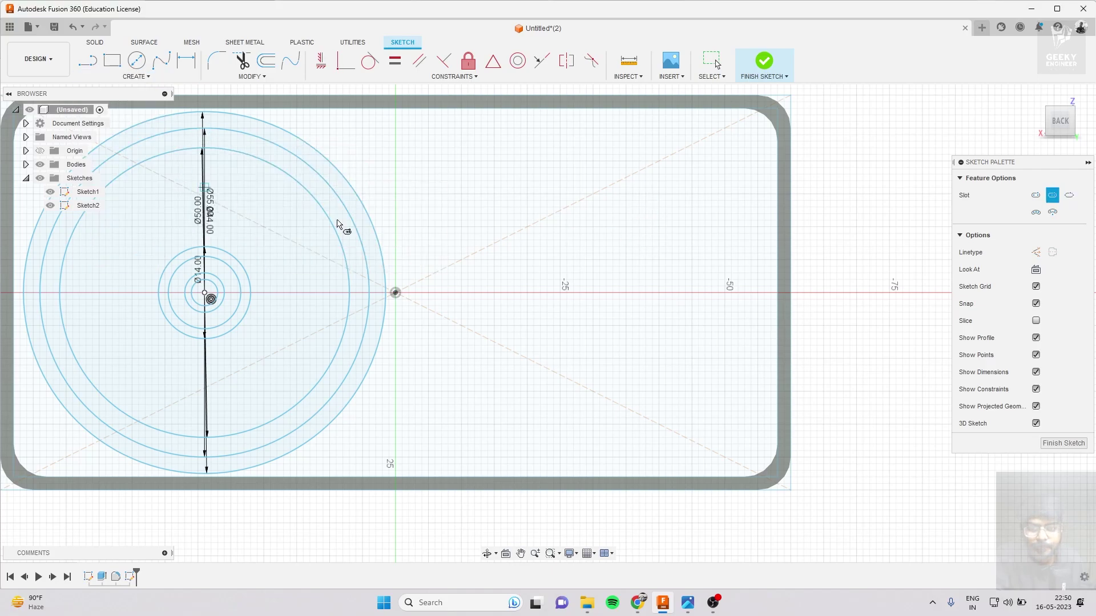
click(631, 293)
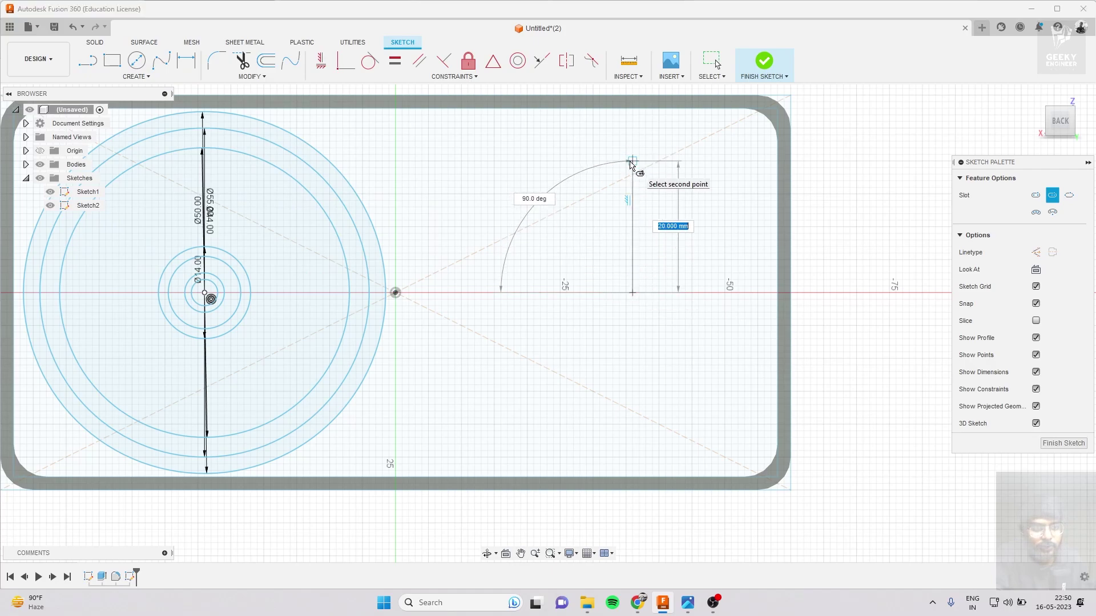
click(631, 162)
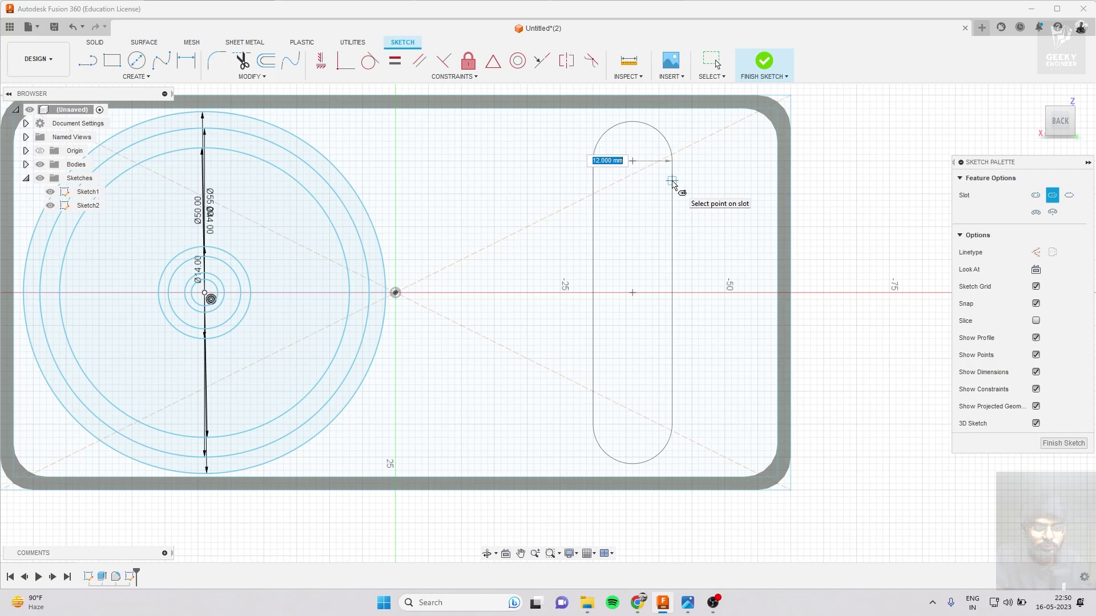
click(672, 182)
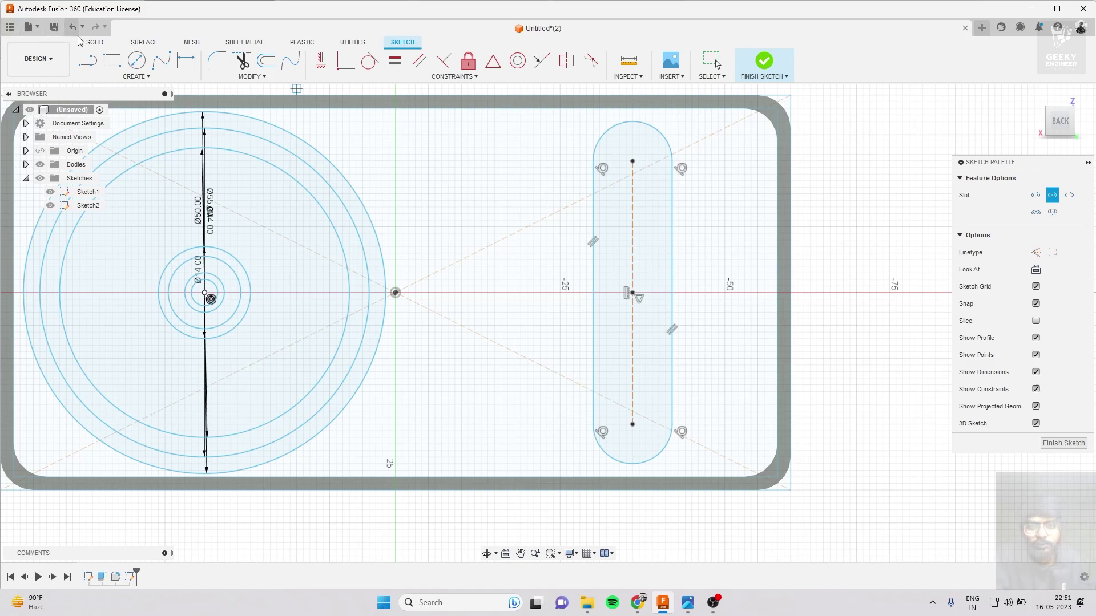
right_click(422, 161)
click(454, 155)
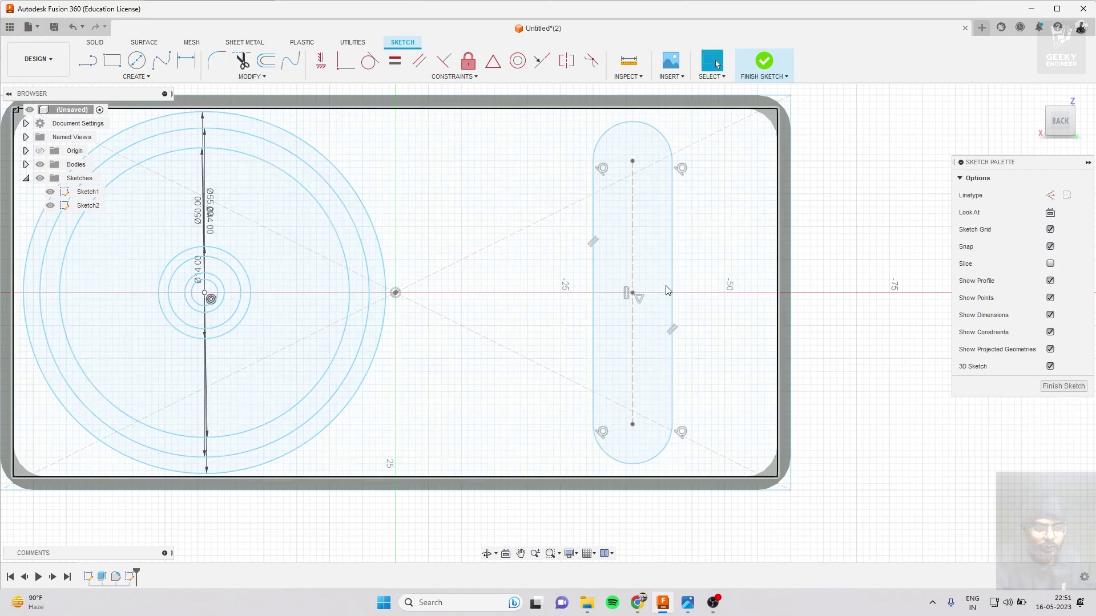
Drag the slot's ends and edges to widen it and recentre it on the X axis.
drag(673, 293, 675, 293)
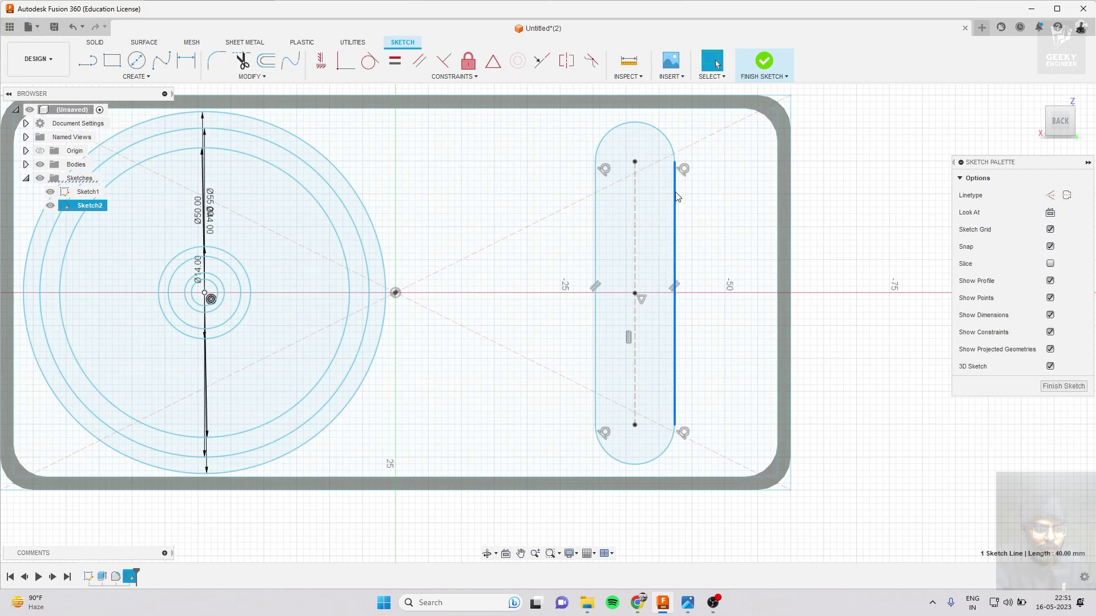
mouse_move(675, 163)
mouse_down()
mouse_move(718, 176)
mouse_move(716, 194)
mouse_move(685, 167)
mouse_up()
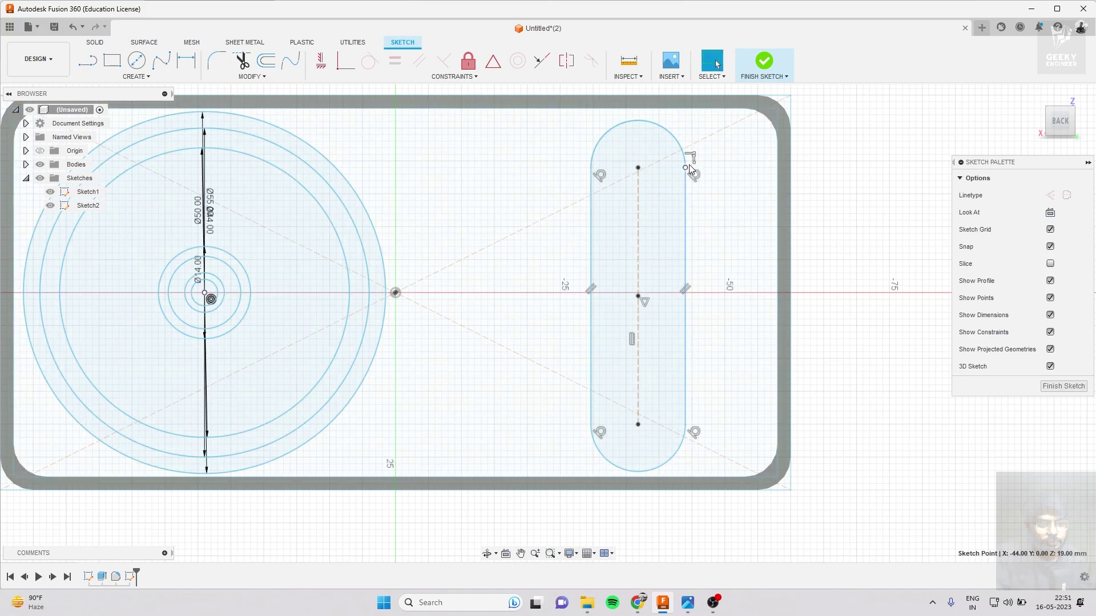
mouse_move(686, 168)
mouse_down()
mouse_move(697, 169)
mouse_move(685, 167)
mouse_up()
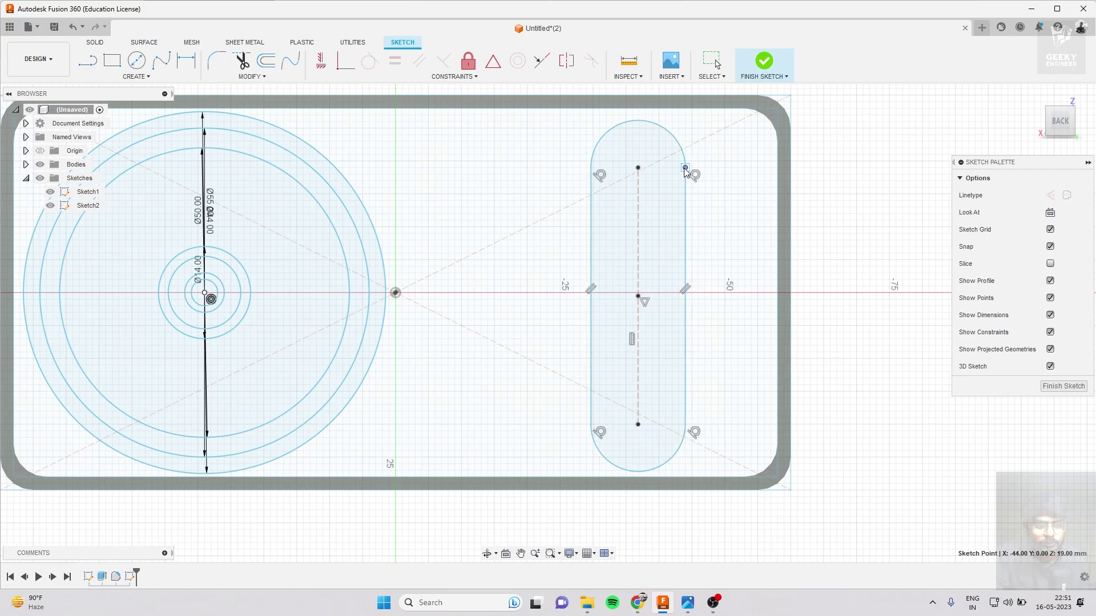
click(638, 294)
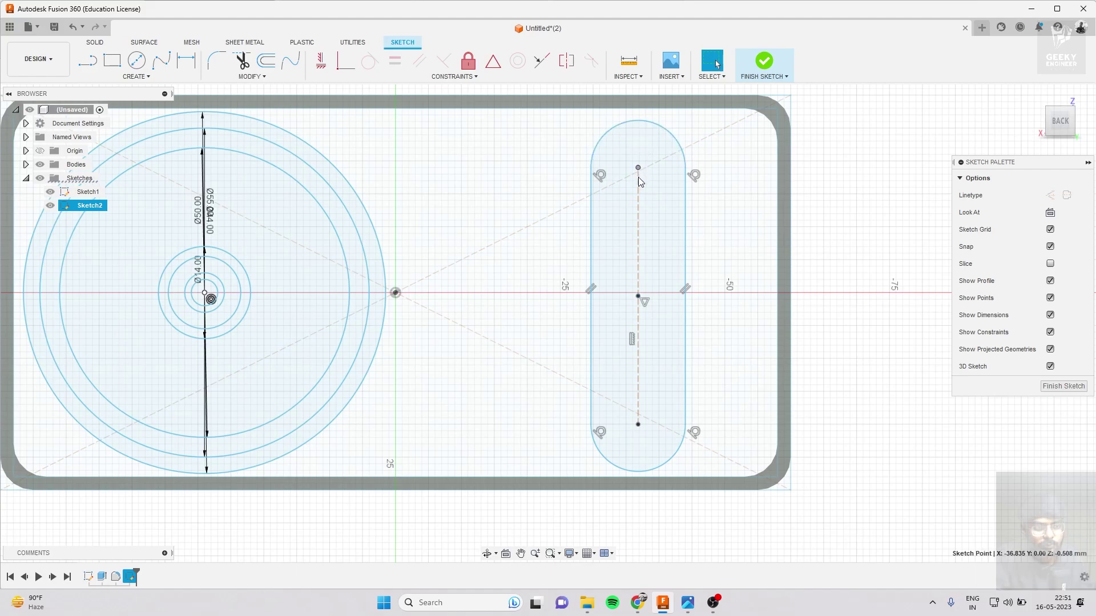
drag(639, 169, 640, 260)
drag(639, 322, 642, 295)
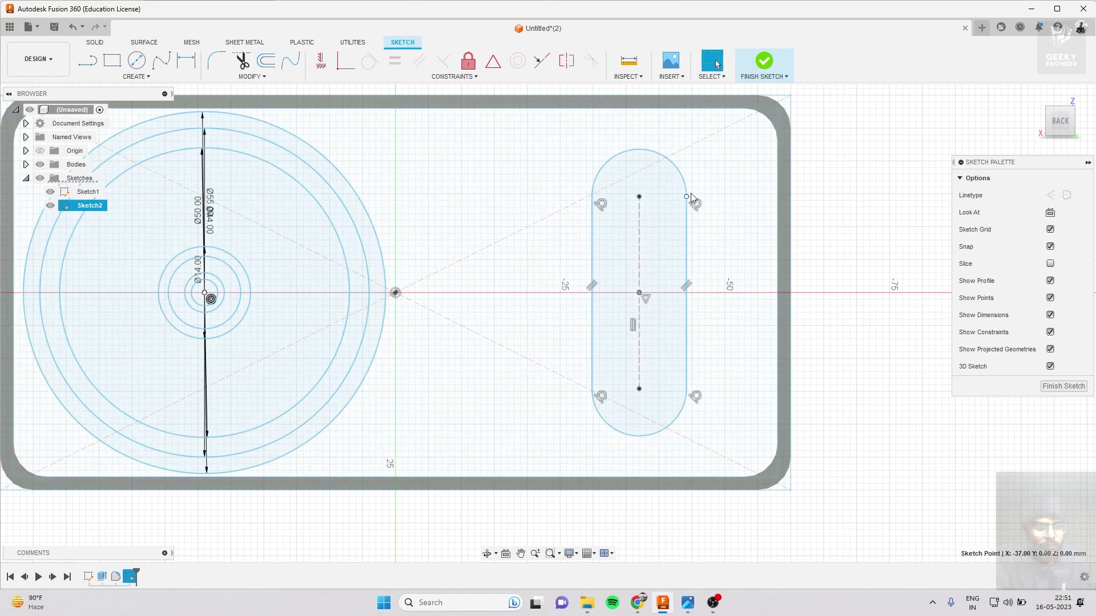
drag(688, 198, 711, 200)
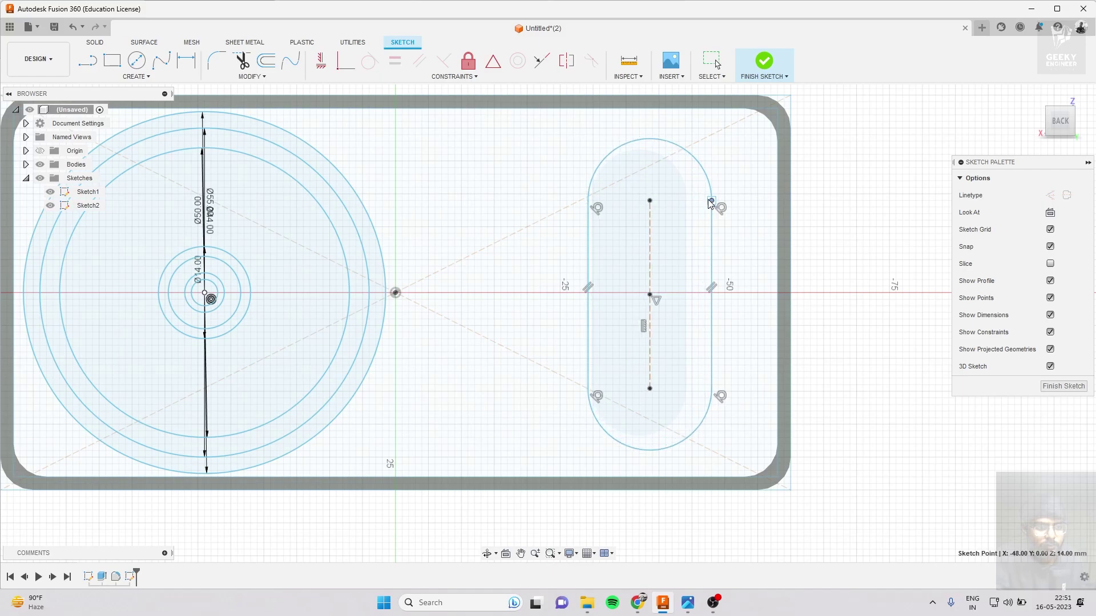
mouse_move(649, 294)
mouse_down()
mouse_move(639, 293)
mouse_move(656, 301)
mouse_up()
Nudge the slot slightly left, then finish the sketch and undo the finish.
key(Escape)
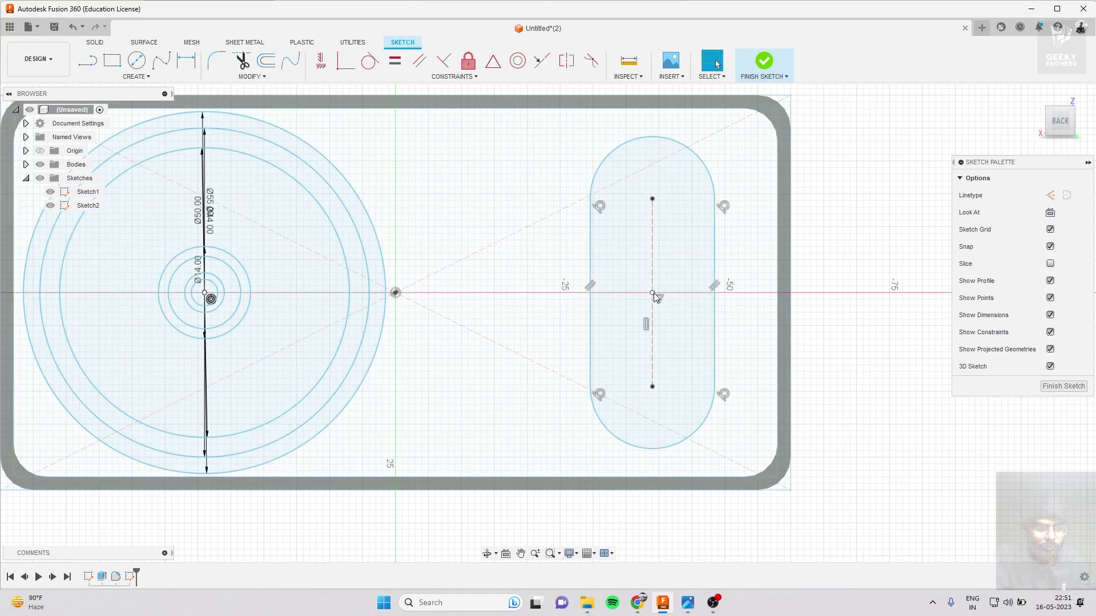
drag(659, 293, 640, 294)
key(Escape)
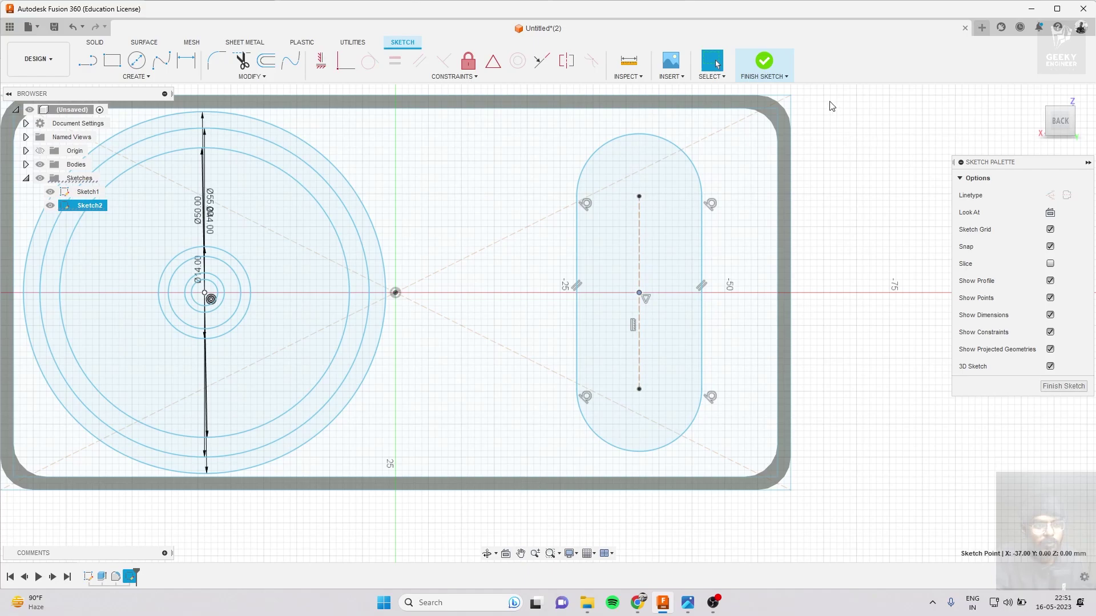
click(763, 62)
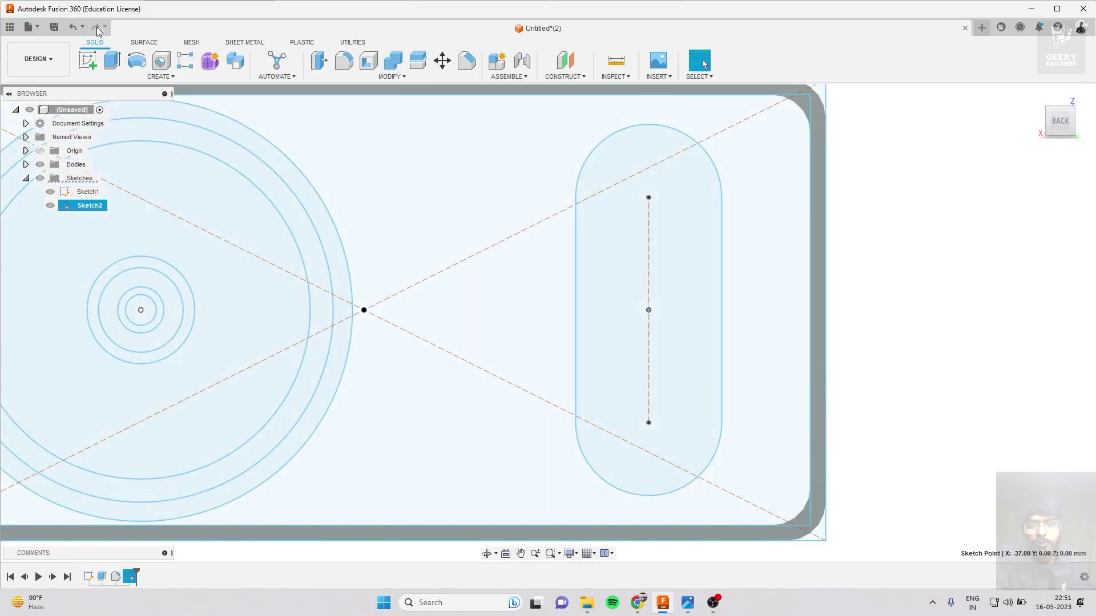
click(75, 30)
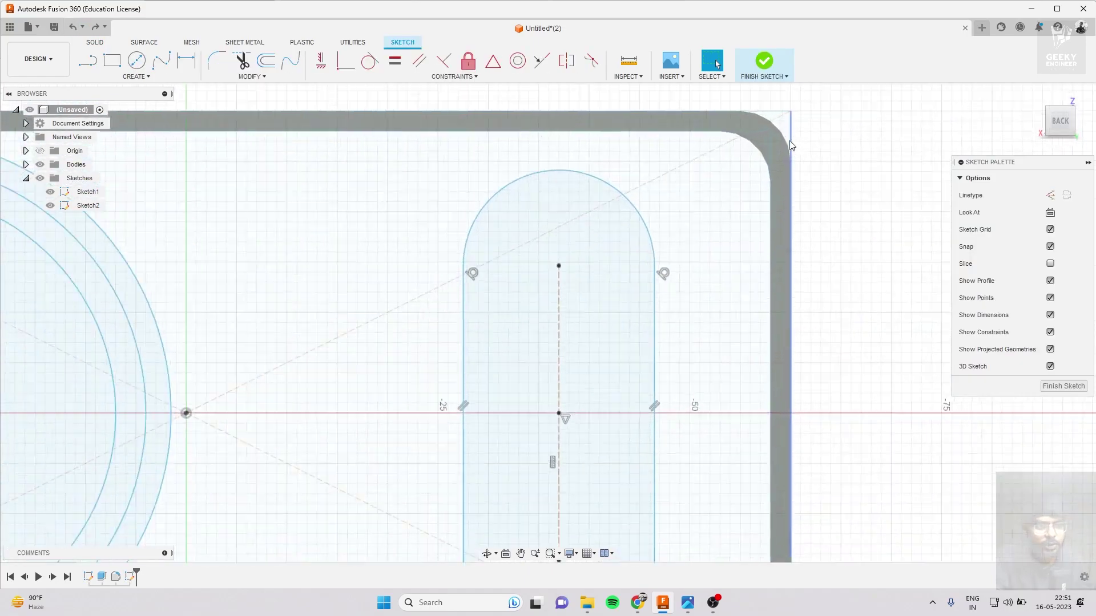
Offset the slot outline 3.126 mm outward.
click(266, 60)
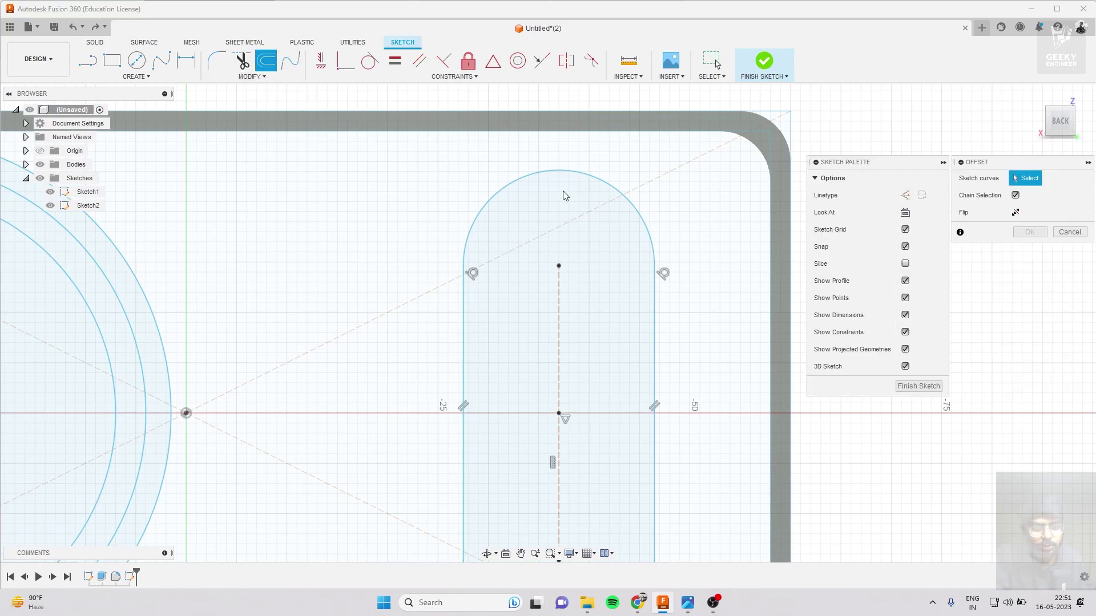
click(588, 181)
scroll(585, 160, down, 3)
drag(579, 152, 585, 148)
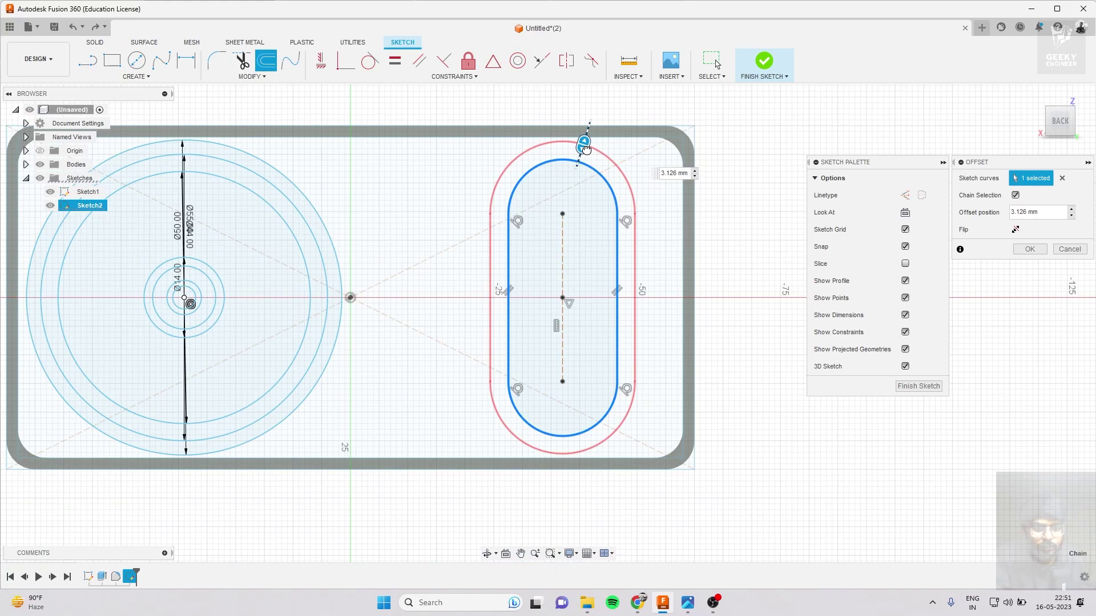
drag(585, 148, 583, 146)
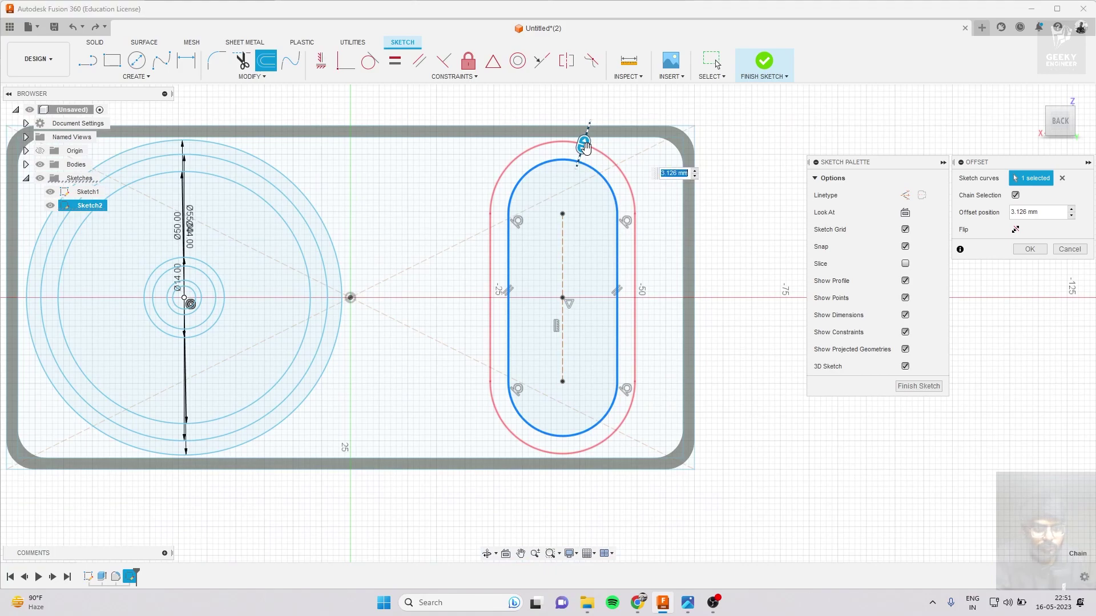
click(1042, 248)
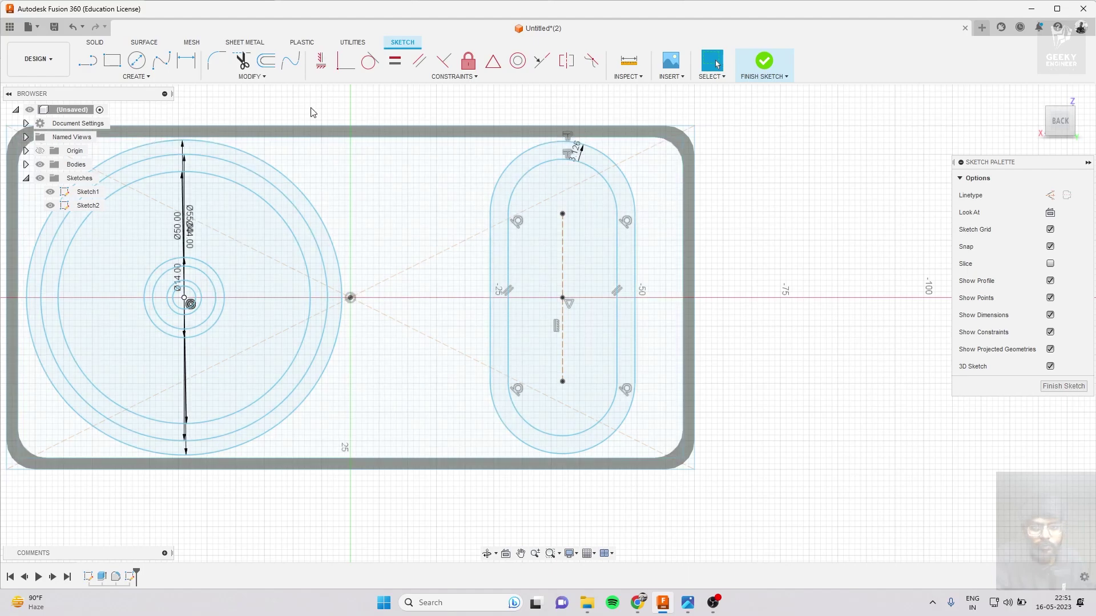
Offset the slot outline about 2.87 mm inward and finish the sketch.
click(266, 61)
click(610, 185)
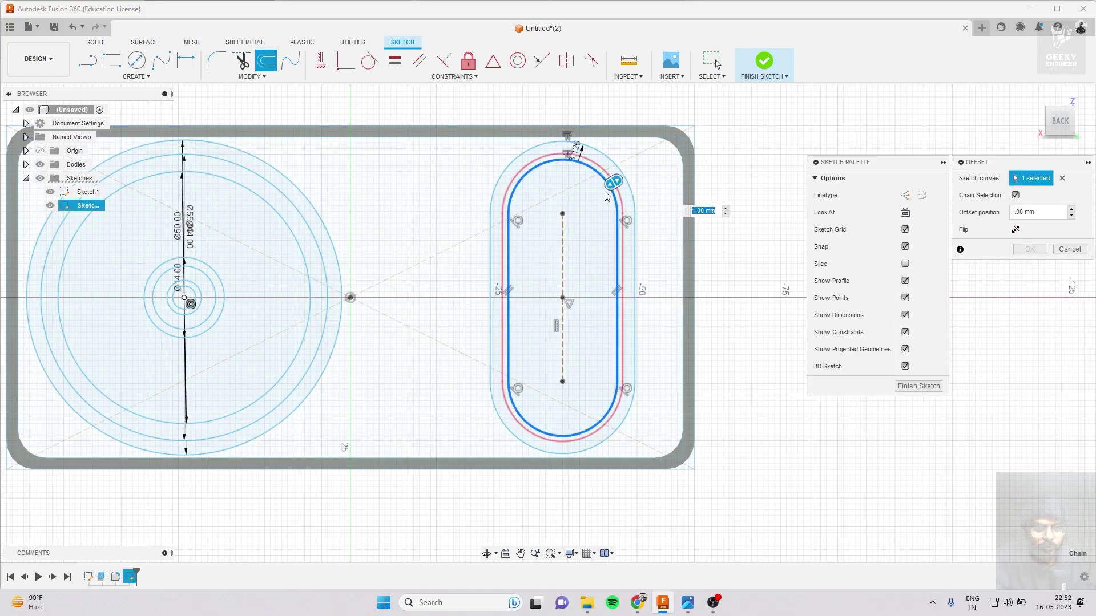
mouse_move(611, 183)
mouse_down()
mouse_move(602, 213)
mouse_move(626, 209)
mouse_move(606, 223)
mouse_up()
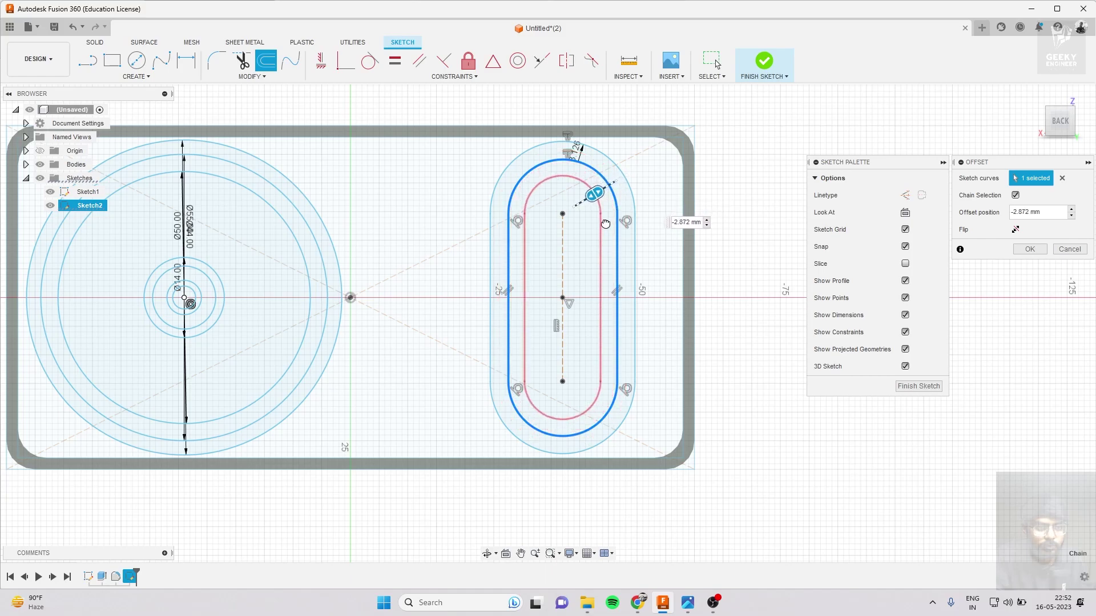
click(1030, 249)
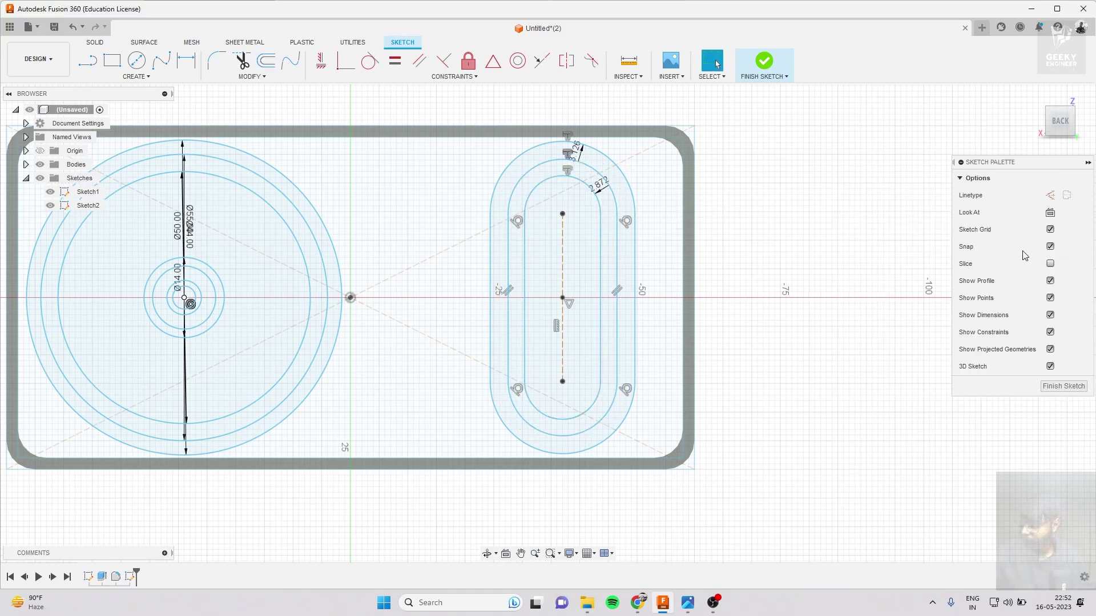
click(764, 60)
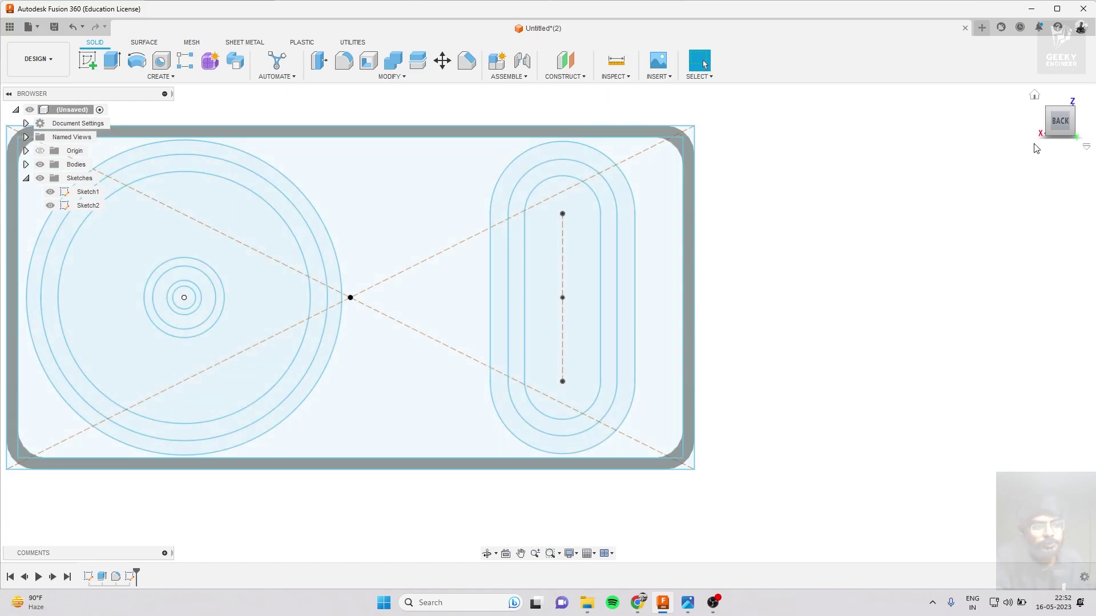
Hide the enclosure body and Sketch1 and orbit the model around to its front.
click(1060, 121)
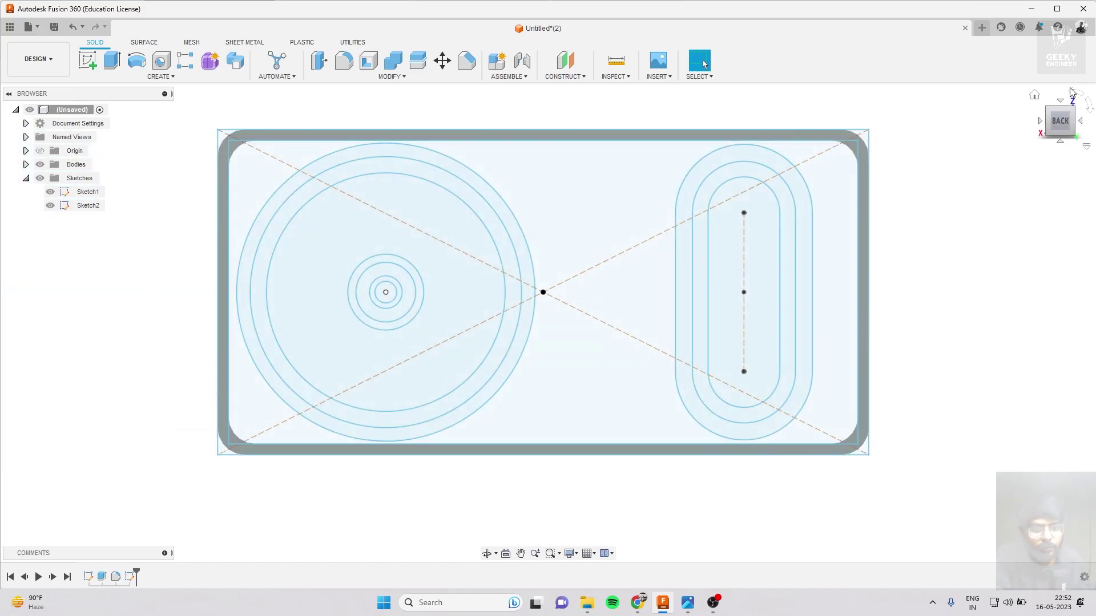
shift+middle_drag(549, 323, 588, 334)
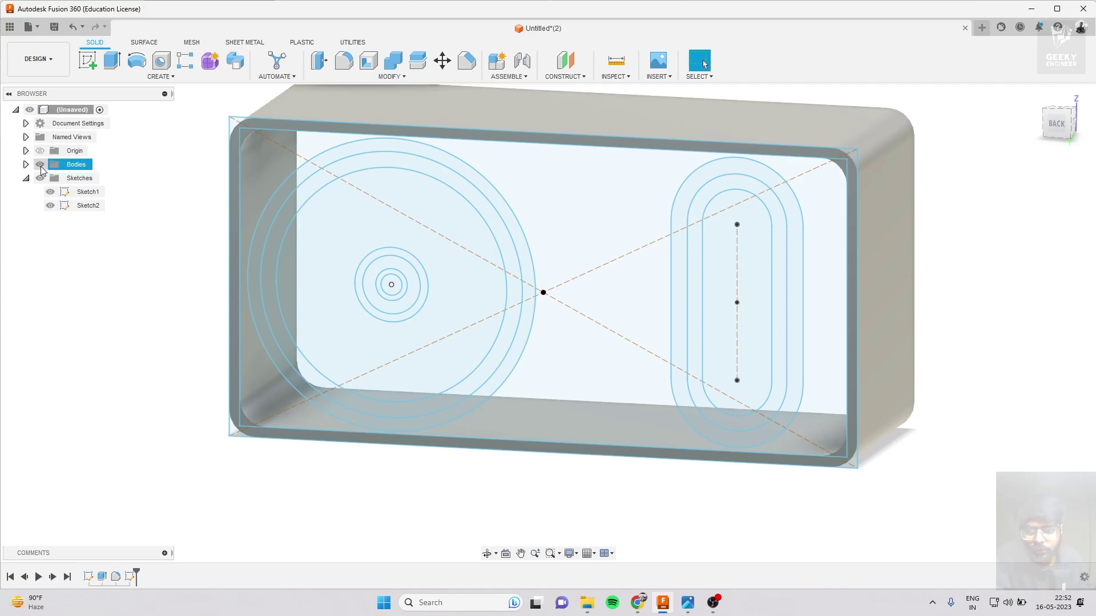
click(40, 165)
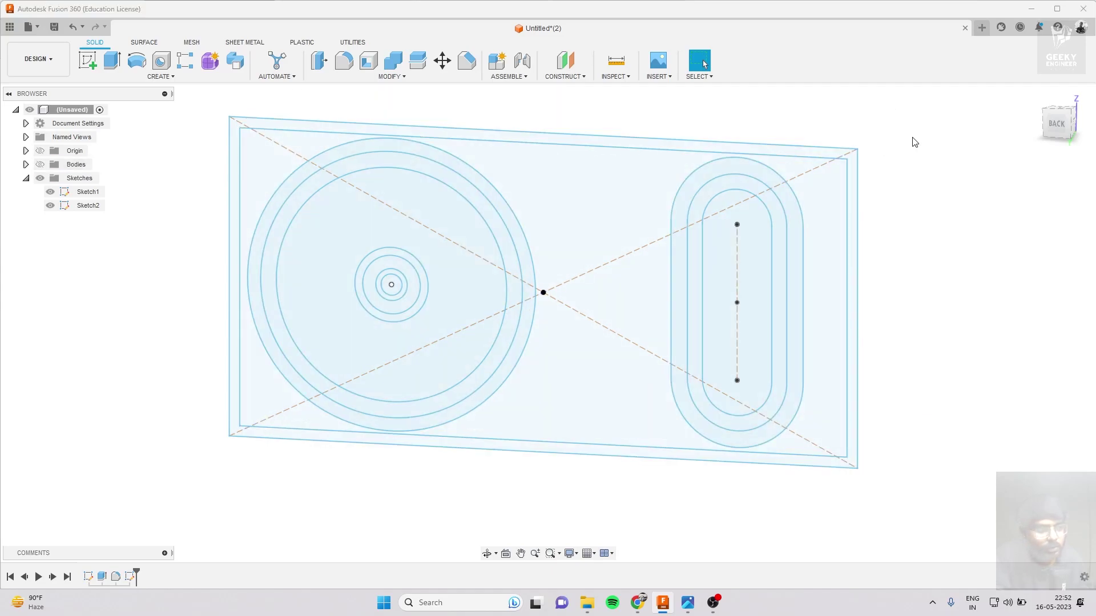
click(51, 192)
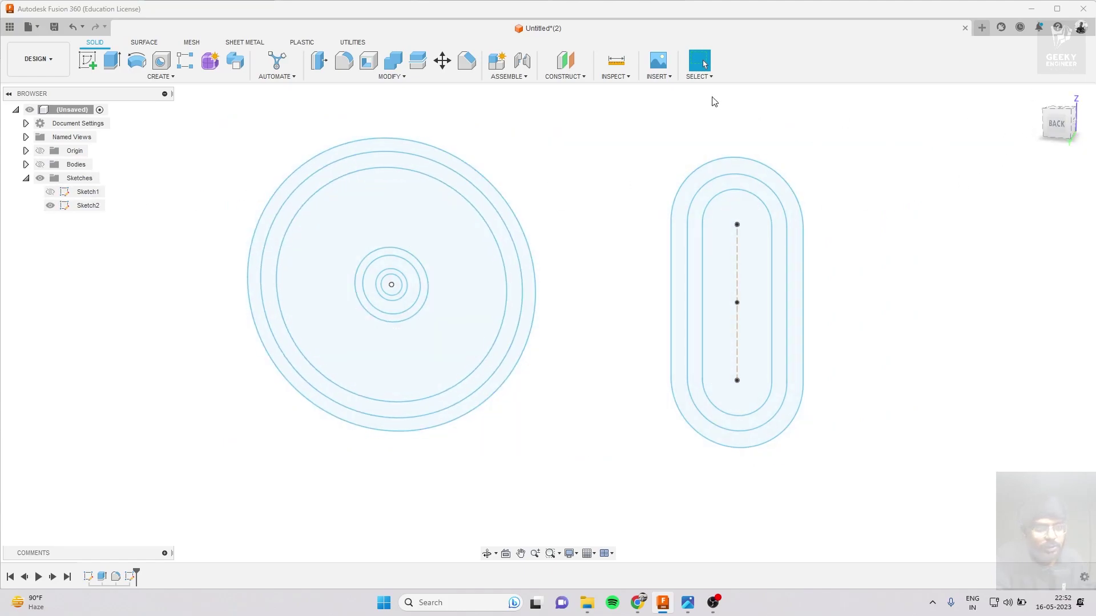
mouse_move(1094, 137)
shift+middle_down()
mouse_move(742, 142)
mouse_move(790, 162)
shift+middle_up()
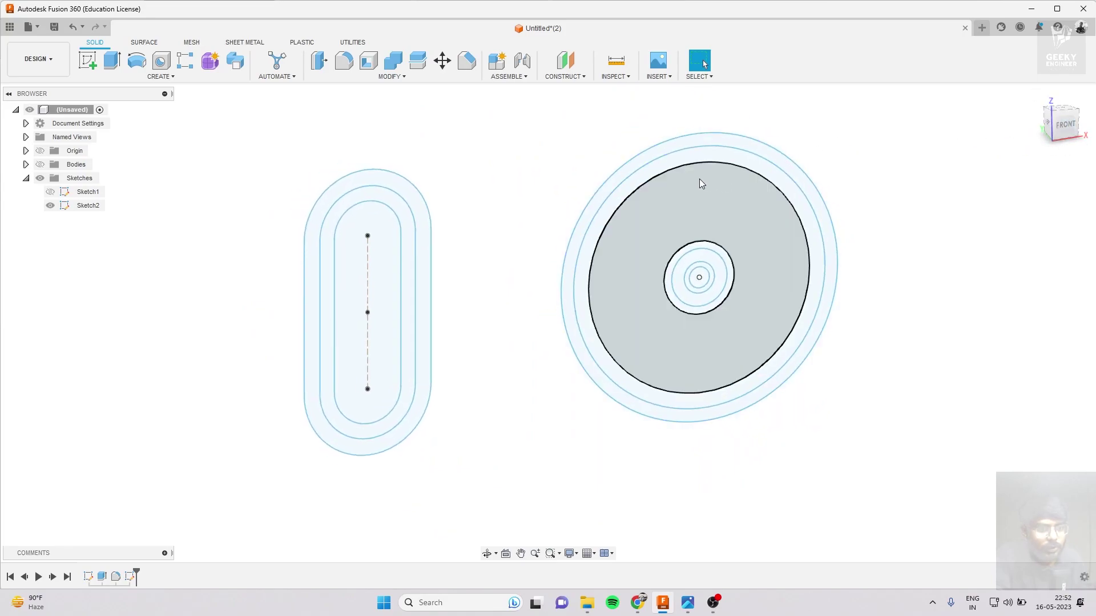
Hide the origin and browse the construction plane list before starting a new sketch.
click(90, 63)
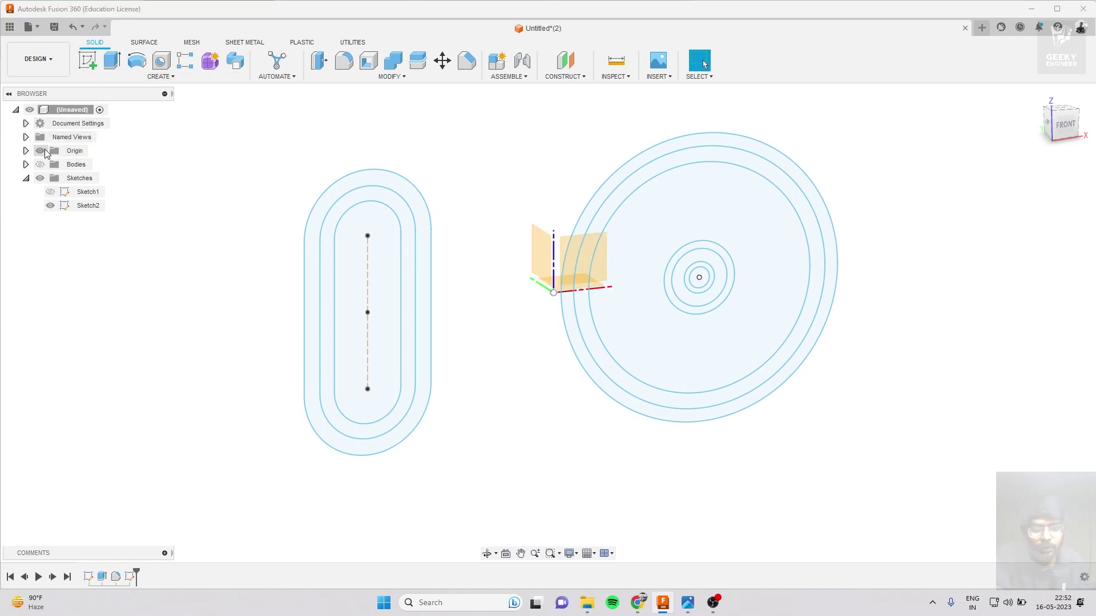
click(43, 152)
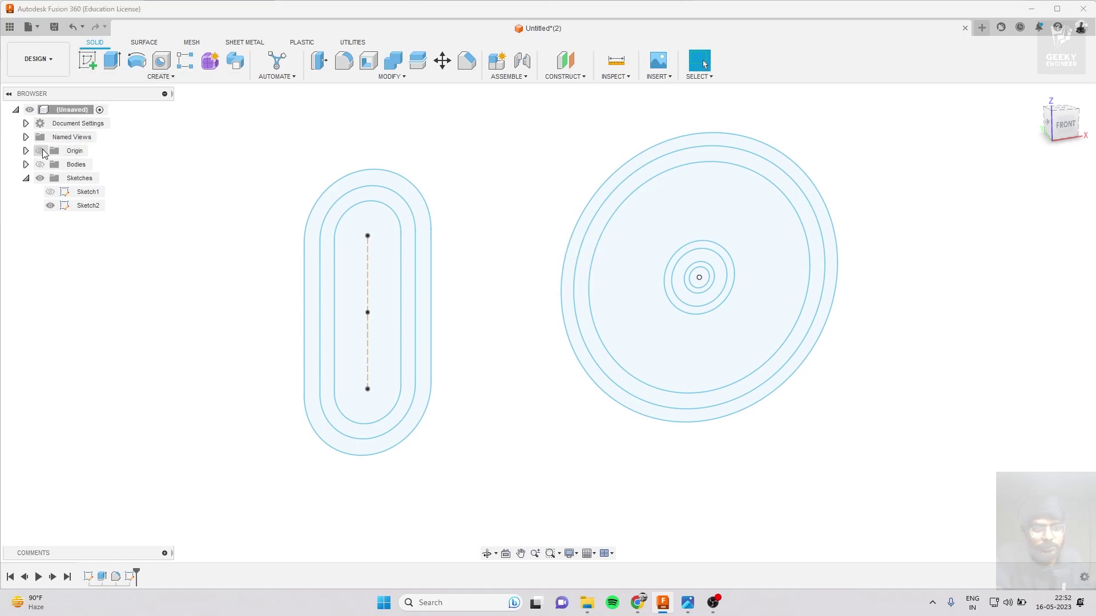
click(564, 76)
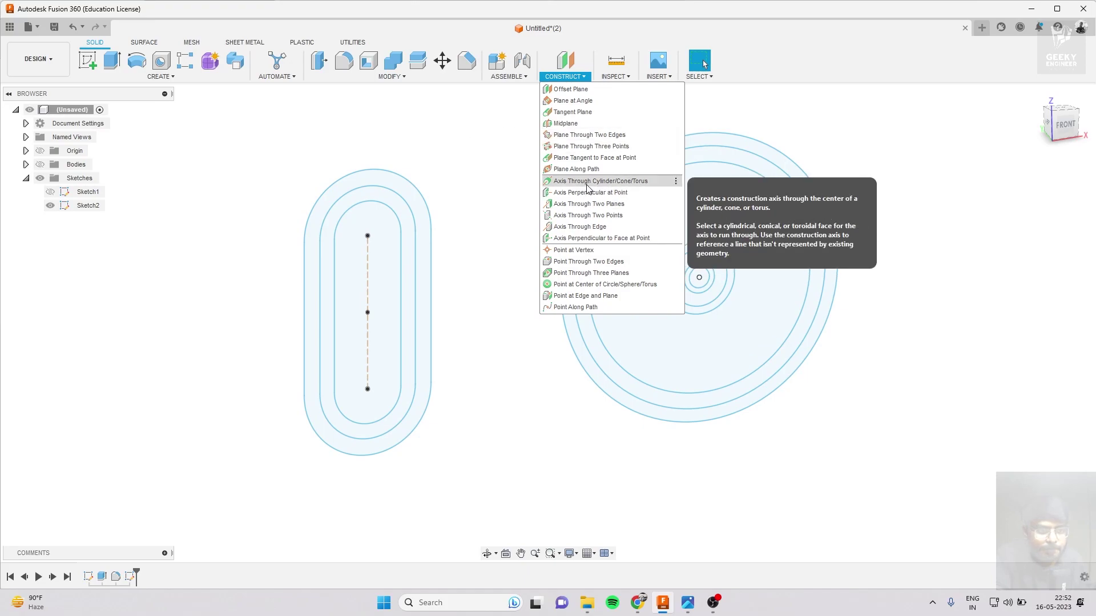
click(479, 181)
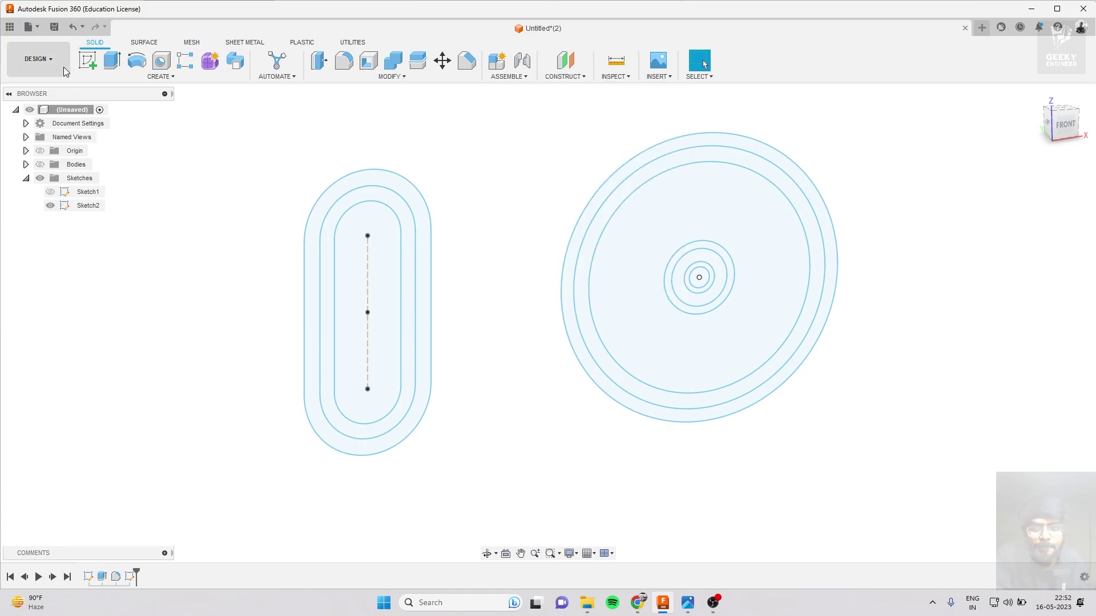
click(87, 60)
Sketch a small square at the circles' centre on the circle face and finish the sketch.
click(723, 243)
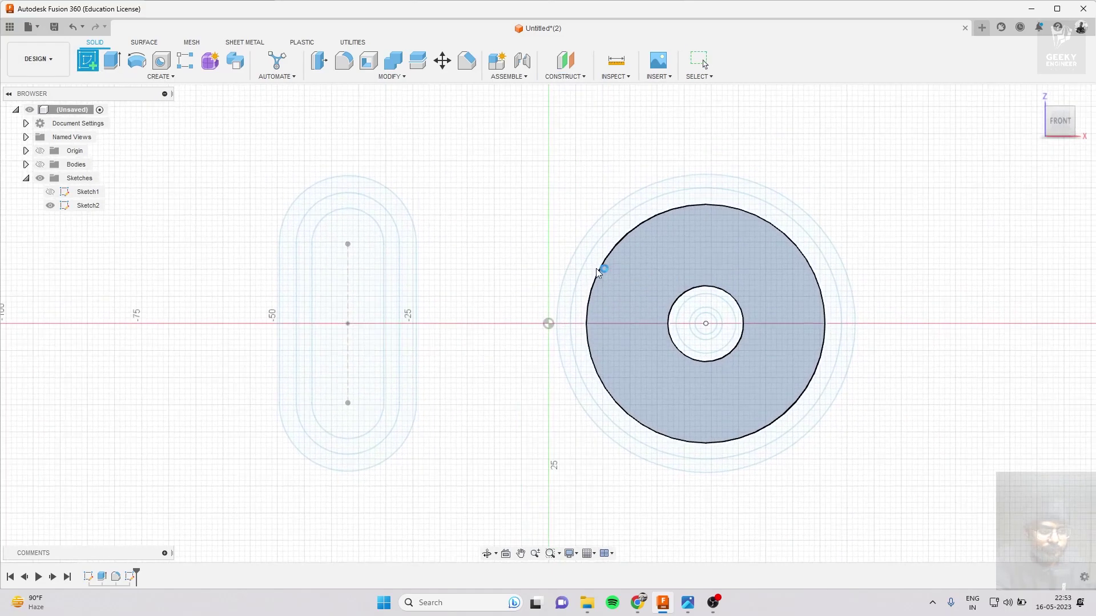
click(112, 60)
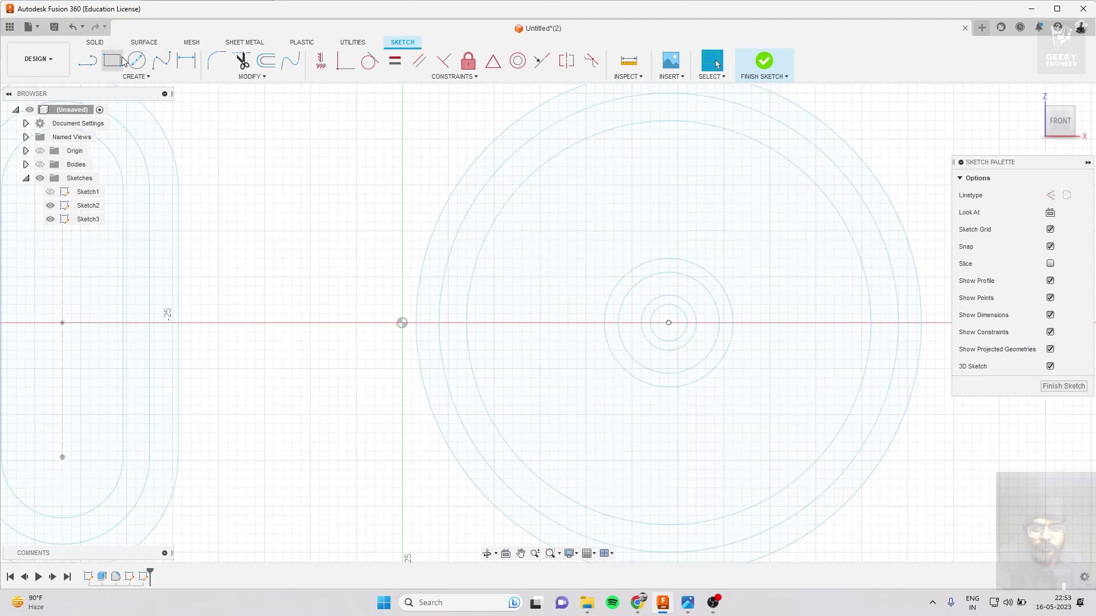
scroll(685, 308, up, 3)
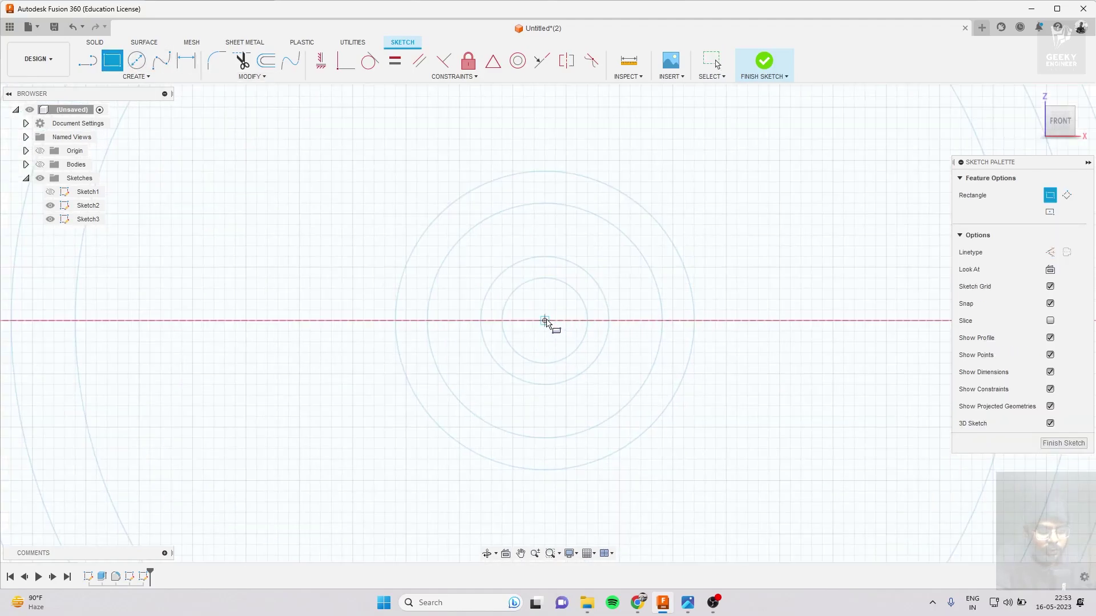
click(545, 321)
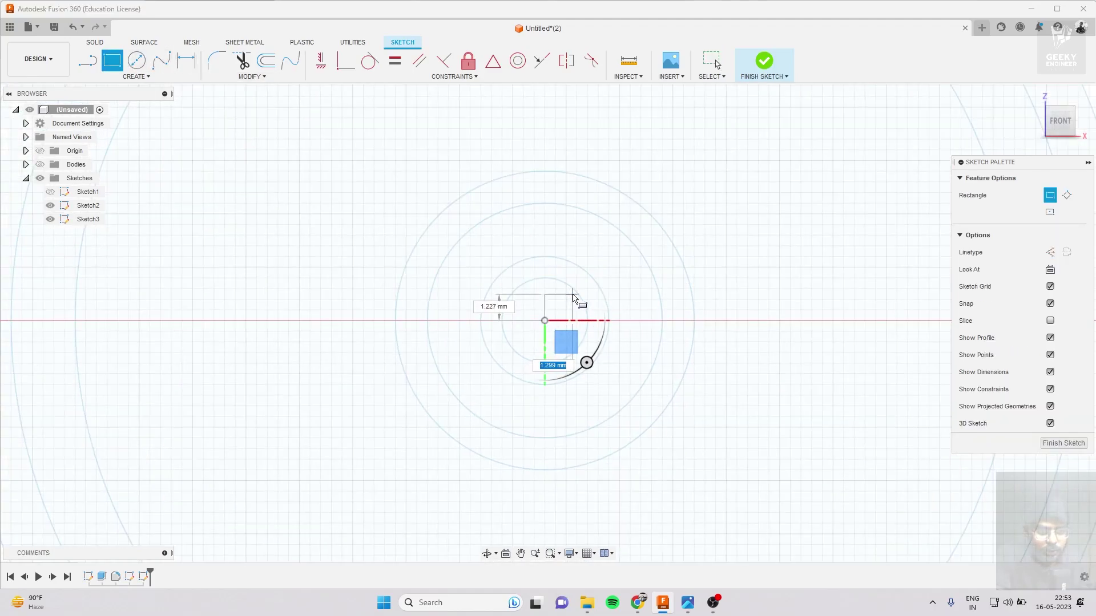
click(574, 291)
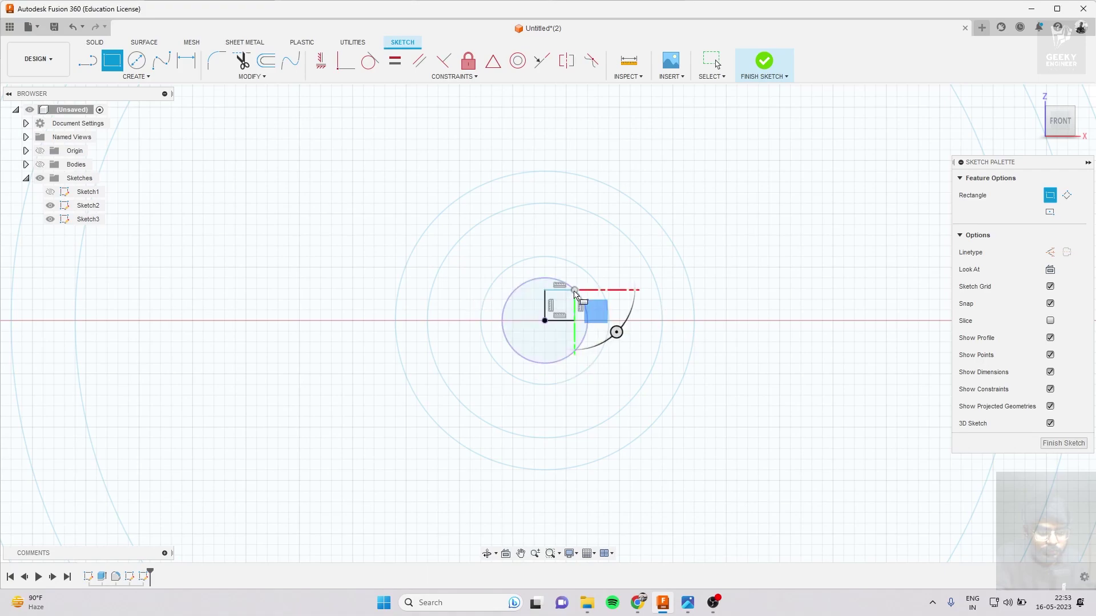
click(763, 61)
Extrude the square 15.50 mm as a new body, showing the bodies again.
click(112, 60)
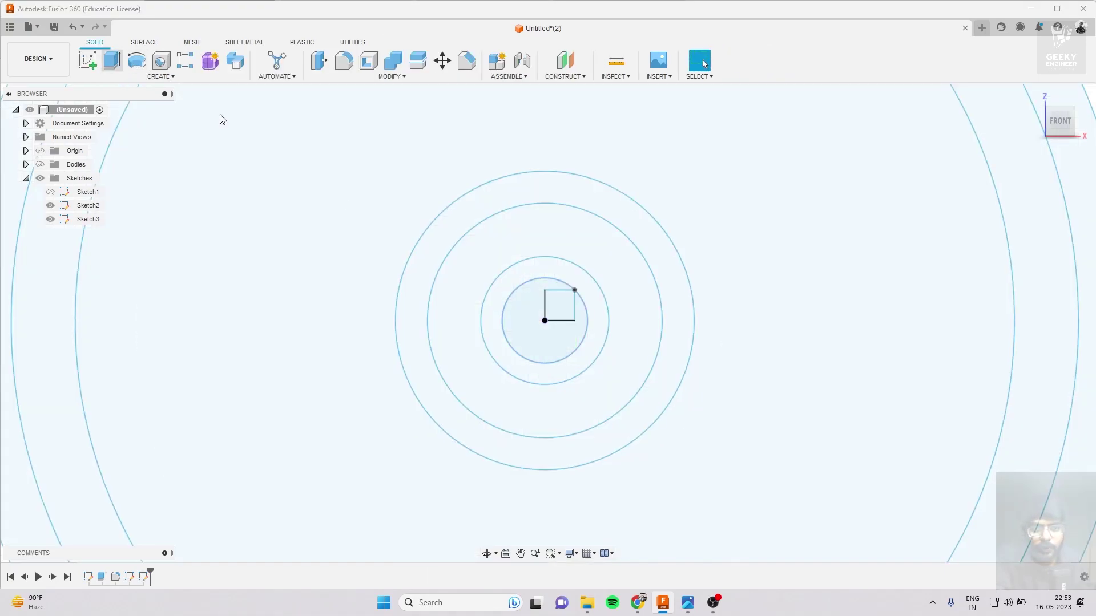
click(547, 311)
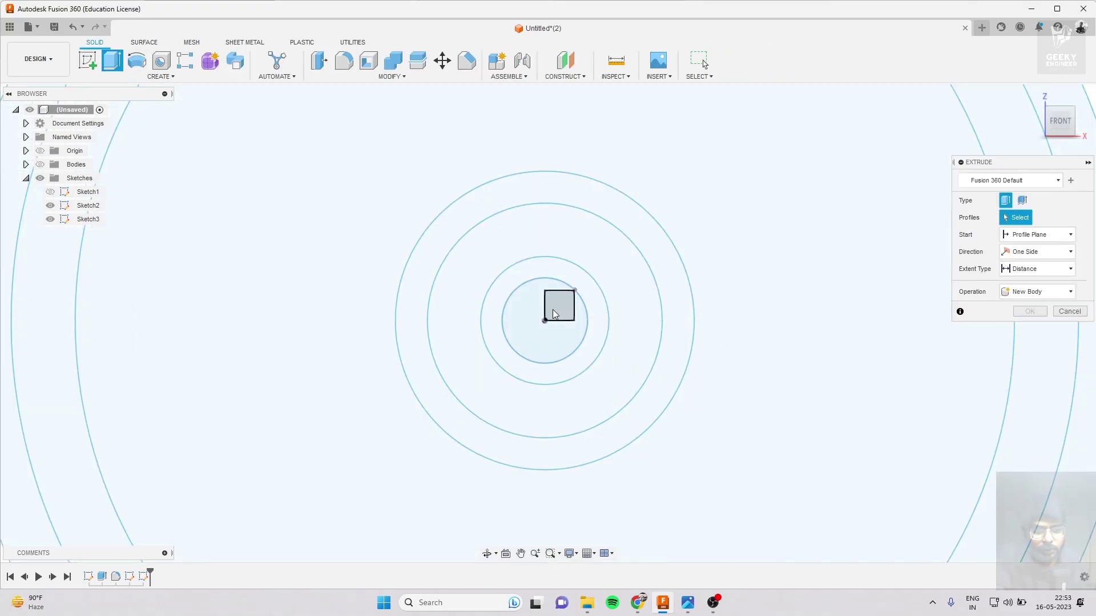
click(1062, 126)
drag(559, 301, 482, 297)
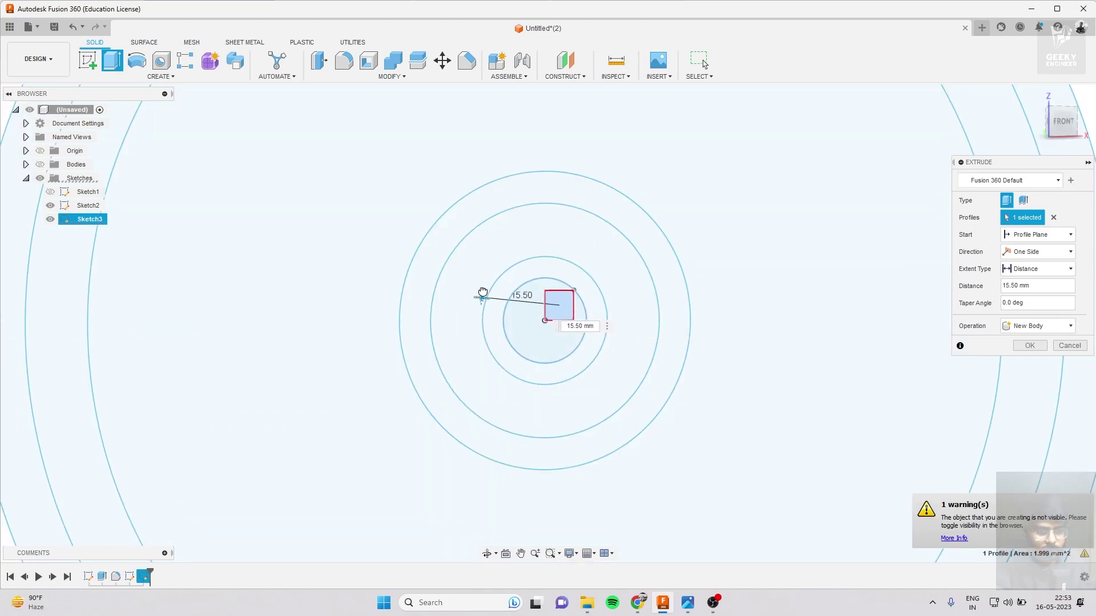
click(40, 165)
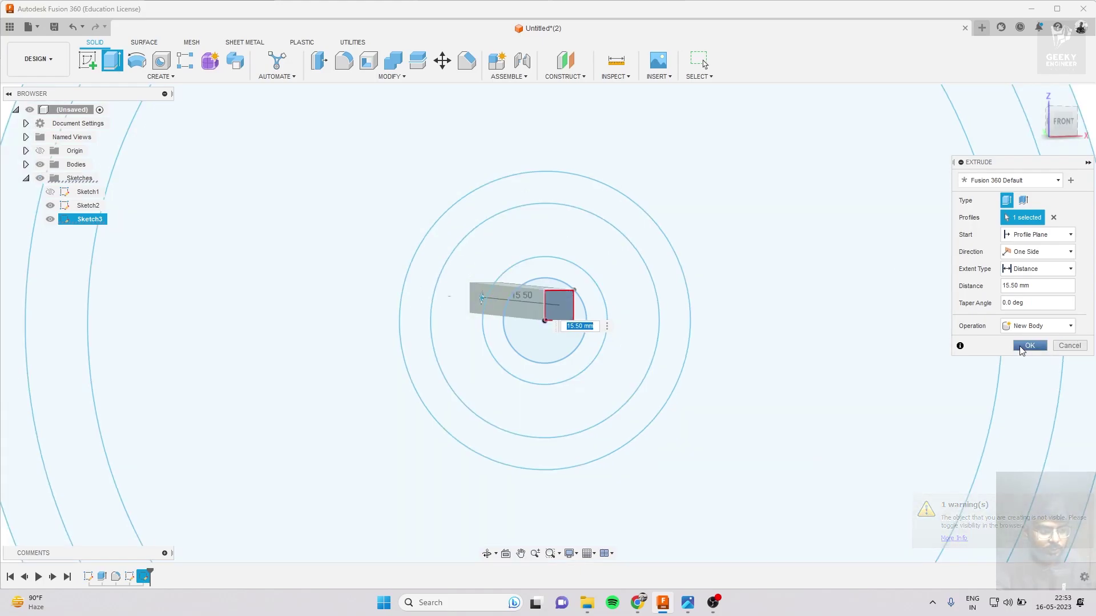
click(1029, 345)
scroll(549, 294, down, 3)
scroll(549, 294, down, 3)
Hide Body1 and start Sketch4 on the side plane, viewed from the left.
scroll(550, 294, down, 2)
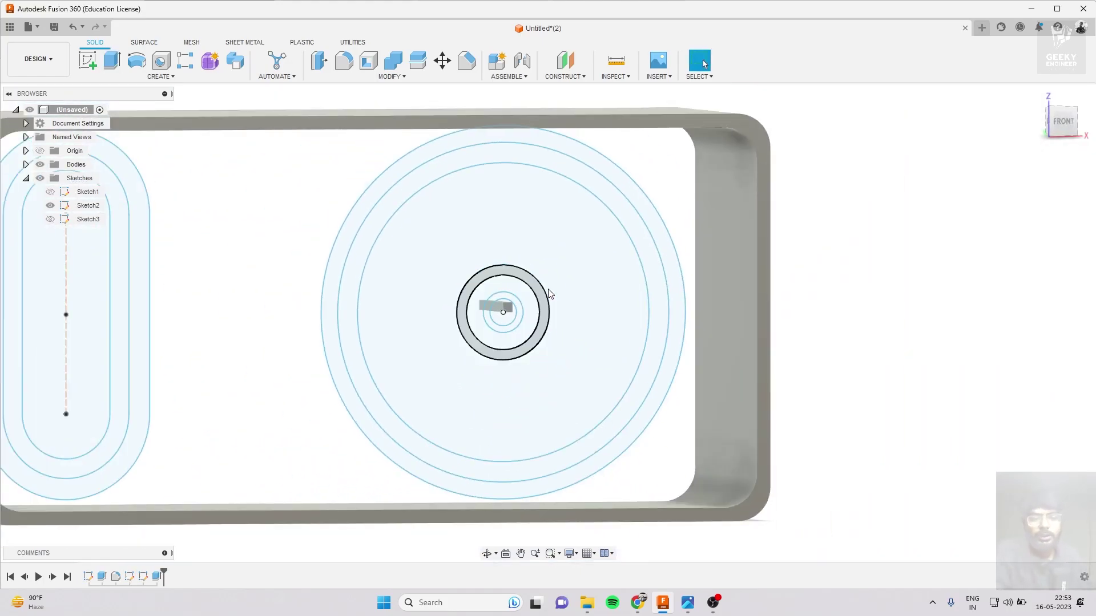
shift+middle_drag(549, 294, 714, 303)
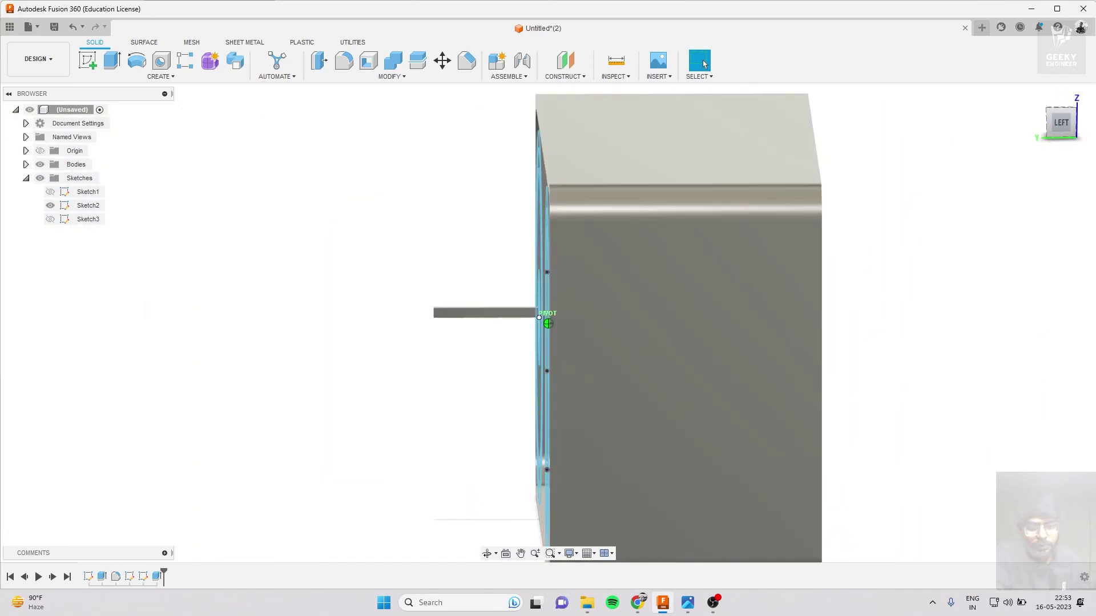
click(25, 164)
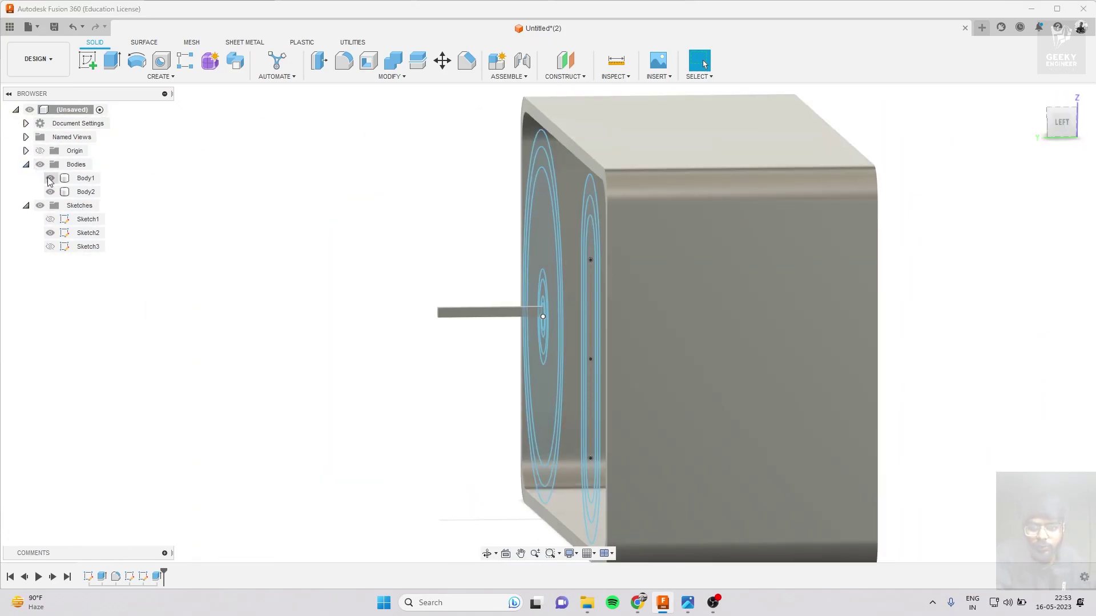
click(50, 178)
scroll(663, 296, up, 2)
scroll(662, 296, up, 2)
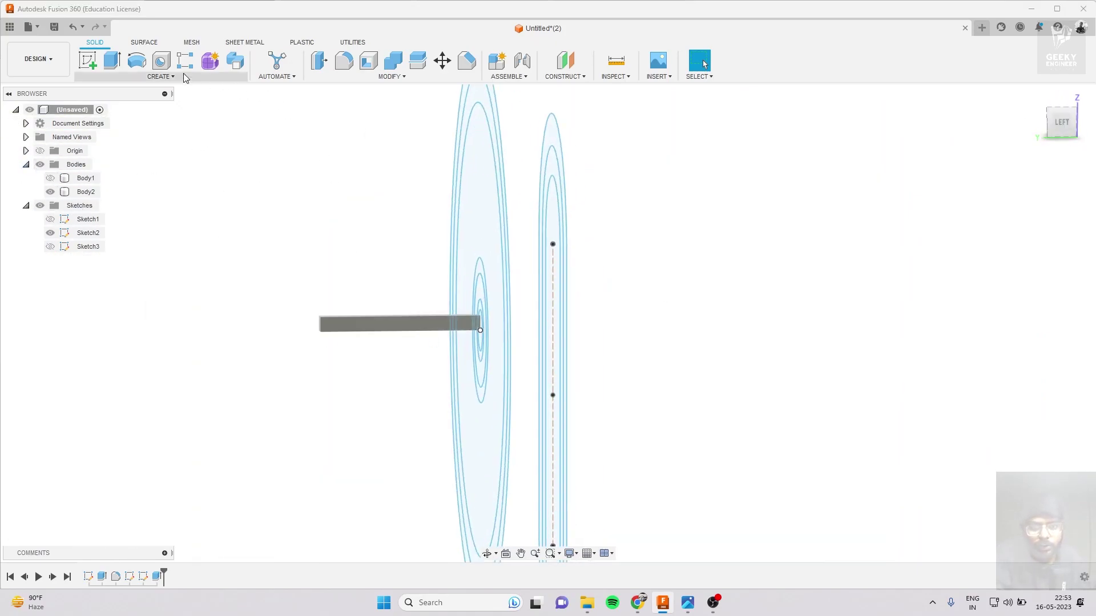
click(87, 60)
click(366, 319)
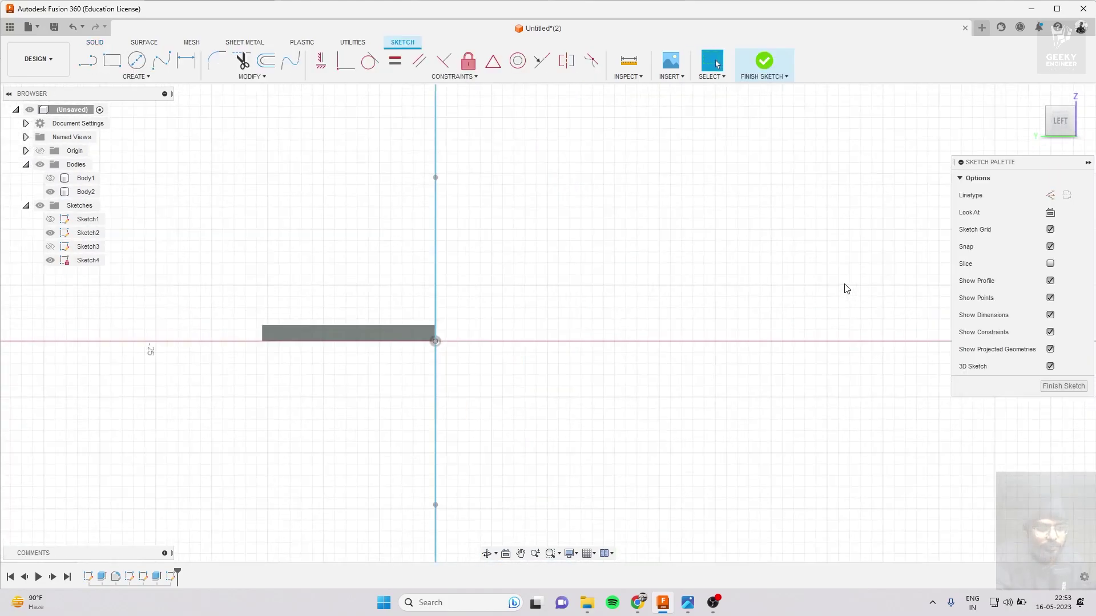
click(1061, 119)
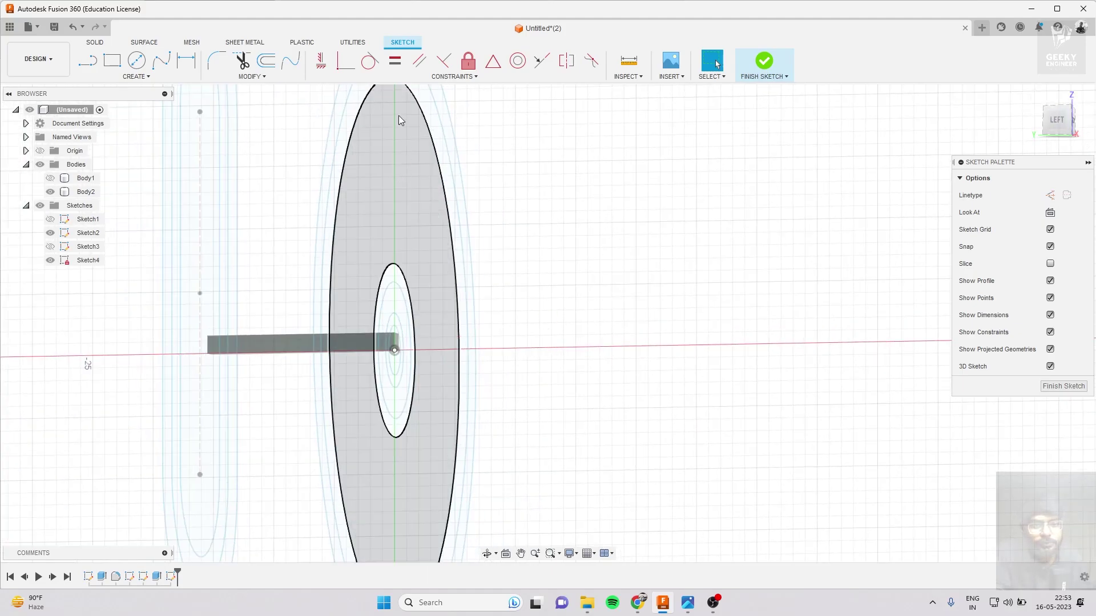
scroll(399, 120, up, 3)
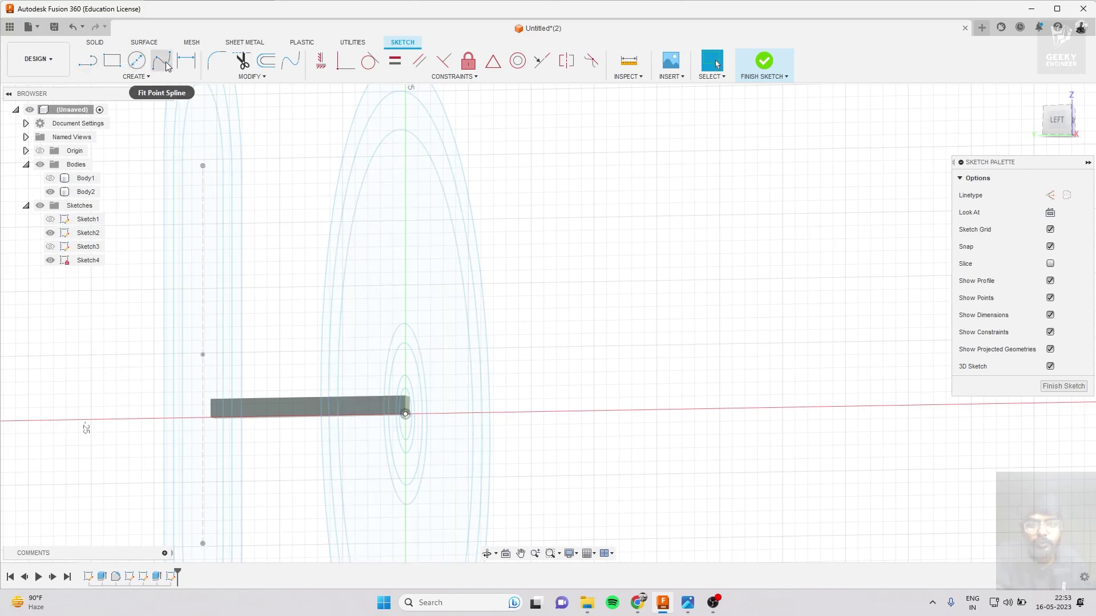
click(126, 78)
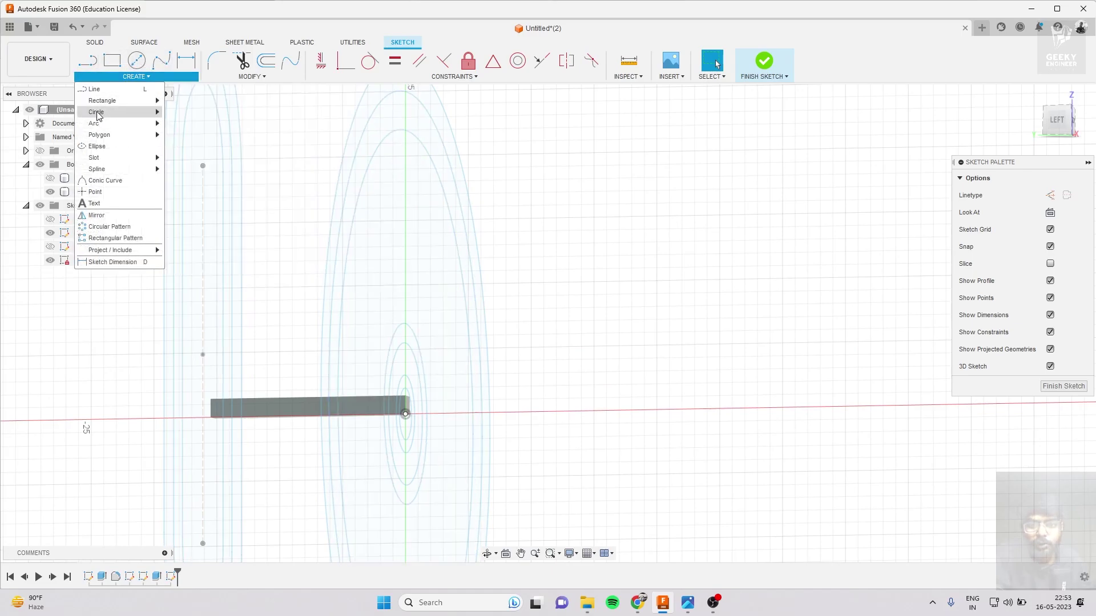
Draw a trial centre-point arc near the shaft end, then undo it.
mouse_move(94, 124)
click(189, 135)
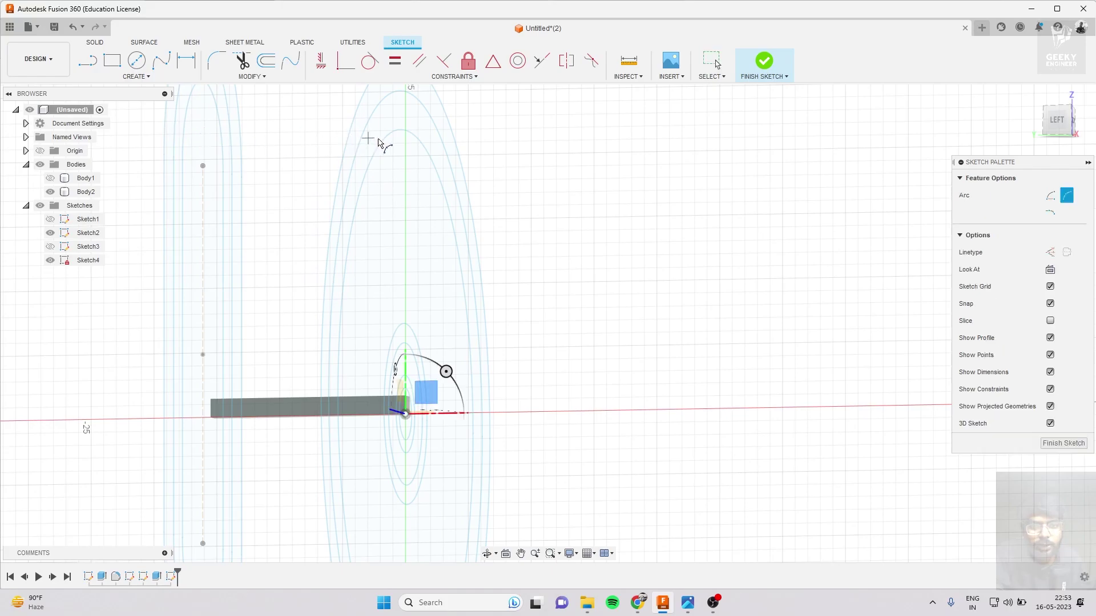
click(403, 133)
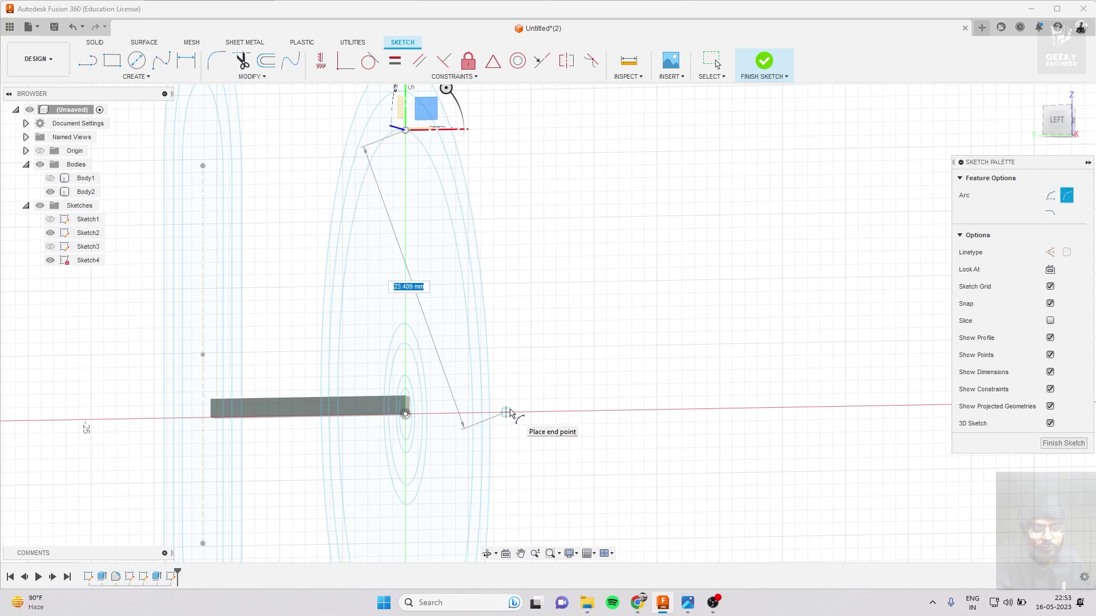
click(506, 412)
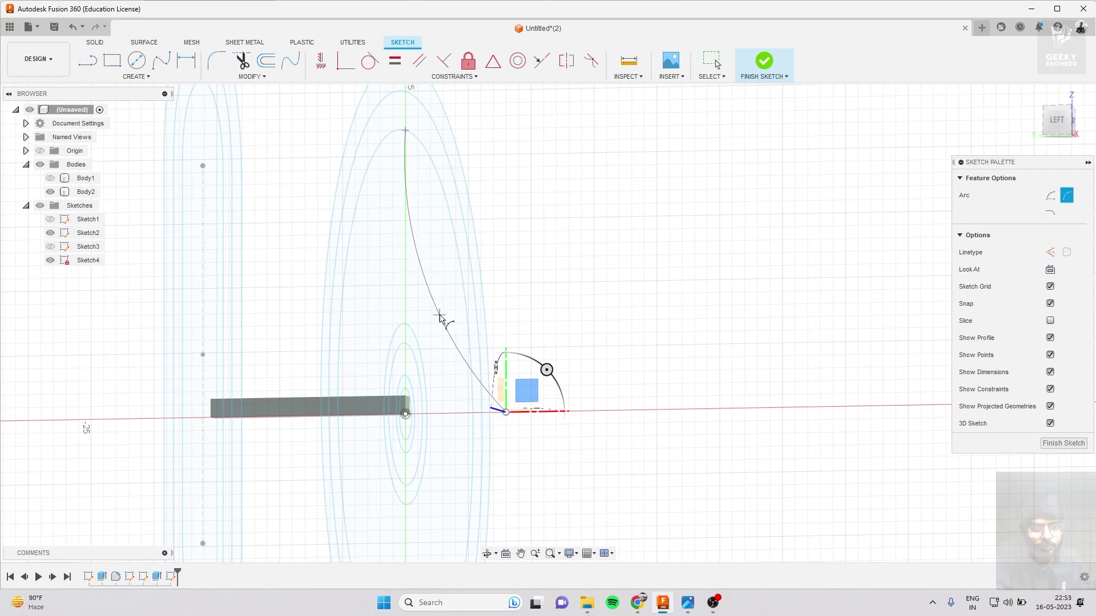
click(439, 317)
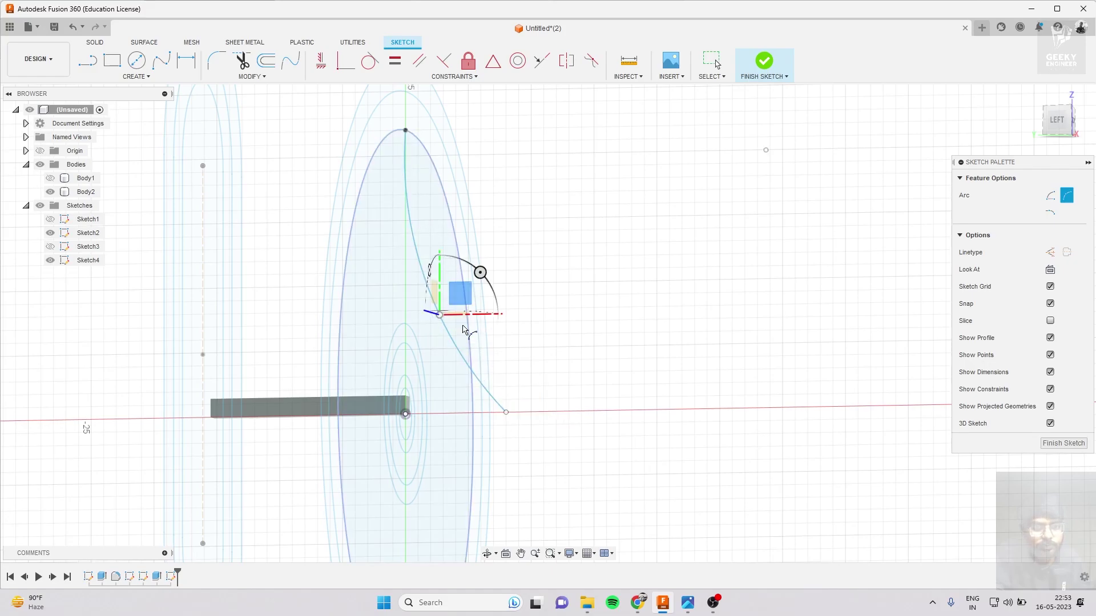
click(1057, 120)
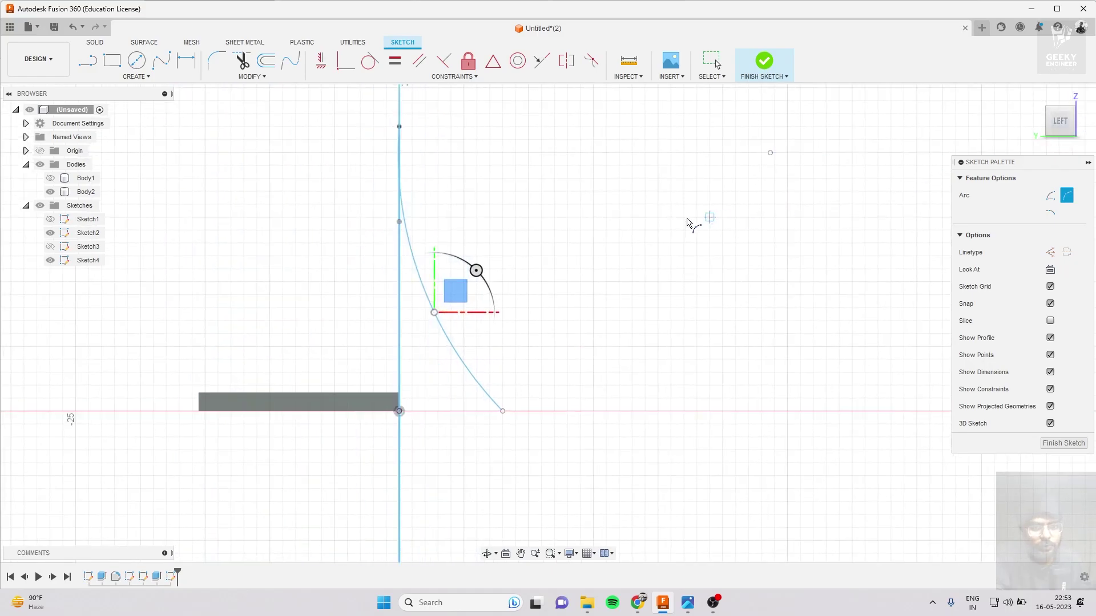
scroll(459, 325, down, 2)
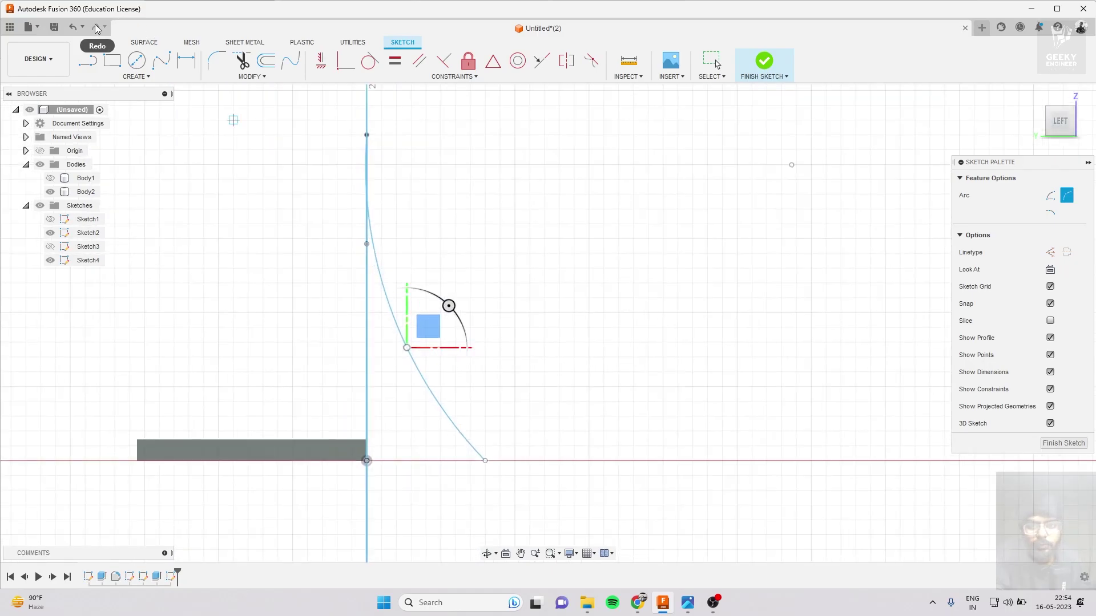
click(72, 27)
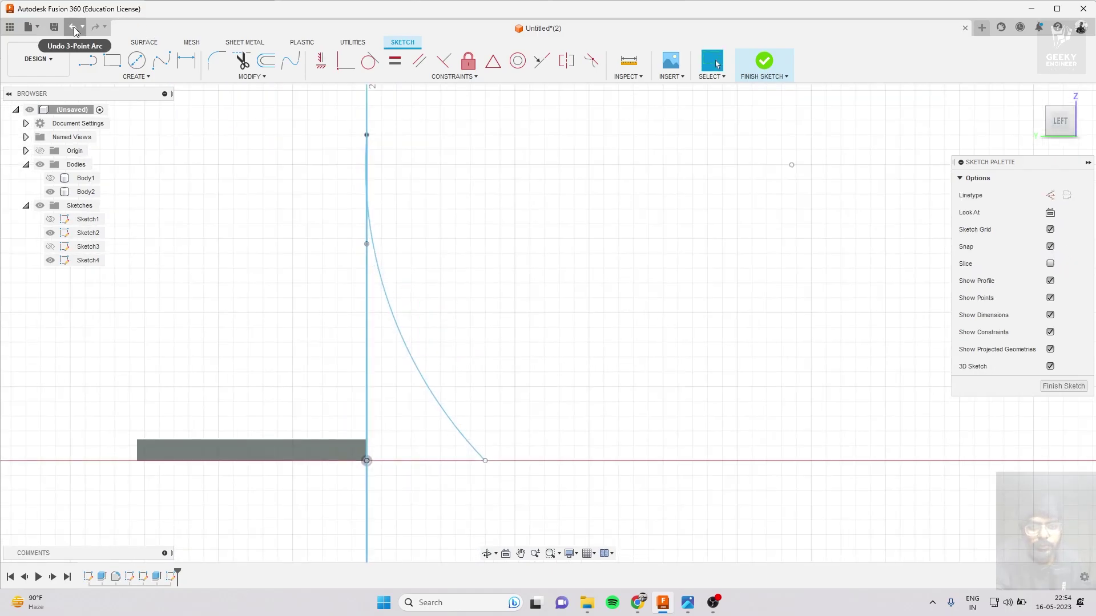
Draw a 3-point arc from the disc top to right of the shaft axis.
click(94, 66)
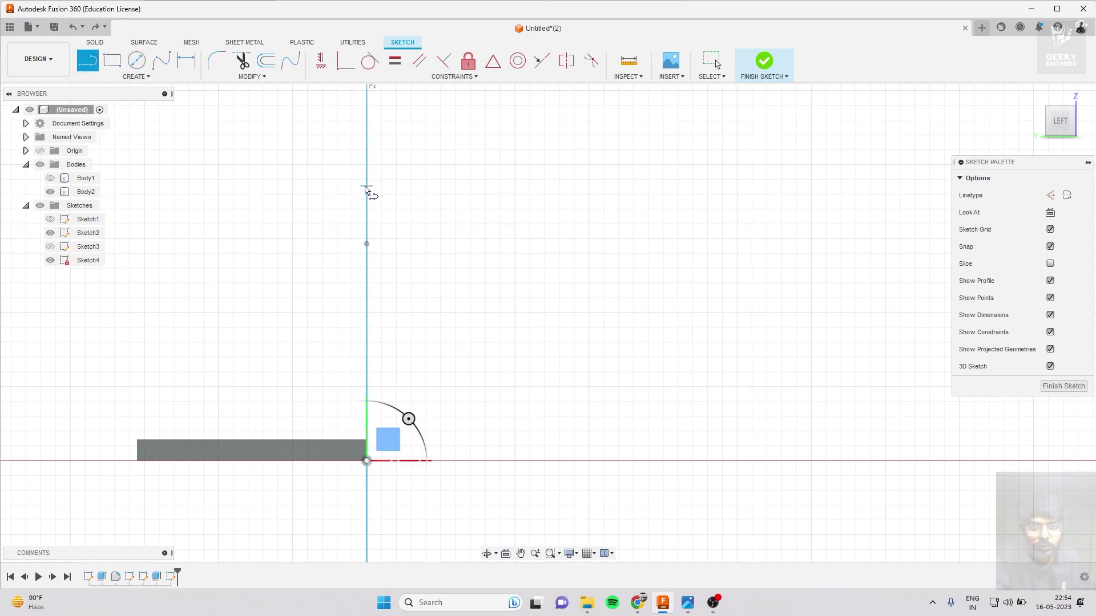
click(140, 77)
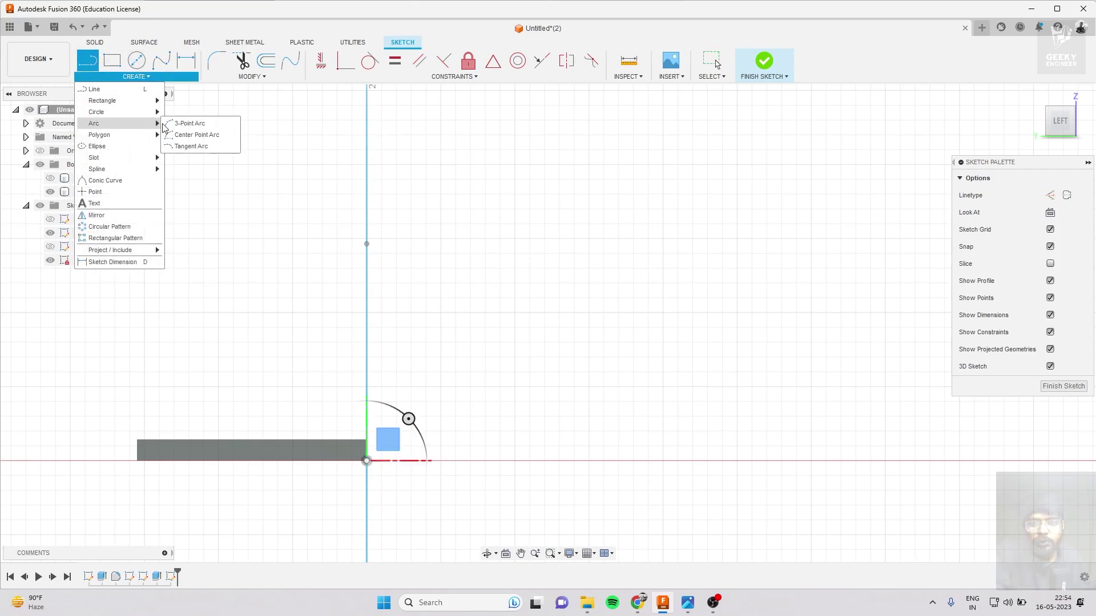
click(225, 132)
mouse_move(368, 343)
middle_down()
mouse_move(366, 207)
mouse_move(410, 174)
middle_up()
drag(1062, 124, 852, 155)
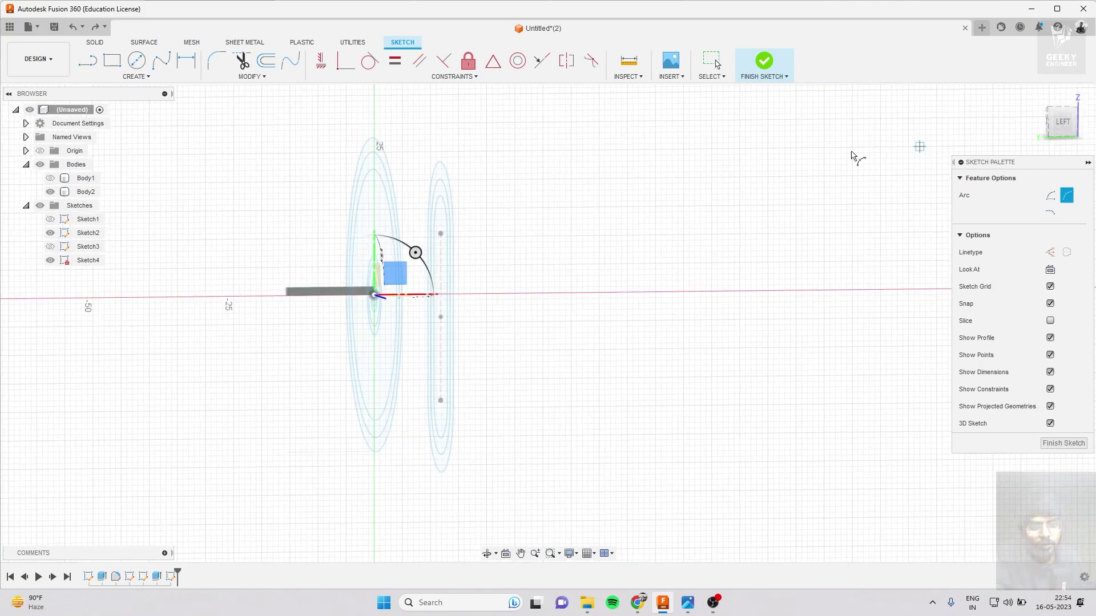
click(375, 171)
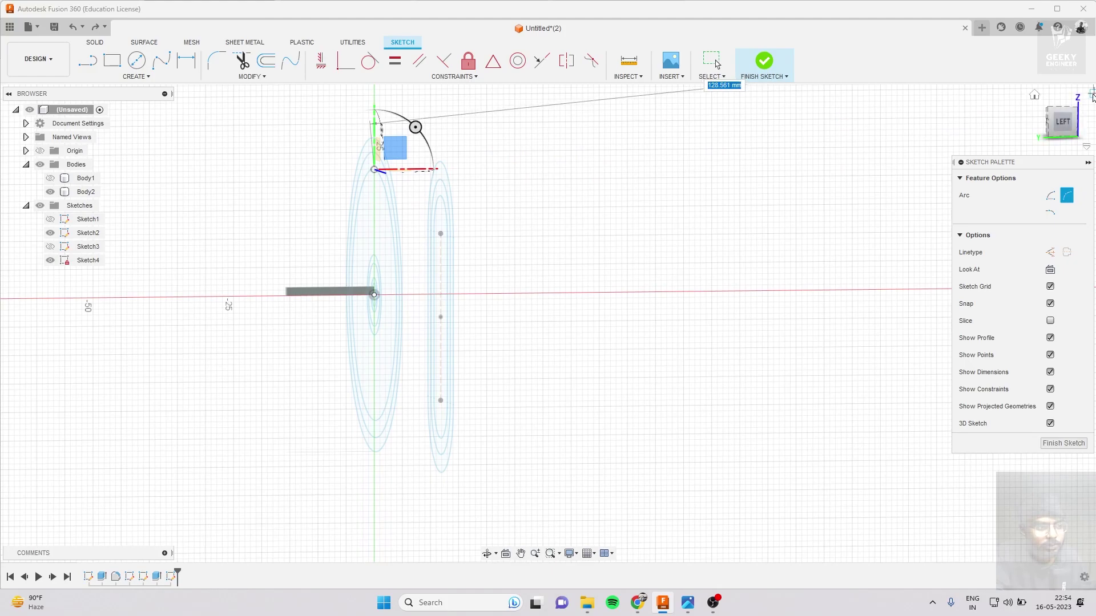
click(1058, 126)
scroll(415, 251, up, 3)
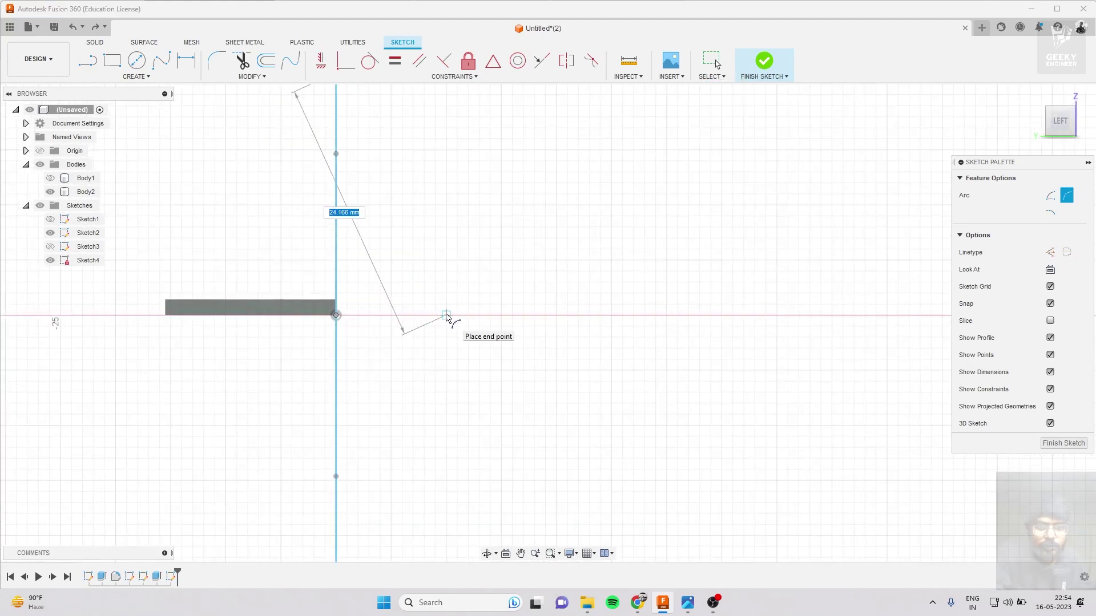
click(447, 316)
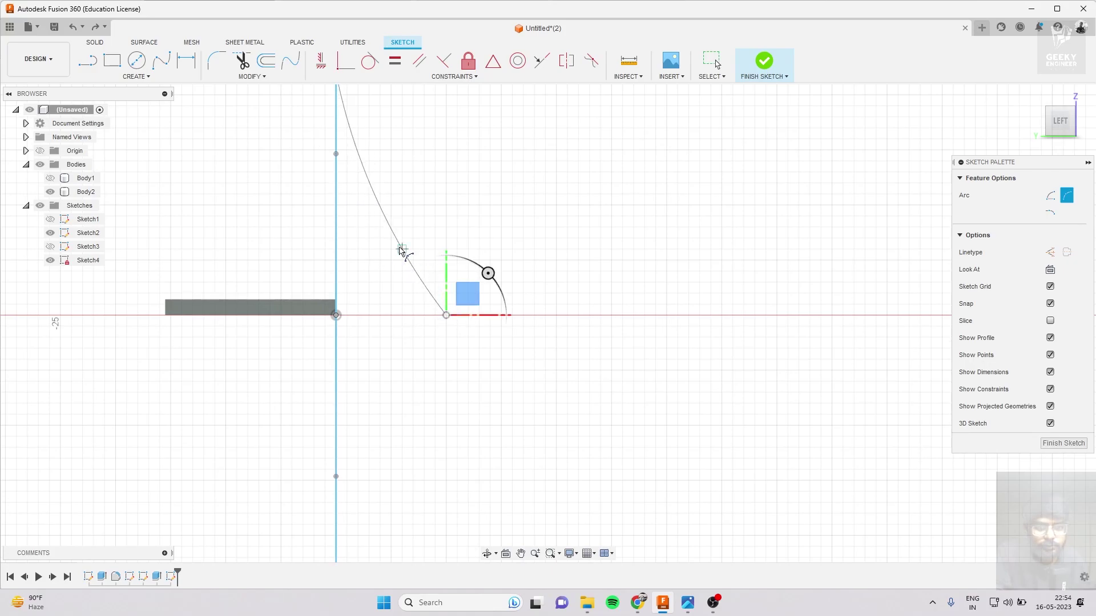
click(395, 253)
Inspect the new arc in a tilted perspective view.
scroll(404, 350, down, 2)
scroll(361, 204, up, 2)
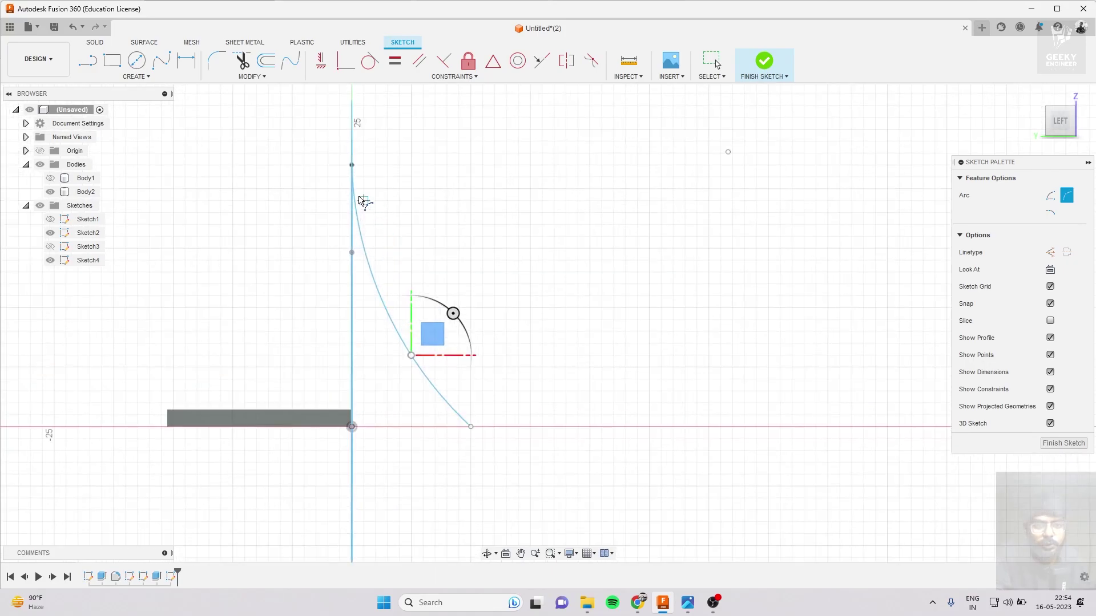
scroll(354, 195, up, 2)
scroll(354, 196, down, 1)
click(1057, 123)
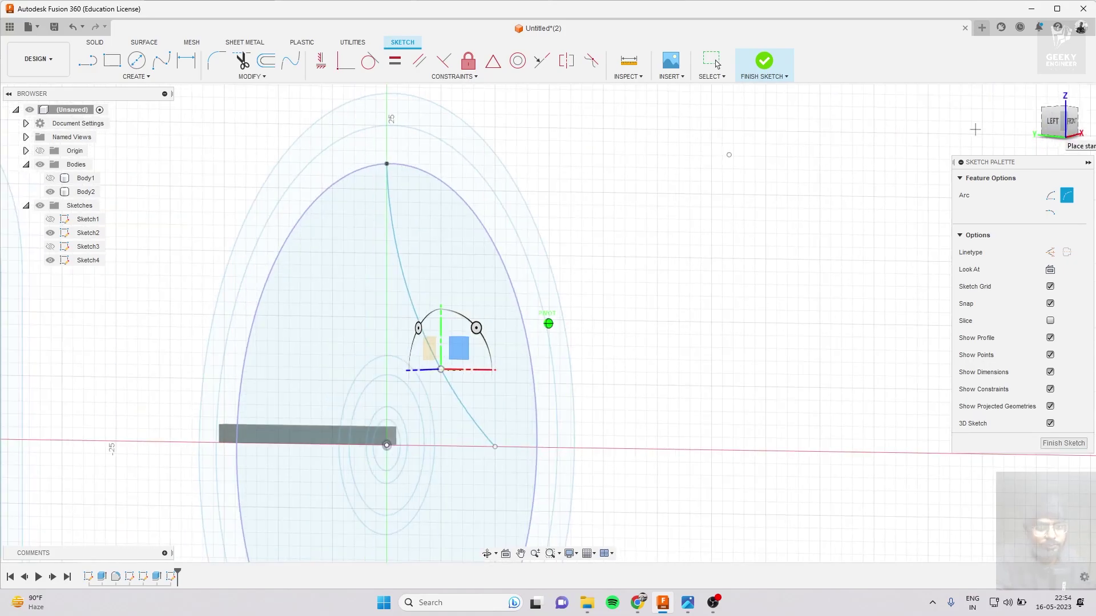
scroll(478, 128, down, 1)
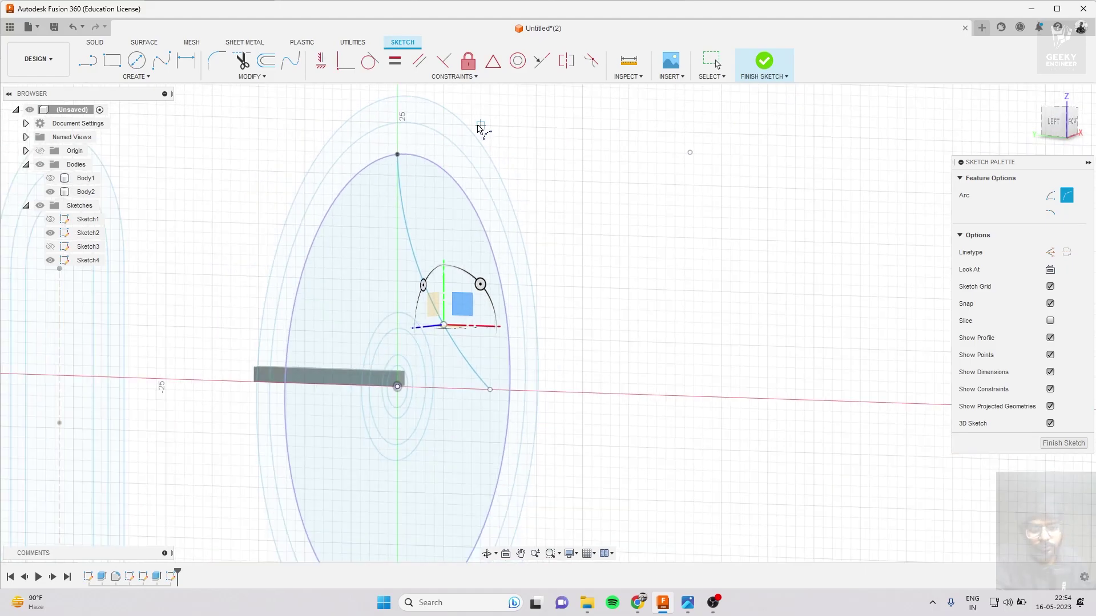
scroll(401, 187, up, 1)
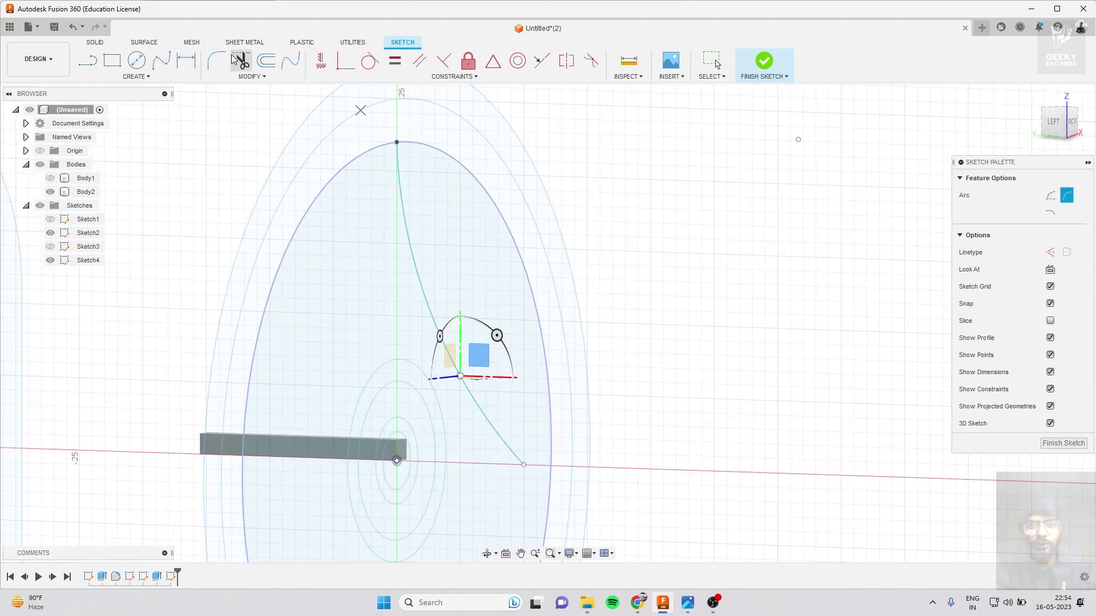
click(266, 60)
Offset the arc by -1 mm so a 1.00 mm copy sits to its right.
click(398, 178)
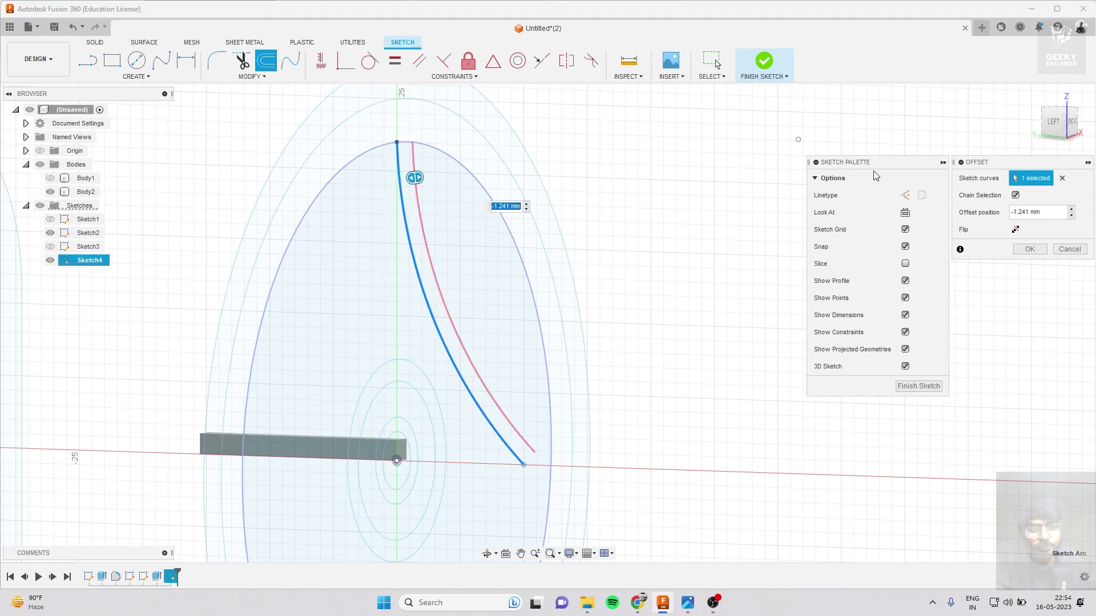
click(1053, 121)
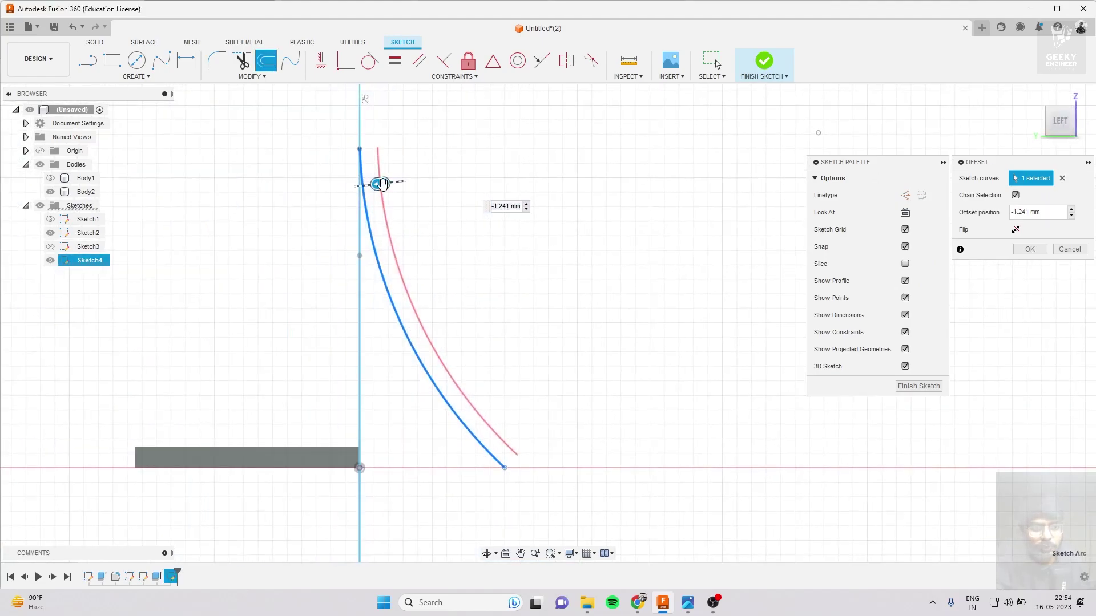
drag(383, 184, 376, 183)
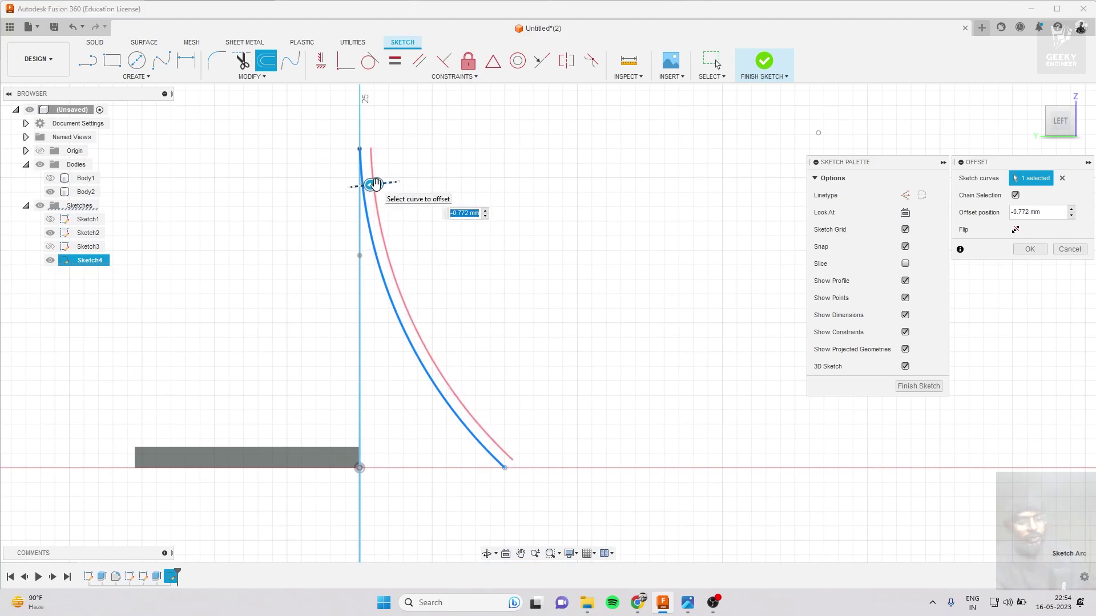
key(Return)
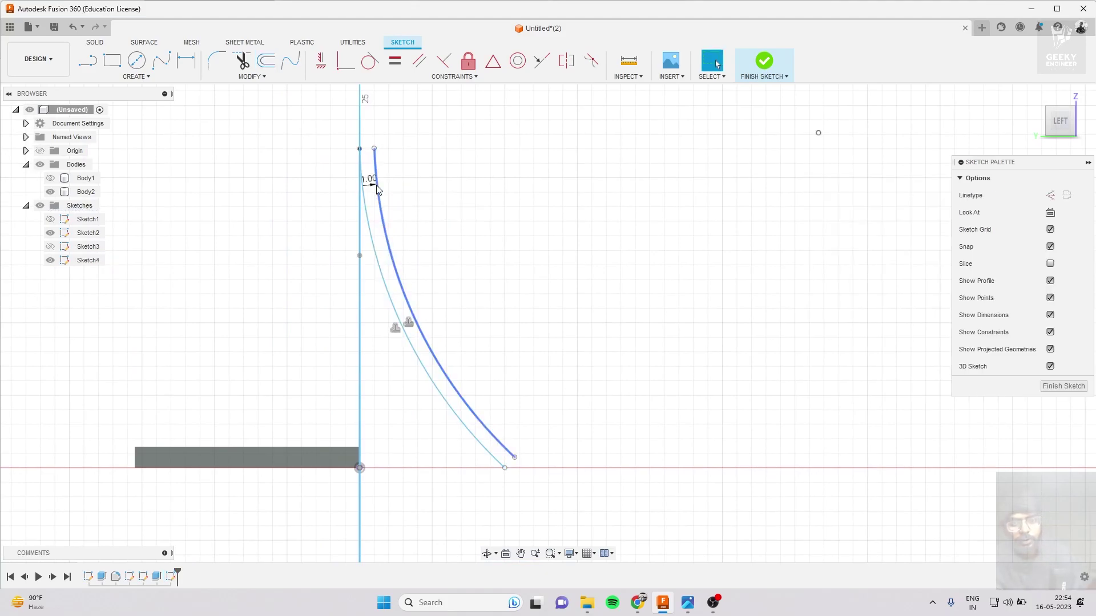
scroll(376, 189, down, 2)
scroll(343, 140, up, 2)
scroll(301, 133, up, 2)
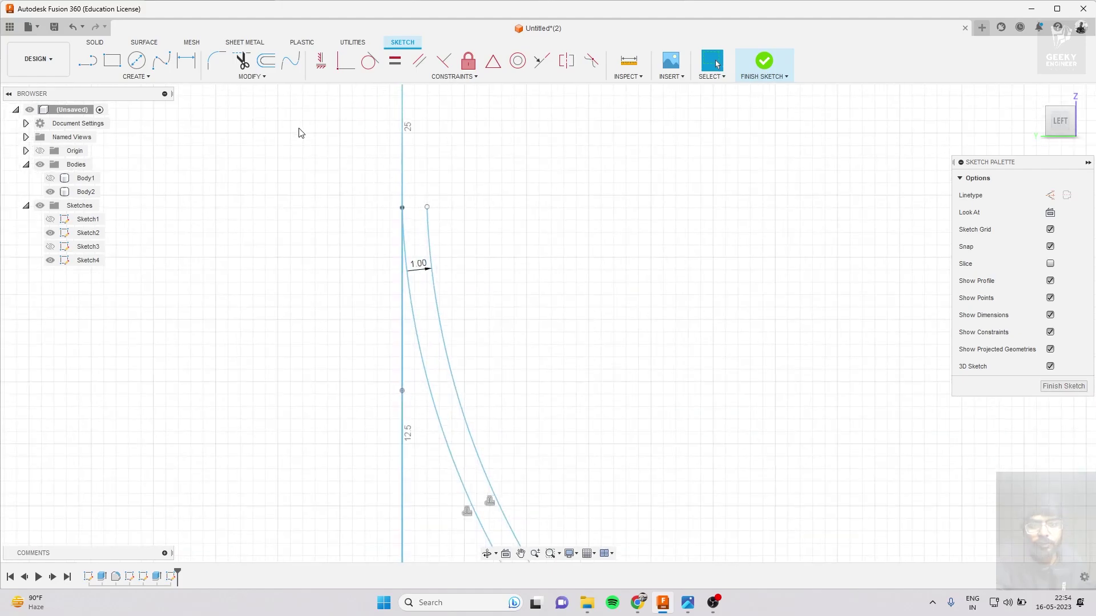
Draw a 3-point semicircular arc bowing left from the vertical line's top, then finish the sketch.
click(147, 77)
mouse_move(98, 111)
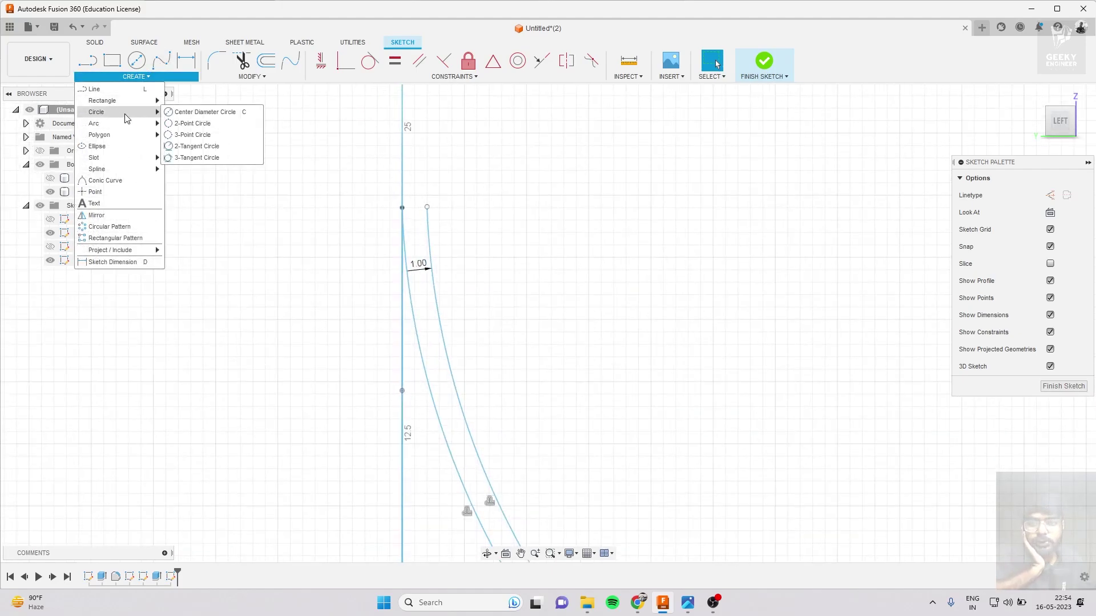
click(194, 119)
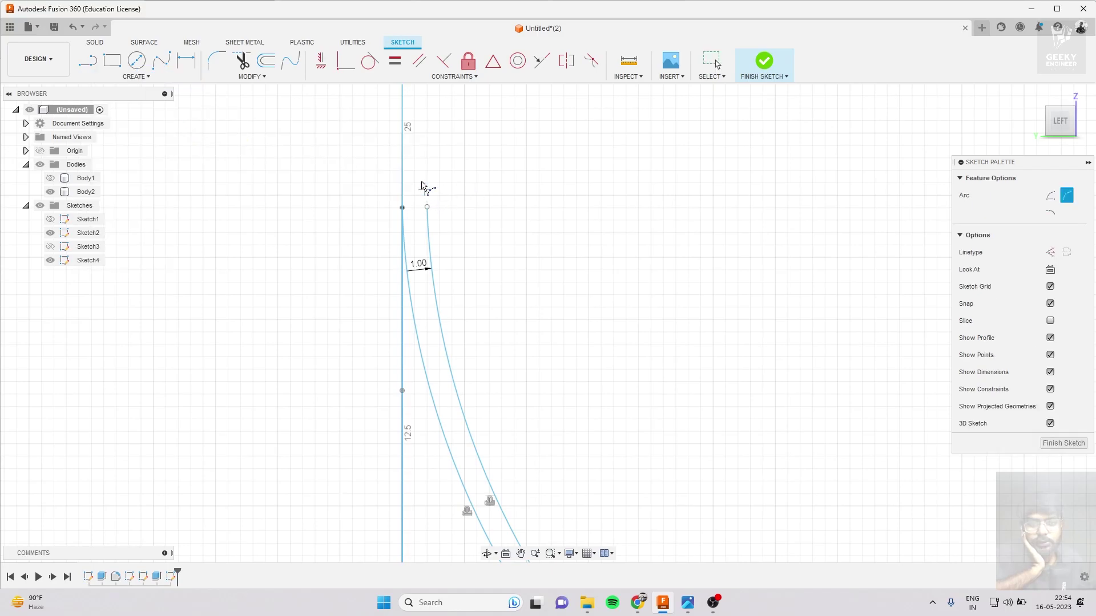
click(1069, 134)
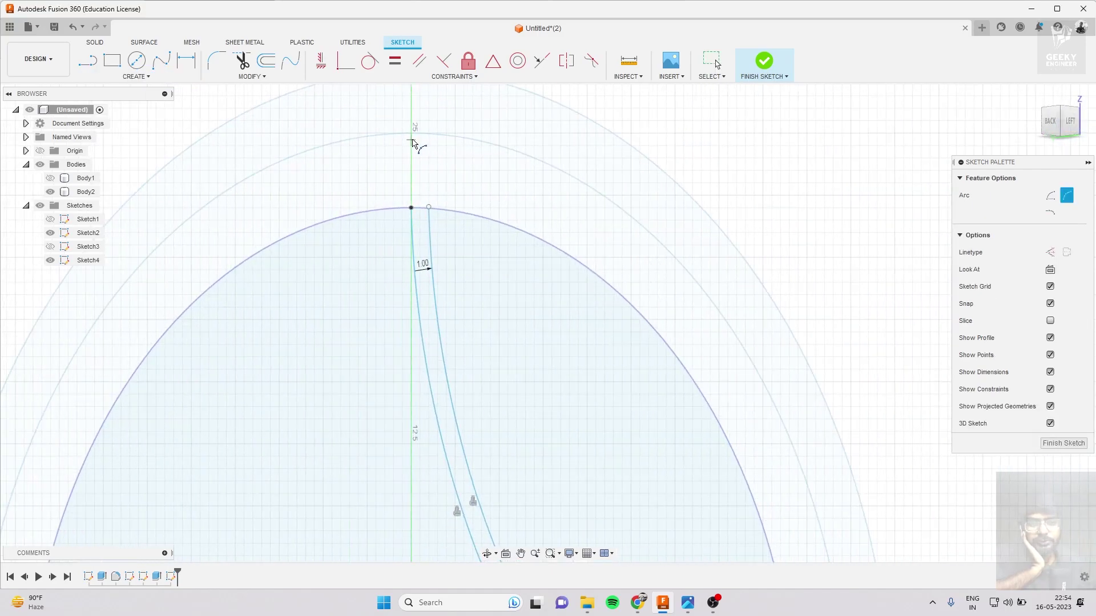
click(411, 207)
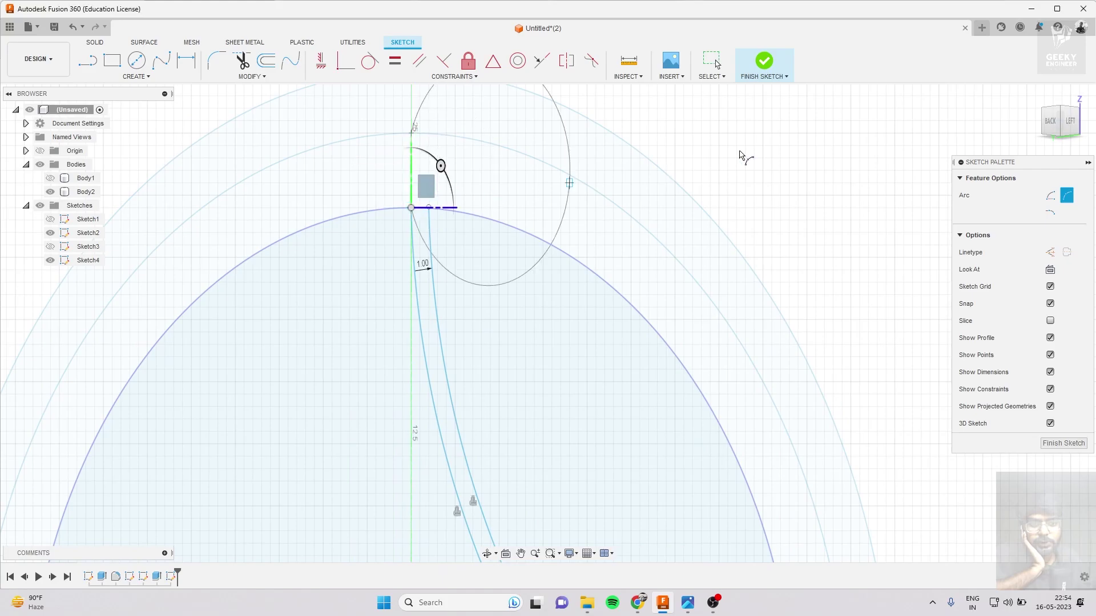
click(1072, 122)
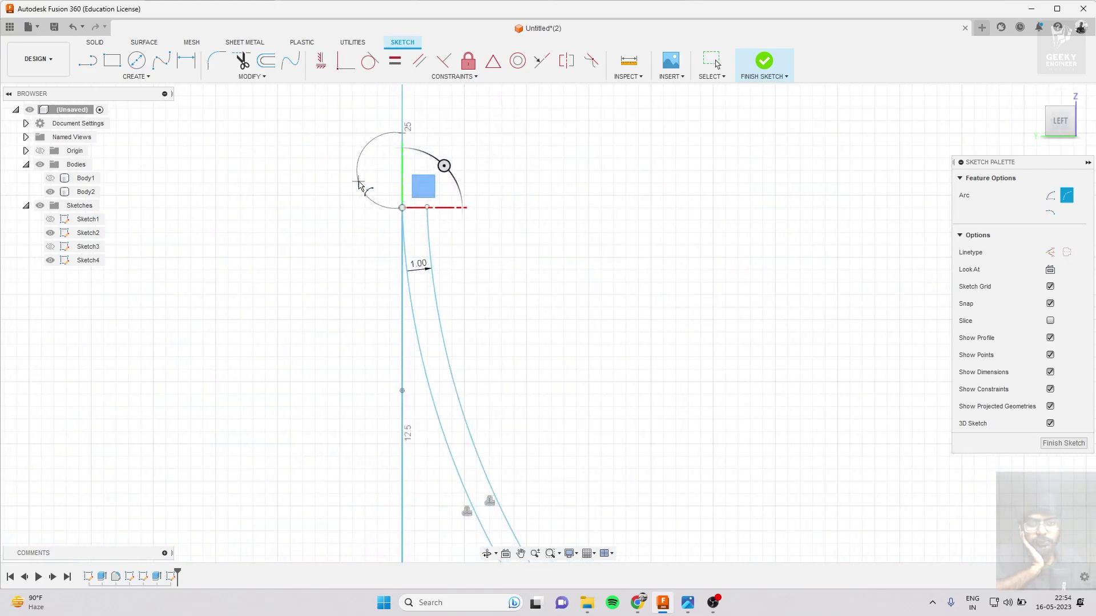
click(358, 184)
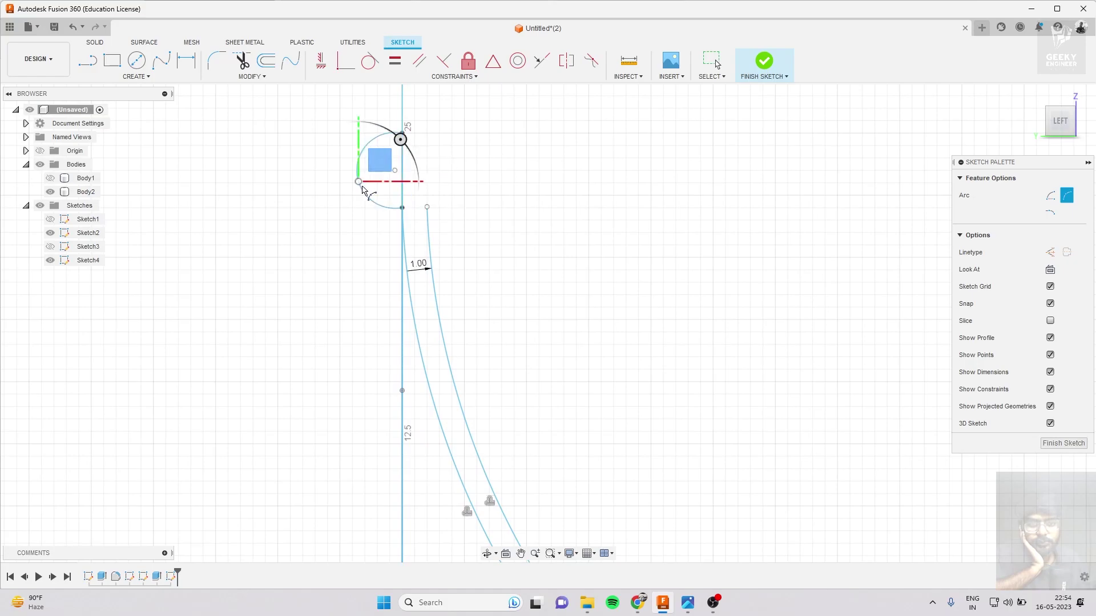
click(767, 59)
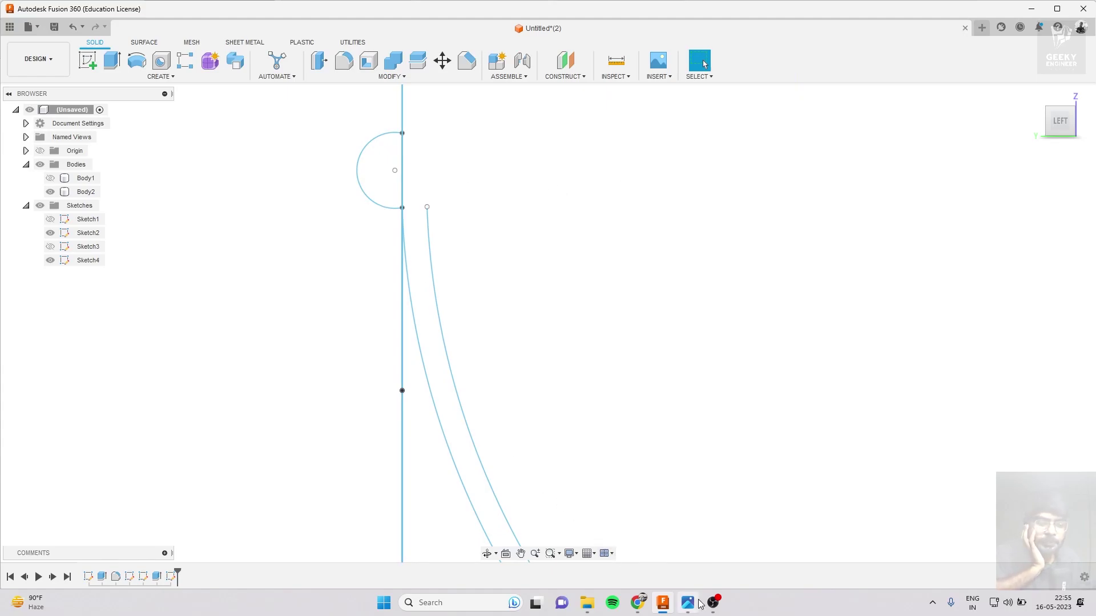
click(639, 604)
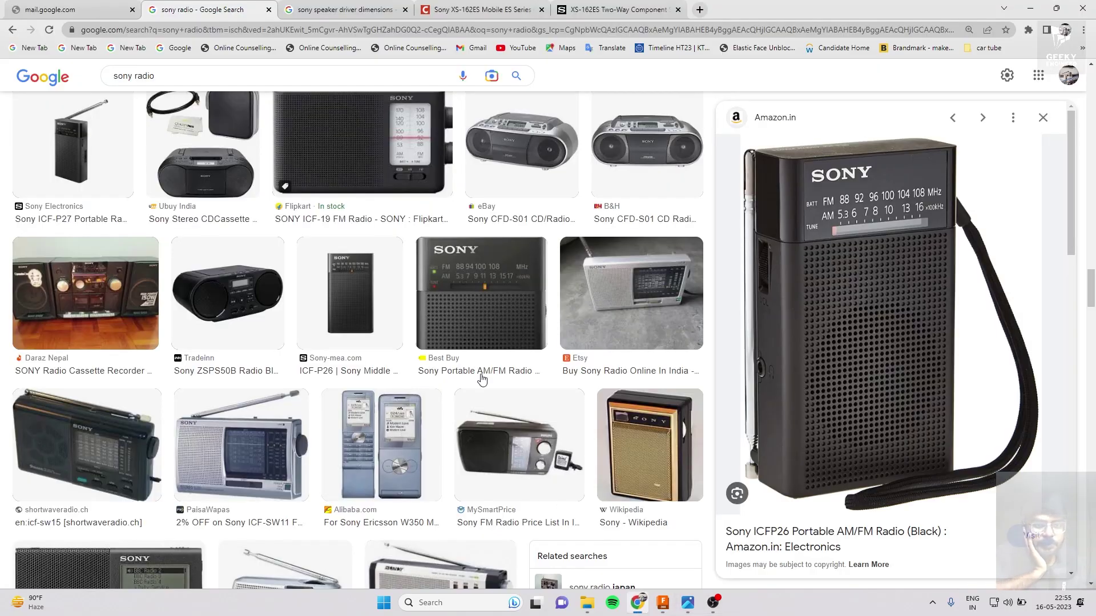
click(327, 7)
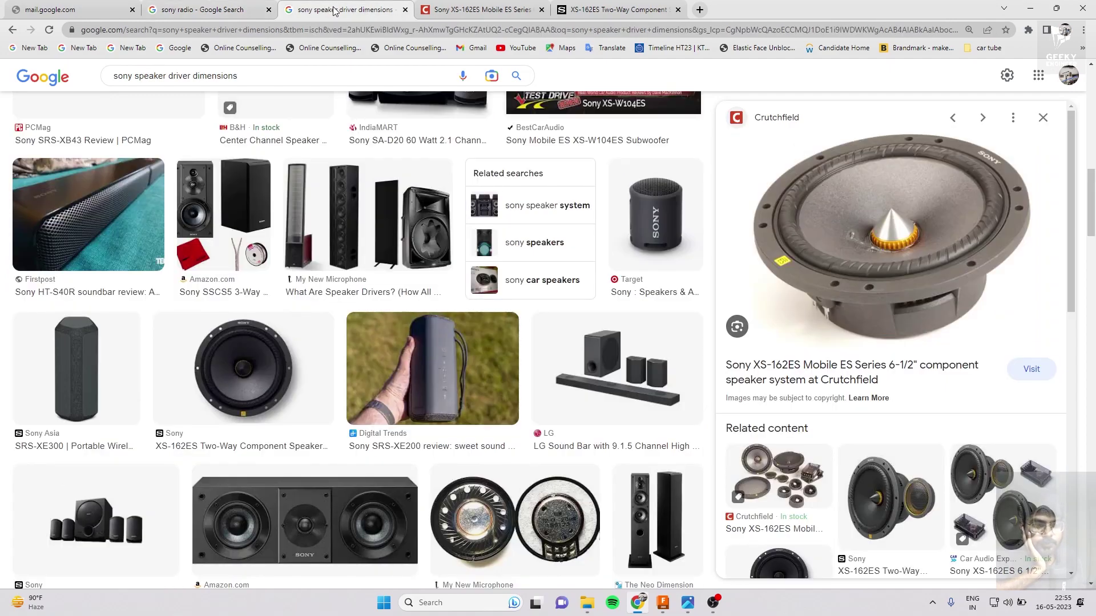
scroll(533, 360, down, 5)
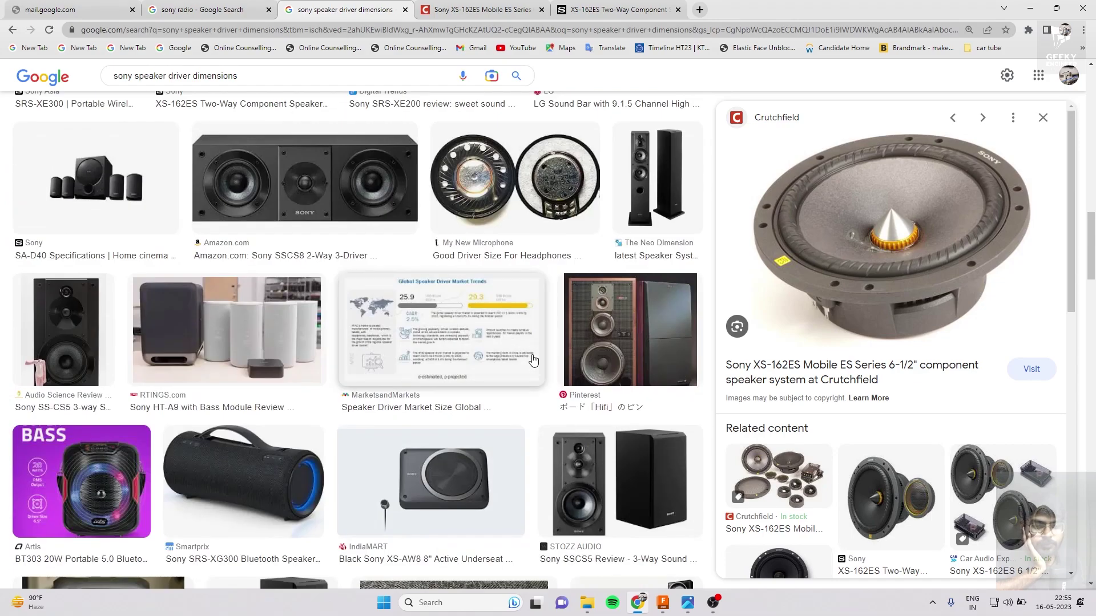
scroll(533, 360, down, 2)
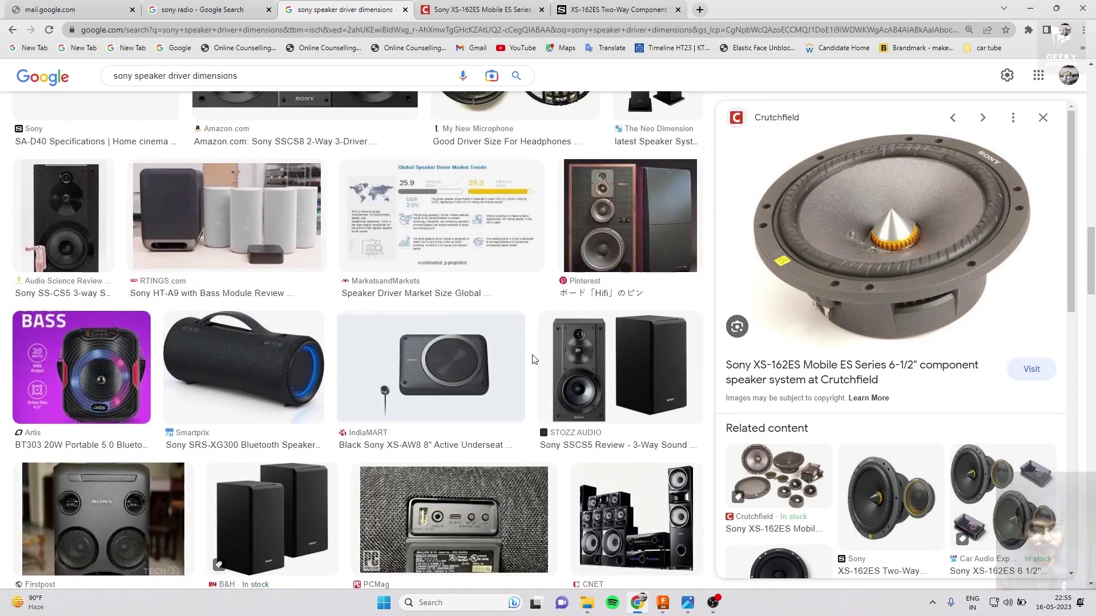
scroll(533, 360, down, 5)
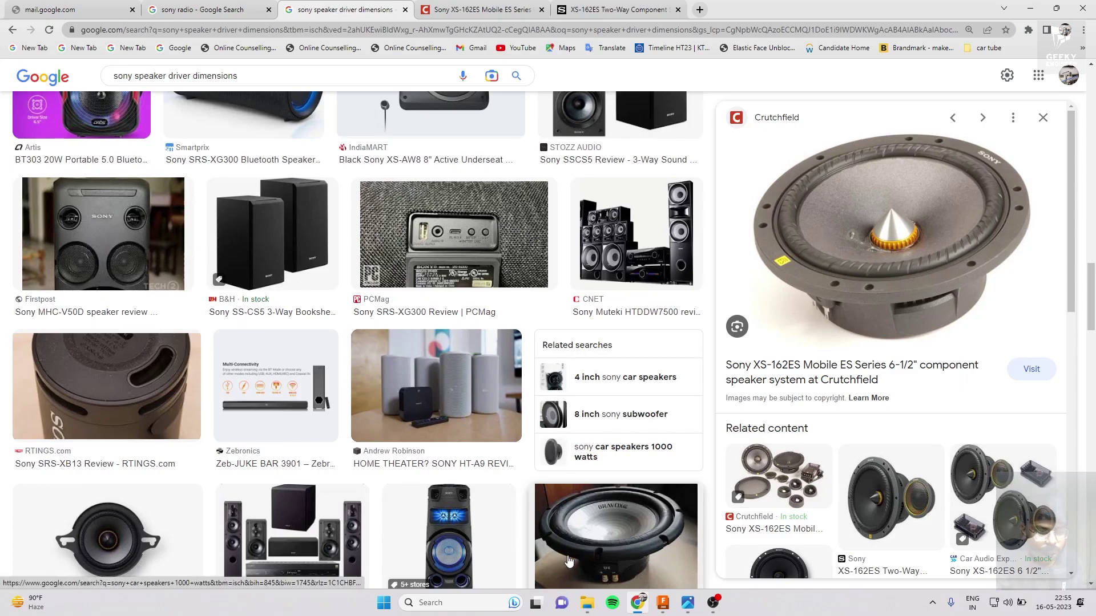
mouse_move(714, 603)
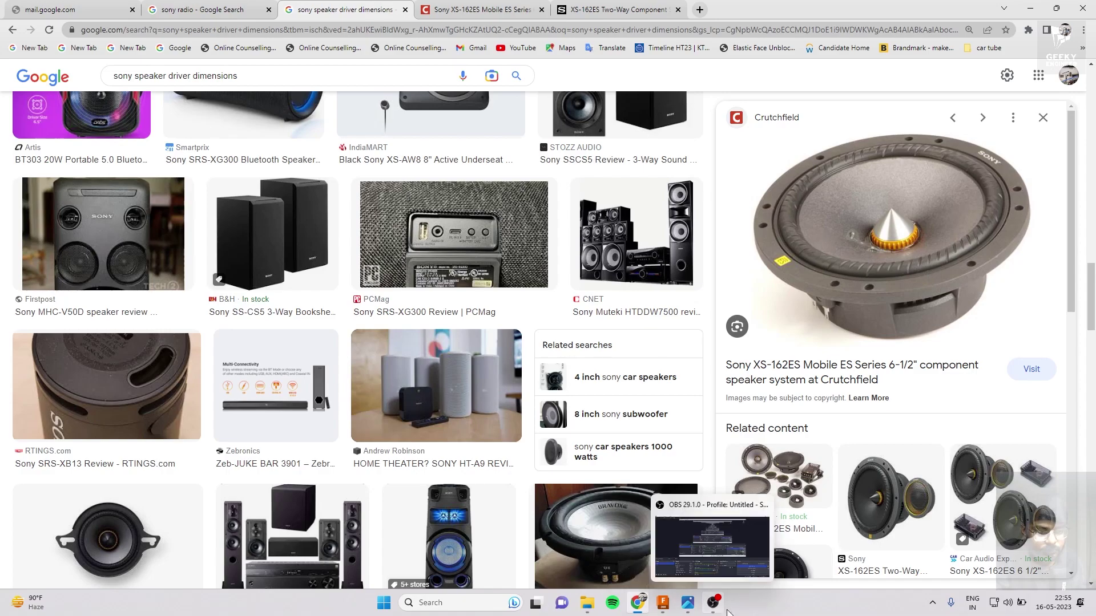
Undo the accidental sketch drag and remove the semicircular hook arc.
click(663, 602)
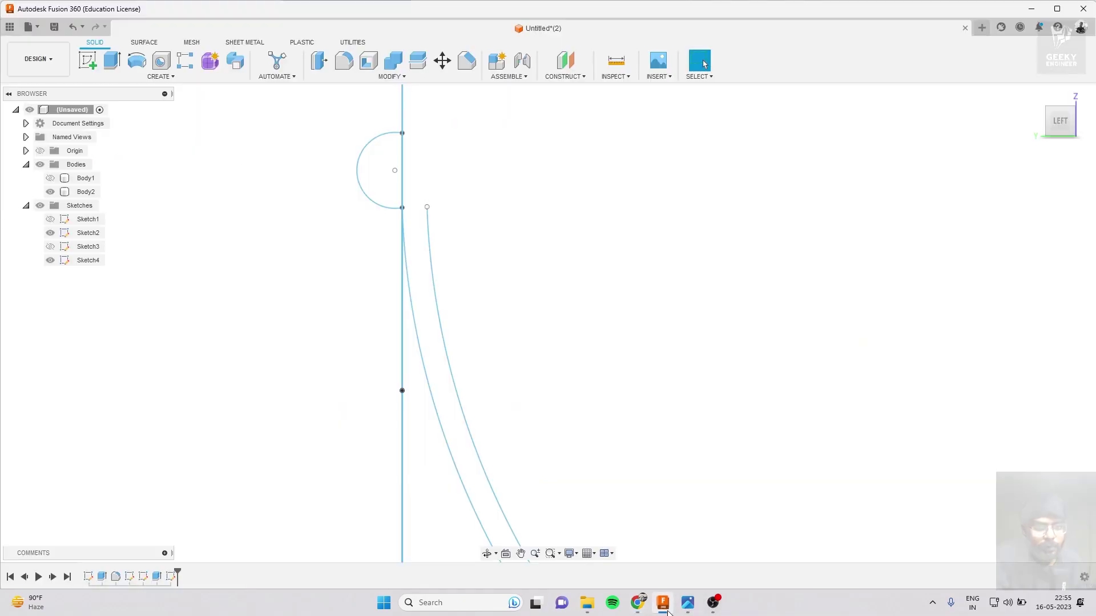
scroll(505, 275, up, 1)
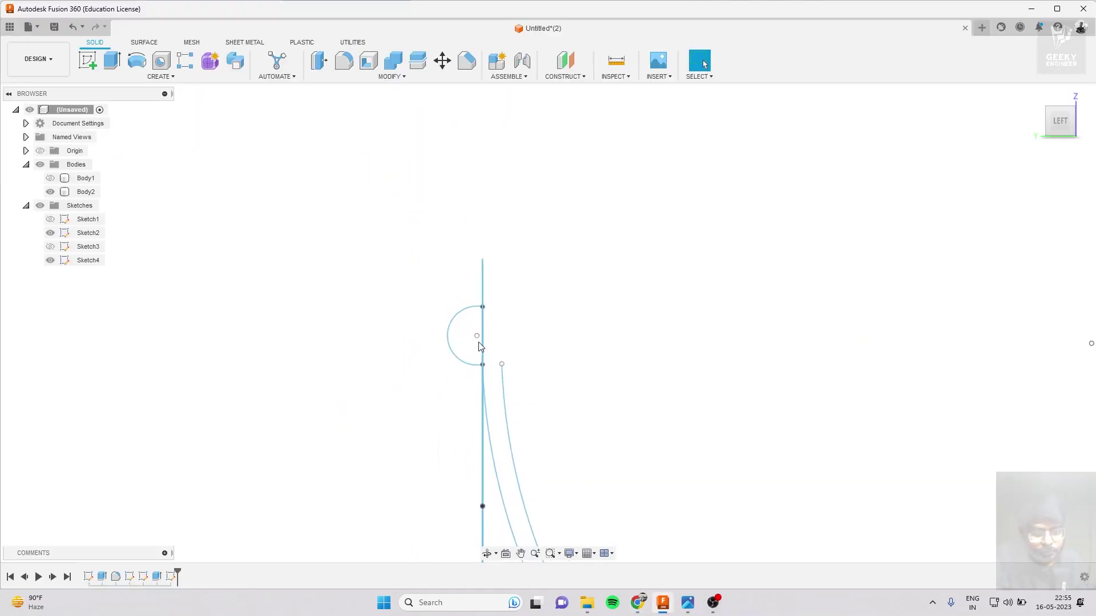
scroll(503, 319, up, 2)
scroll(491, 342, up, 2)
scroll(458, 288, up, 2)
scroll(458, 288, down, 2)
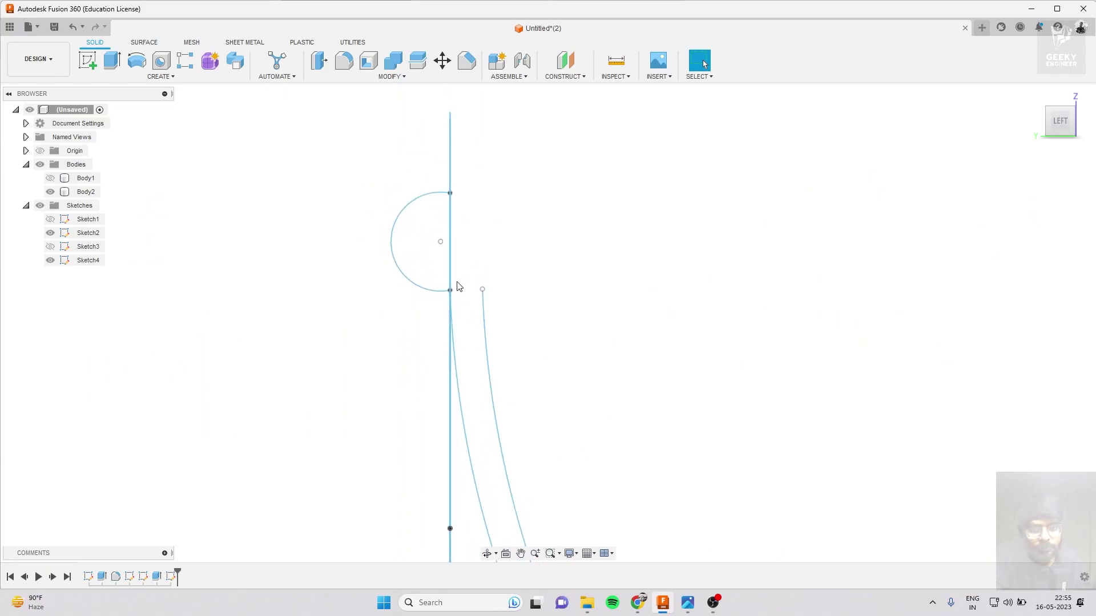
click(440, 241)
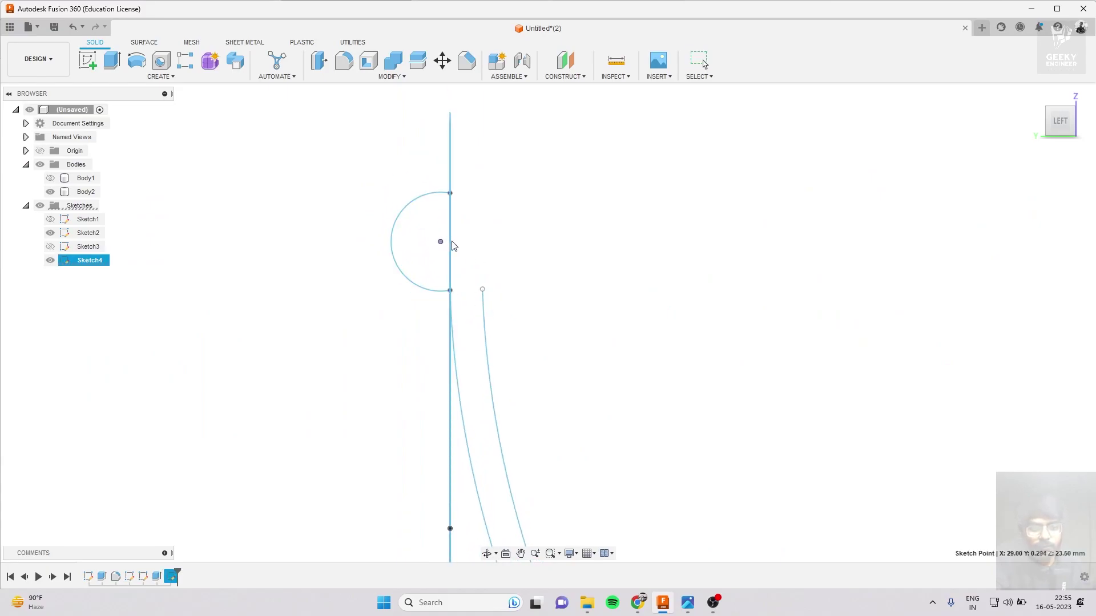
click(68, 31)
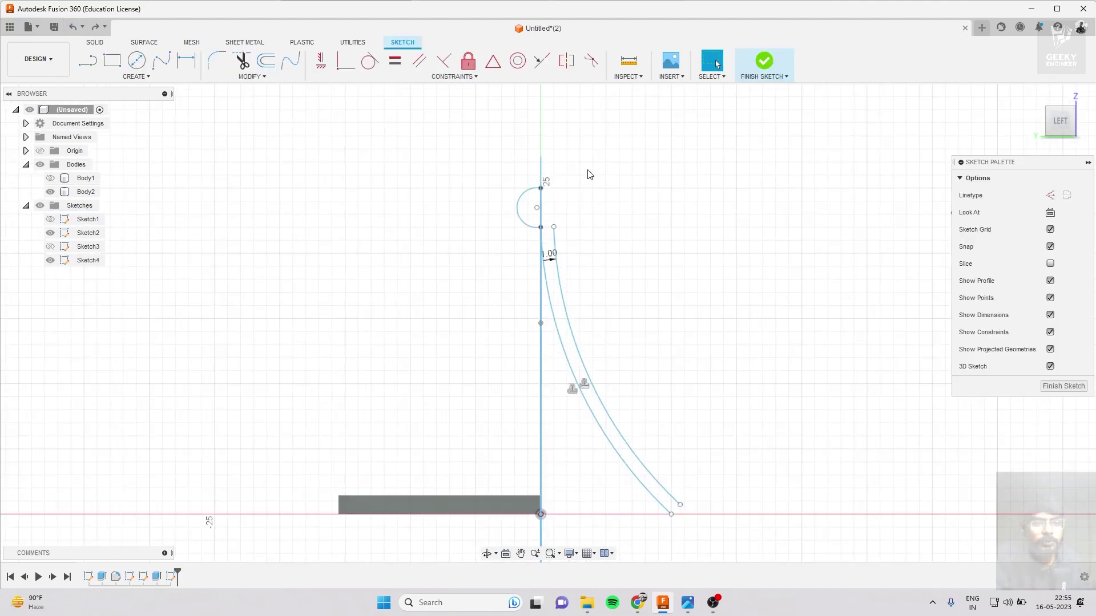
click(79, 31)
Redraw a 3-point arc from the vertical line's top to 3 mm above, bowed left into a semicircle.
click(138, 64)
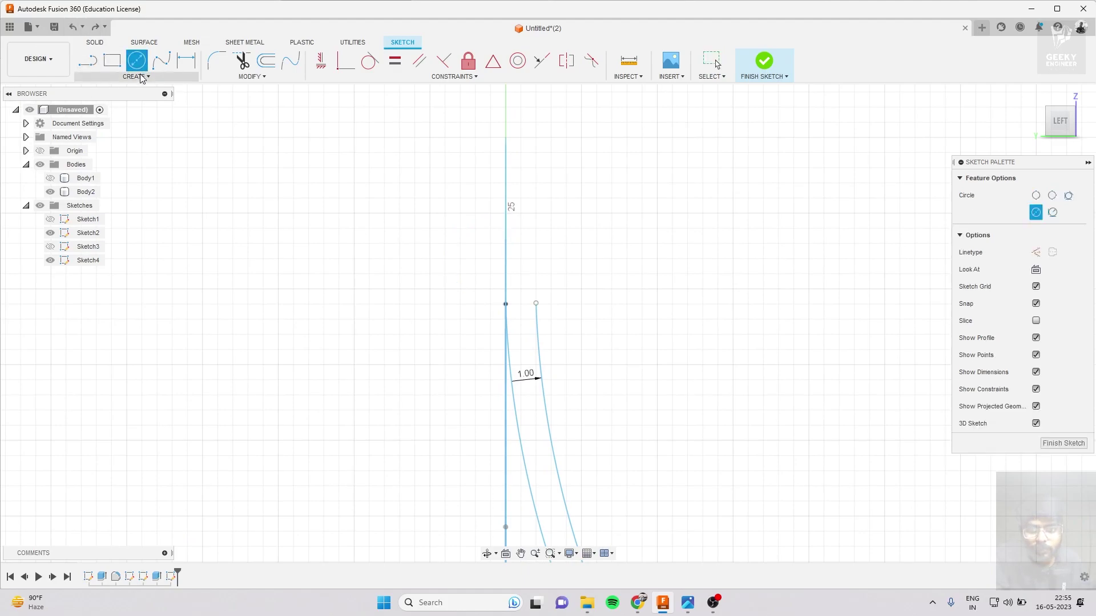
click(169, 125)
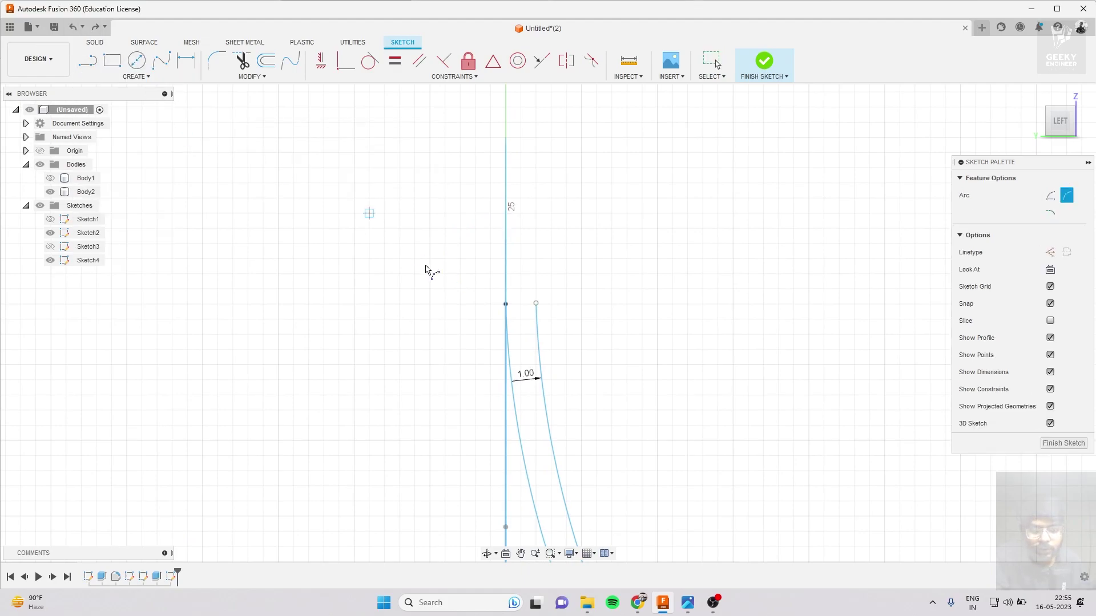
click(505, 304)
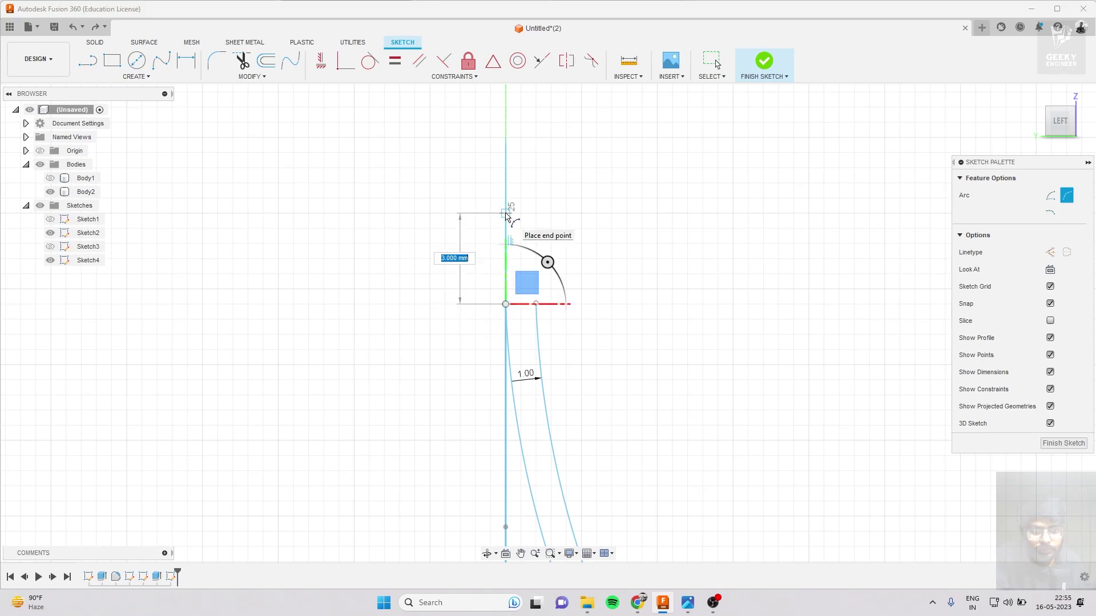
click(505, 213)
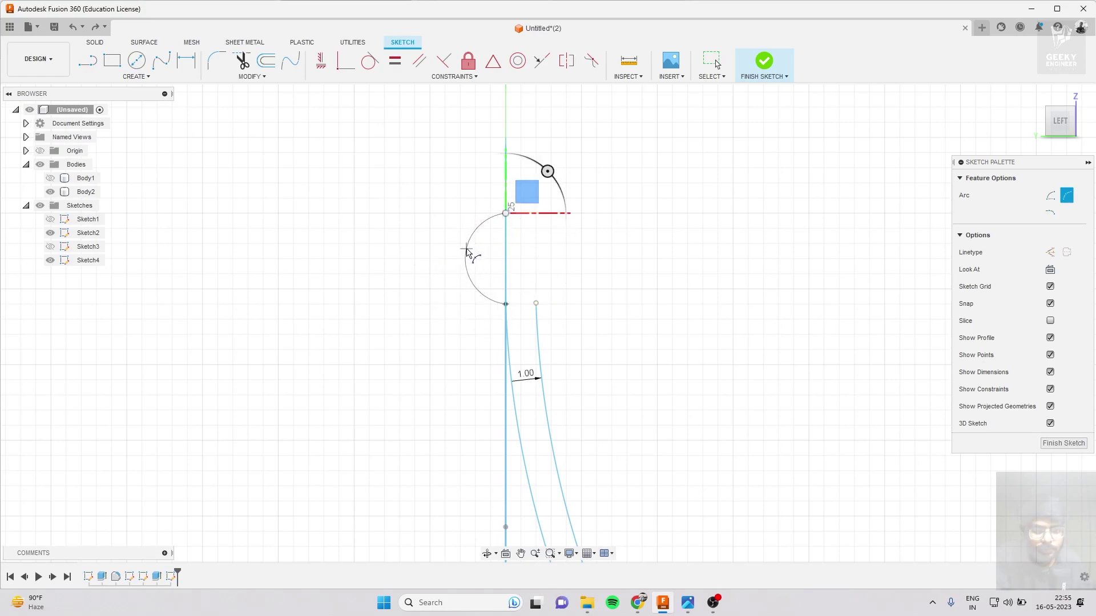
click(461, 251)
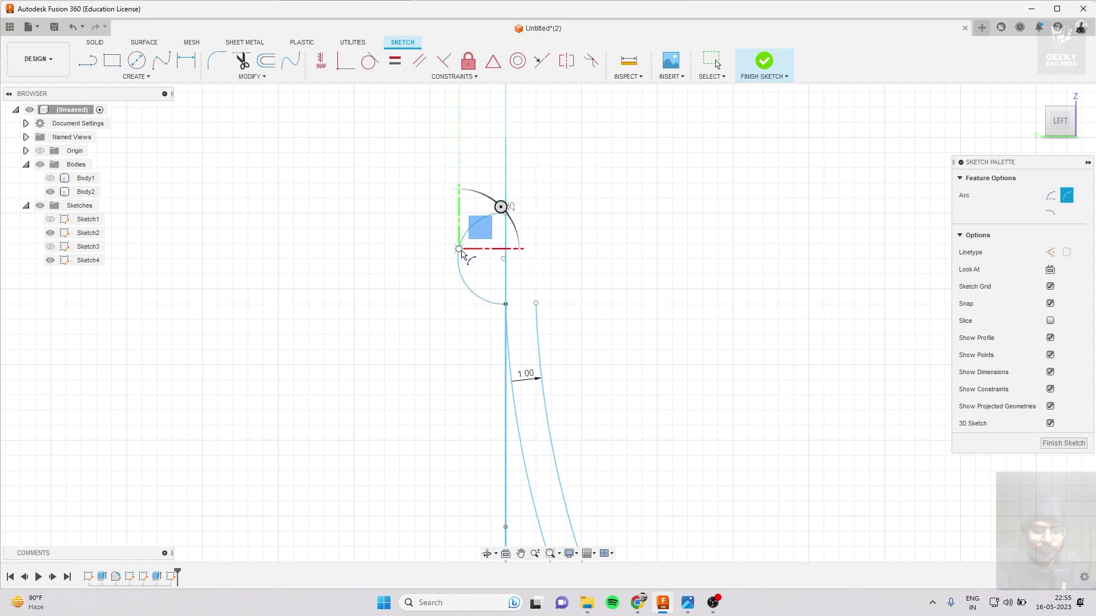
Try offsetting the hook-and-line chain about -0.983 mm inward, then abandon that offset.
click(266, 60)
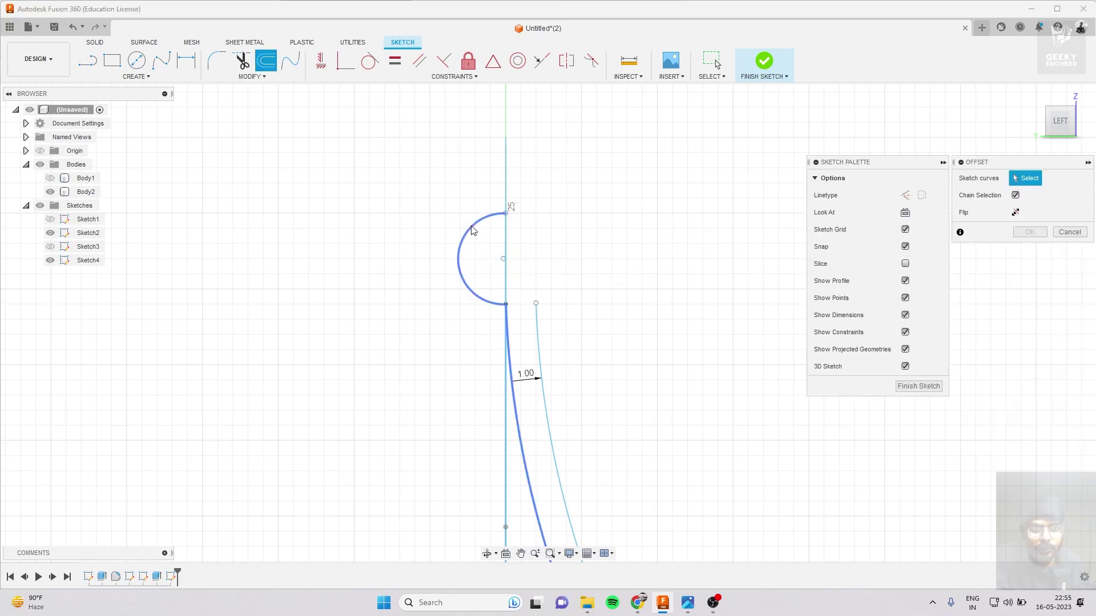
click(472, 227)
drag(451, 201, 488, 250)
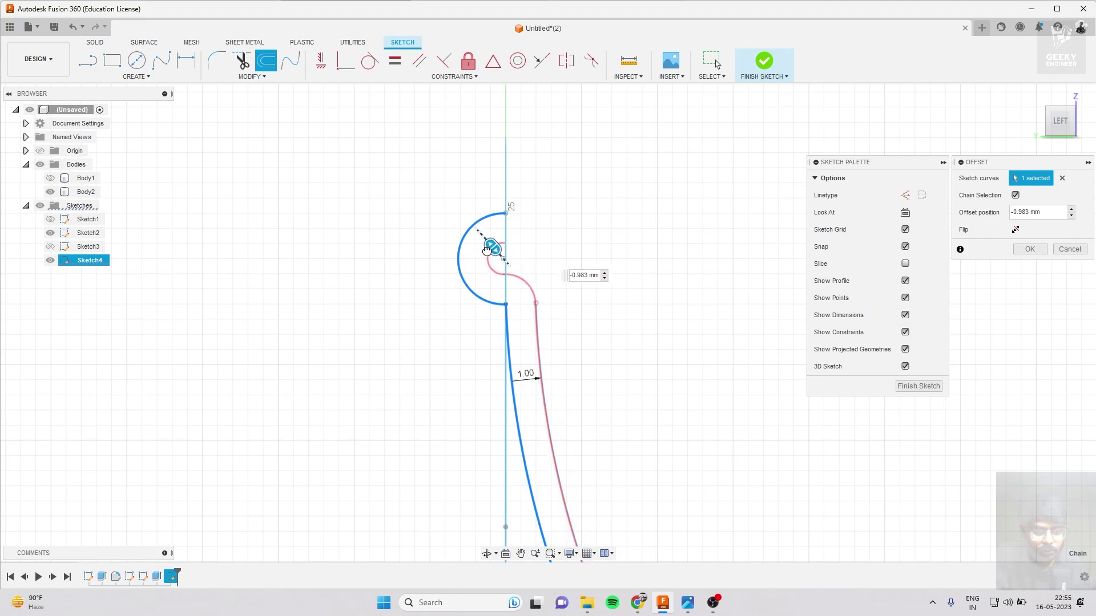
drag(487, 250, 495, 249)
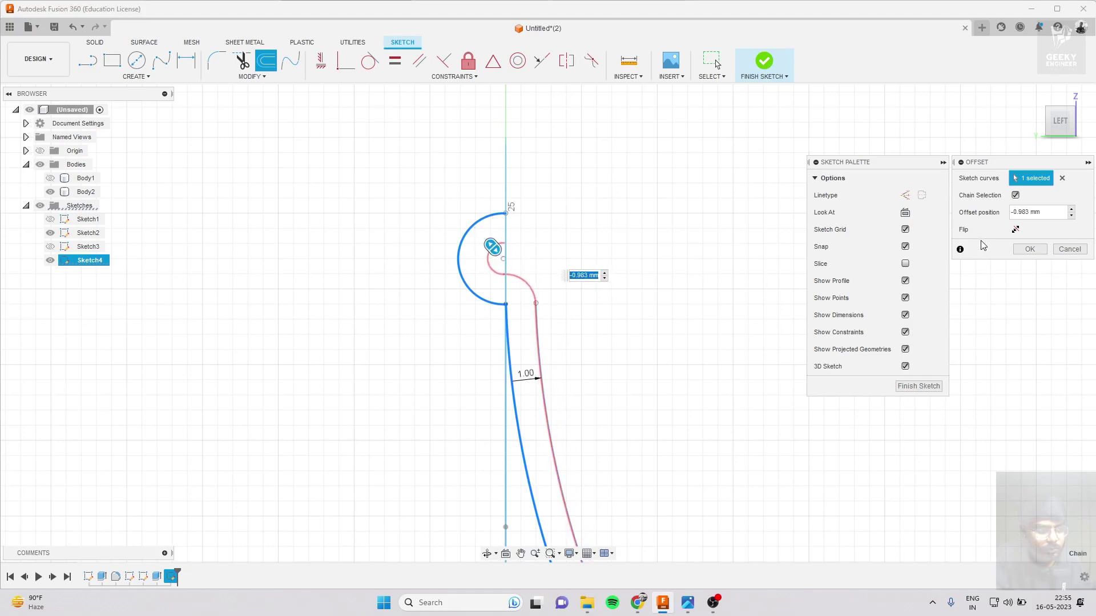
click(1029, 249)
scroll(492, 262, up, 2)
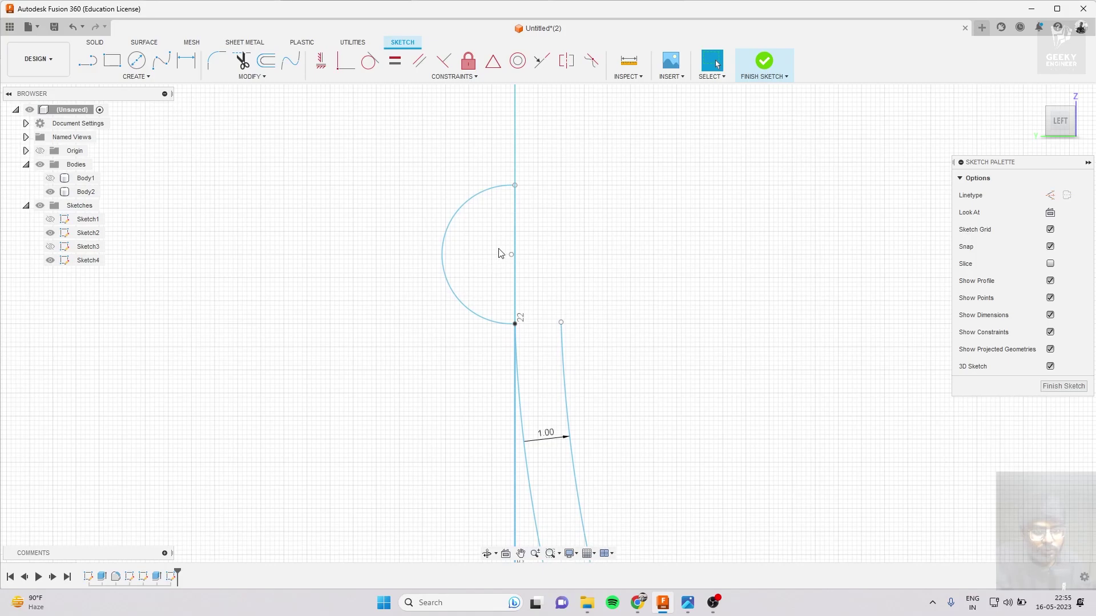
Offset only the semicircular hook arc 0.5 mm inward.
click(488, 196)
click(266, 60)
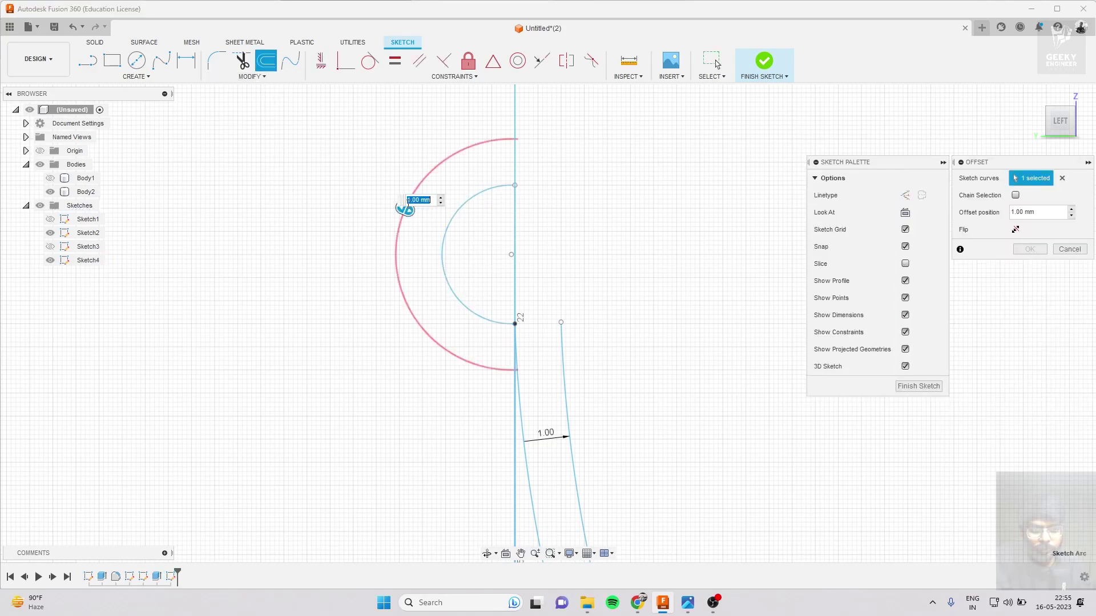
mouse_move(415, 217)
mouse_down()
mouse_move(495, 247)
mouse_move(464, 237)
mouse_move(470, 224)
mouse_up()
text(-.5)
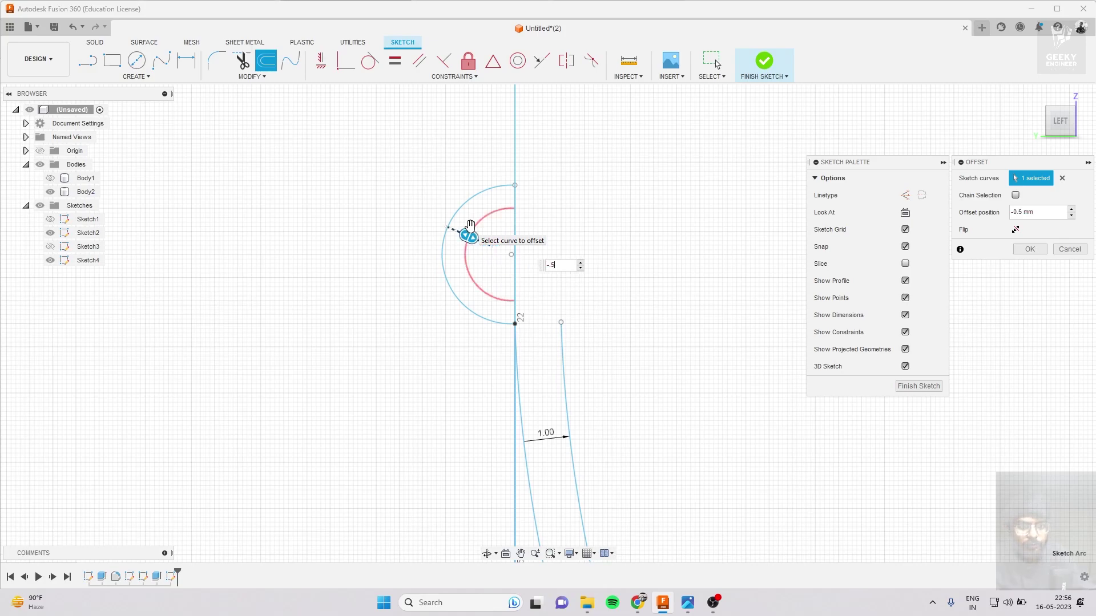
click(1030, 250)
click(1056, 117)
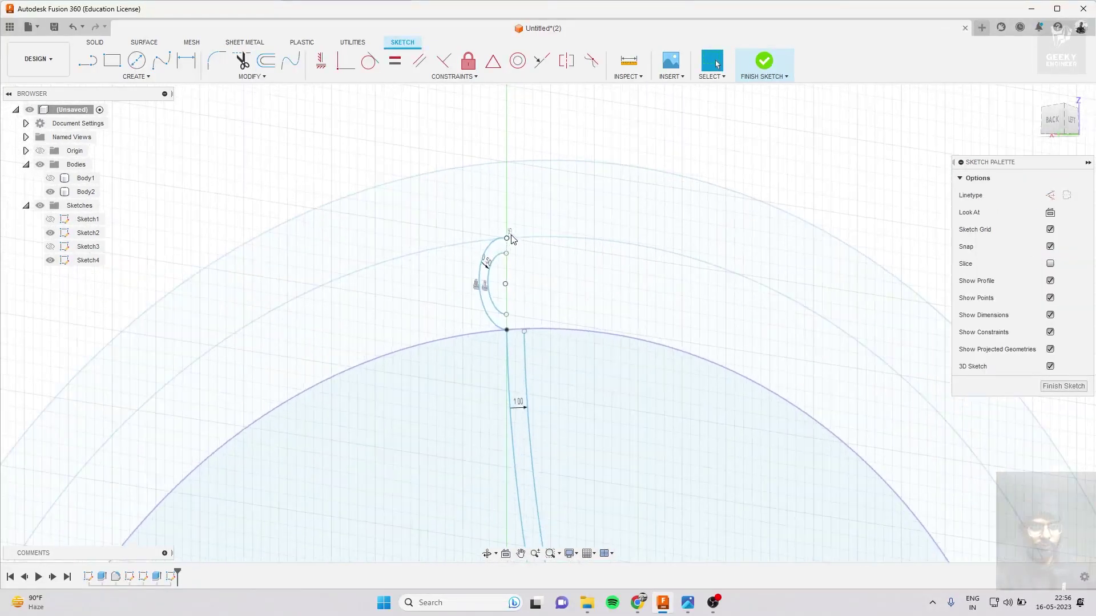
Draw a line from the outer arc's top end, continuing into the outer semicircular hook arc.
click(1071, 124)
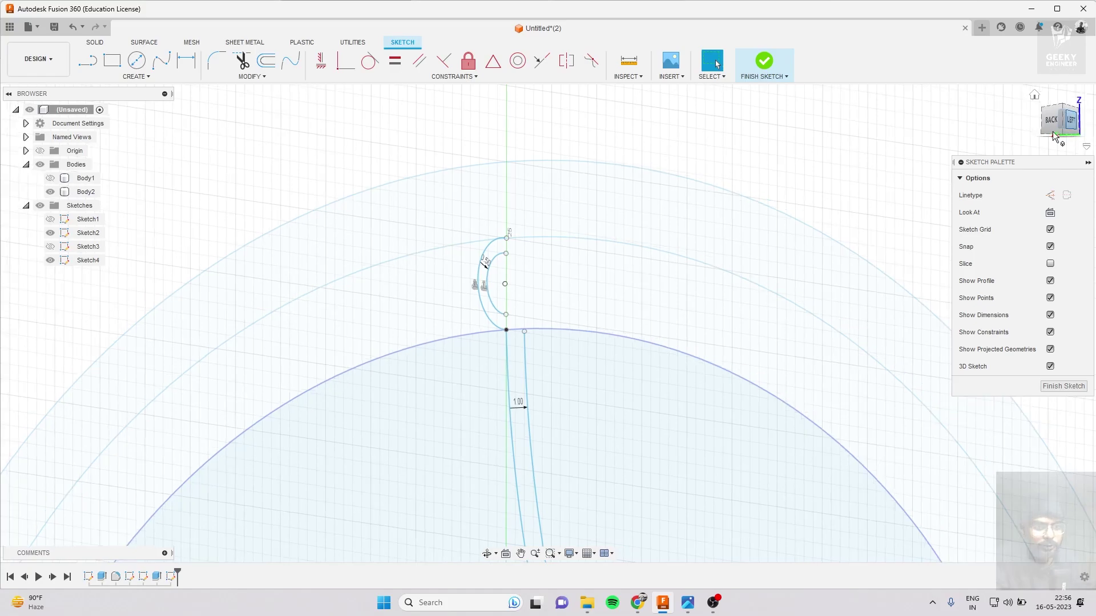
key(l)
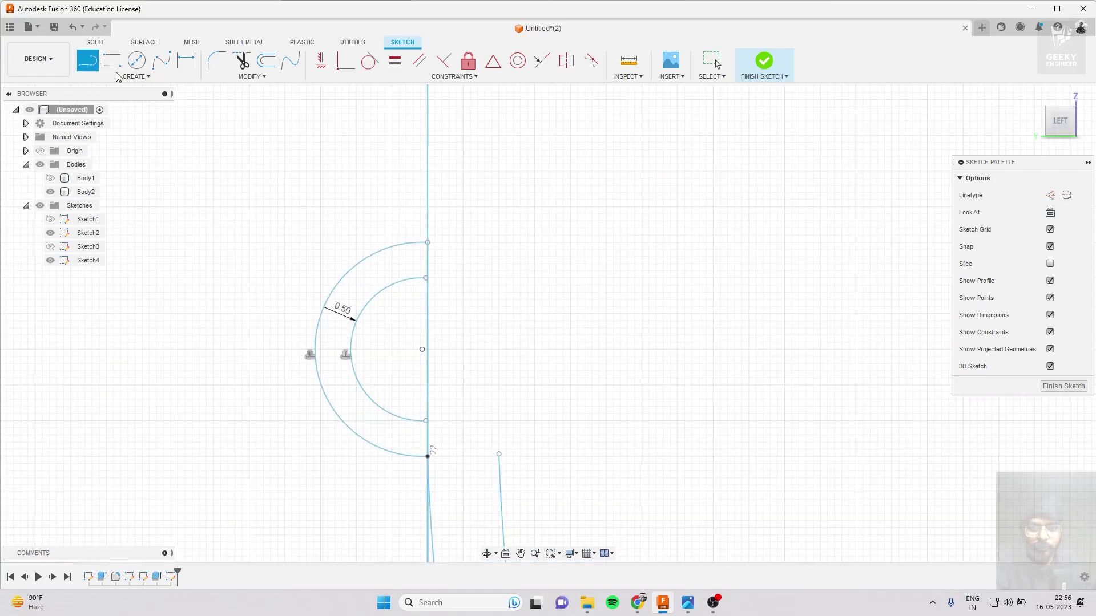
click(429, 243)
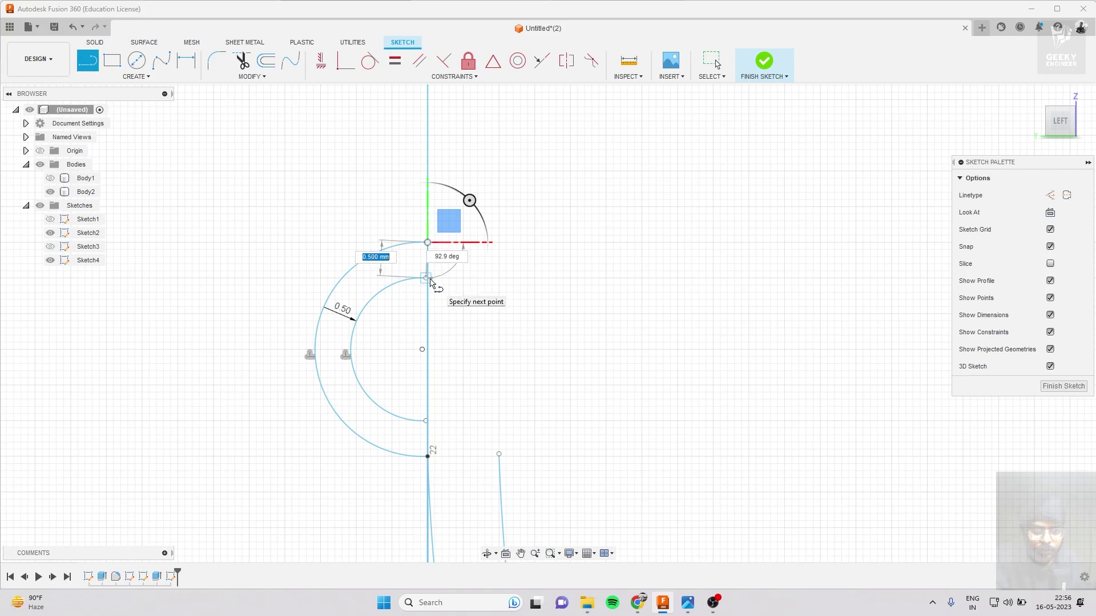
scroll(431, 281, up, 2)
scroll(431, 281, up, 3)
scroll(427, 281, up, 2)
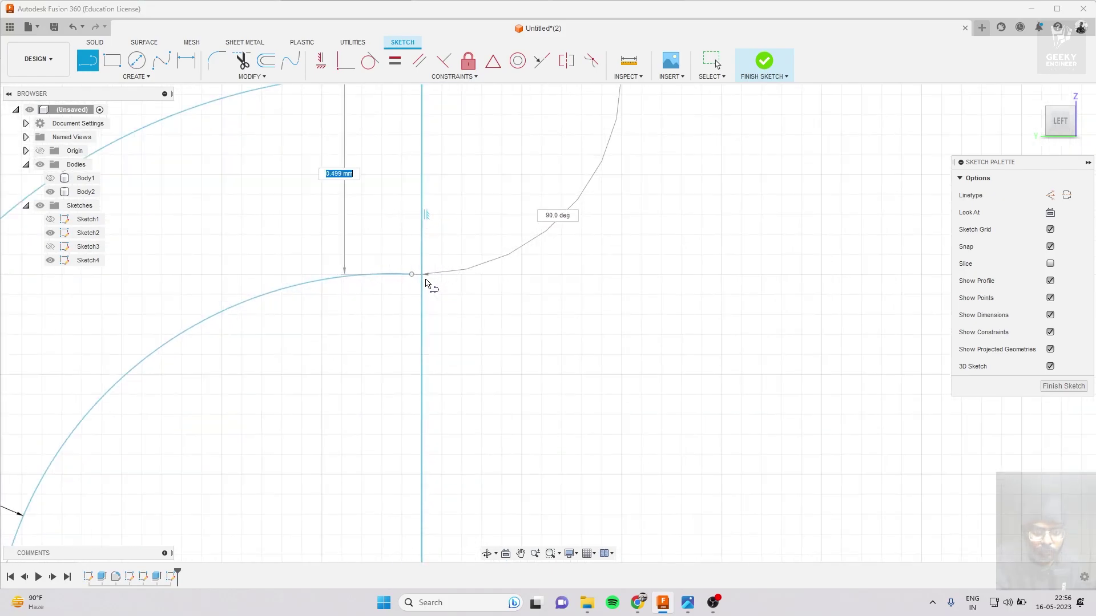
scroll(426, 280, up, 2)
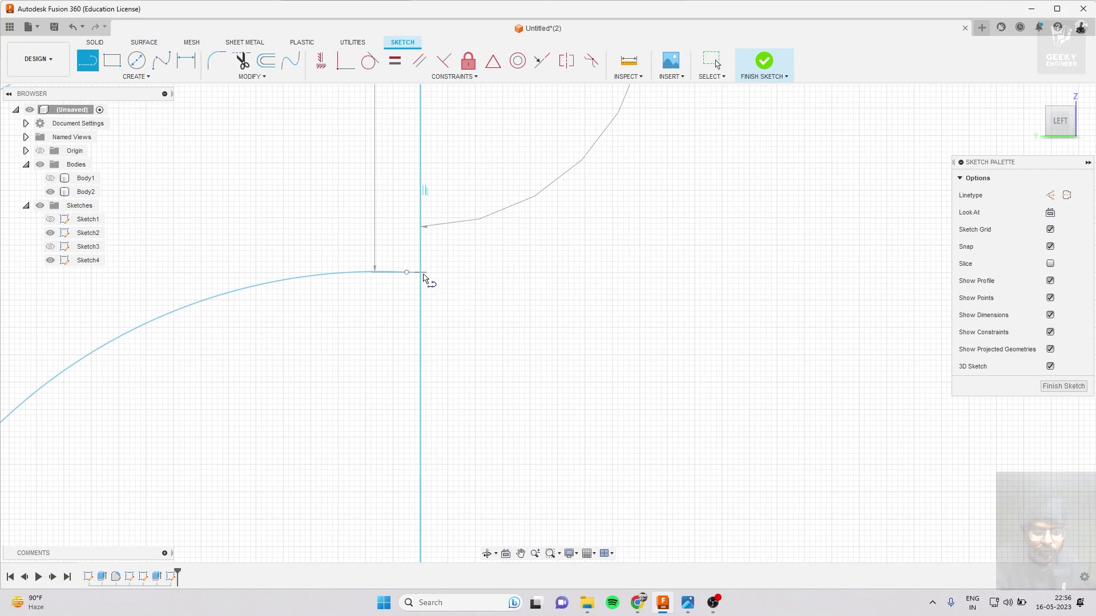
click(423, 275)
scroll(407, 276, down, 3)
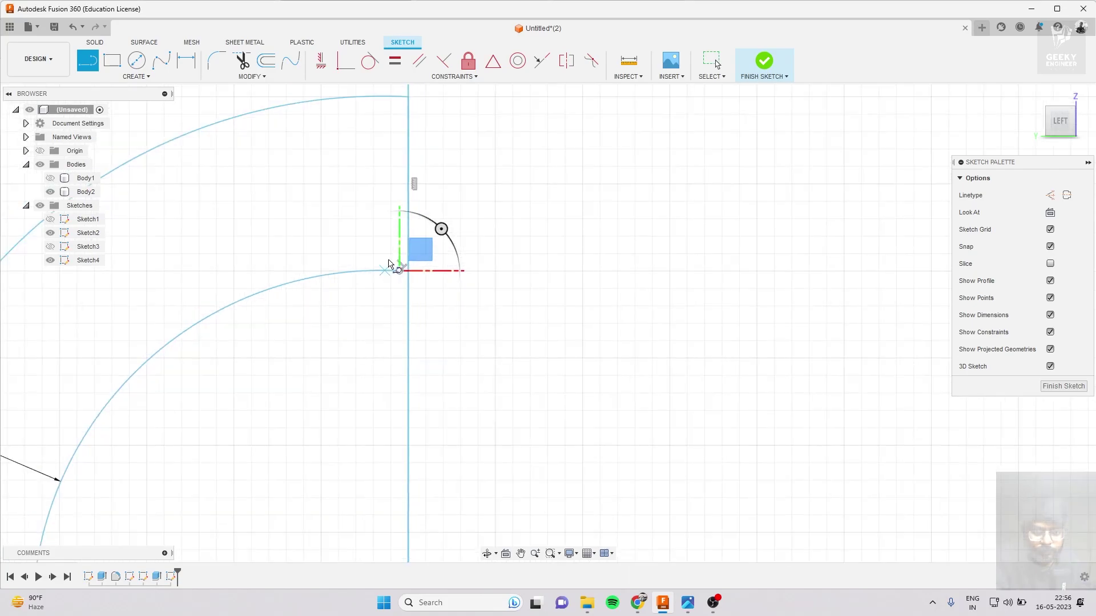
scroll(391, 264, down, 3)
scroll(384, 161, down, 3)
scroll(392, 398, up, 3)
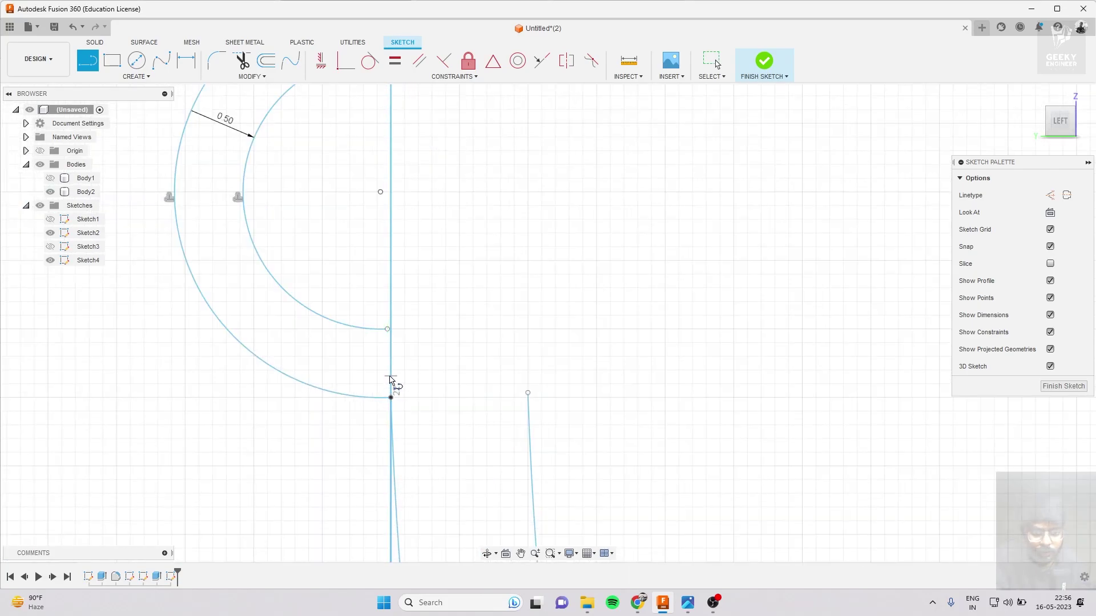
scroll(392, 379, up, 2)
drag(392, 409, 392, 306)
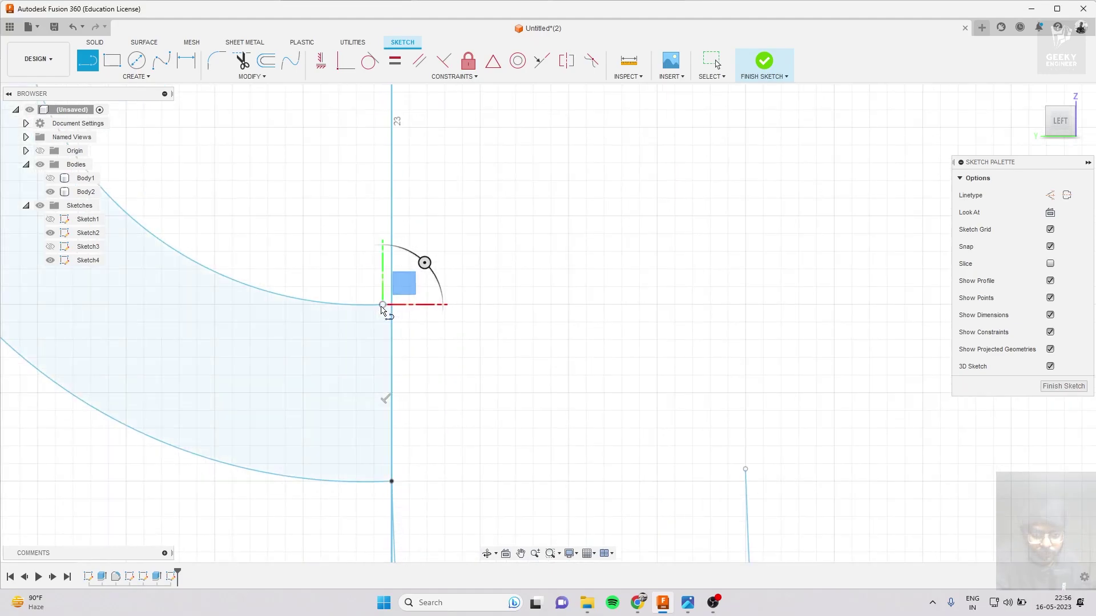
scroll(394, 349, down, 2)
scroll(393, 350, down, 2)
scroll(396, 354, up, 2)
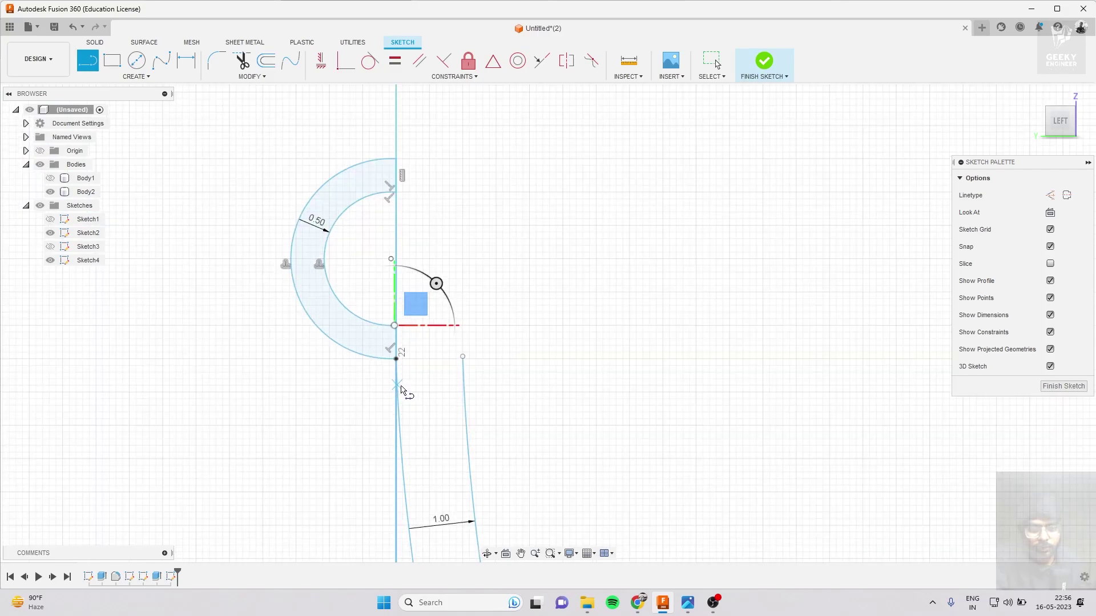
scroll(398, 358, up, 2)
Draw a line from the hook's lower arc end across to the offset curve.
click(394, 351)
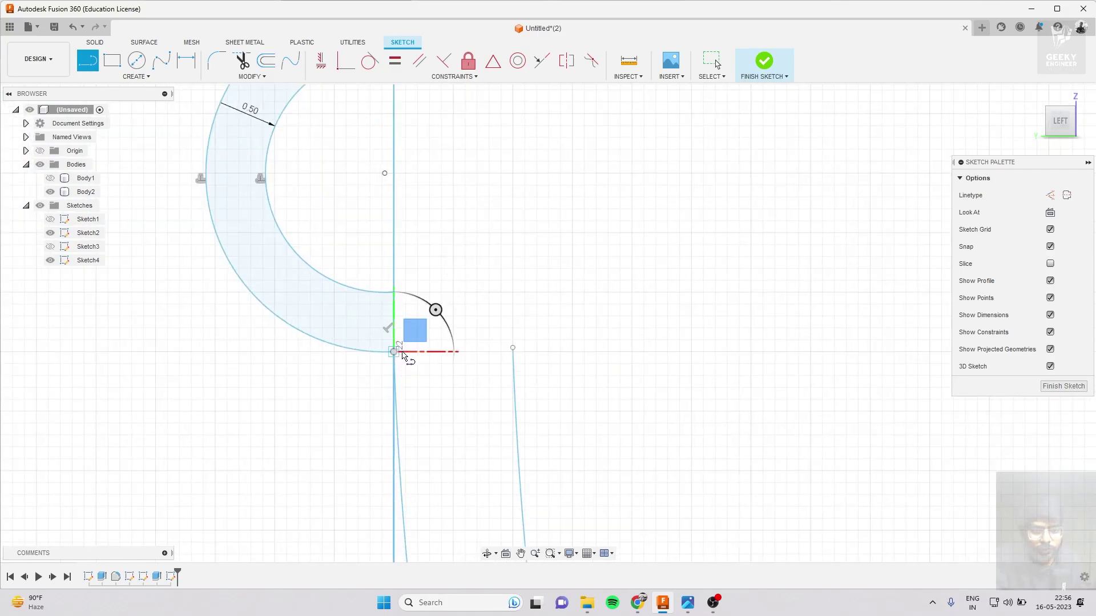
click(513, 350)
scroll(517, 342, down, 2)
scroll(517, 268, down, 2)
scroll(507, 286, down, 2)
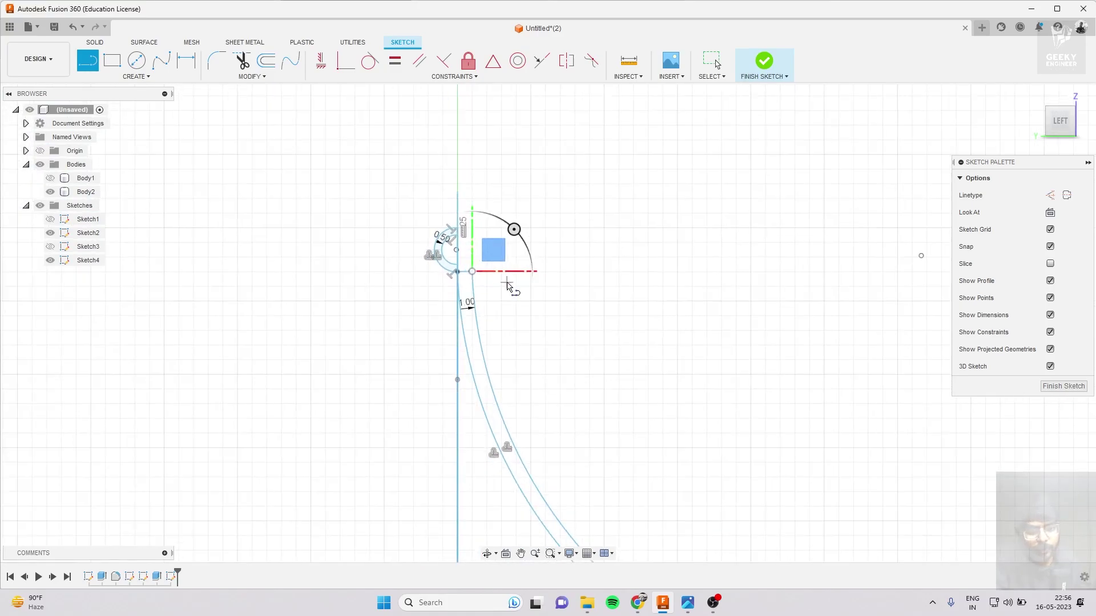
scroll(465, 245, up, 1)
scroll(467, 237, up, 1)
scroll(467, 234, up, 1)
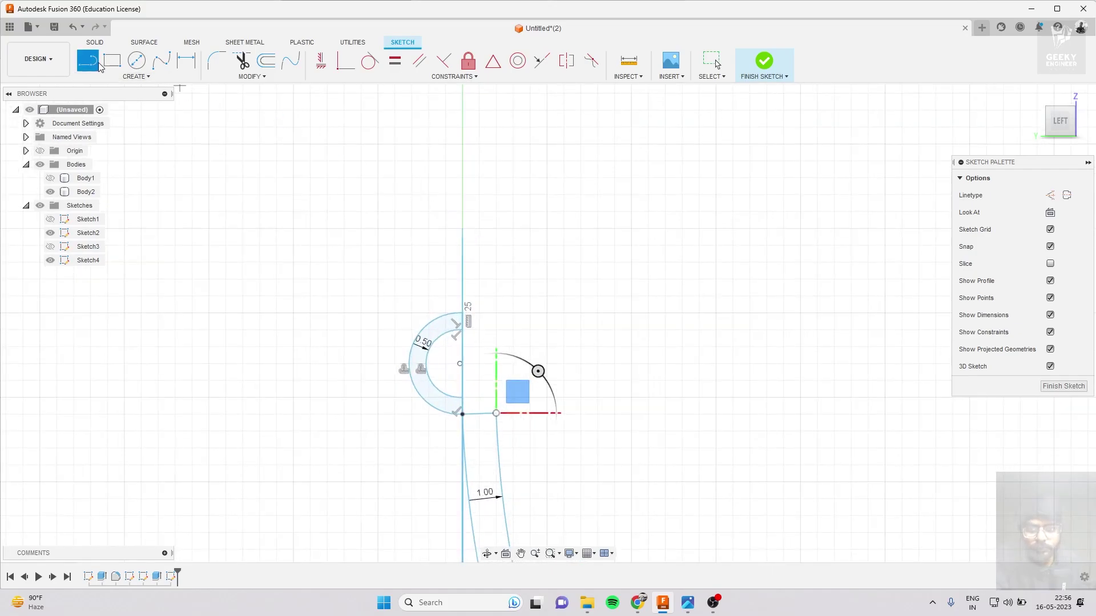
Draw the tab's top, left and bottom edges from the axis top, closing back at the axis above the hook.
click(463, 228)
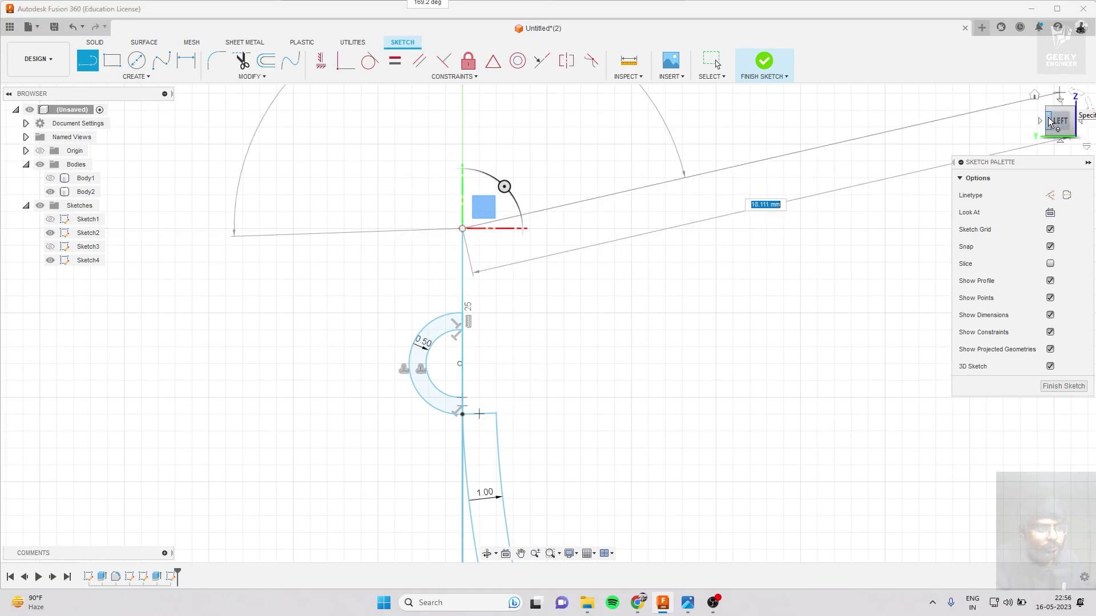
drag(1048, 117, 399, 253)
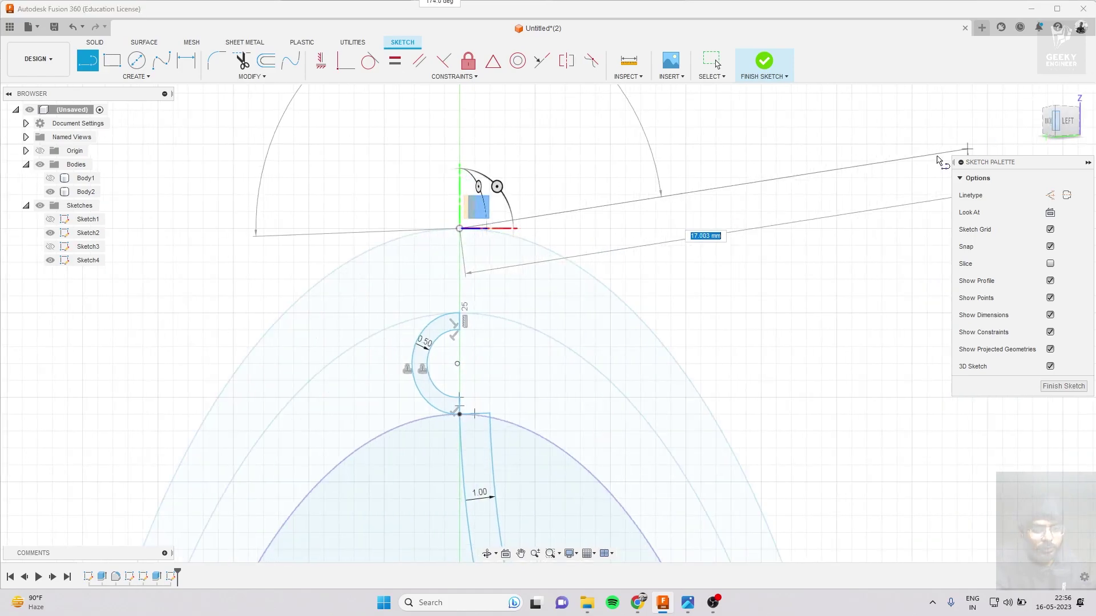
click(1070, 121)
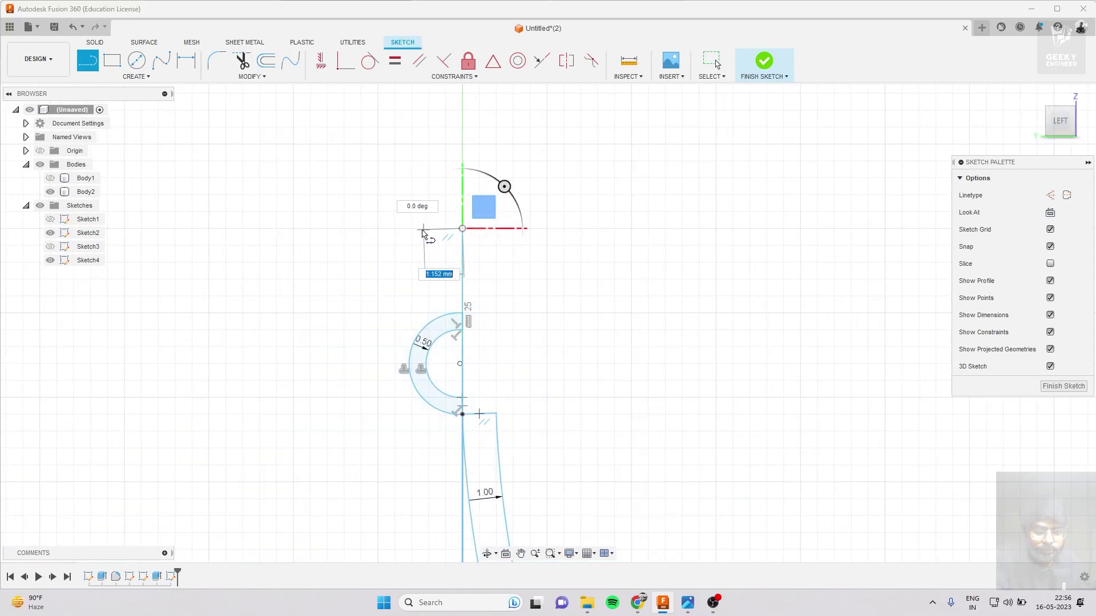
click(409, 230)
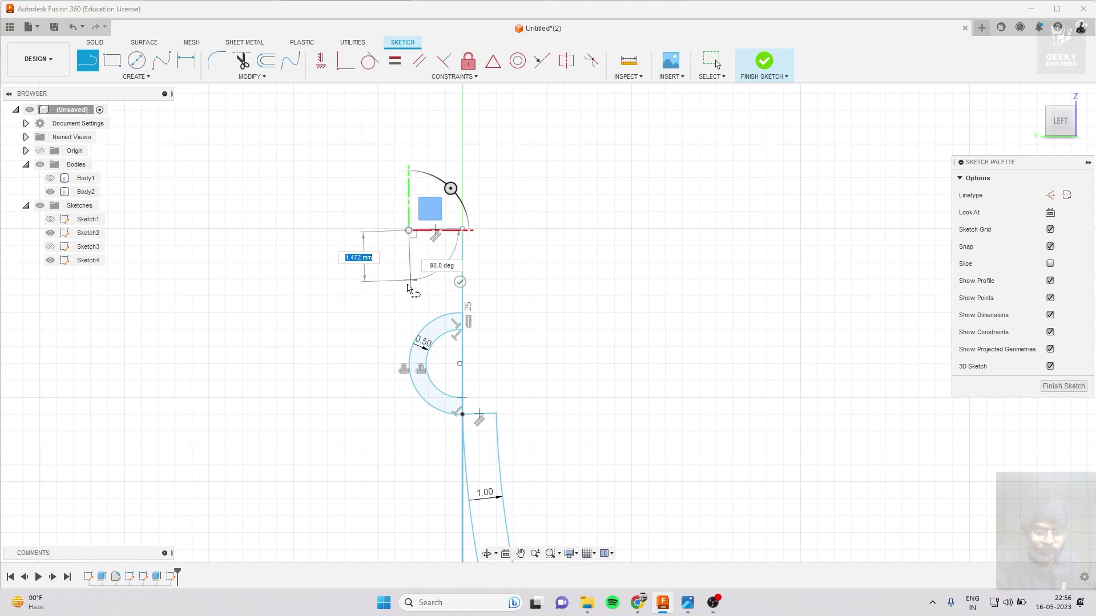
click(410, 315)
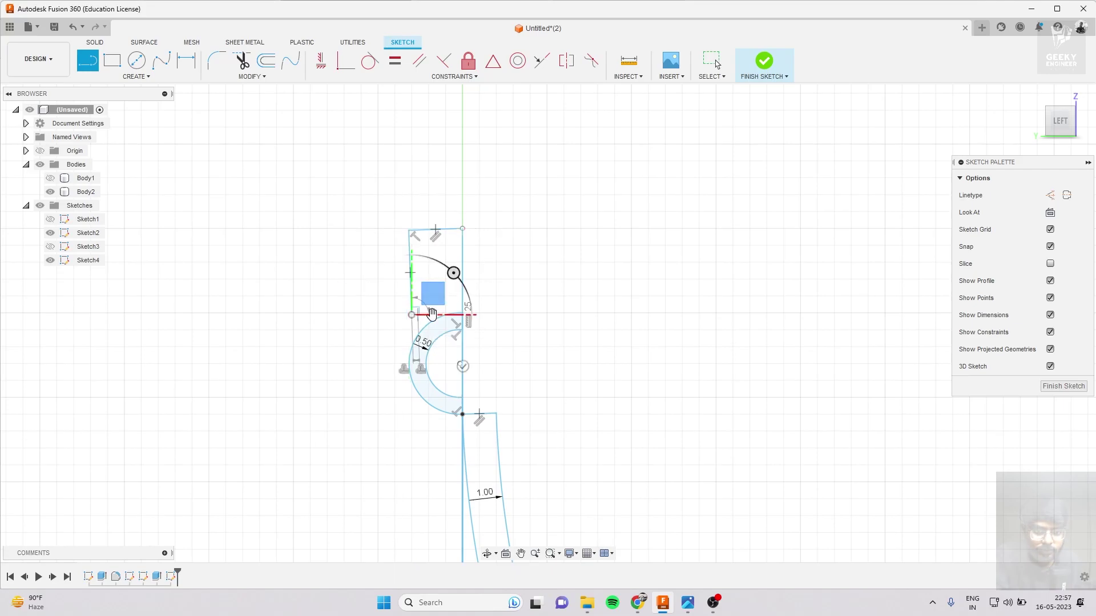
scroll(461, 316, up, 5)
click(464, 315)
scroll(465, 312, down, 3)
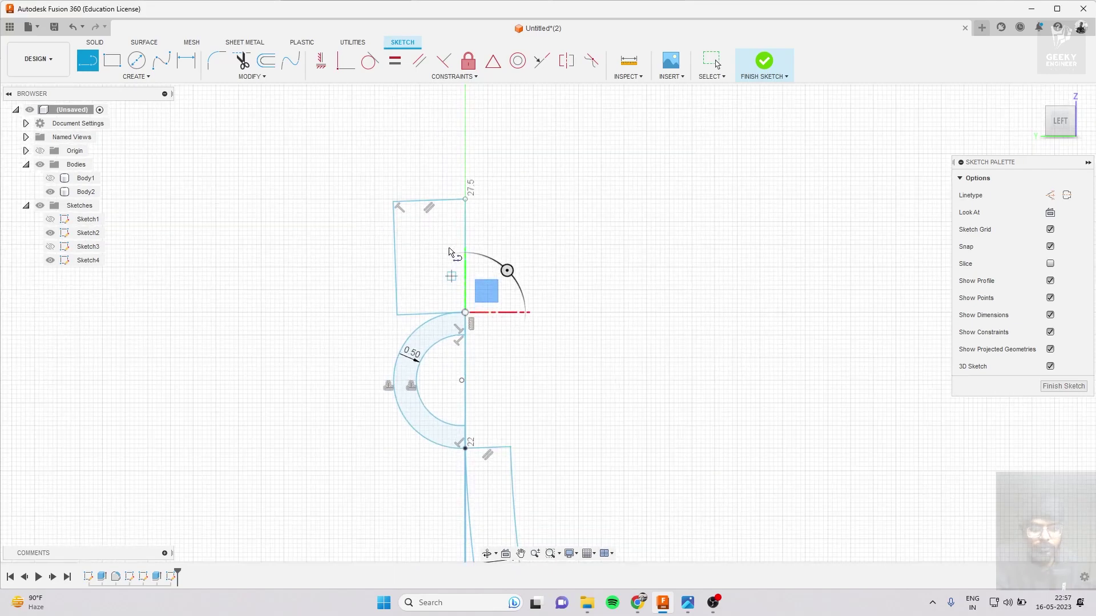
scroll(449, 251, down, 2)
scroll(450, 223, up, 3)
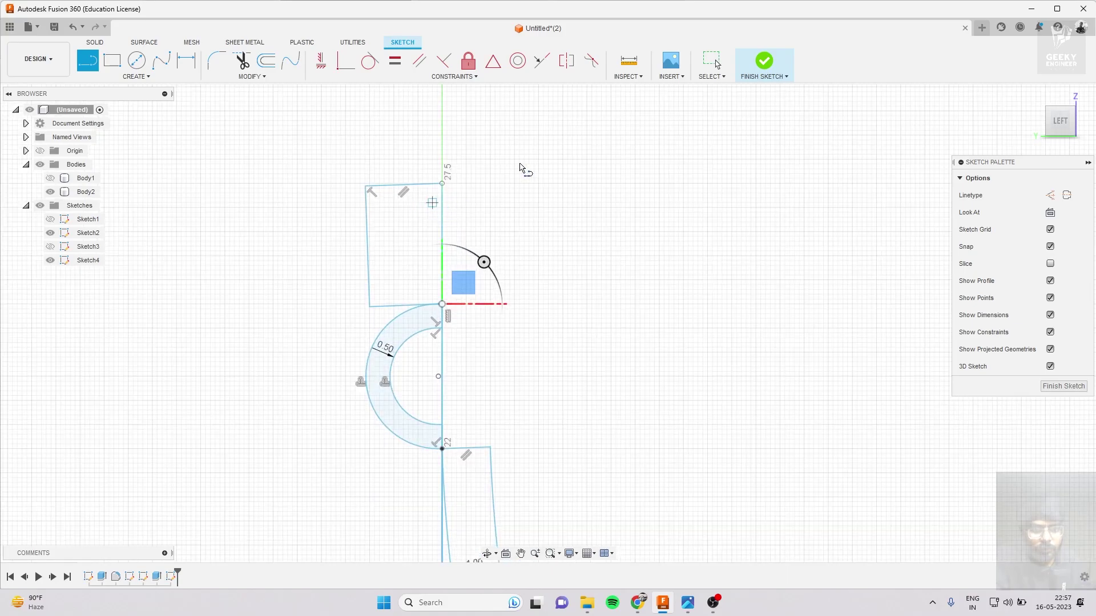
click(764, 61)
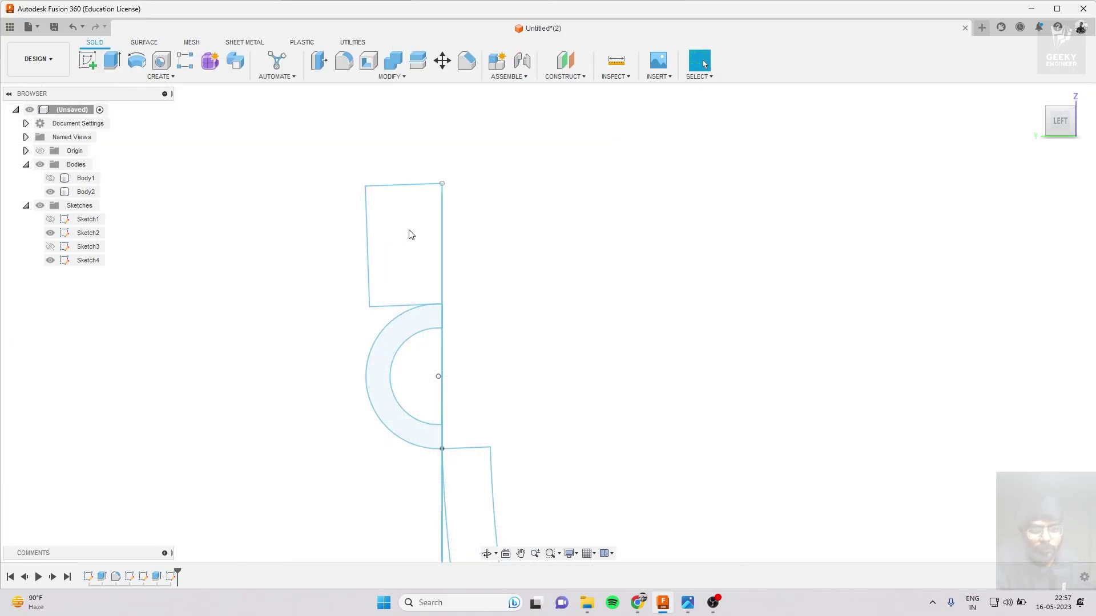
scroll(414, 231, down, 2)
scroll(440, 268, up, 5)
scroll(451, 326, up, 3)
scroll(437, 263, down, 6)
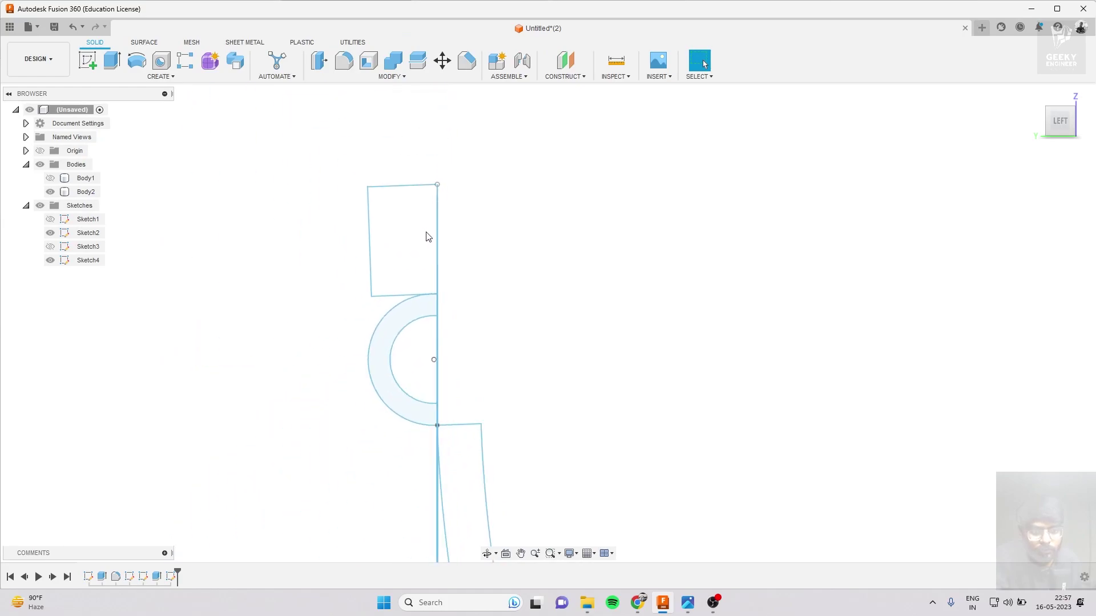
scroll(427, 236, down, 2)
scroll(437, 228, down, 1)
scroll(451, 234, down, 1)
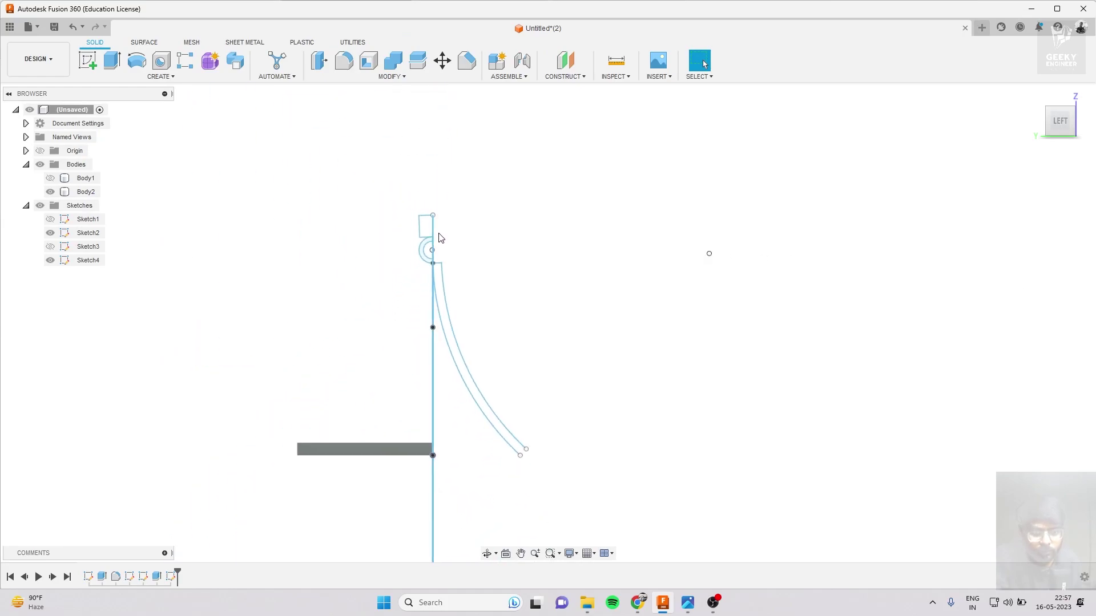
scroll(416, 230, up, 3)
scroll(419, 206, up, 2)
scroll(432, 211, up, 2)
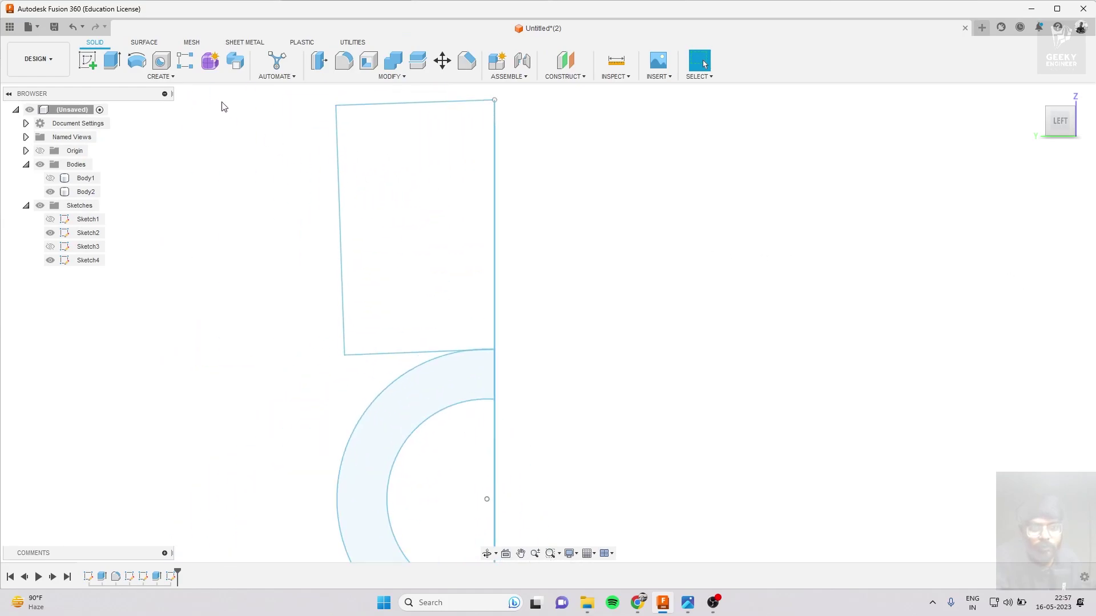
click(73, 28)
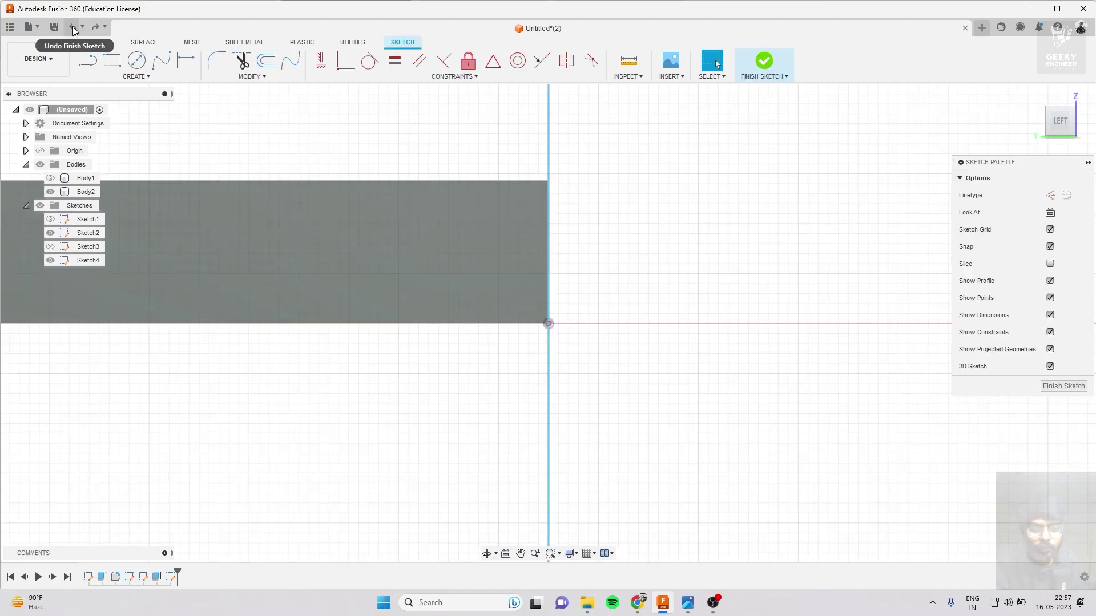
scroll(510, 522, down, 3)
scroll(509, 485, down, 1)
scroll(491, 217, up, 1)
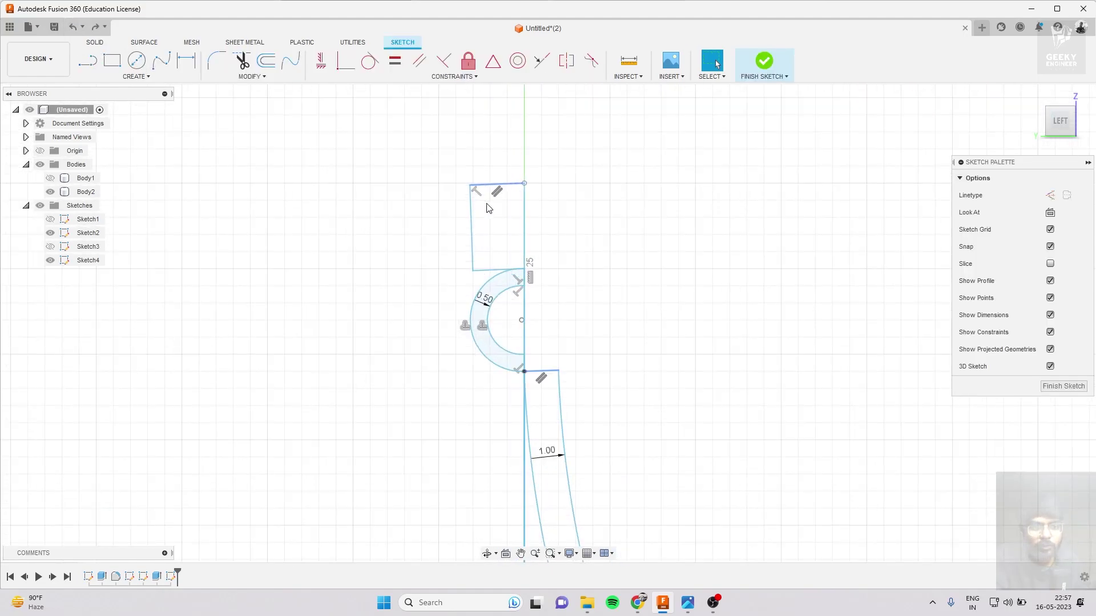
scroll(489, 189, up, 2)
scroll(490, 183, up, 2)
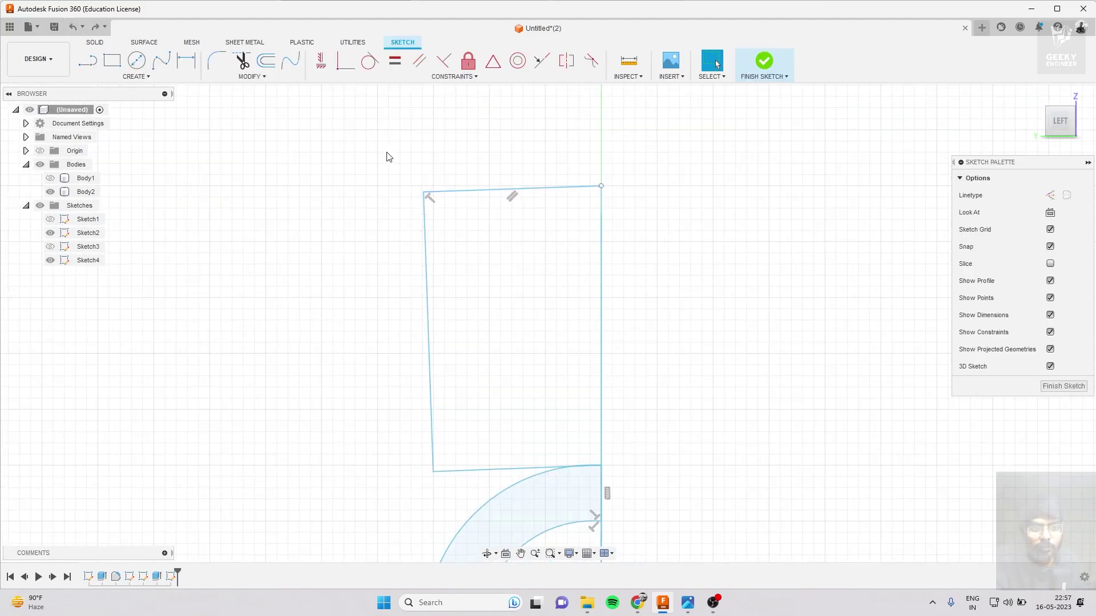
Undo the tab lines and start a new line at the top of the axis.
click(75, 31)
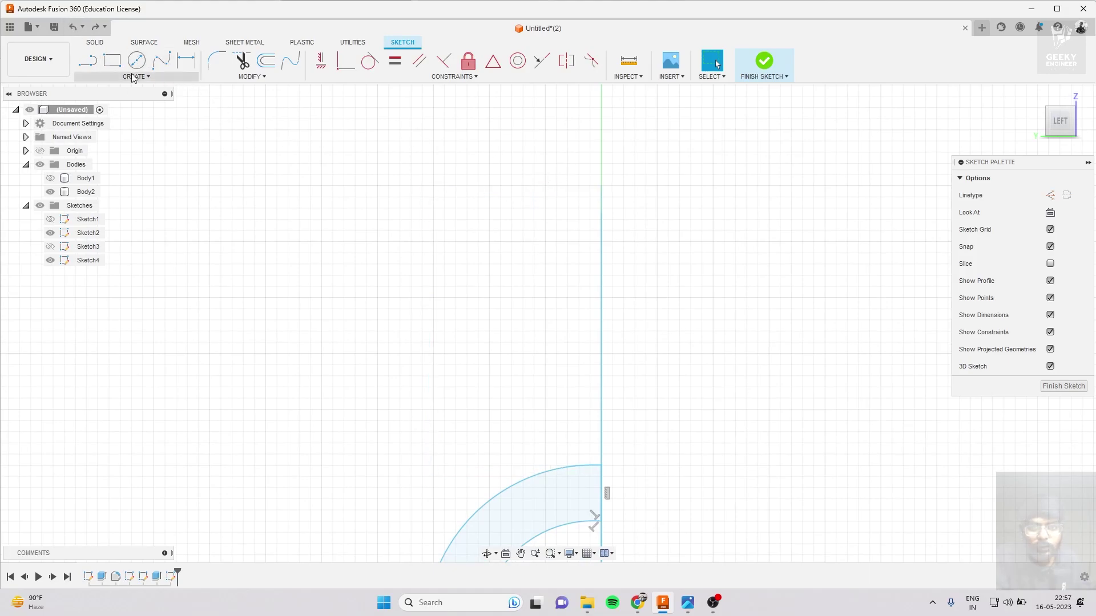
key(l)
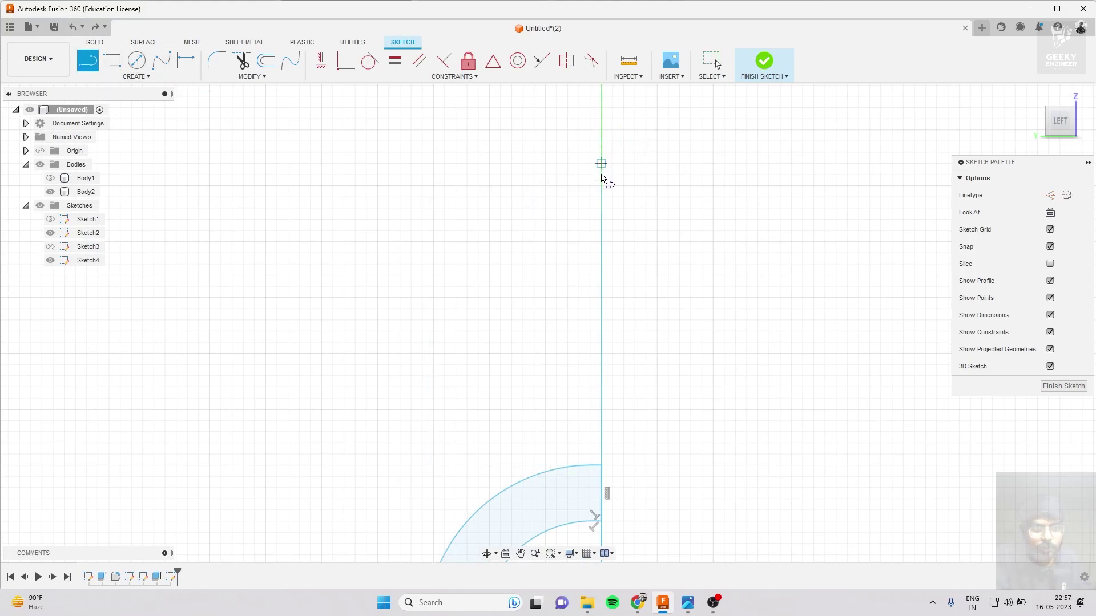
mouse_move(1059, 122)
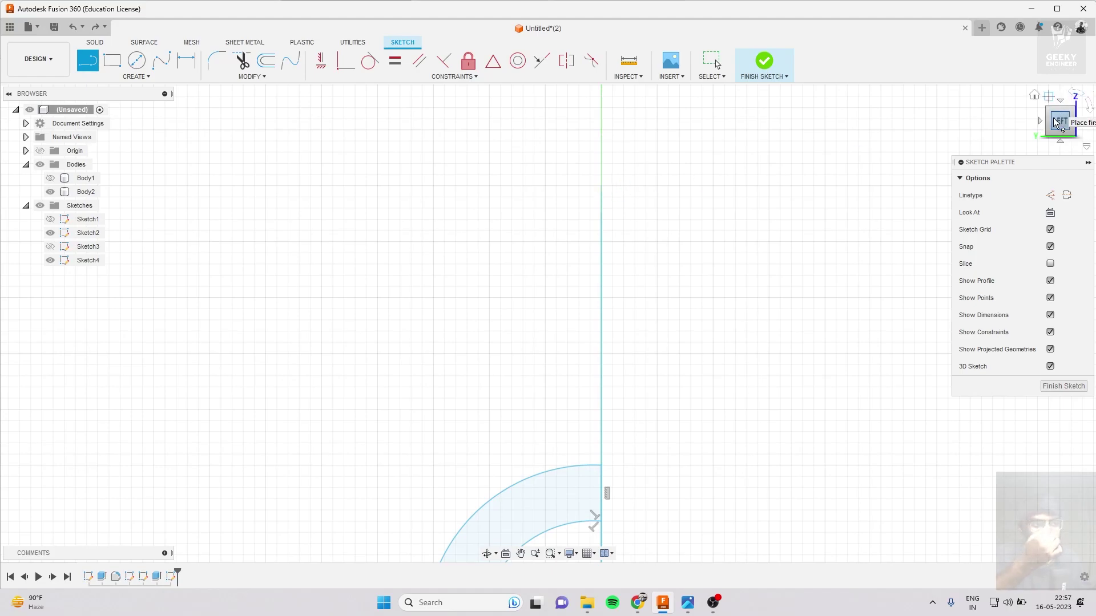
drag(1055, 123, 698, 224)
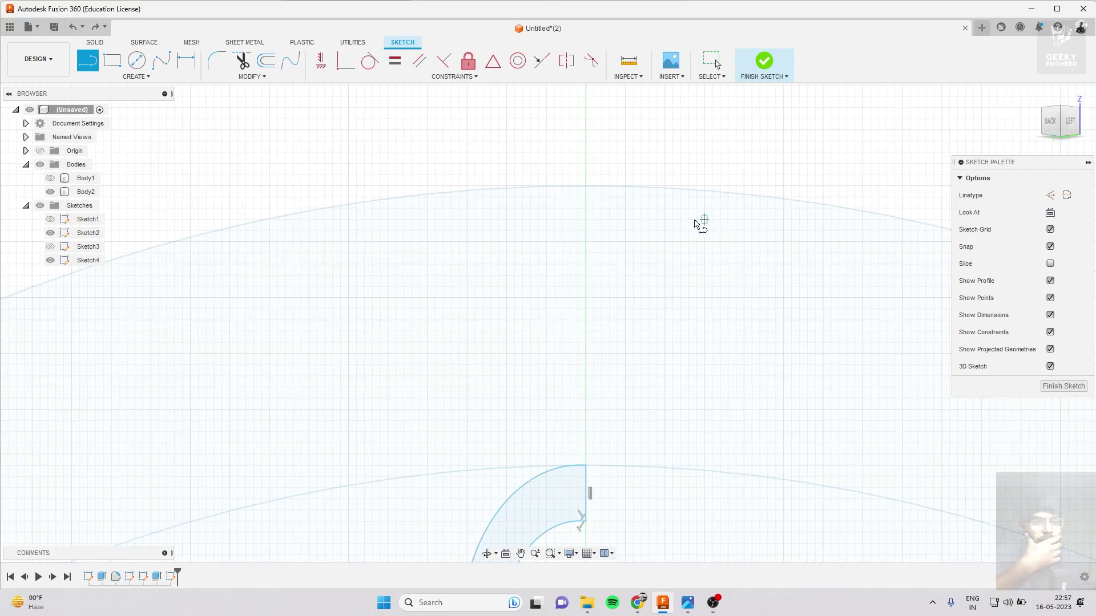
click(585, 186)
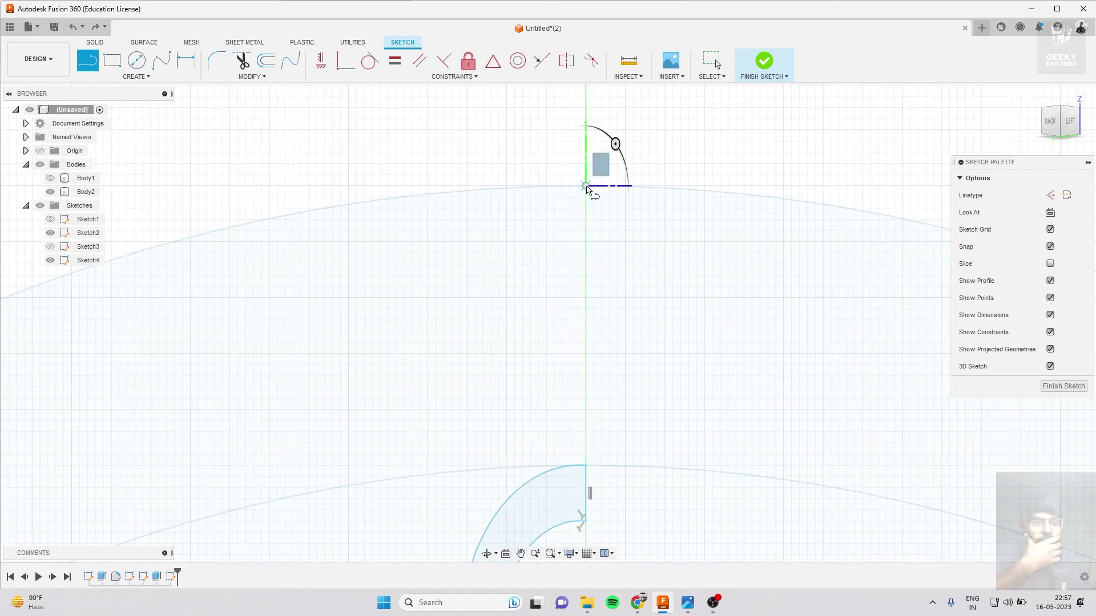
click(1068, 129)
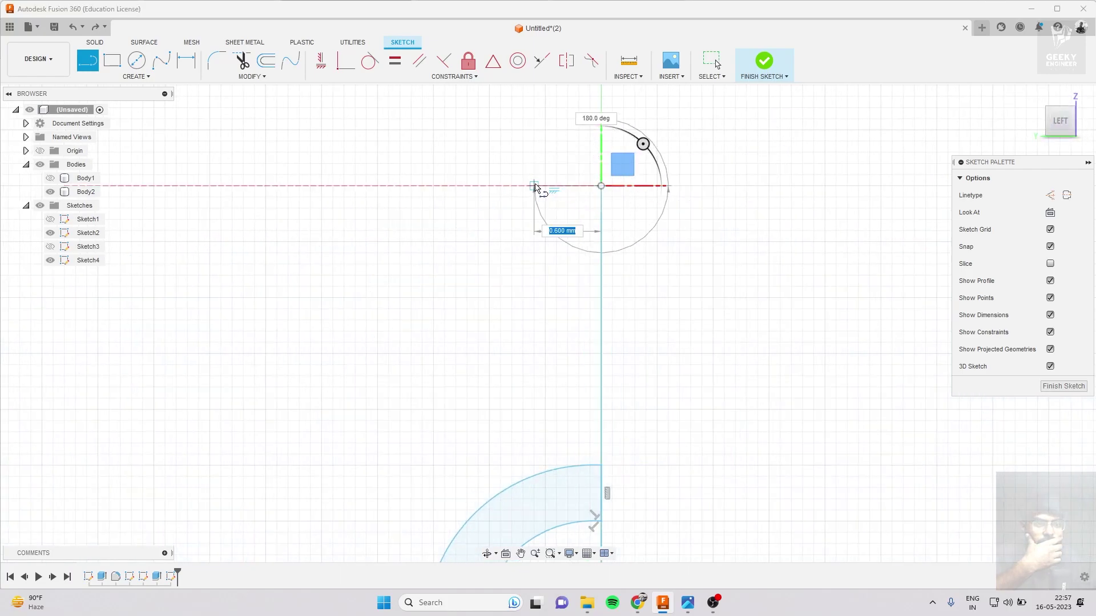
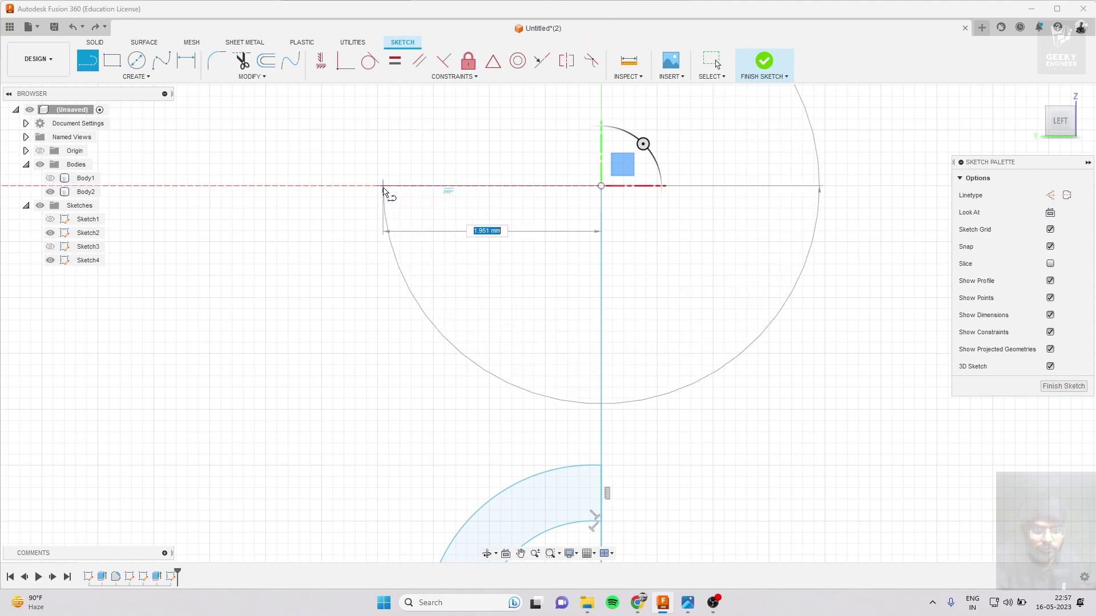
Draw the rectangle's 2 mm and 2.5 mm edges against the axis above the surround.
click(380, 186)
scroll(388, 194, down, 1)
scroll(411, 217, down, 2)
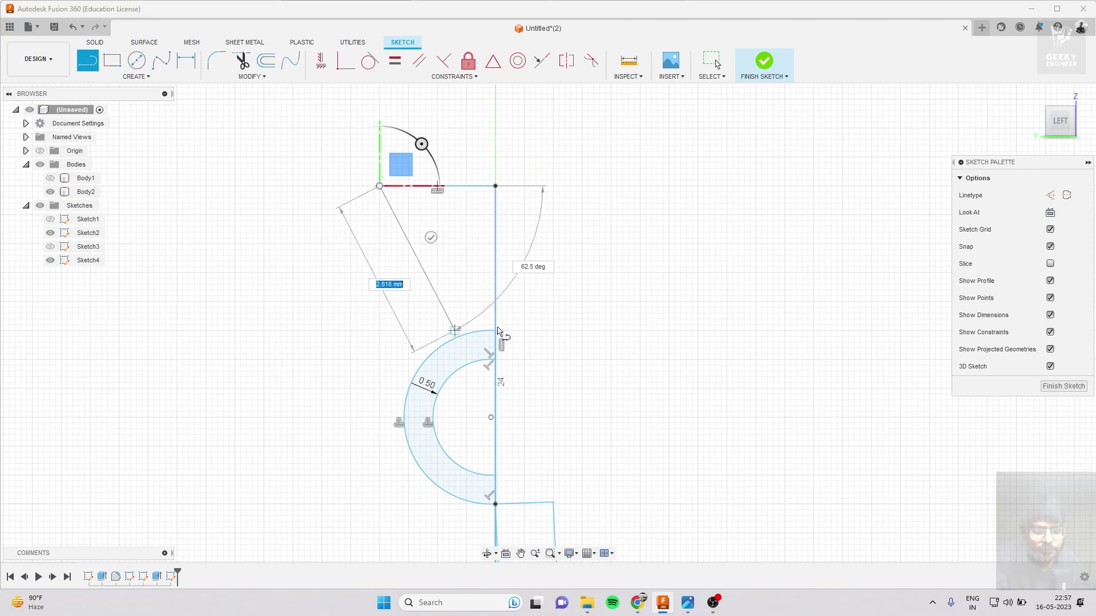
click(379, 329)
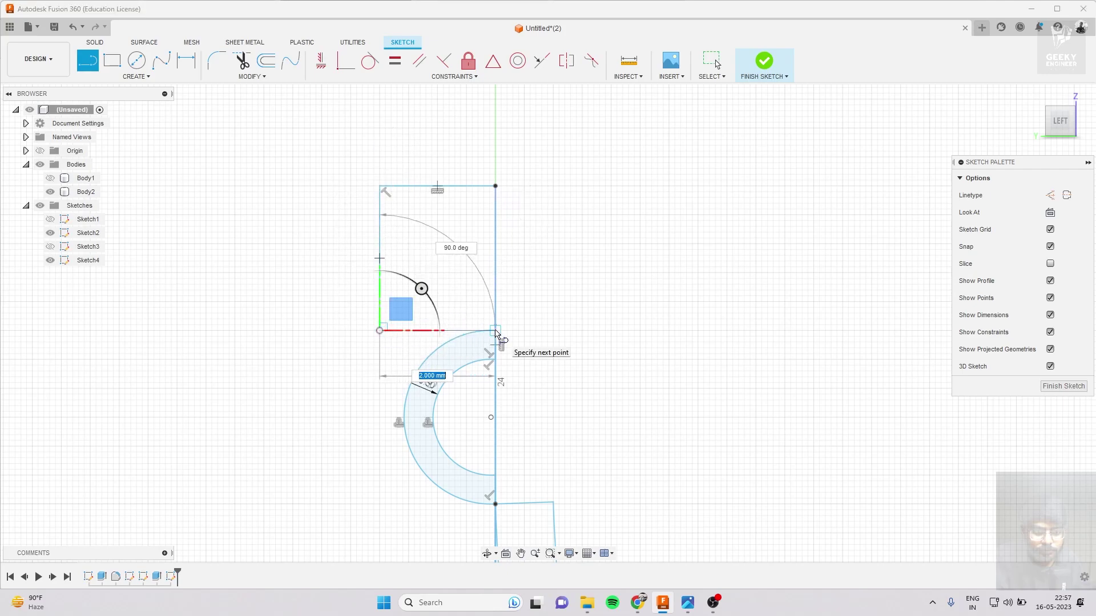
Orbit the sketch and glance at the speaker reference images in Chrome.
shift+middle_drag(495, 331, 542, 190)
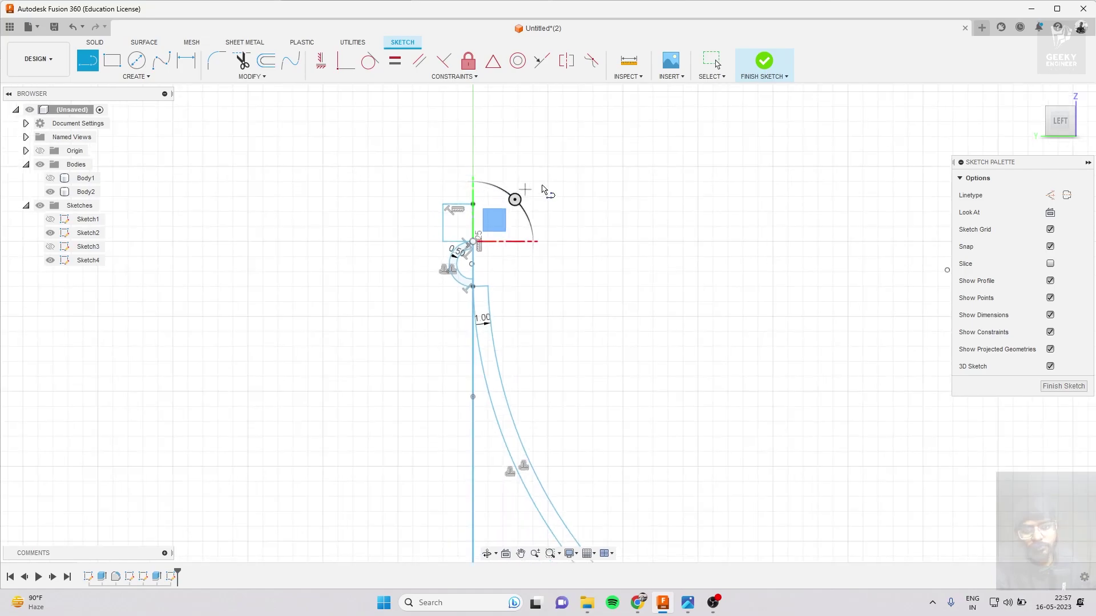
click(636, 604)
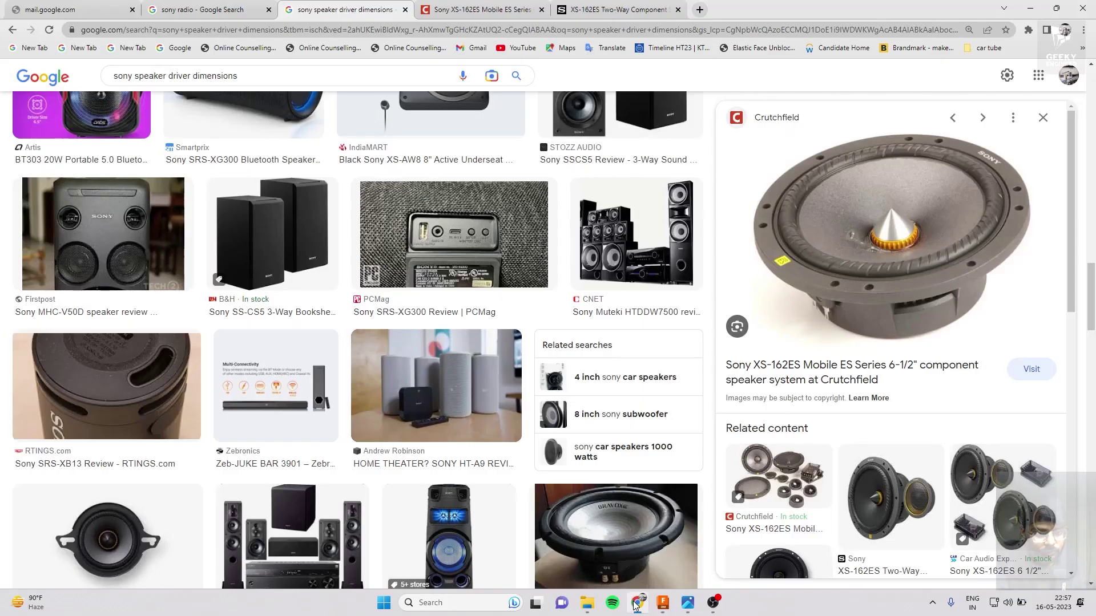
click(636, 603)
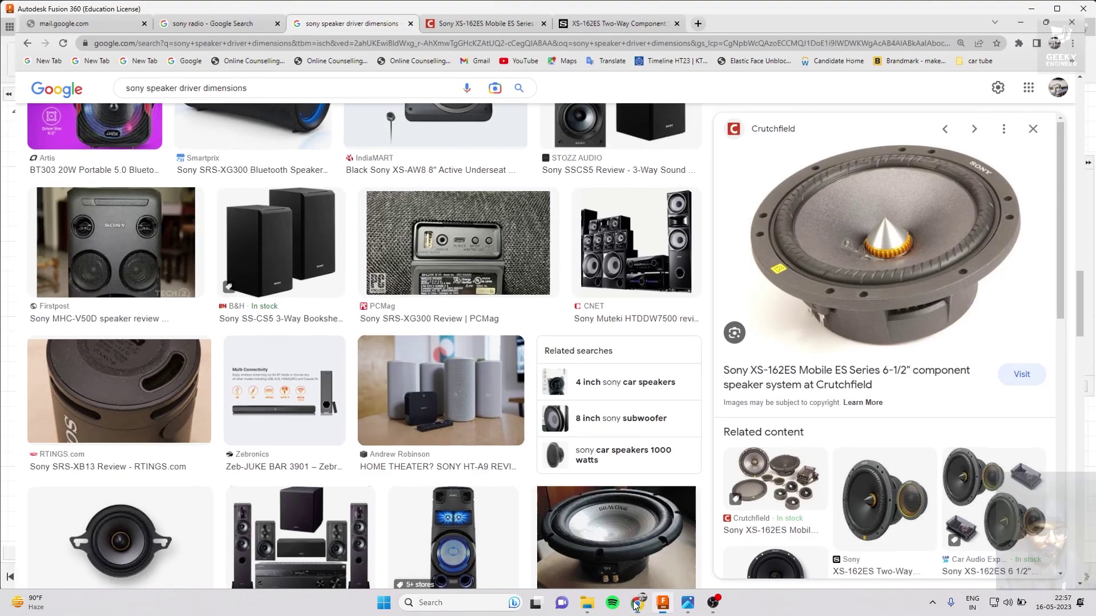
Undo the rectangle's last bottom line, then zoom around the open two-edge outline.
scroll(432, 275, up, 3)
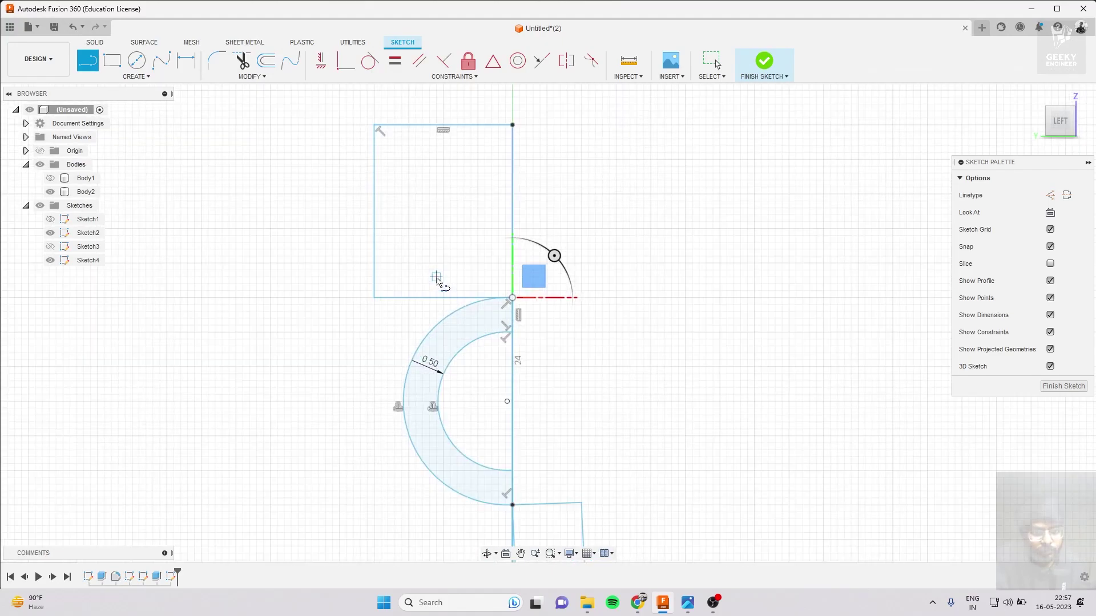
click(72, 31)
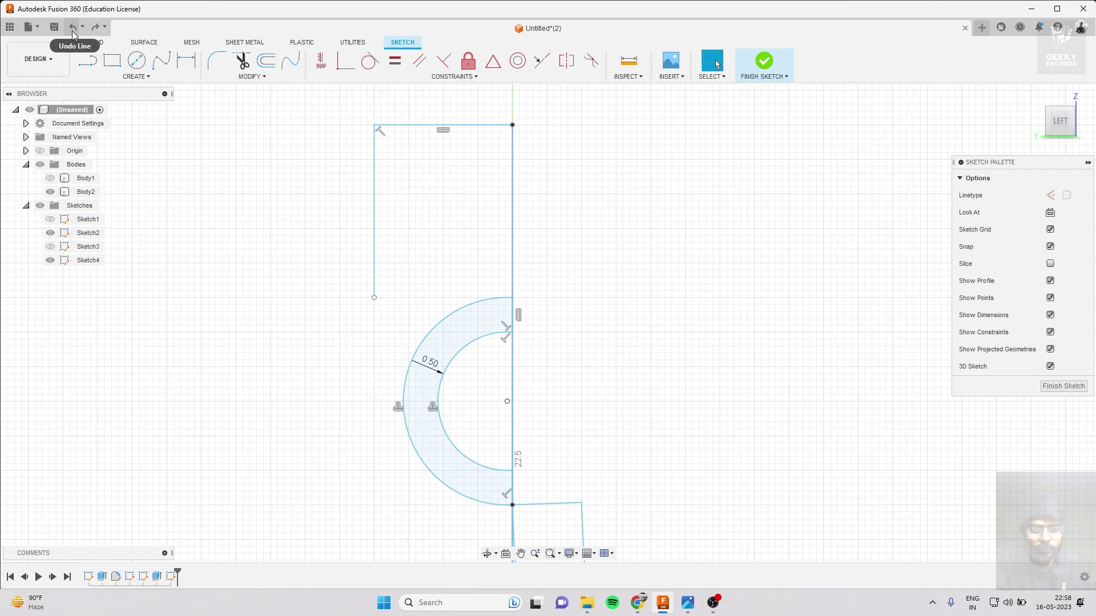
scroll(450, 259, down, 3)
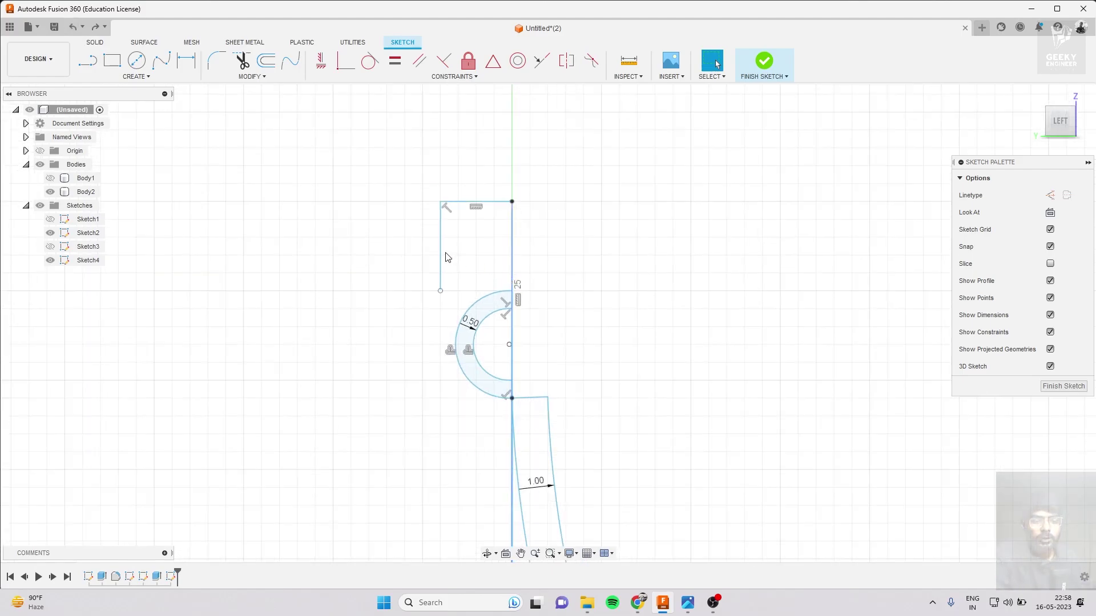
scroll(470, 246, down, 7)
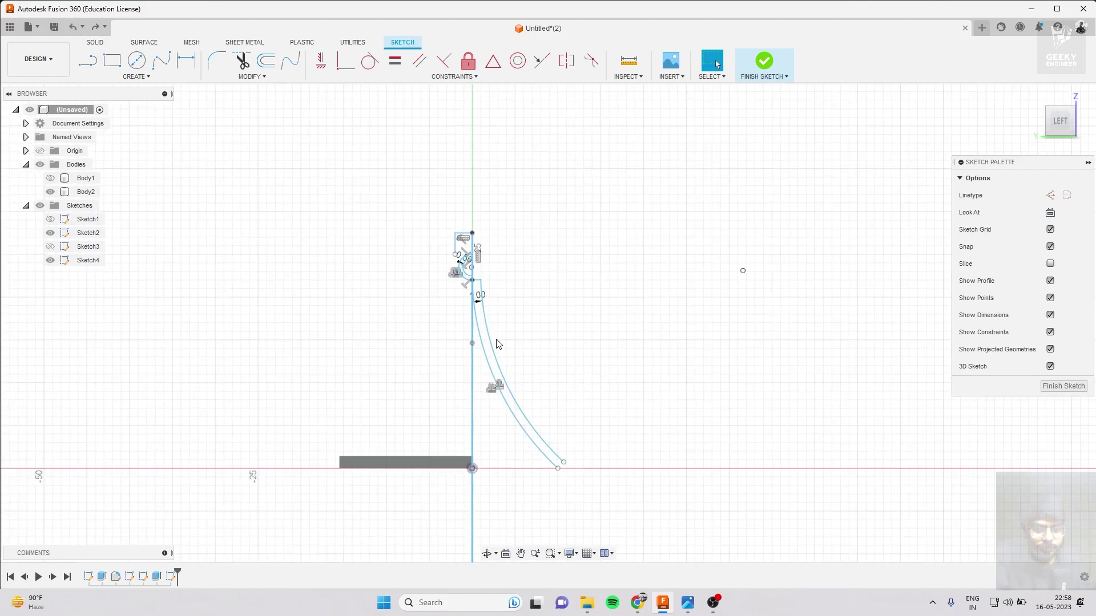
scroll(497, 343, up, 2)
scroll(495, 340, up, 2)
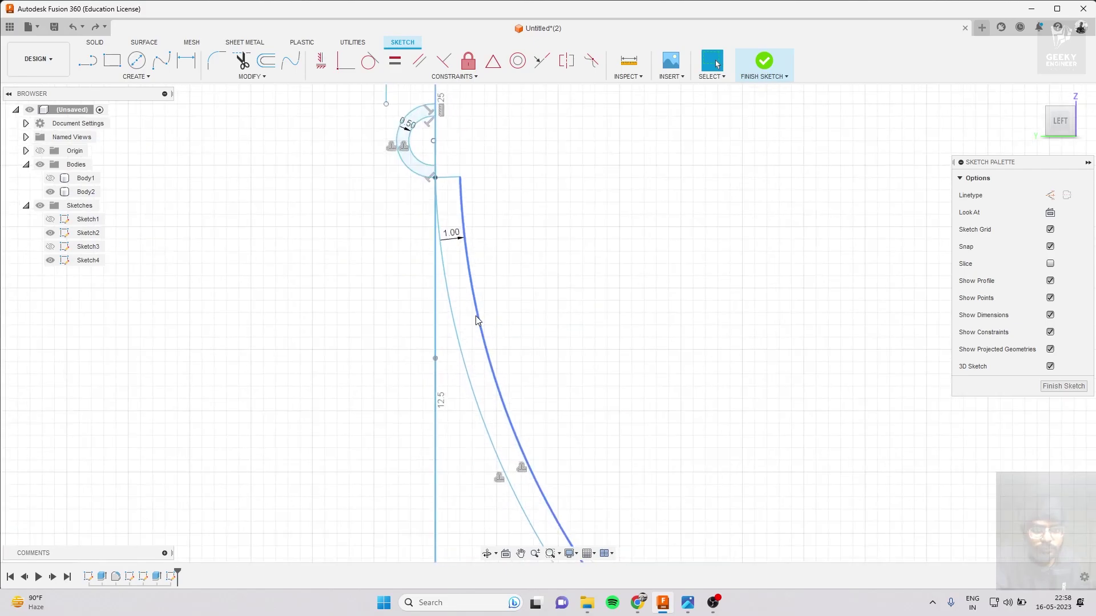
scroll(475, 316, down, 1)
scroll(472, 214, up, 3)
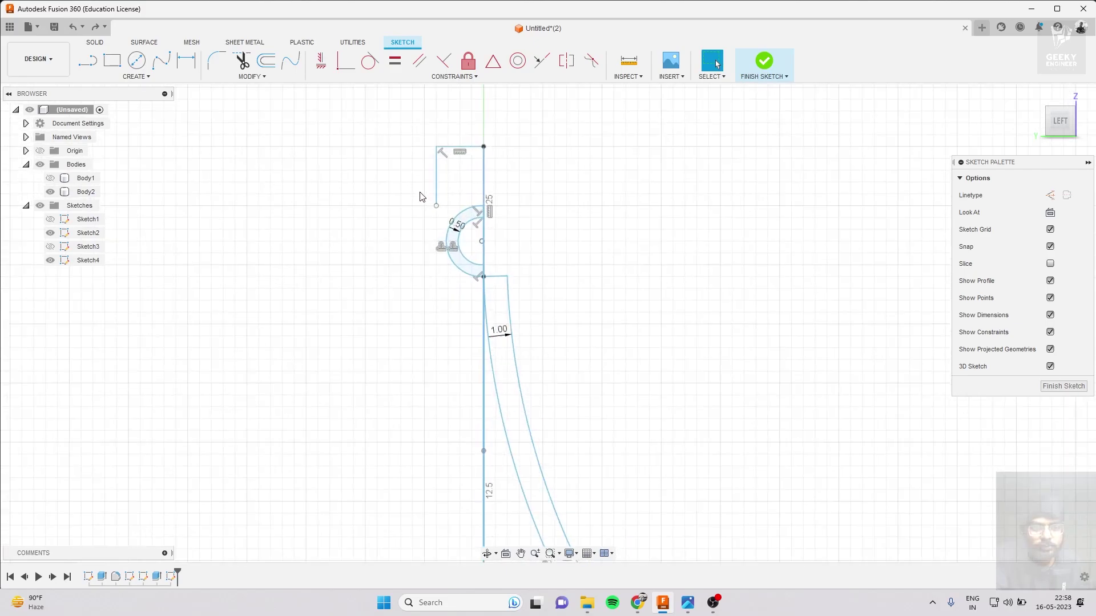
scroll(472, 214, up, 2)
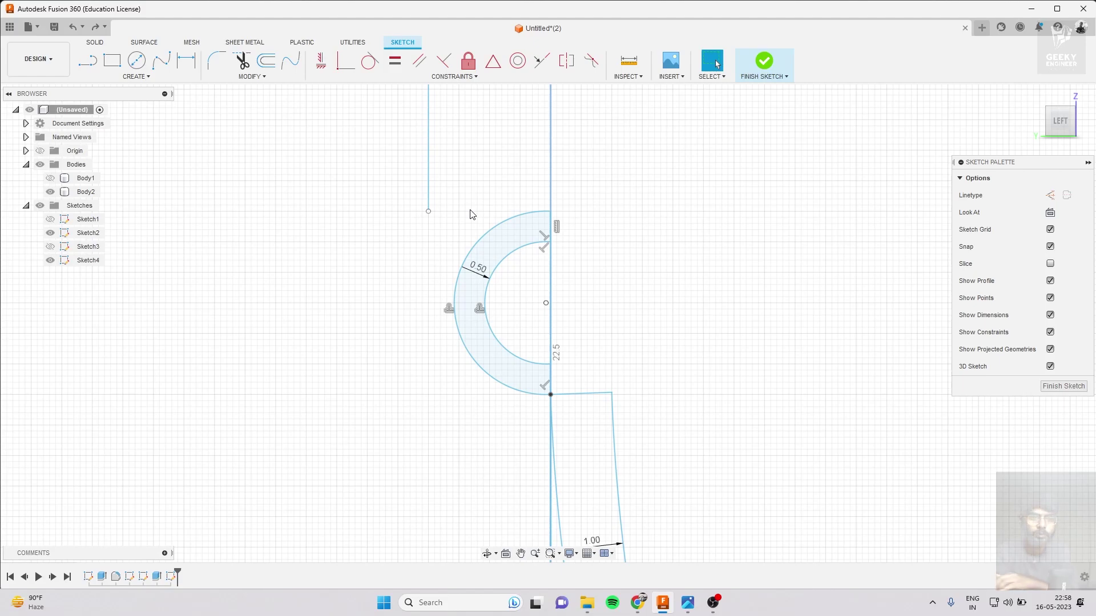
scroll(479, 215, down, 1)
scroll(480, 215, down, 2)
scroll(299, 86, up, 1)
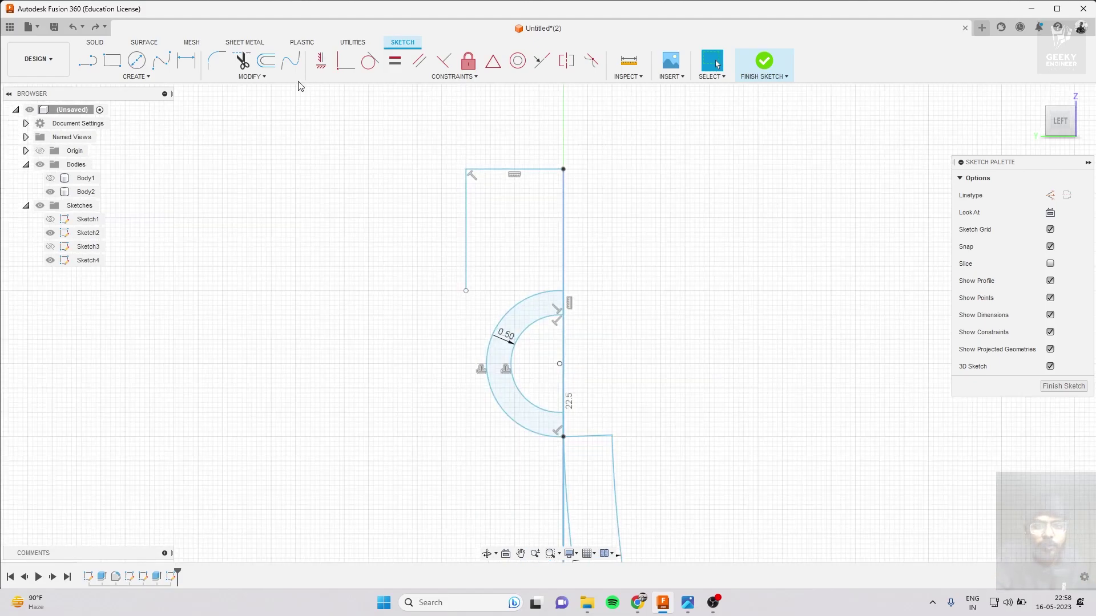
click(136, 77)
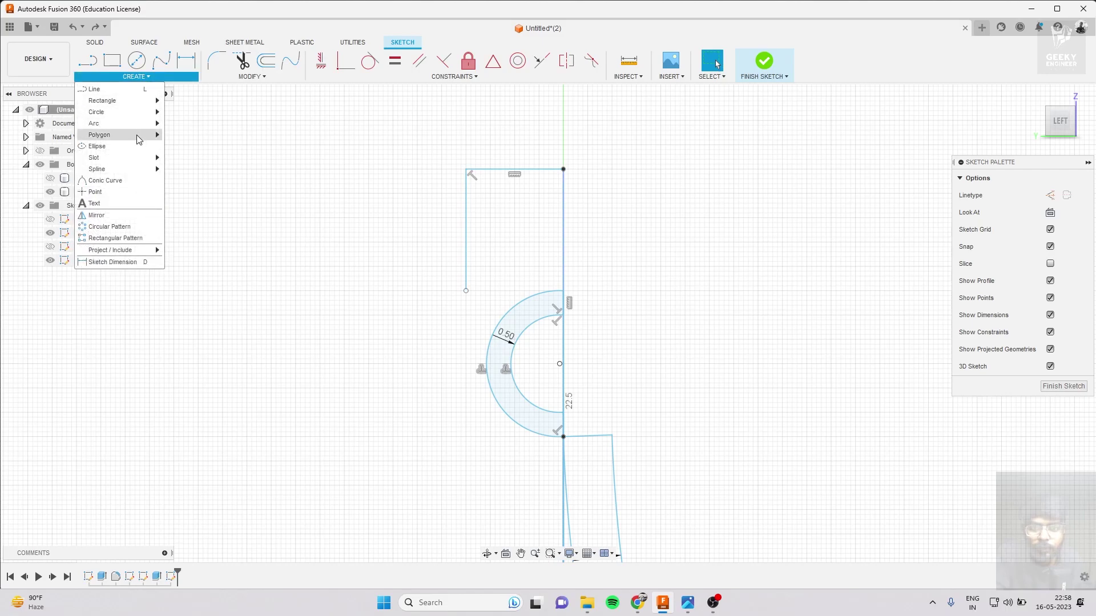
Draw a small half-circle arc centred on the axis endpoint.
click(182, 115)
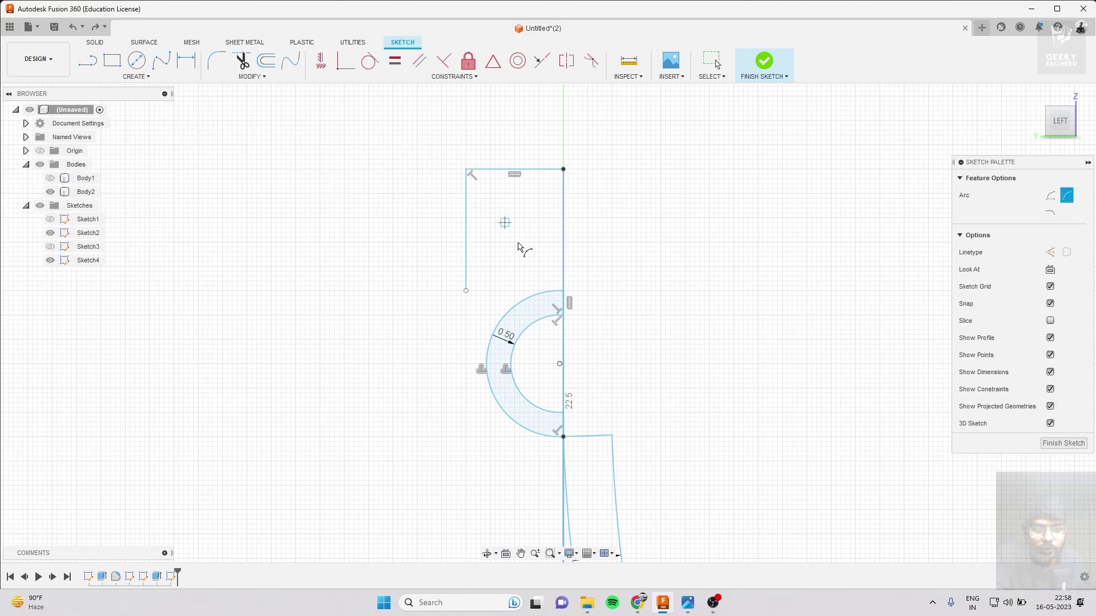
click(564, 291)
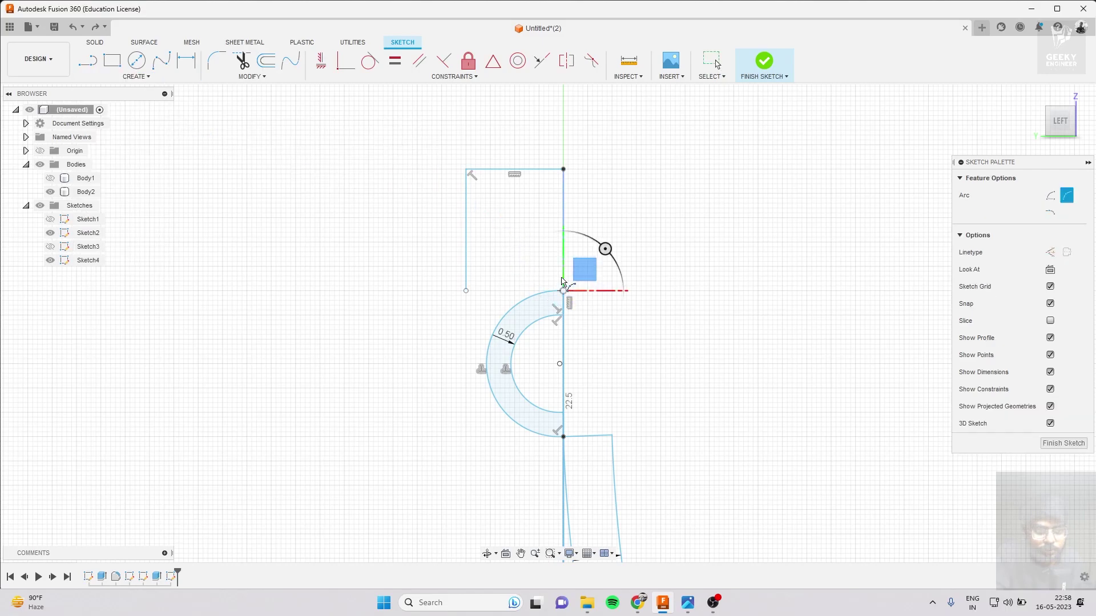
click(563, 242)
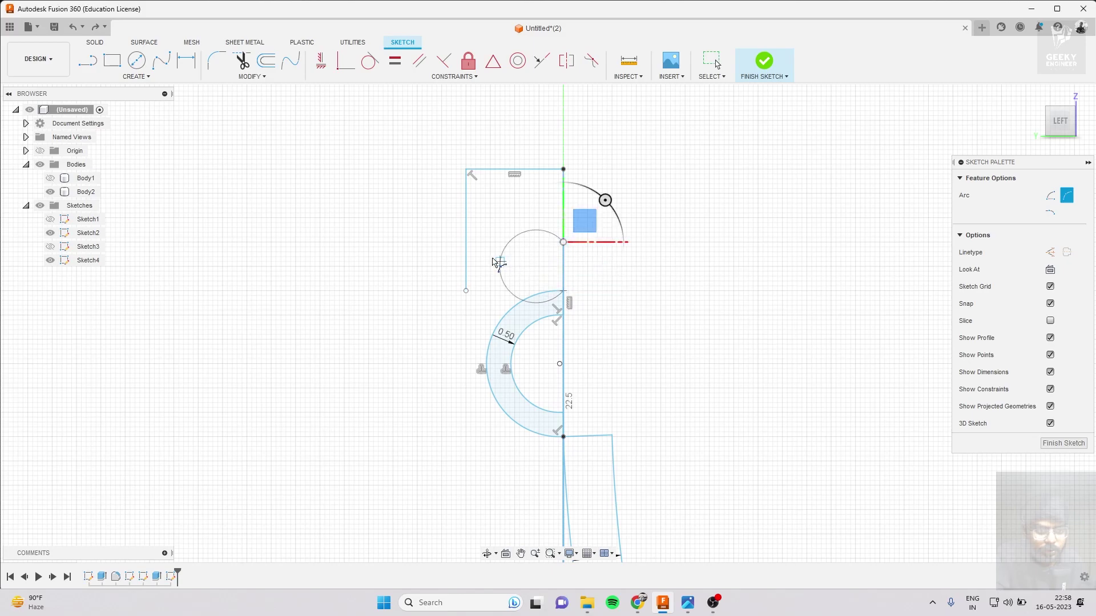
click(542, 272)
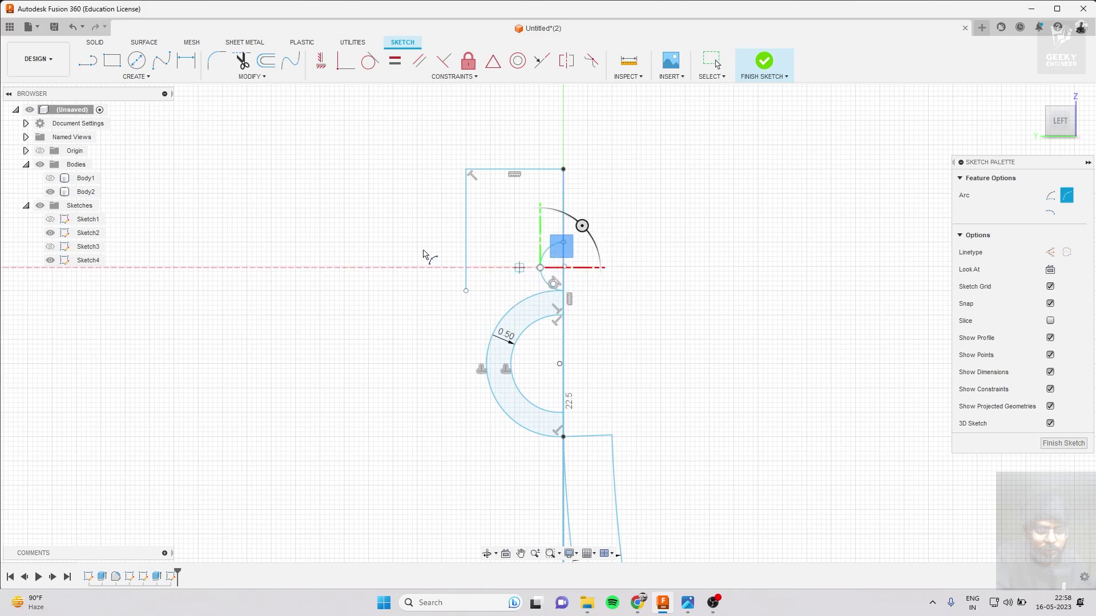
Draw the stepped lower edge across to the axis and finish the sketch.
click(88, 61)
click(467, 291)
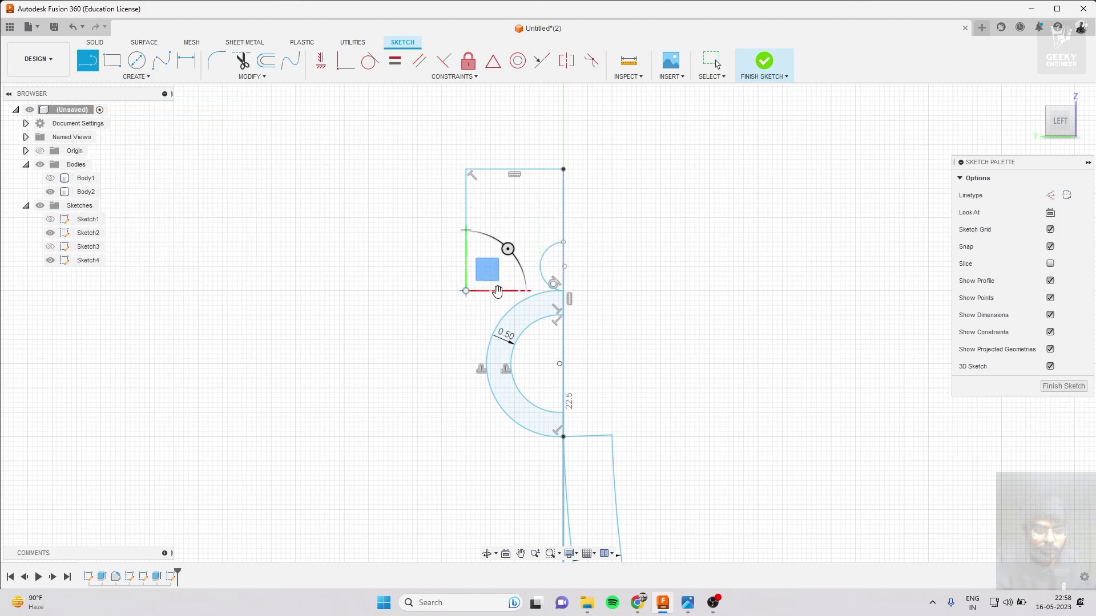
click(517, 292)
scroll(518, 293, up, 3)
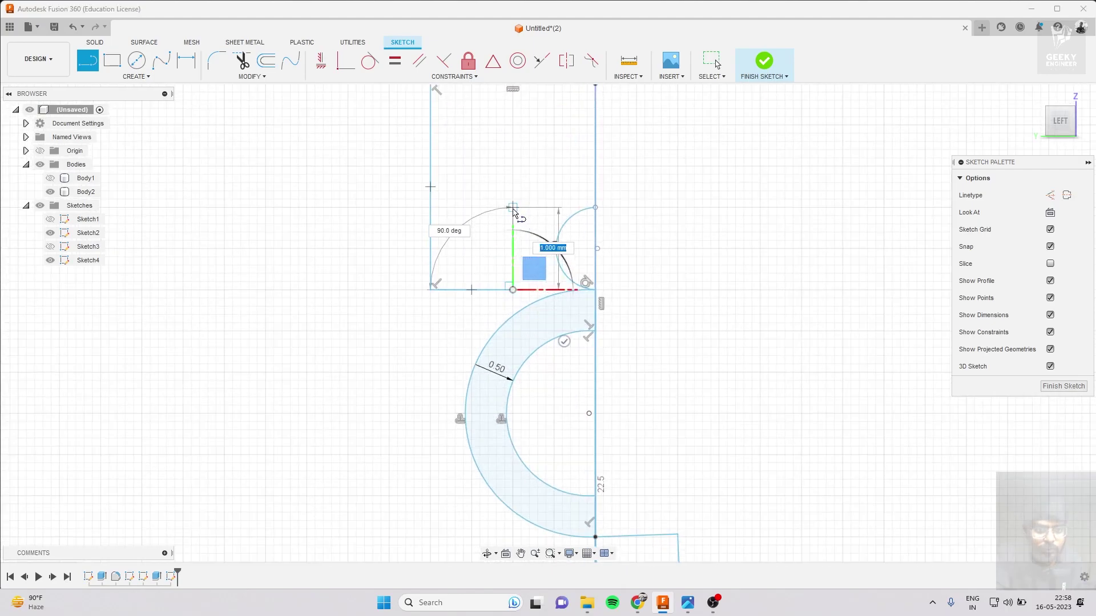
click(513, 207)
click(595, 207)
scroll(542, 251, down, 3)
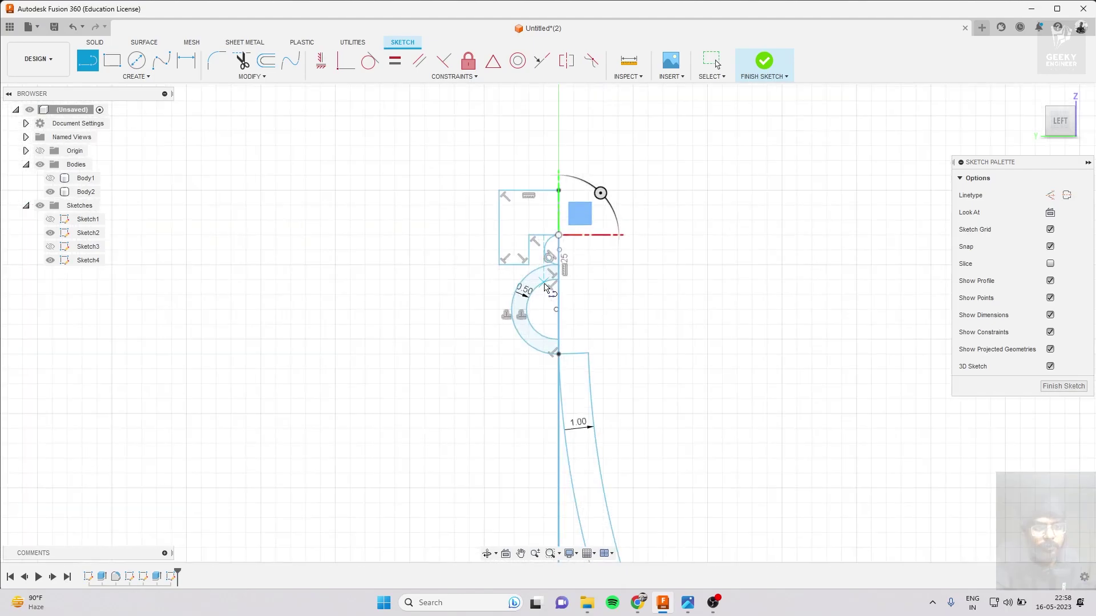
click(752, 73)
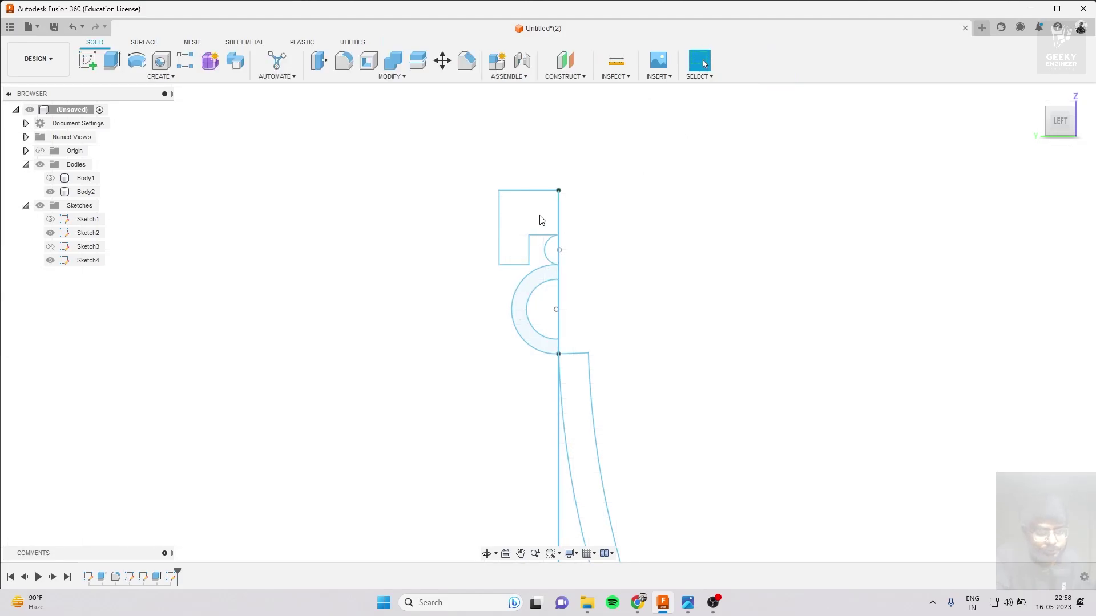
scroll(534, 208, down, 2)
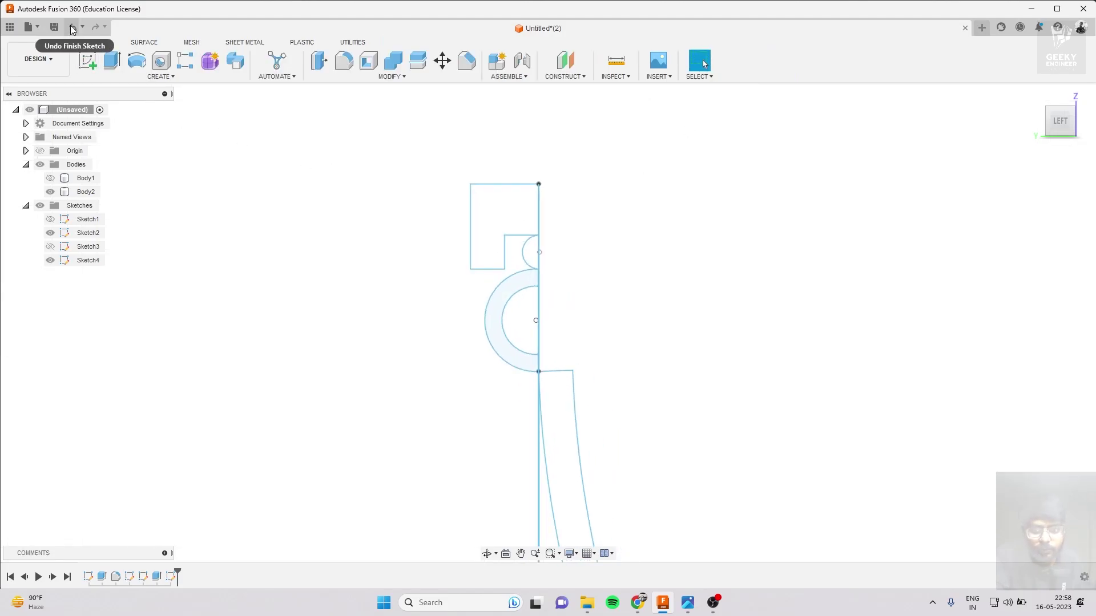
Undo Finish Sketch to keep editing the profile.
scroll(545, 147, up, 5)
key(ctrl+z)
scroll(580, 499, down, 3)
scroll(570, 217, up, 3)
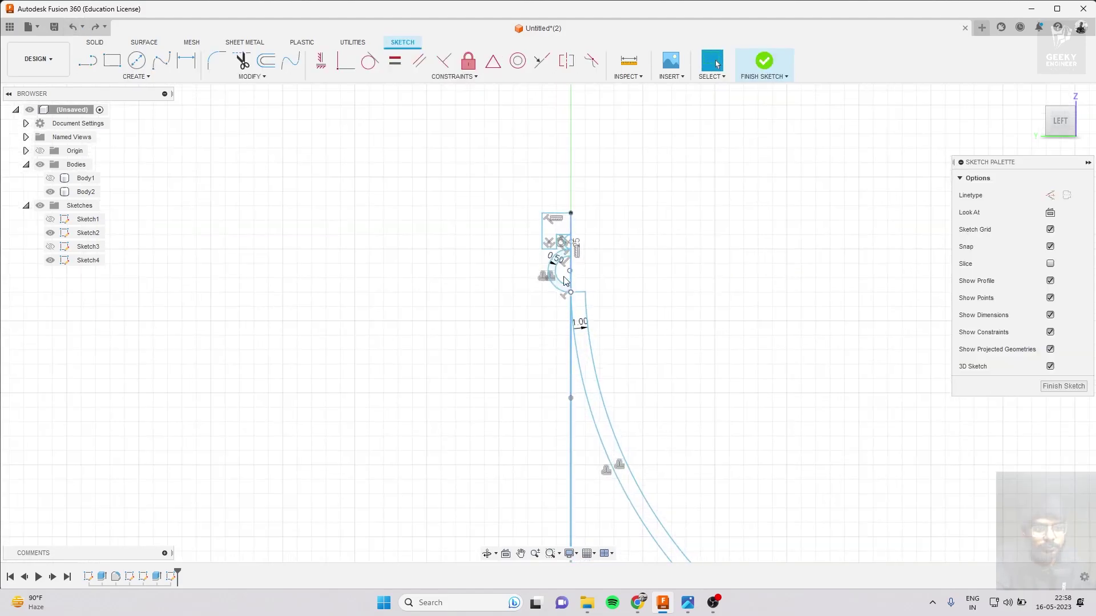
scroll(576, 182, up, 2)
scroll(576, 182, up, 3)
scroll(588, 343, up, 2)
scroll(584, 440, up, 3)
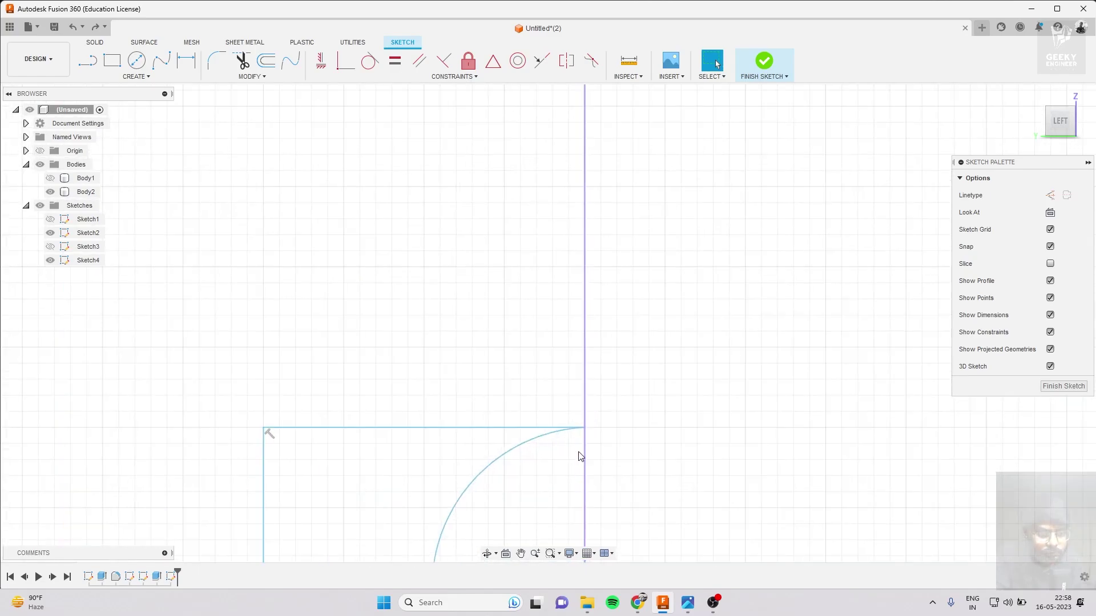
scroll(593, 462, down, 4)
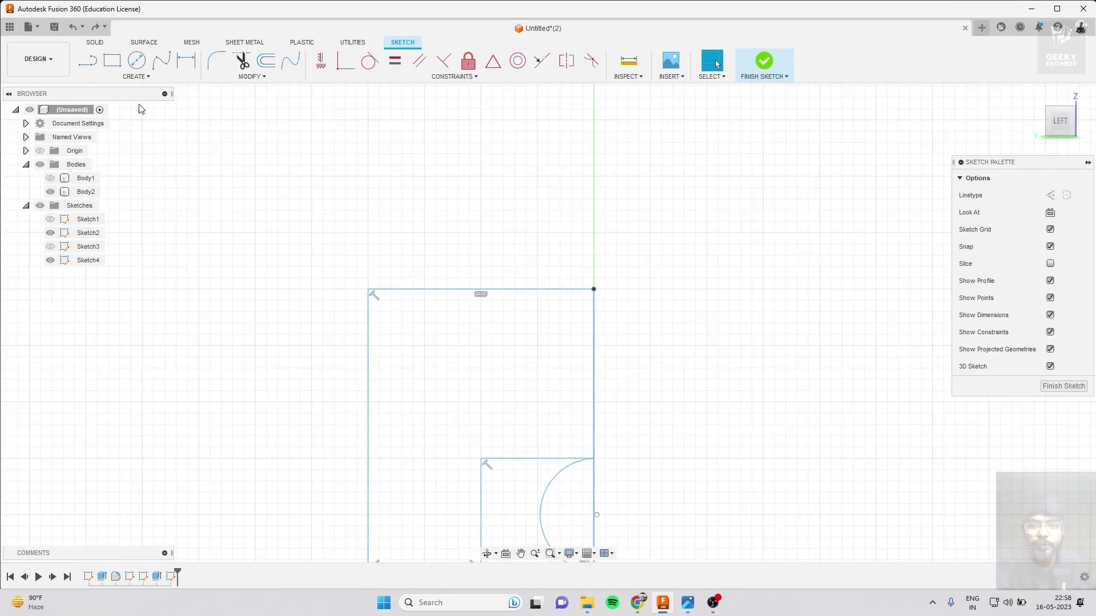
Draw a line down the axis to the inner corner, then tangent arcs from its end.
key(l)
click(593, 288)
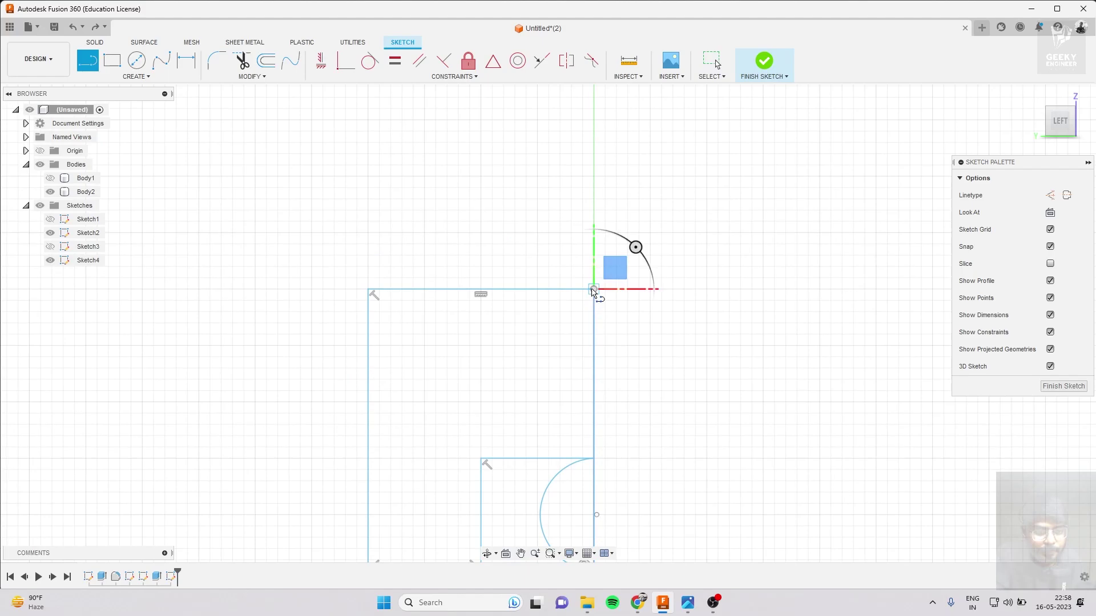
click(594, 460)
middle_drag(475, 304, 438, 220)
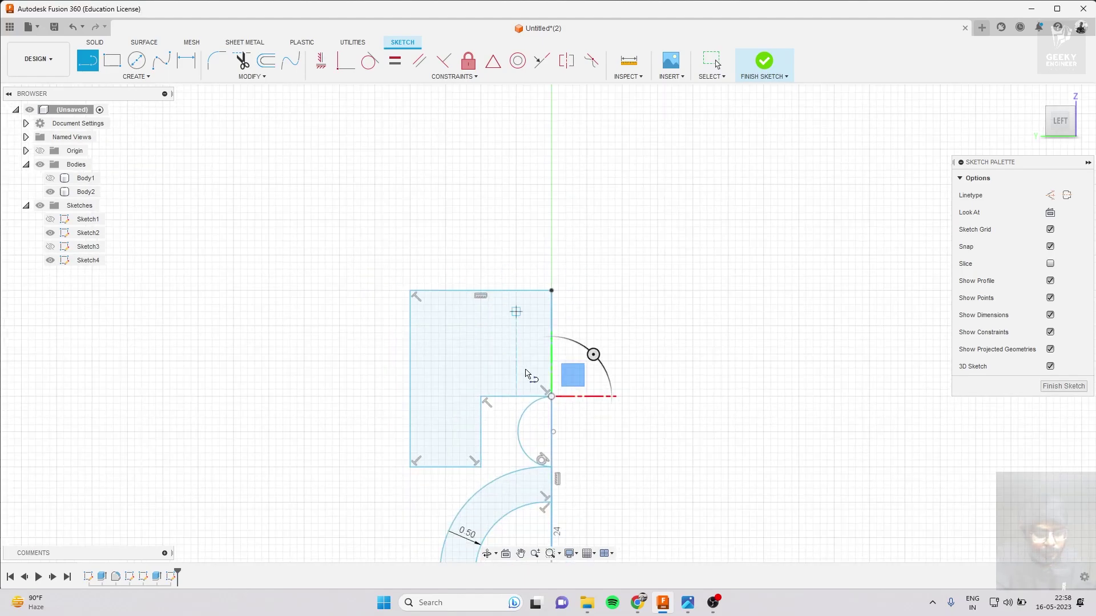
drag(557, 477, 557, 375)
scroll(560, 350, down, 10)
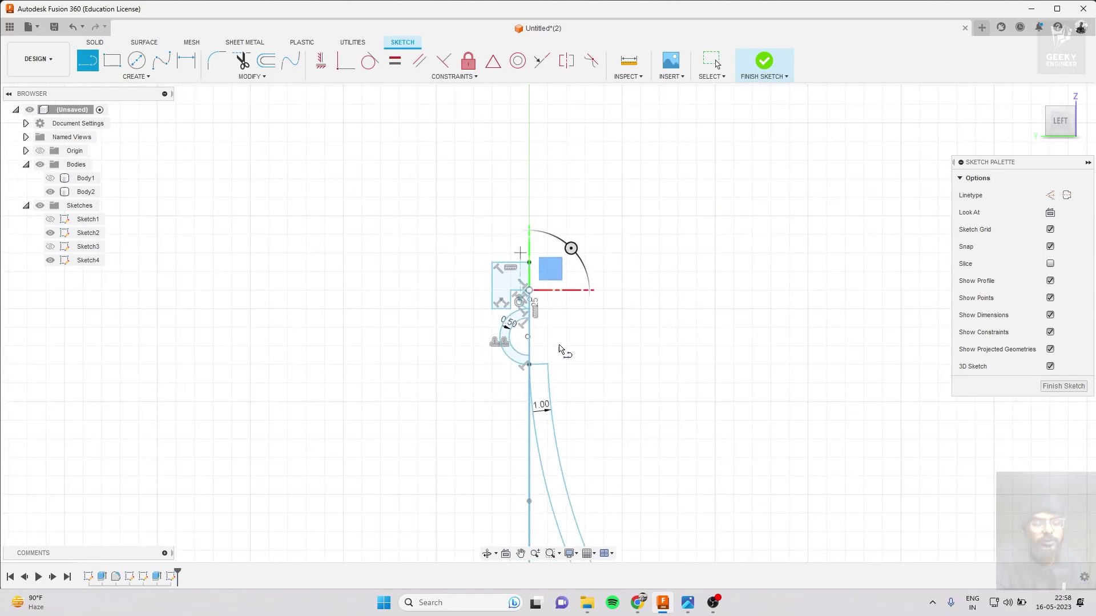
scroll(548, 336, up, 8)
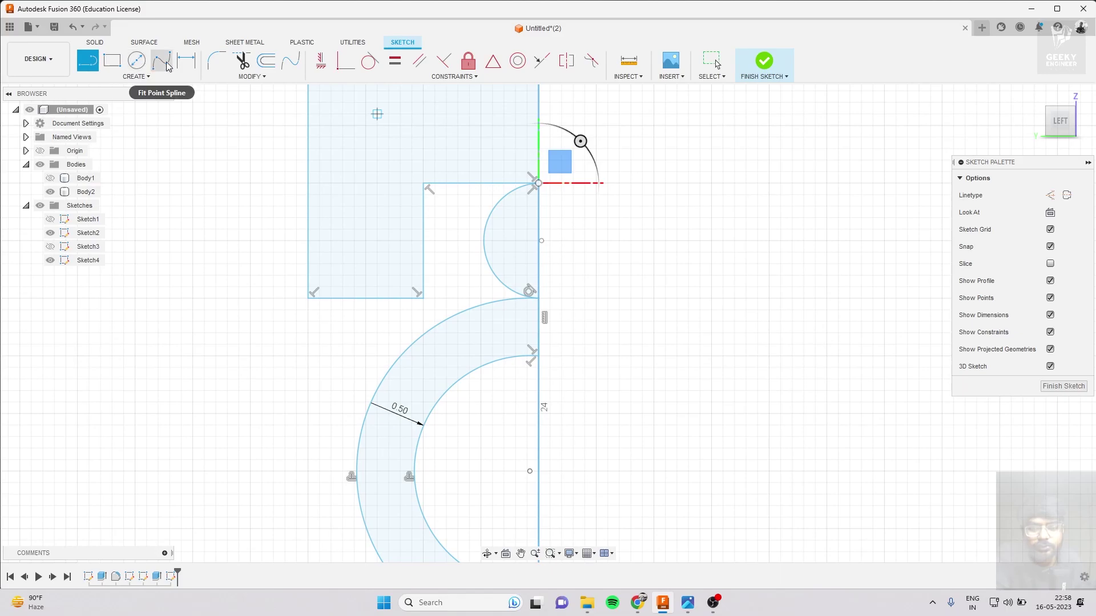
scroll(374, 92, down, 2)
scroll(372, 87, down, 2)
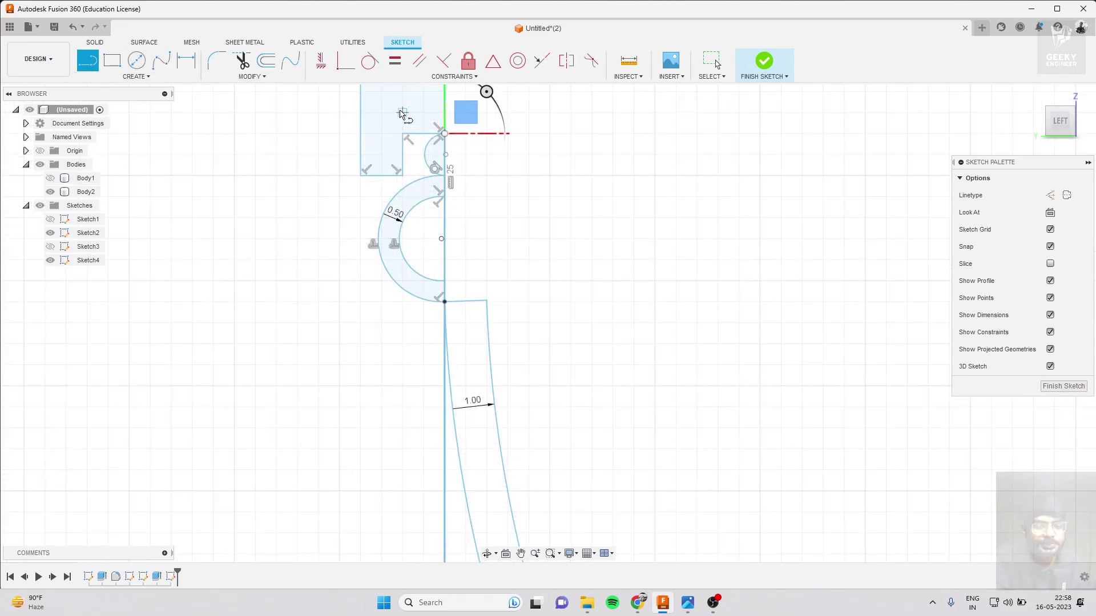
scroll(388, 89, down, 2)
scroll(399, 90, down, 2)
Join the inner and outer cone curves with bottom lines along the baseline.
scroll(493, 339, up, 2)
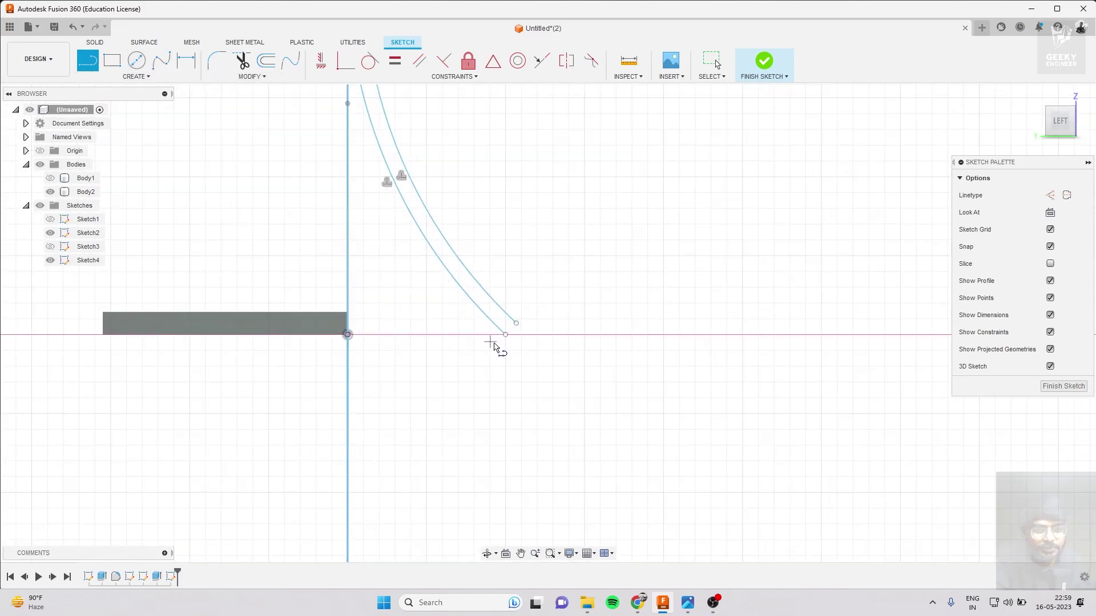
scroll(500, 333, up, 2)
drag(500, 333, 534, 330)
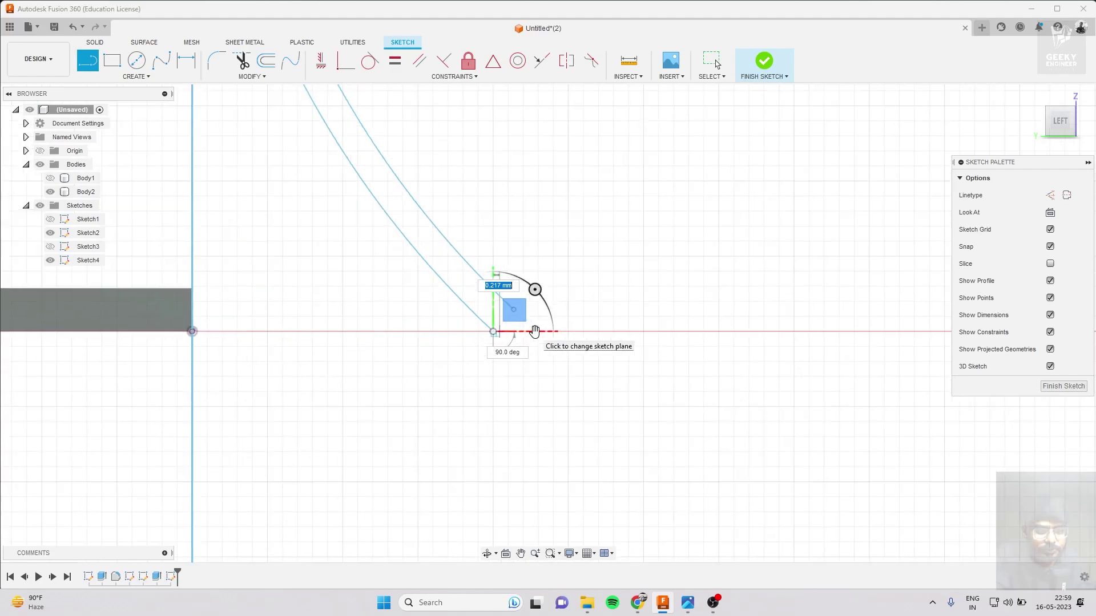
scroll(535, 328, down, 3)
click(515, 327)
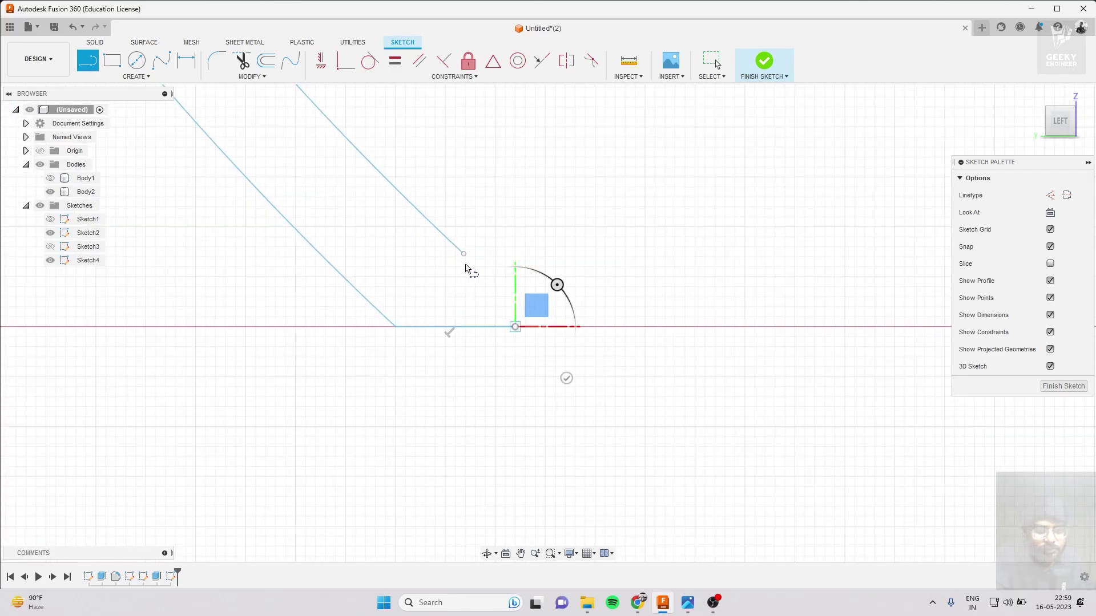
click(463, 255)
right_click(521, 329)
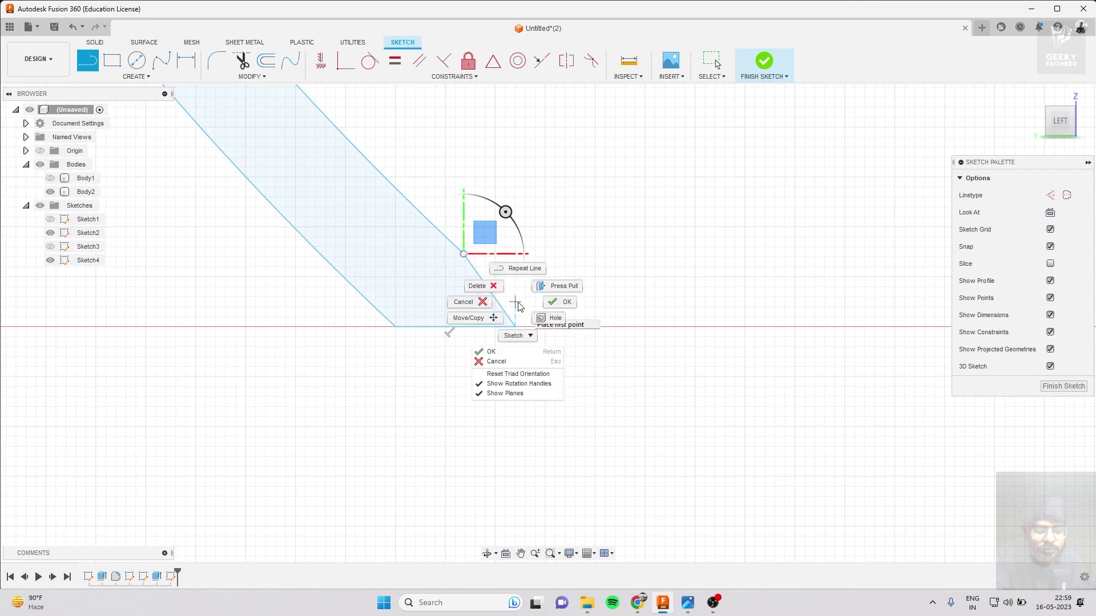
click(560, 299)
click(522, 329)
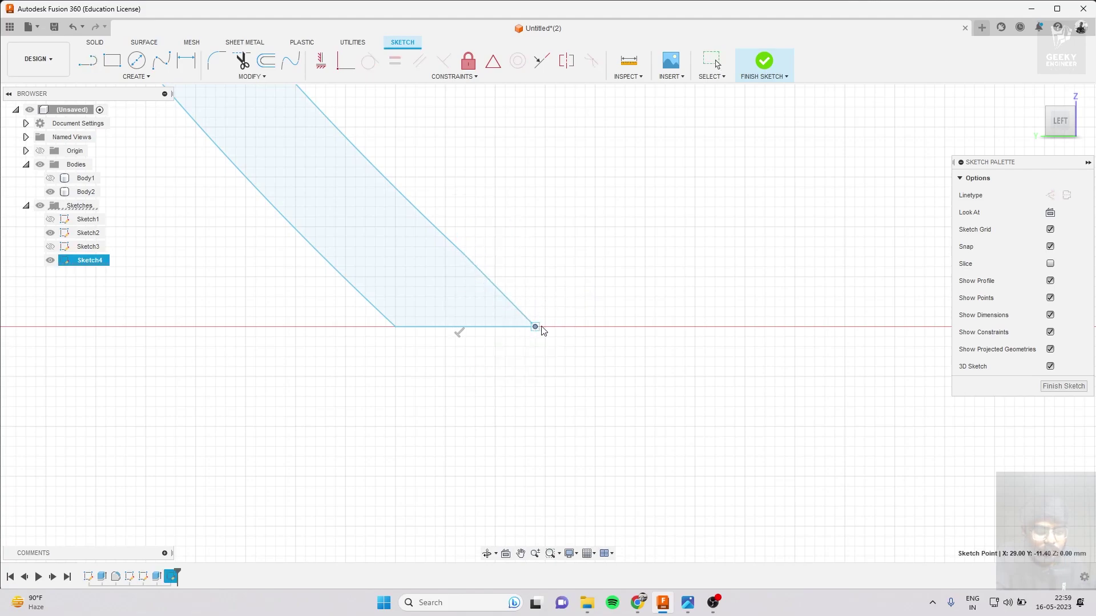
scroll(545, 330, down, 3)
scroll(617, 455, down, 3)
scroll(605, 443, down, 2)
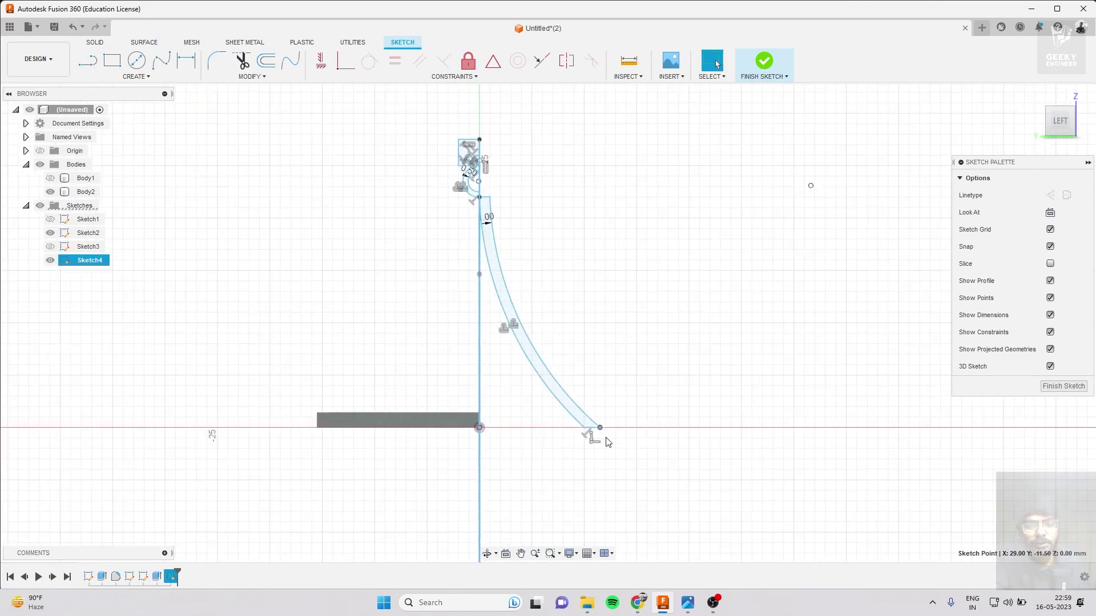
mouse_move(1059, 121)
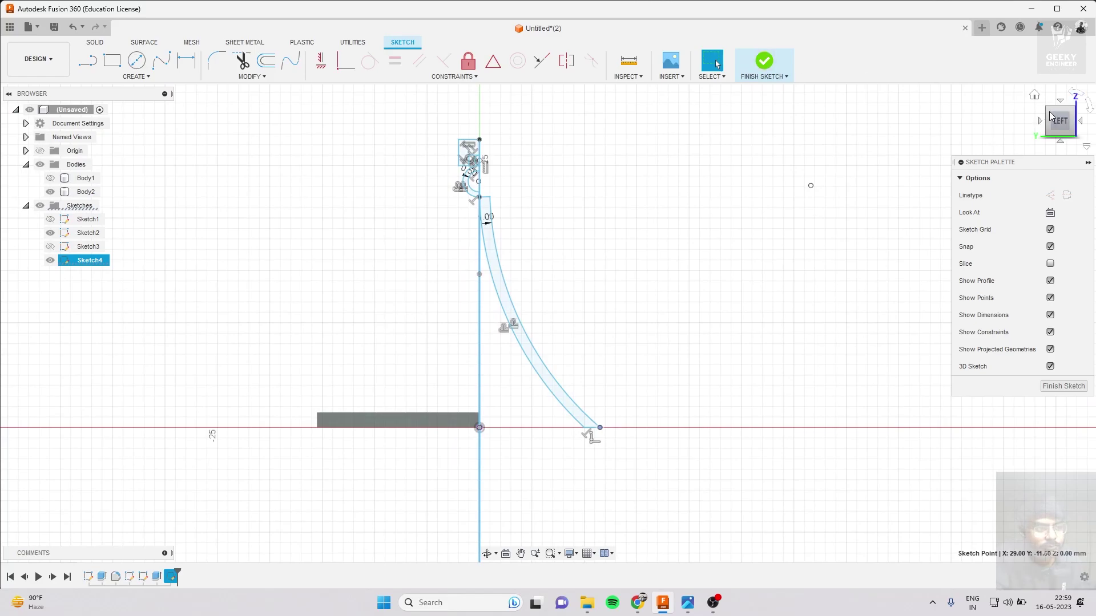
Finish Sketch4 and turn the view to the ViewCube's LEFT face.
drag(1049, 116, 488, 321)
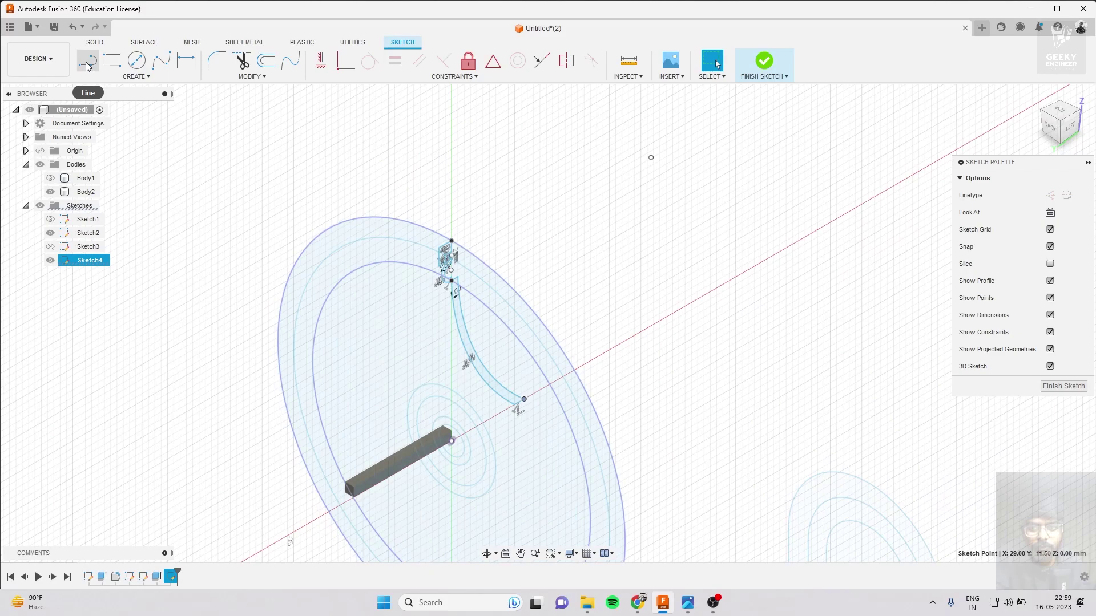
mouse_move(135, 77)
click(194, 76)
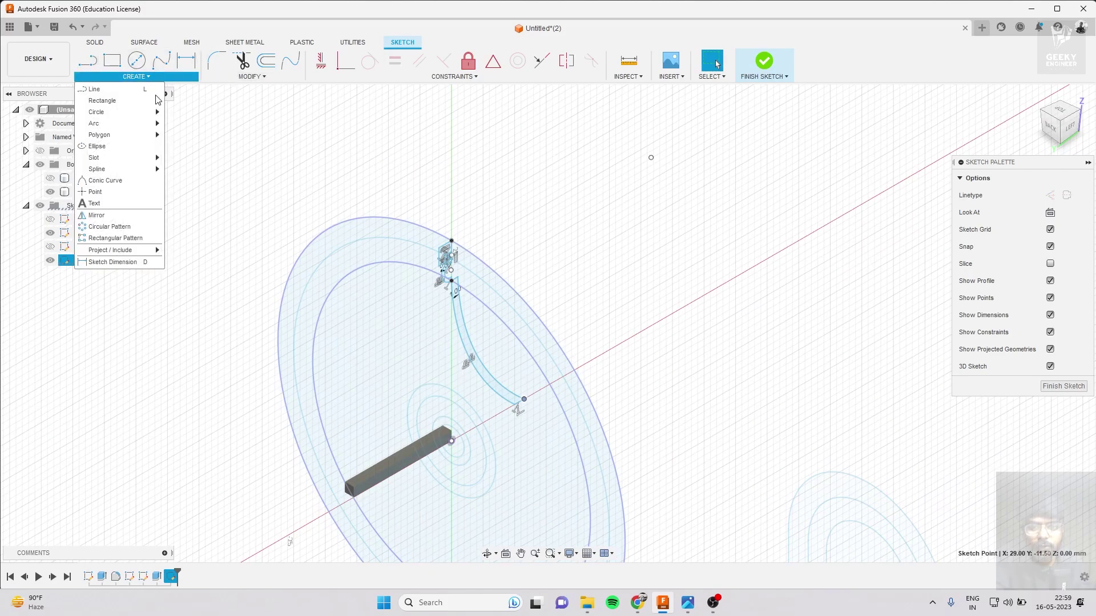
click(763, 62)
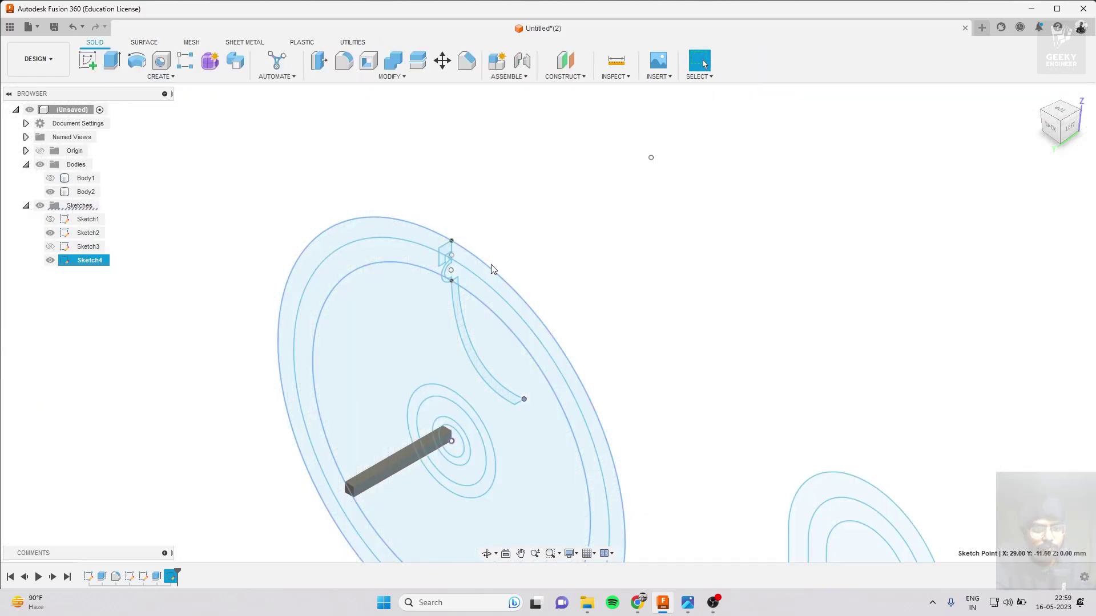
click(1071, 137)
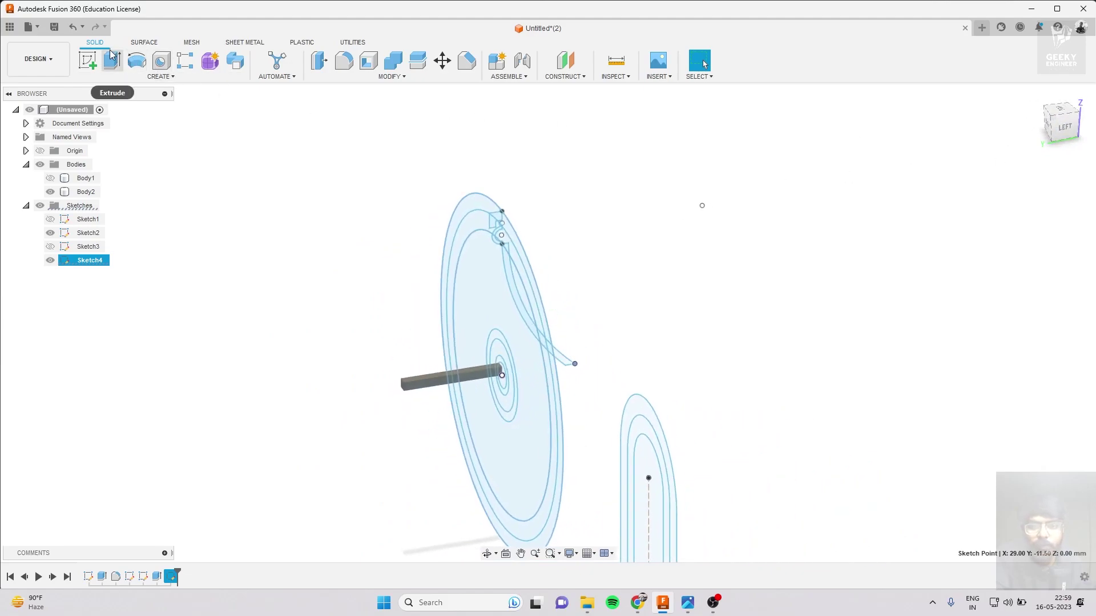
Start a revolve viewed from the left, with the bottom sketch line as axis.
click(141, 67)
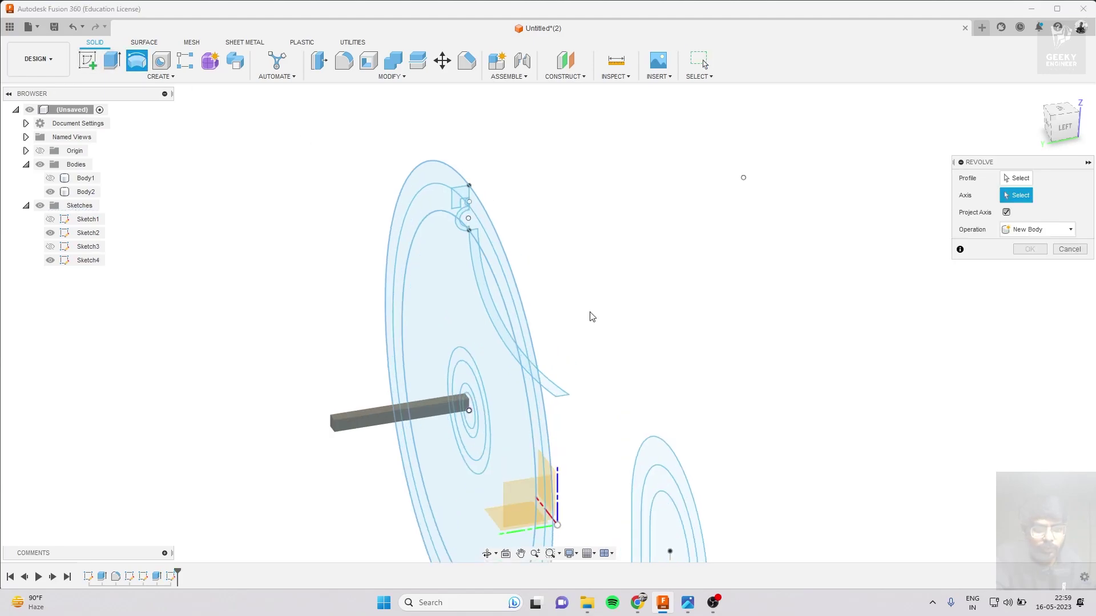
click(1063, 131)
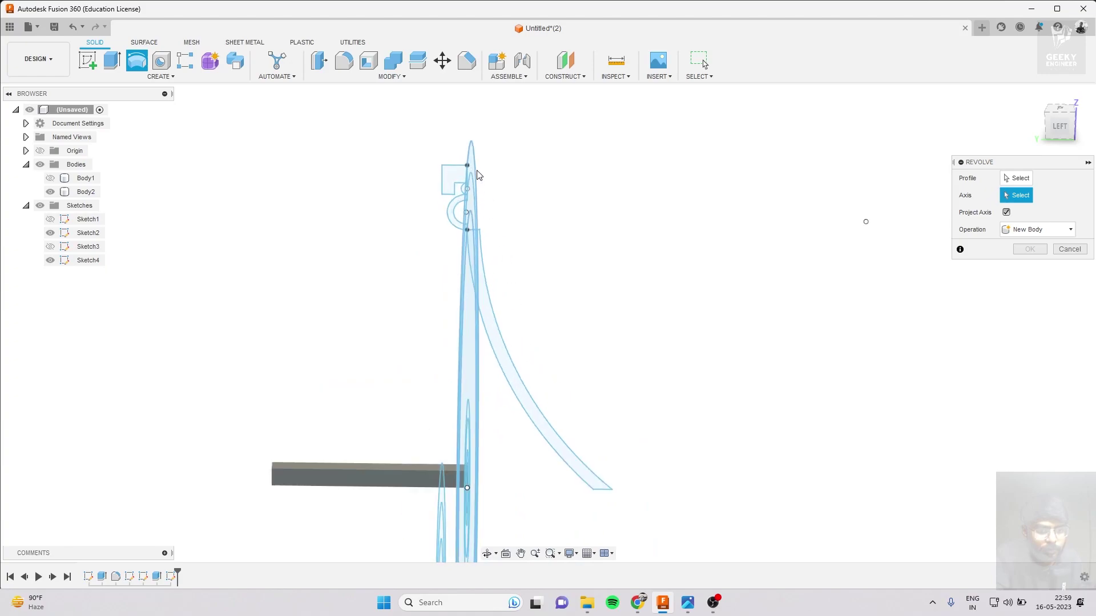
scroll(521, 321, up, 5)
scroll(465, 245, down, 2)
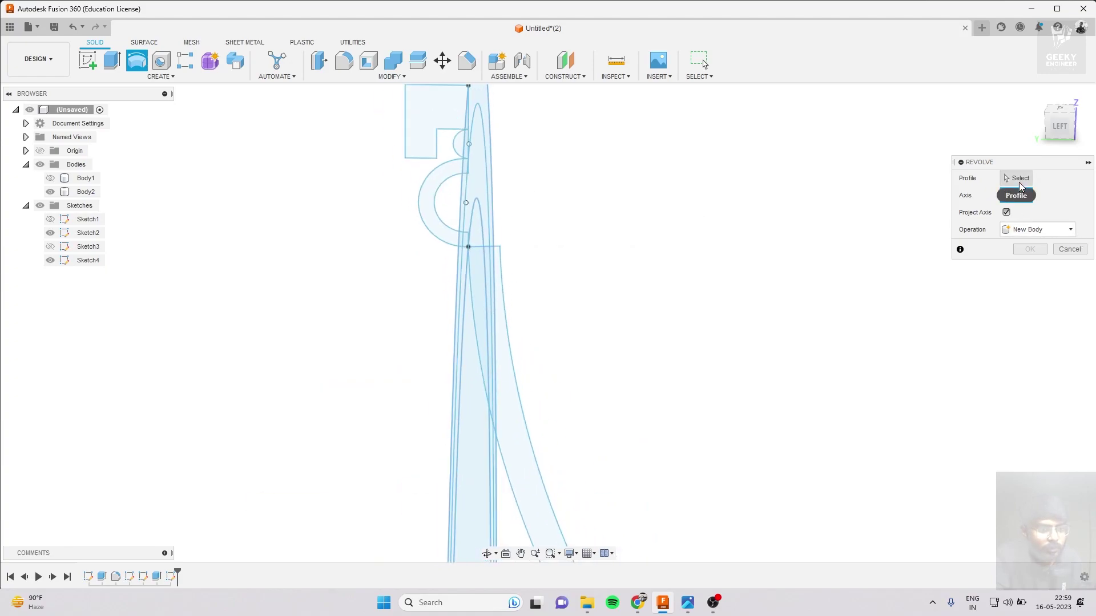
scroll(565, 234, down, 3)
scroll(677, 239, down, 2)
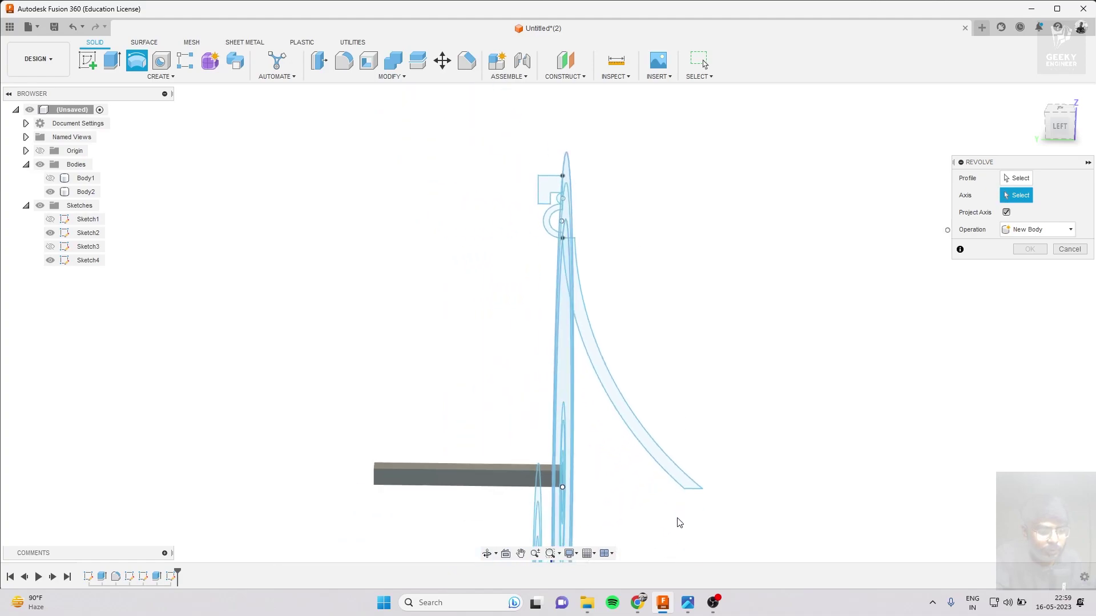
click(692, 490)
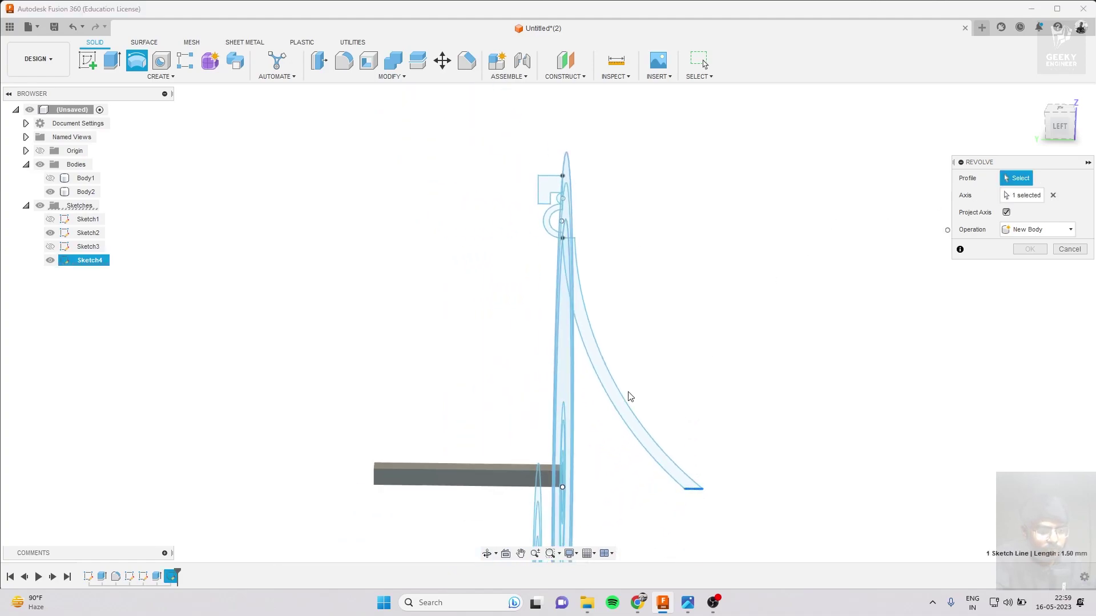
Add the cone, rim and surround profiles at 360° and check the preview.
click(622, 410)
scroll(547, 216, up, 1)
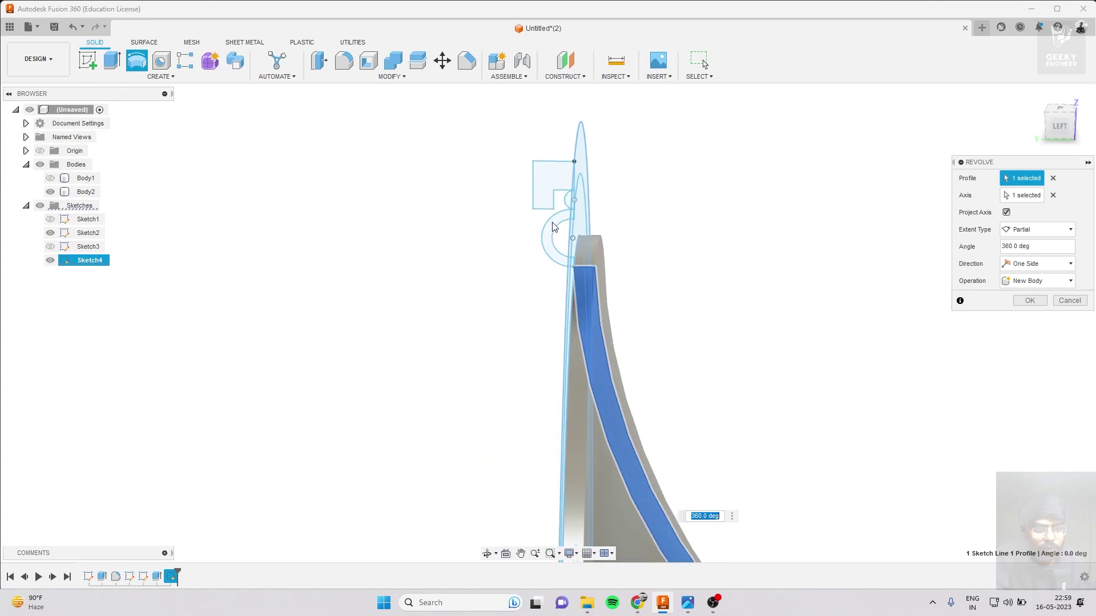
click(554, 182)
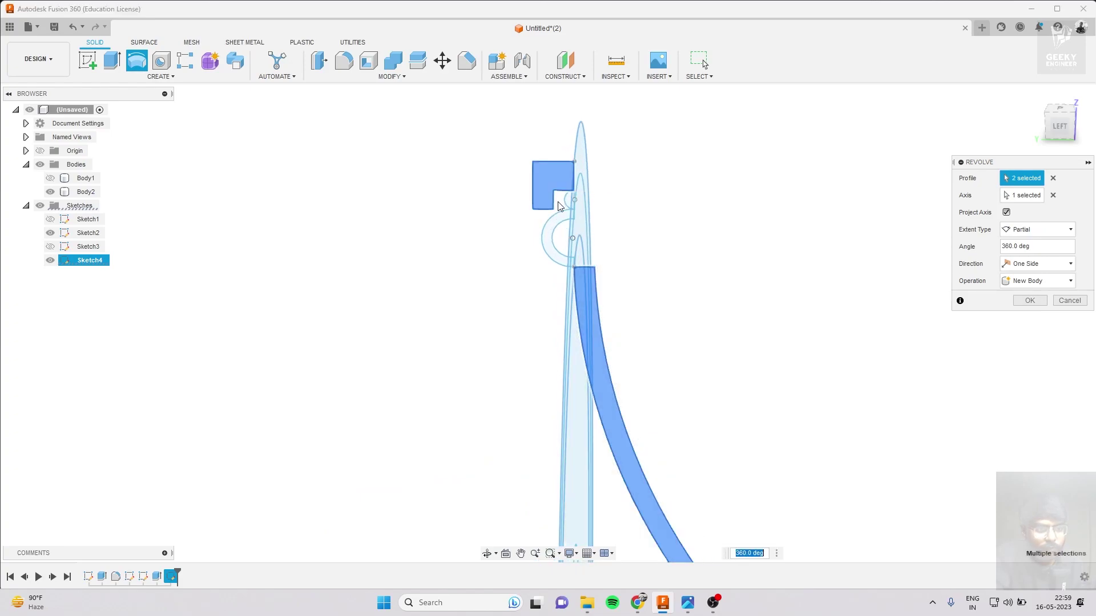
click(558, 228)
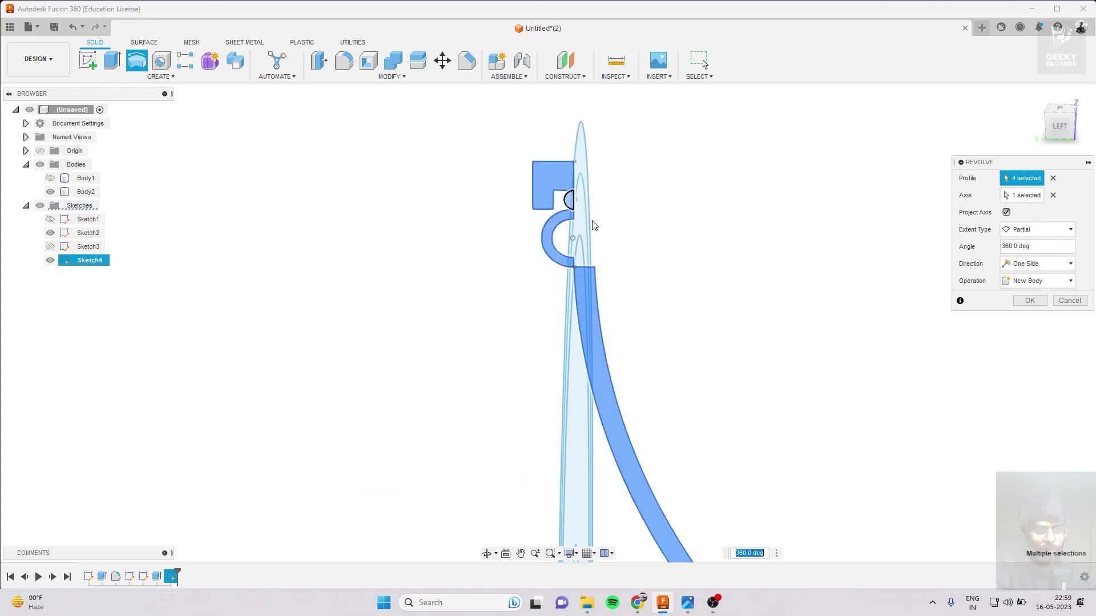
shift+middle_drag(592, 224, 585, 188)
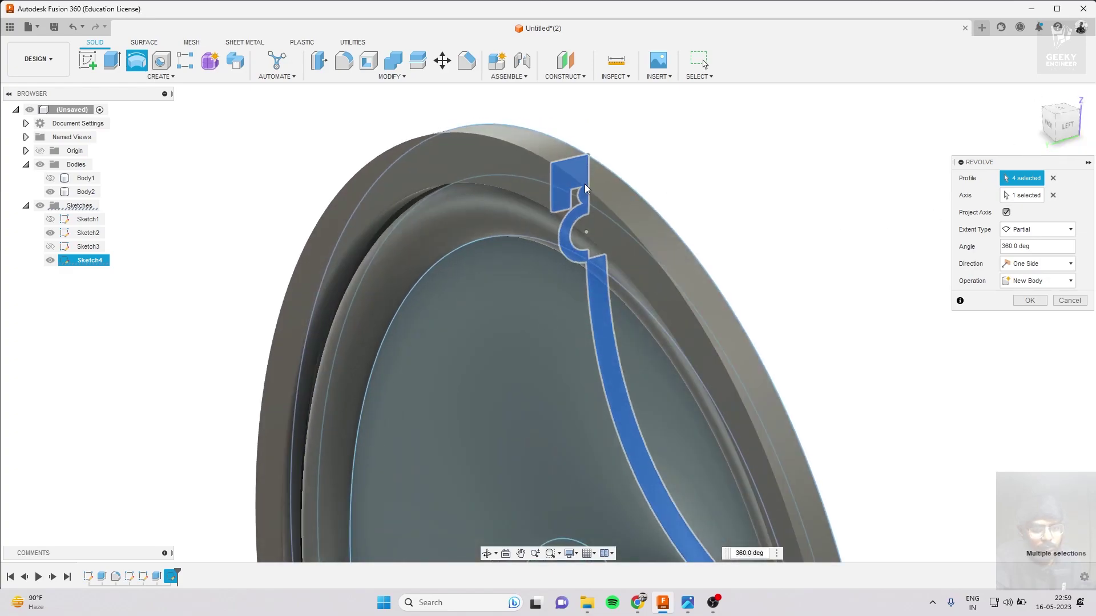
scroll(585, 189, down, 5)
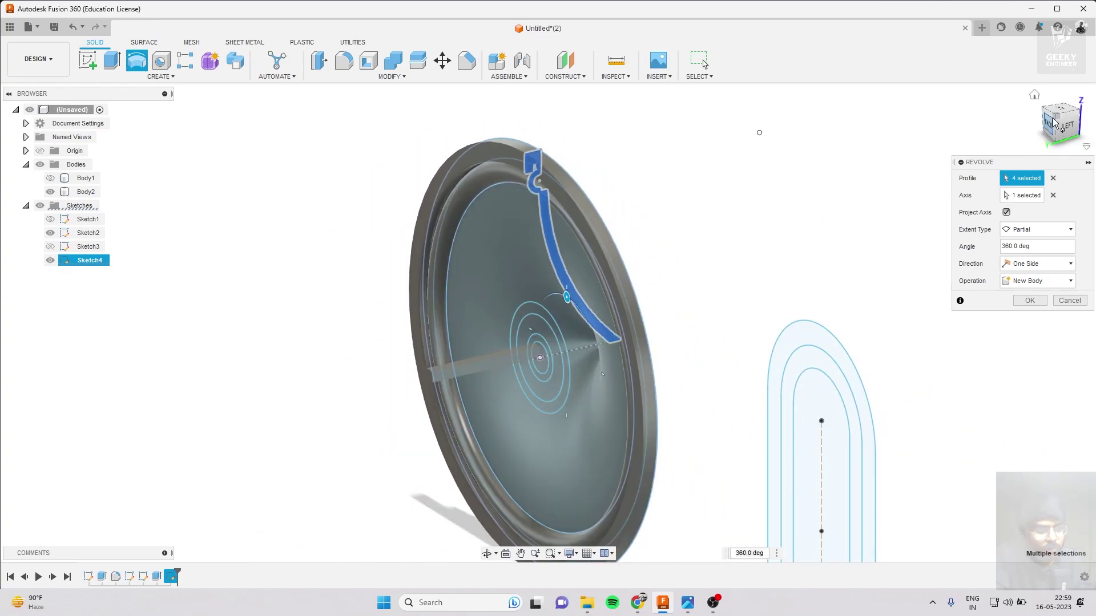
click(1065, 124)
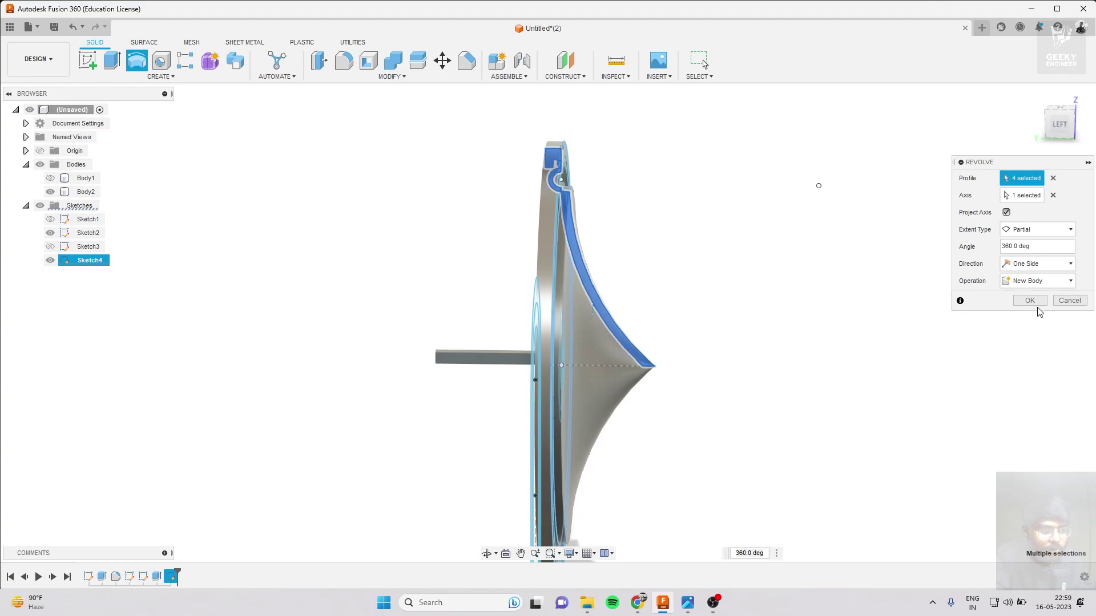
Confirm the revolve and orbit to an angled view of the disc.
click(1069, 302)
scroll(550, 344, up, 2)
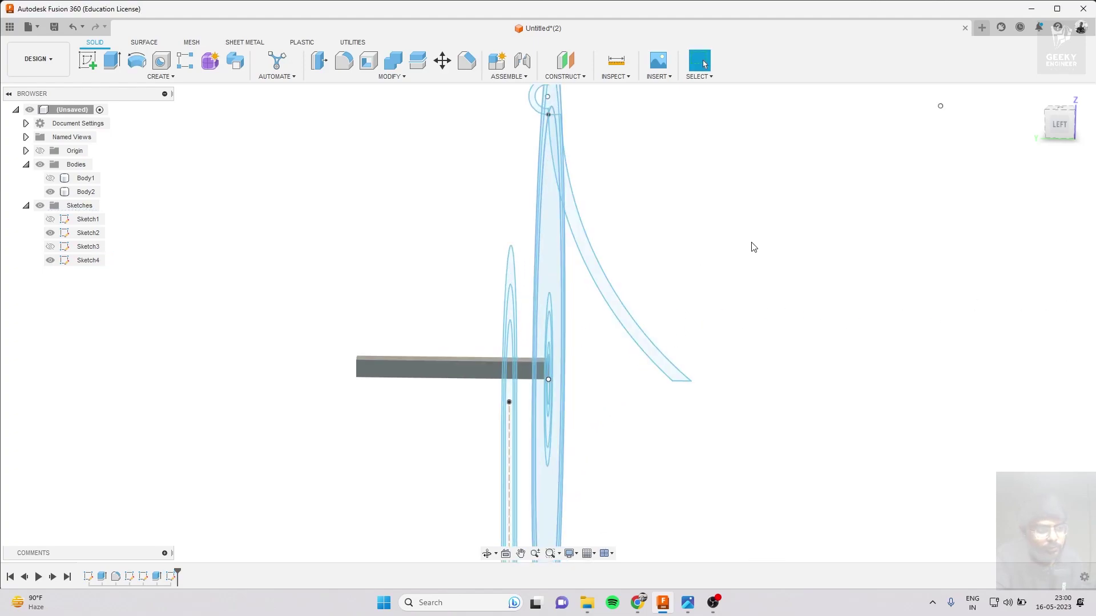
drag(1062, 131, 904, 176)
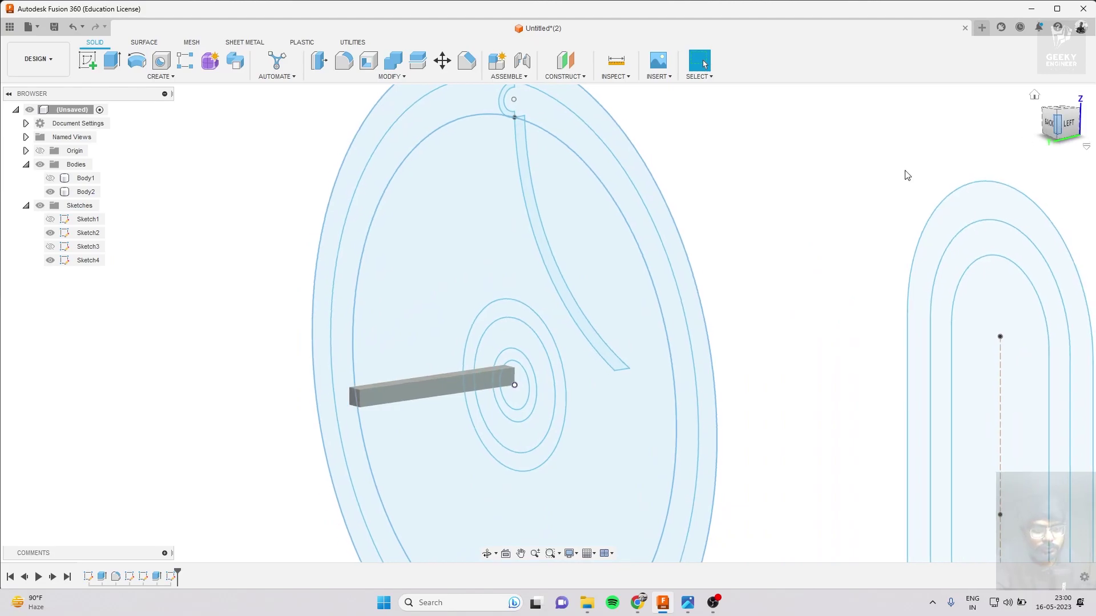
scroll(504, 321, up, 3)
scroll(504, 321, up, 1)
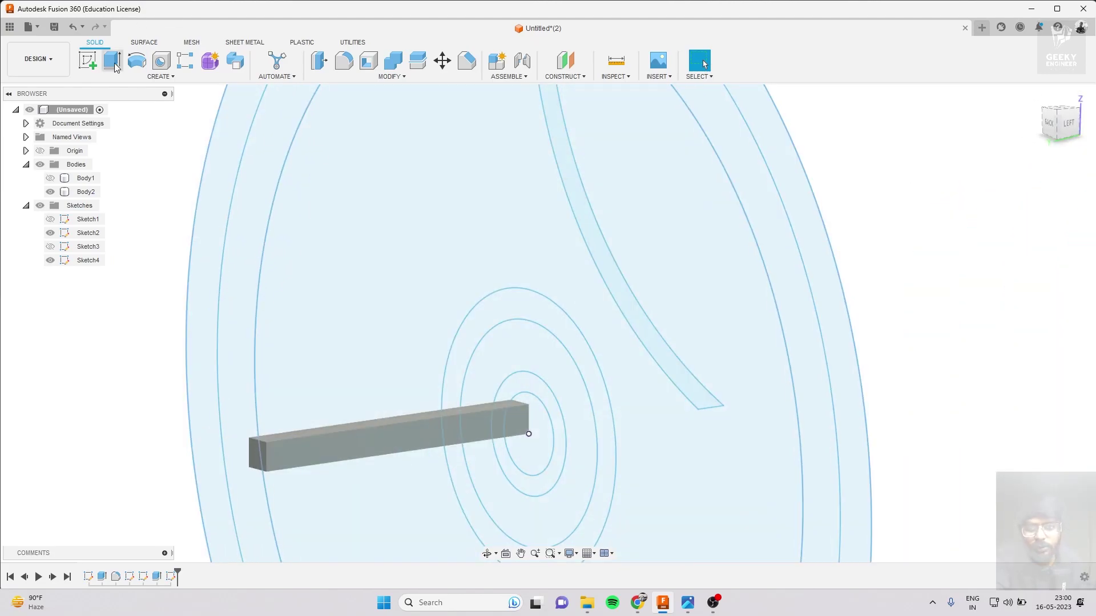
mouse_move(111, 60)
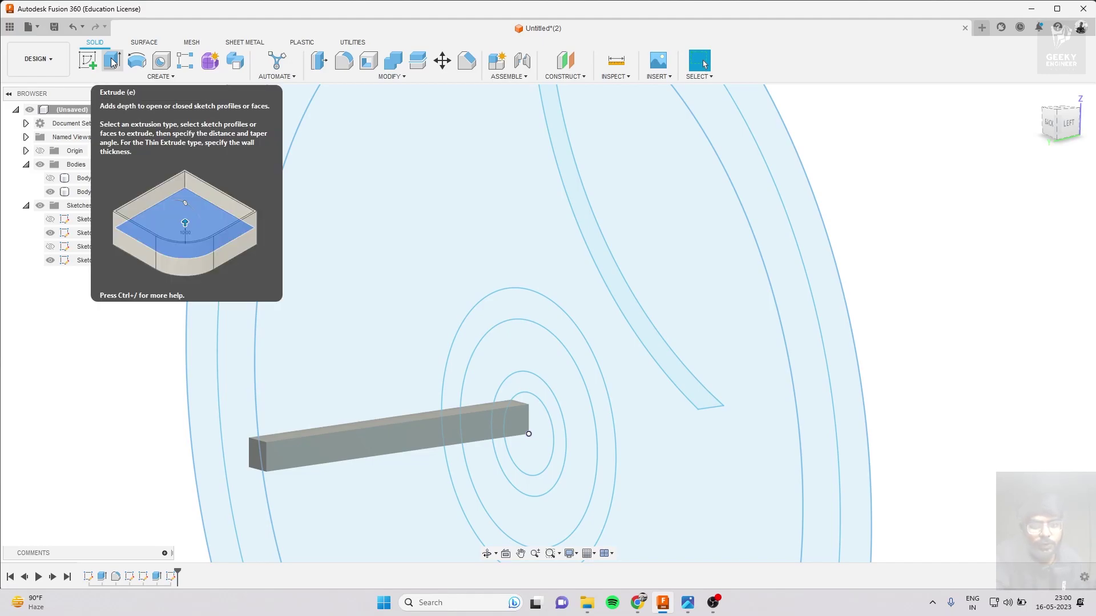
Extrude the ring between the two circles -1.50 mm as a new body.
click(113, 62)
click(498, 303)
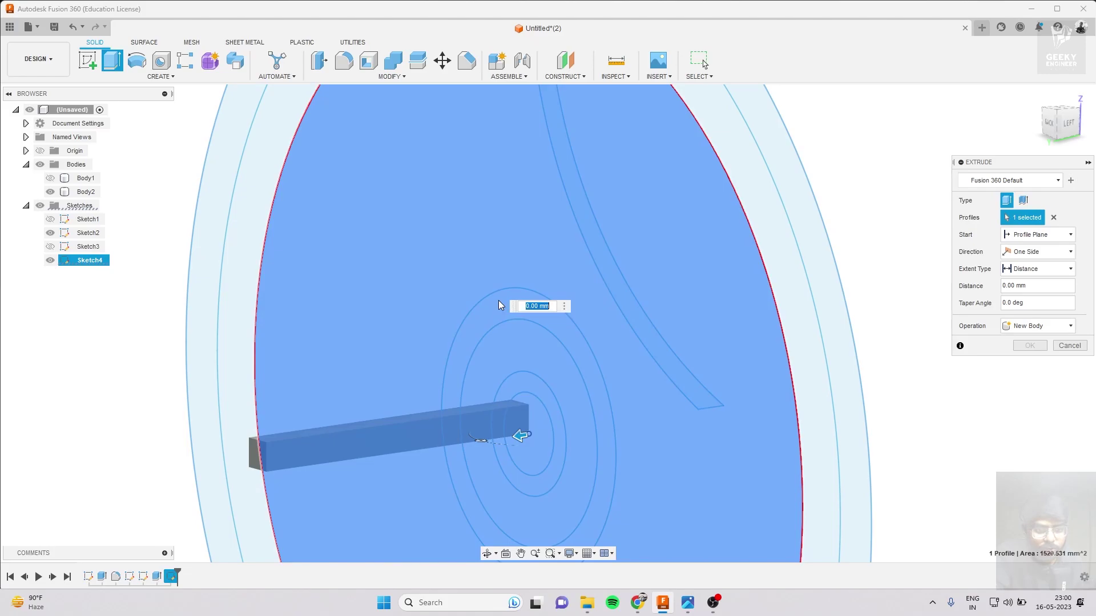
click(468, 261)
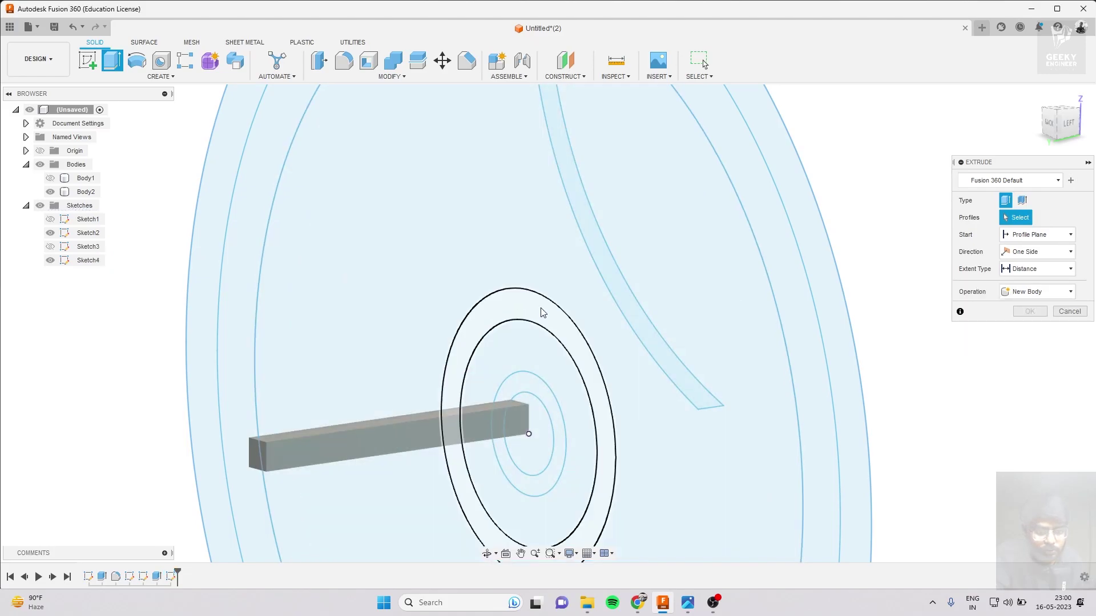
click(542, 312)
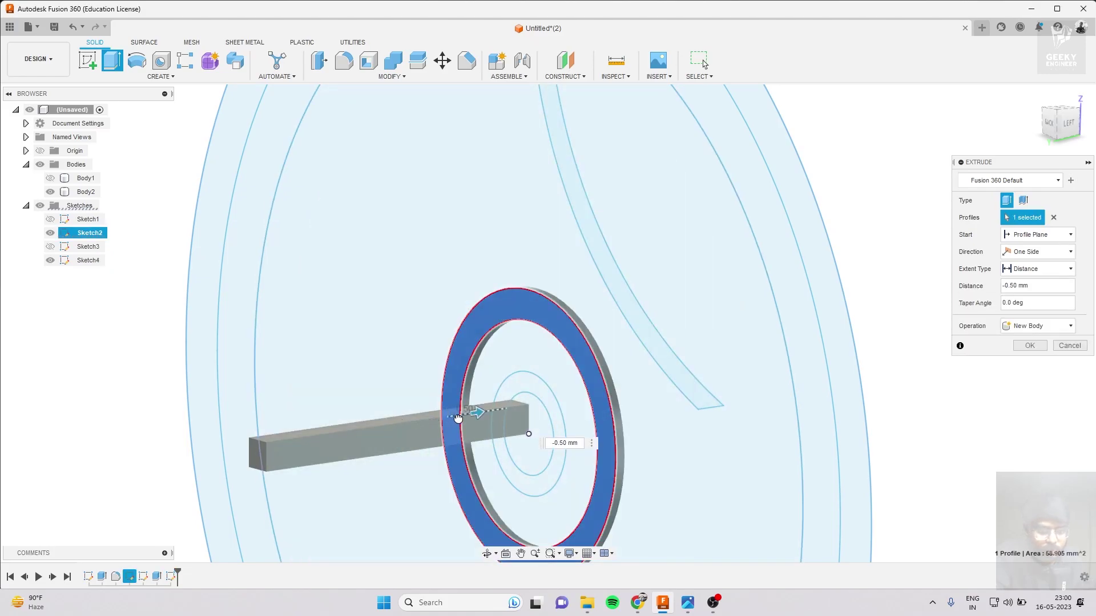
drag(457, 419, 474, 416)
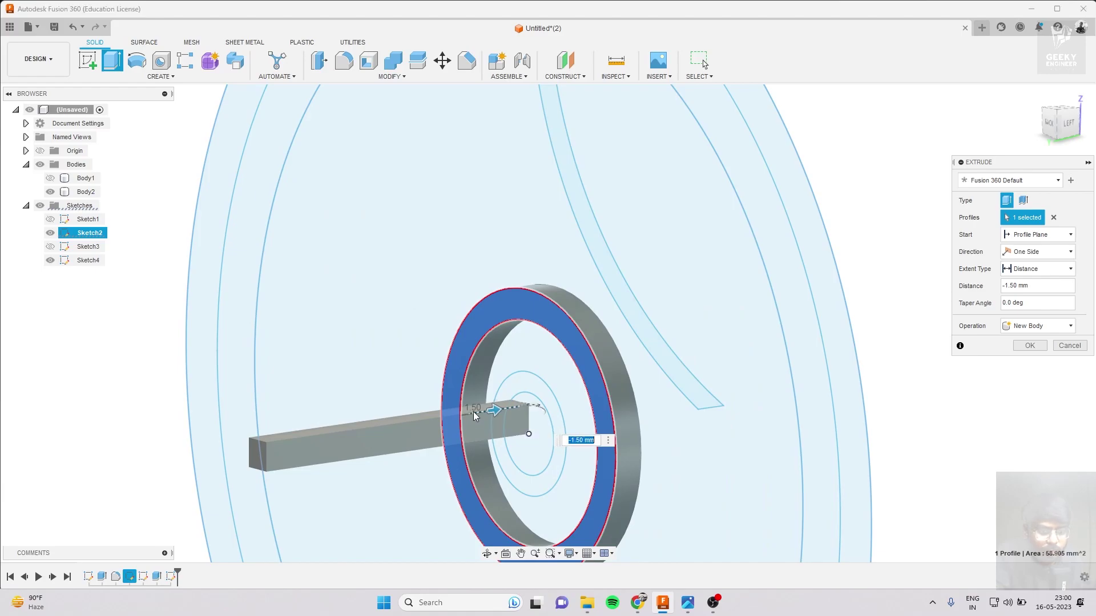
click(1040, 346)
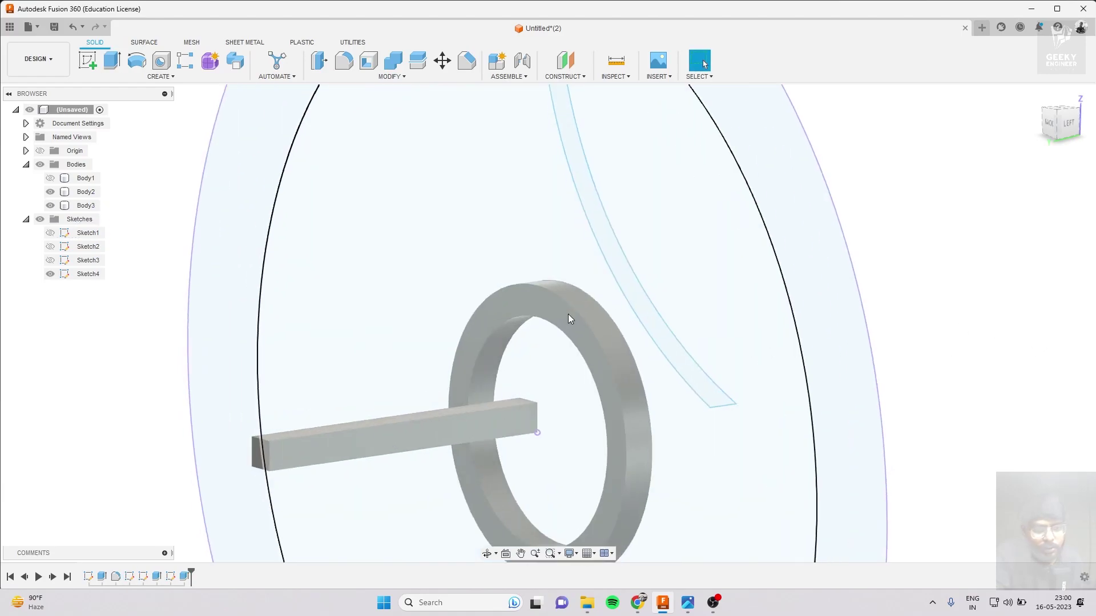
scroll(514, 322, up, 2)
Show Sketch2 and Sketch3, start a sketch on a chosen plane, and hide Body3.
click(50, 260)
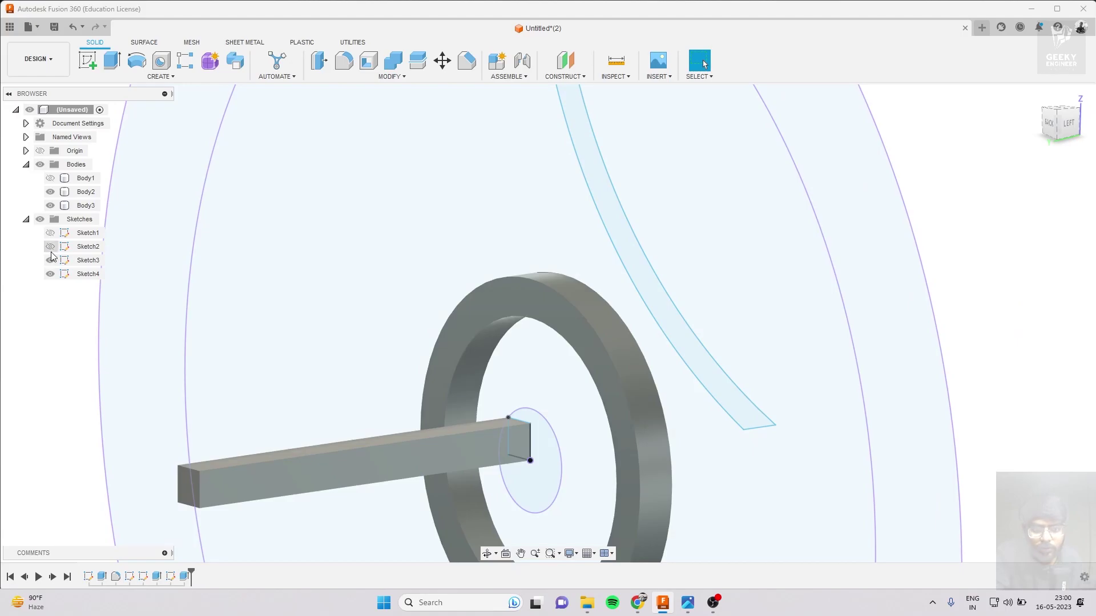
click(51, 246)
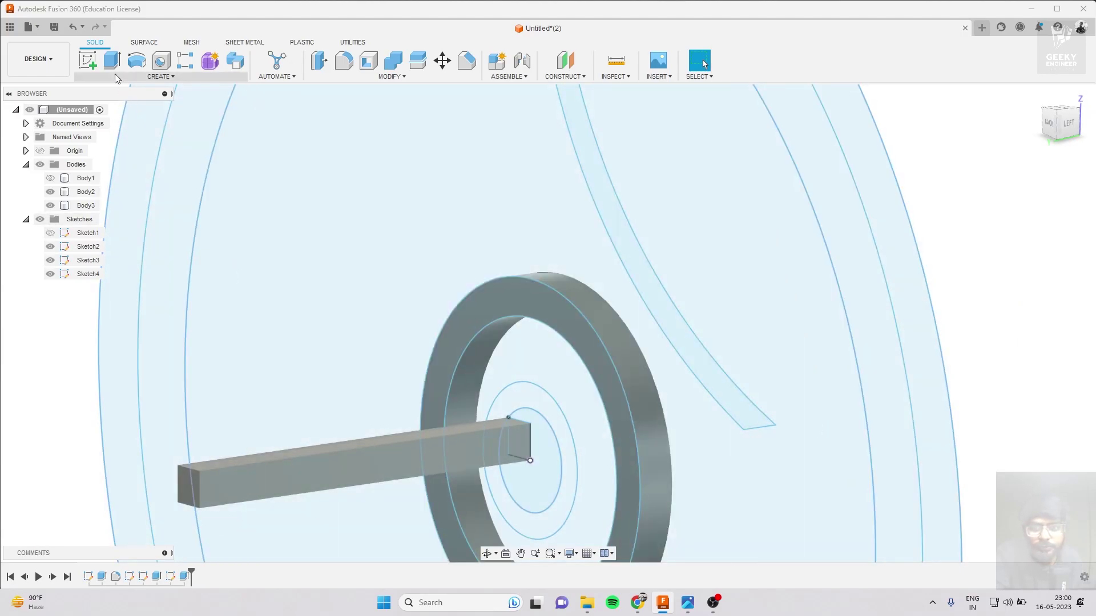
click(94, 64)
shift+middle_drag(289, 297, 395, 420)
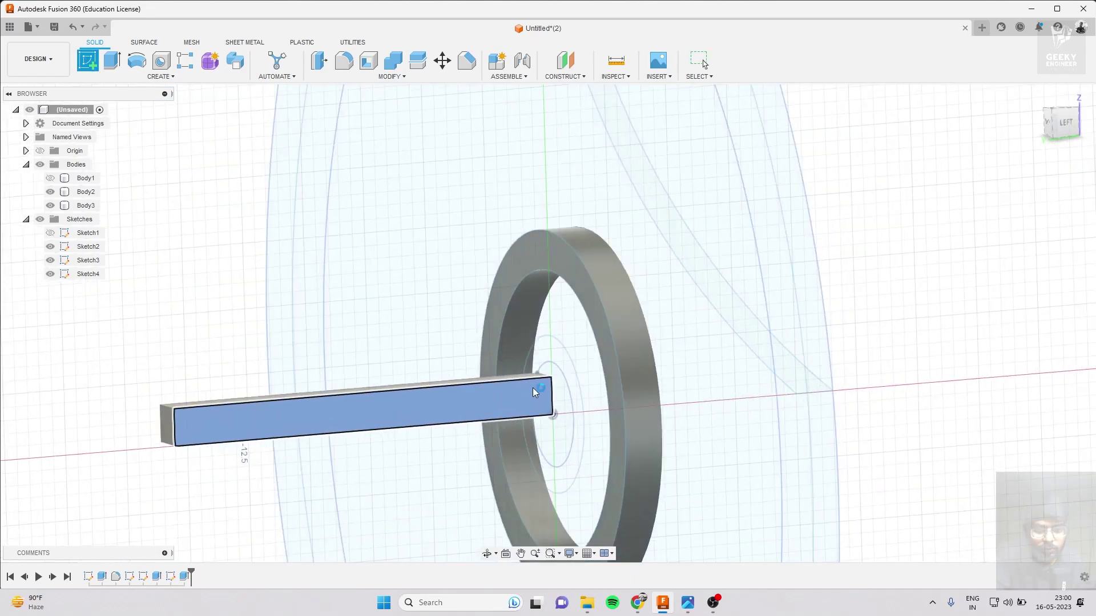
click(535, 392)
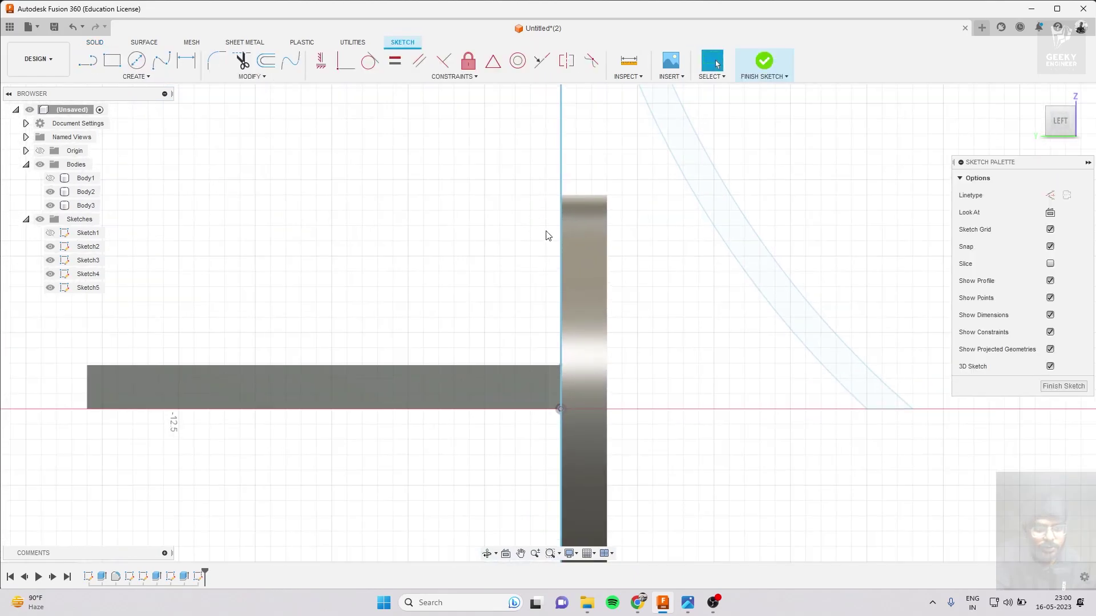
click(50, 205)
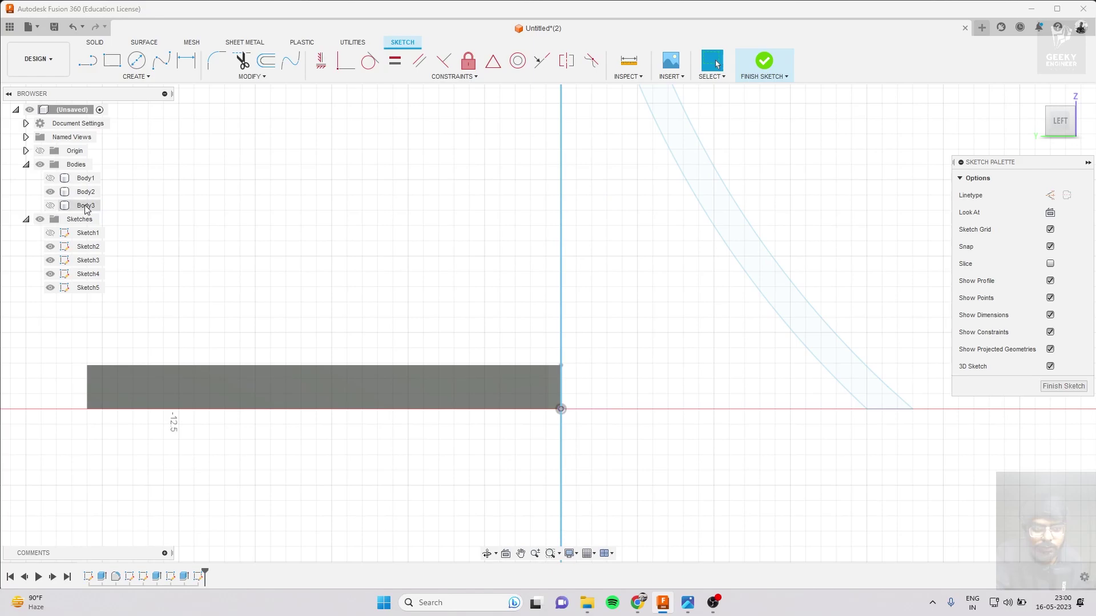
Start an arc on the axis, then cancel it and reorient the view.
click(136, 77)
mouse_move(94, 123)
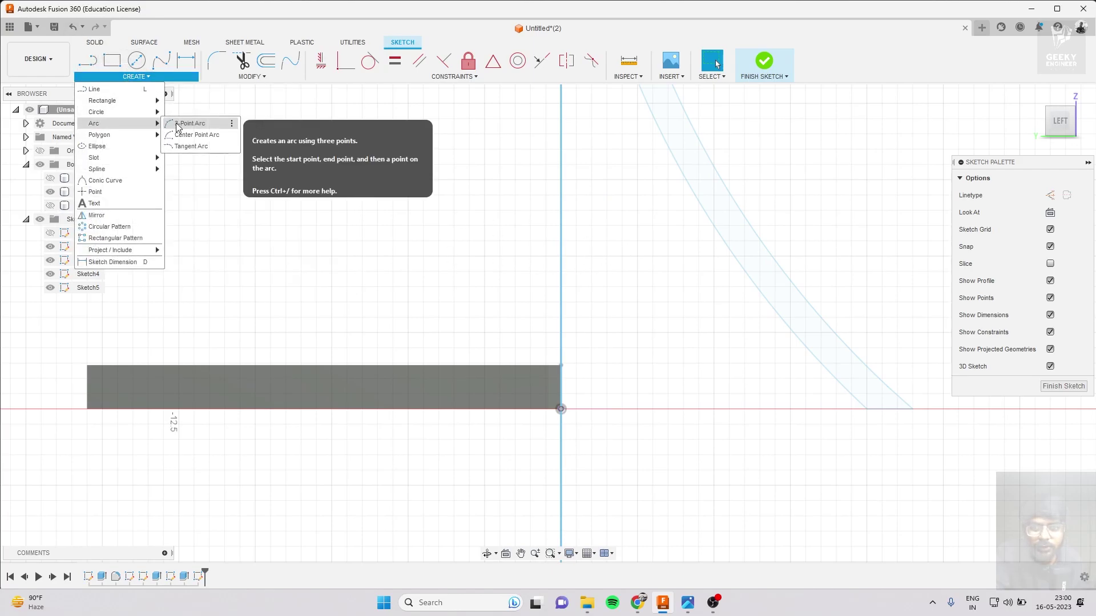
click(184, 135)
click(1081, 120)
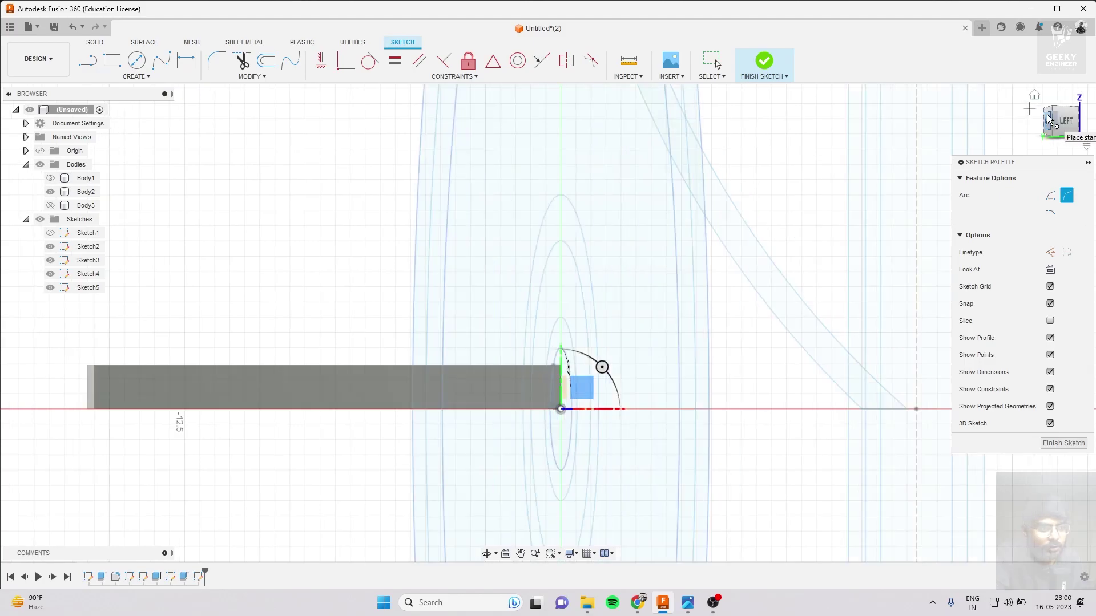
click(549, 317)
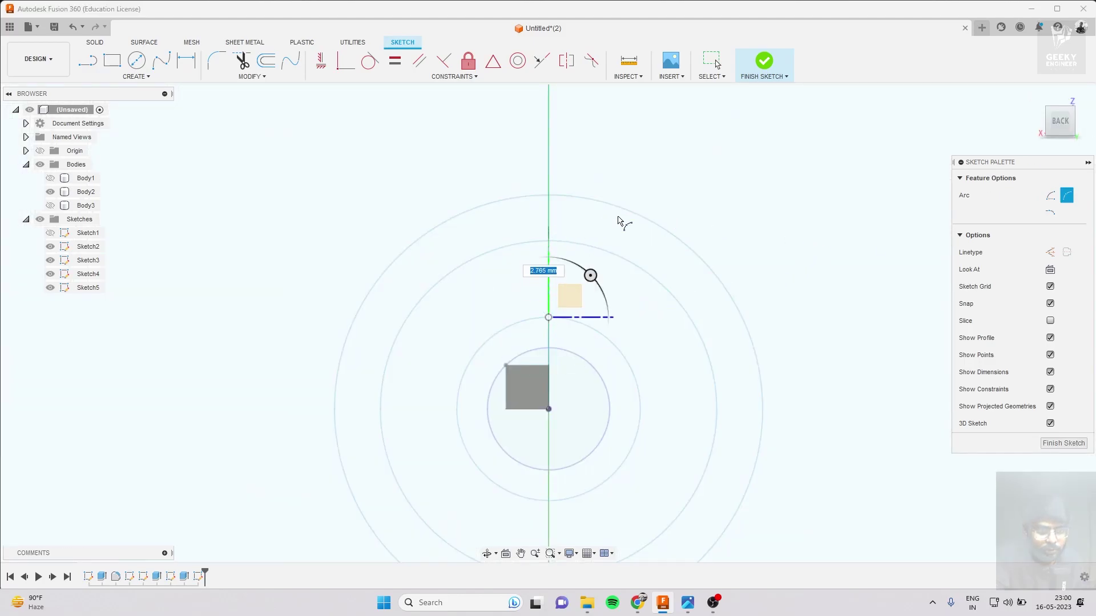
click(1073, 116)
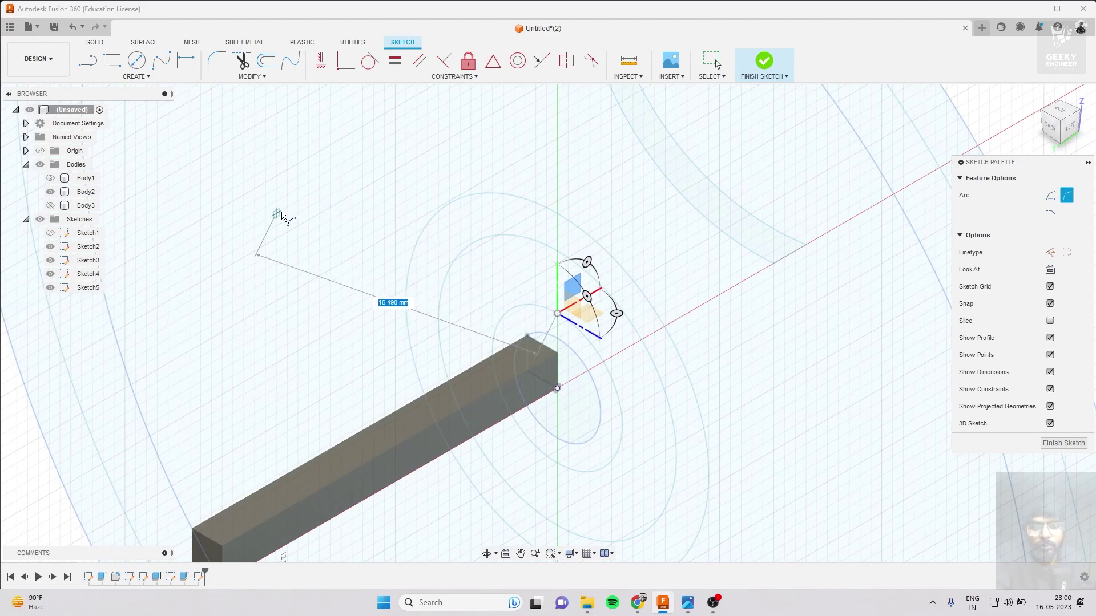
click(712, 60)
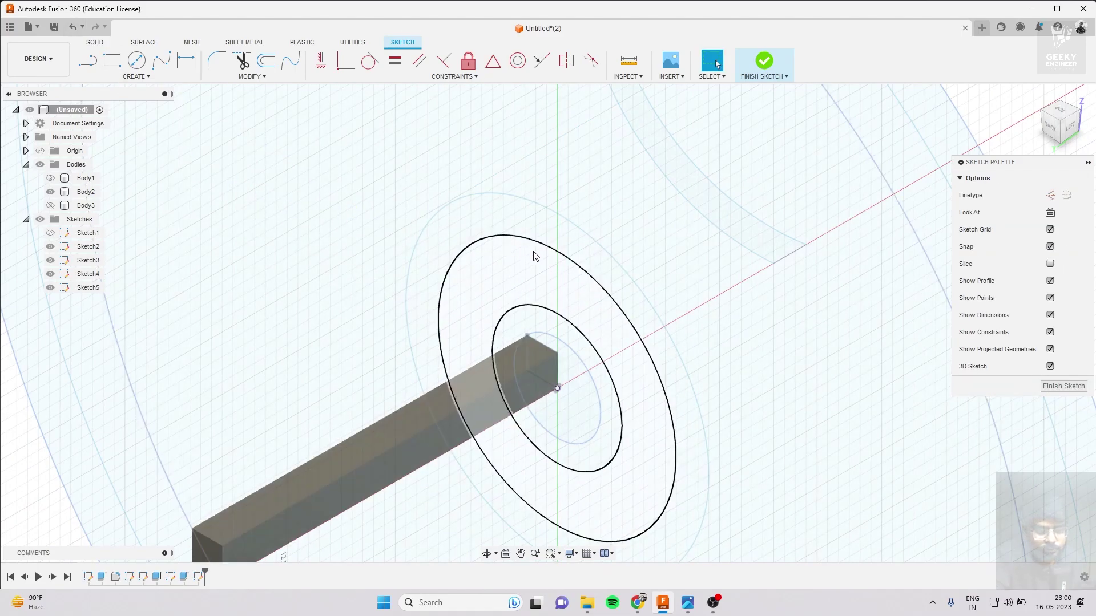
scroll(535, 256, down, 5)
scroll(536, 252, up, 1)
scroll(540, 245, up, 3)
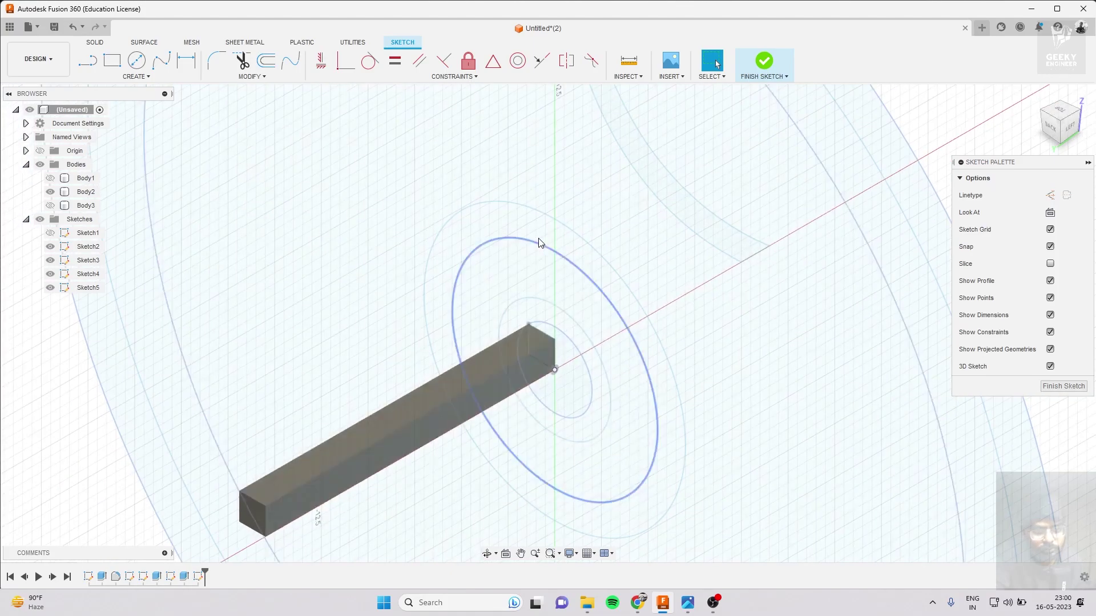
Draw a centre-point half-circle arc in Sketch5, with its centre and start on the vertical axis.
click(1056, 134)
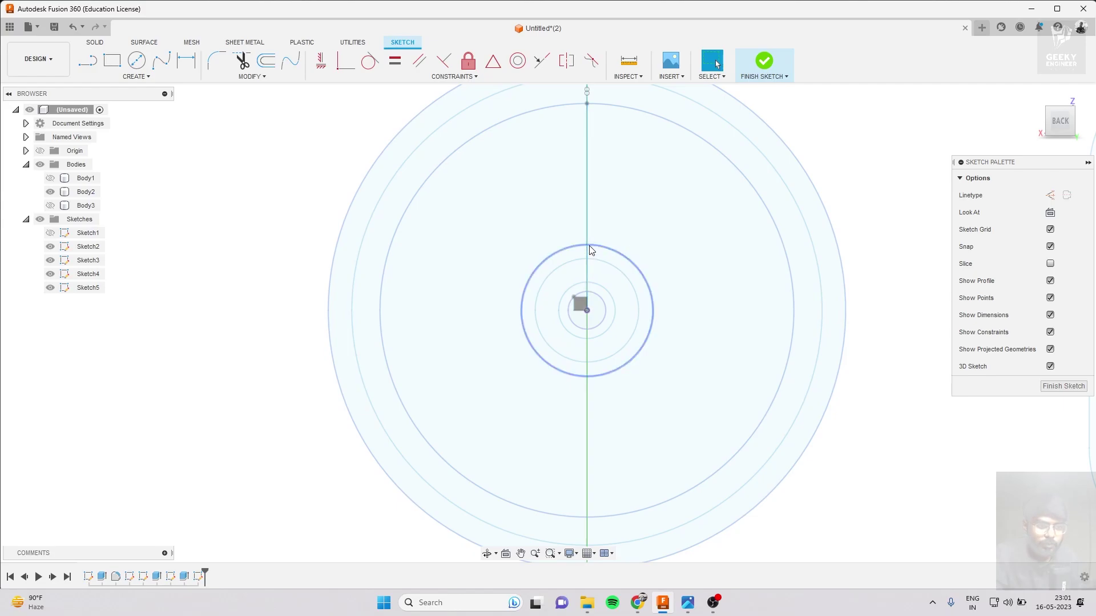
click(1072, 124)
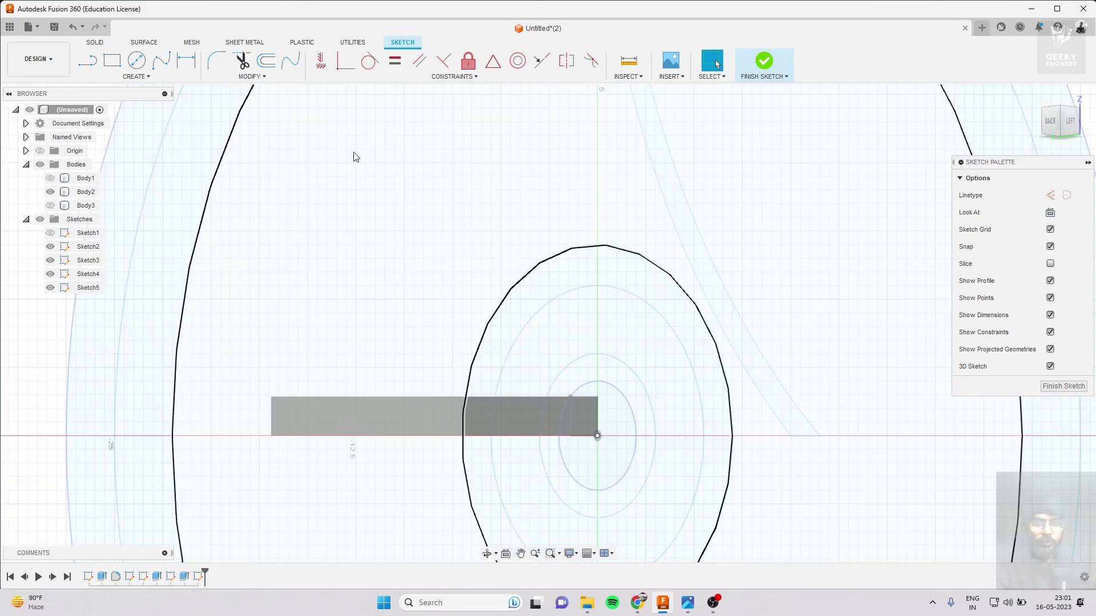
click(136, 76)
mouse_move(94, 124)
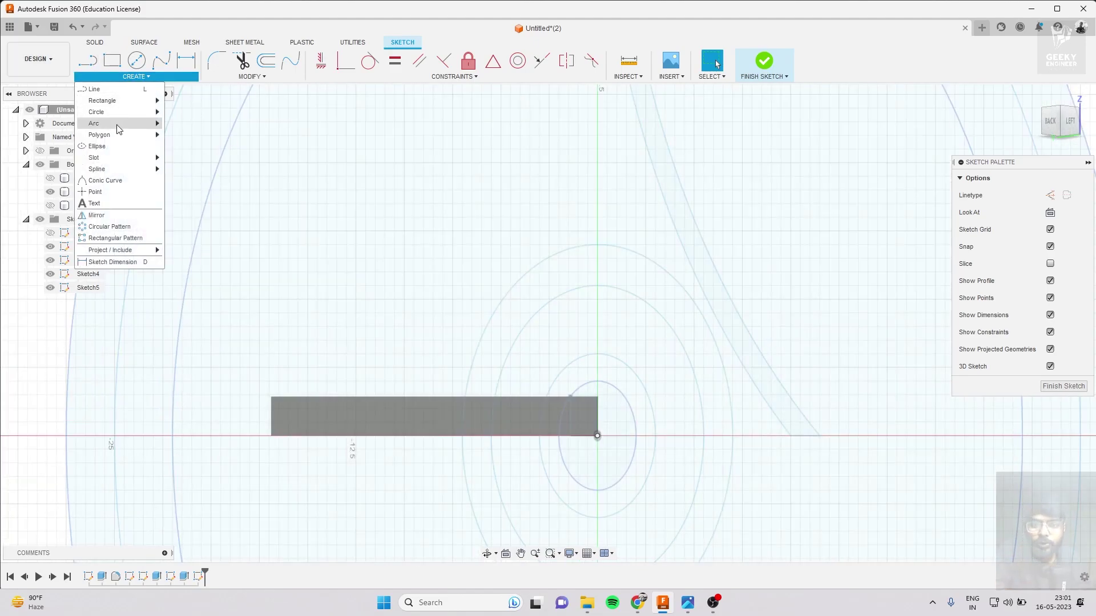
click(193, 135)
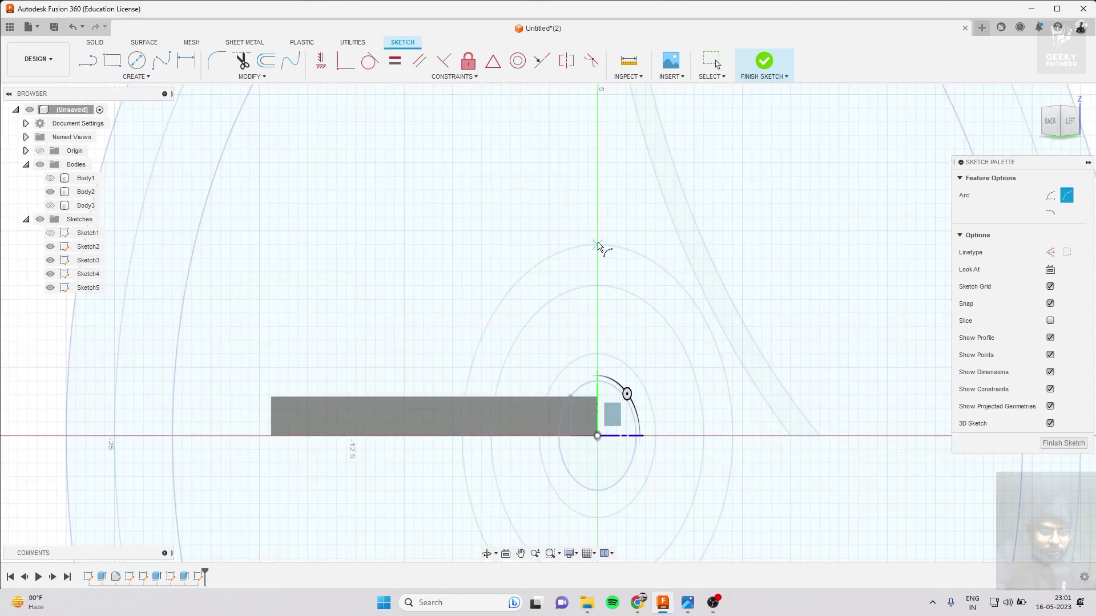
click(598, 245)
click(602, 289)
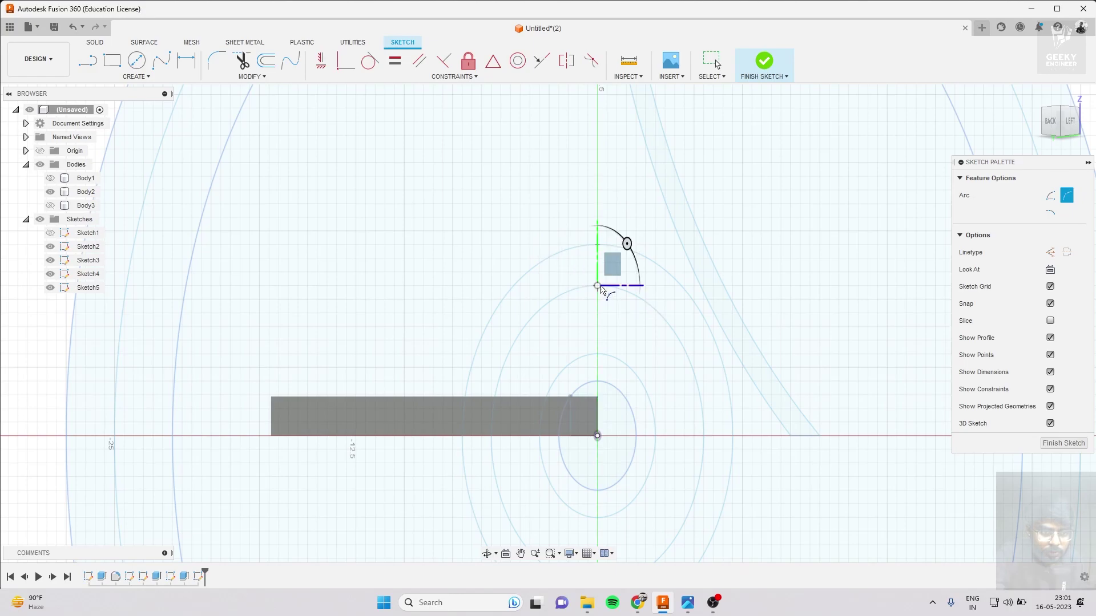
click(1068, 129)
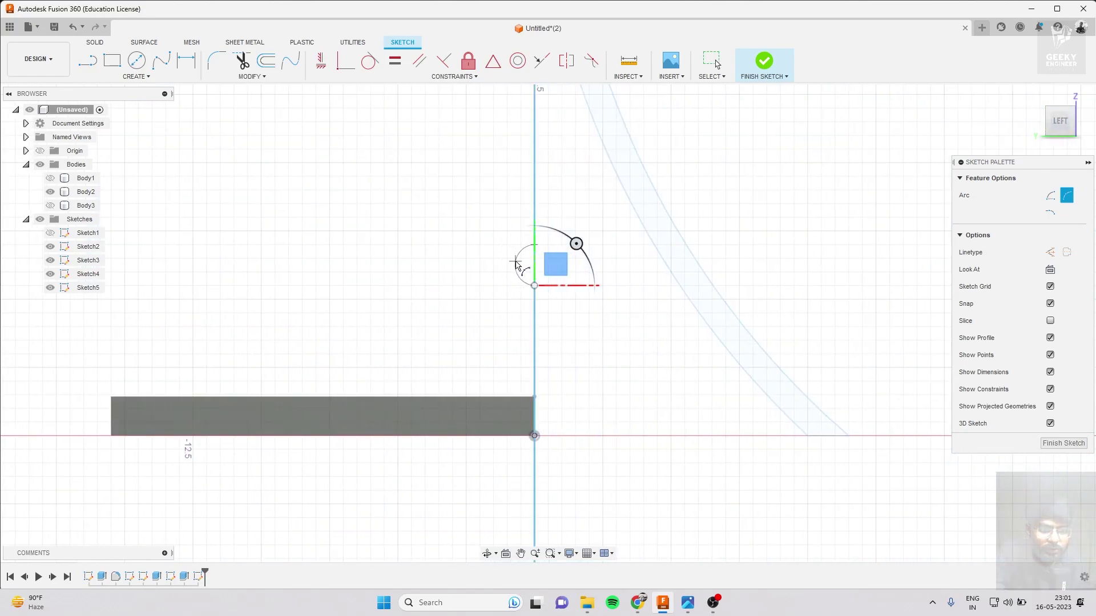
scroll(515, 260, down, 2)
scroll(519, 264, up, 3)
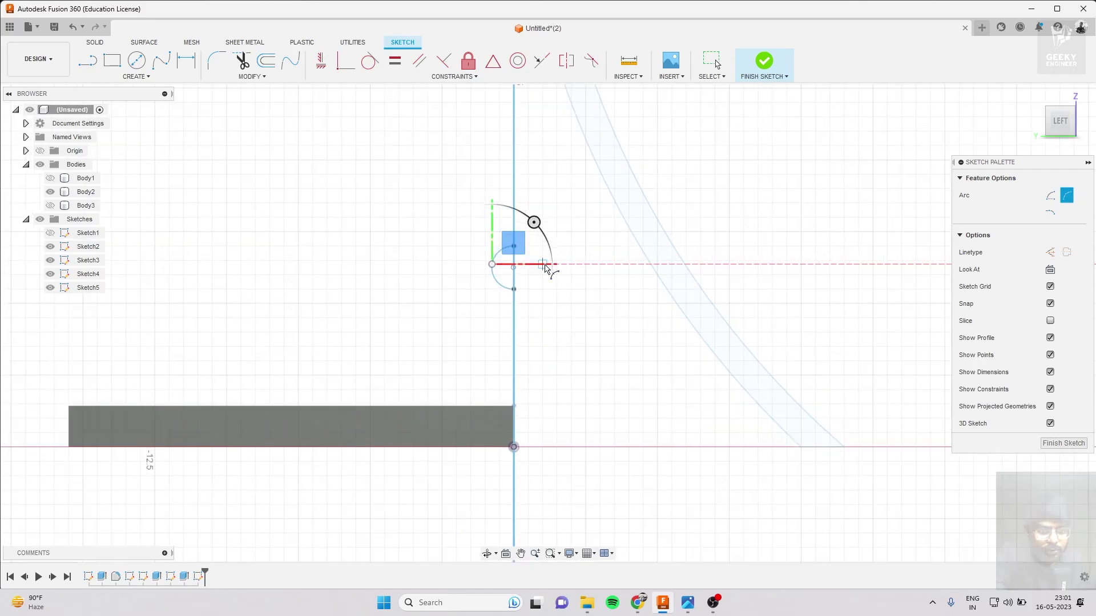
scroll(485, 268, up, 3)
scroll(477, 268, up, 2)
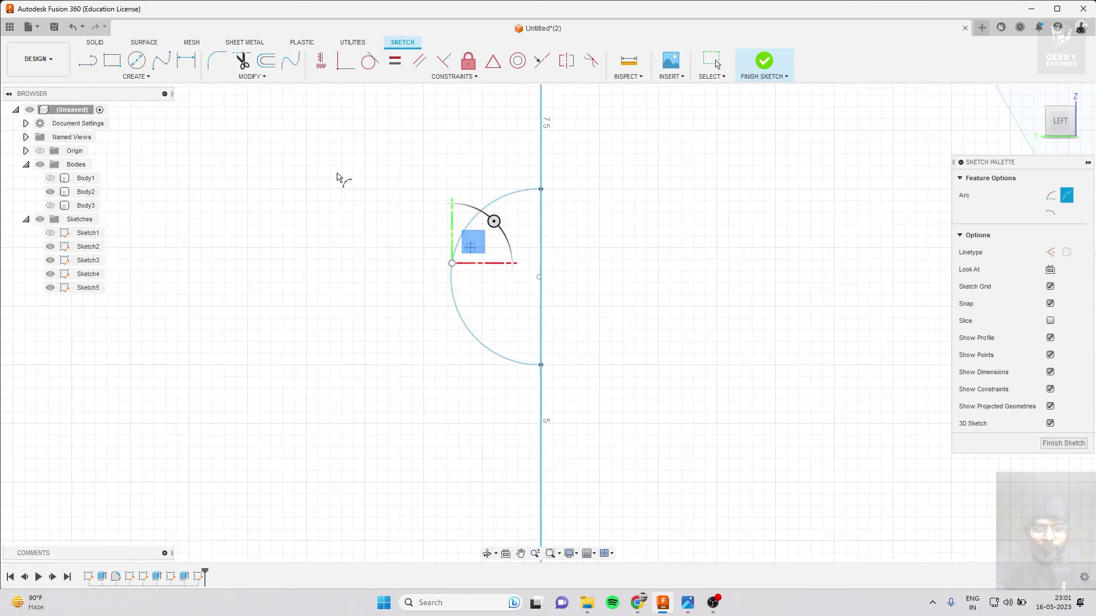
Offset the top half-circle arc 0.25 mm inward, undoing a stray first copy and redoing it.
click(266, 60)
click(489, 206)
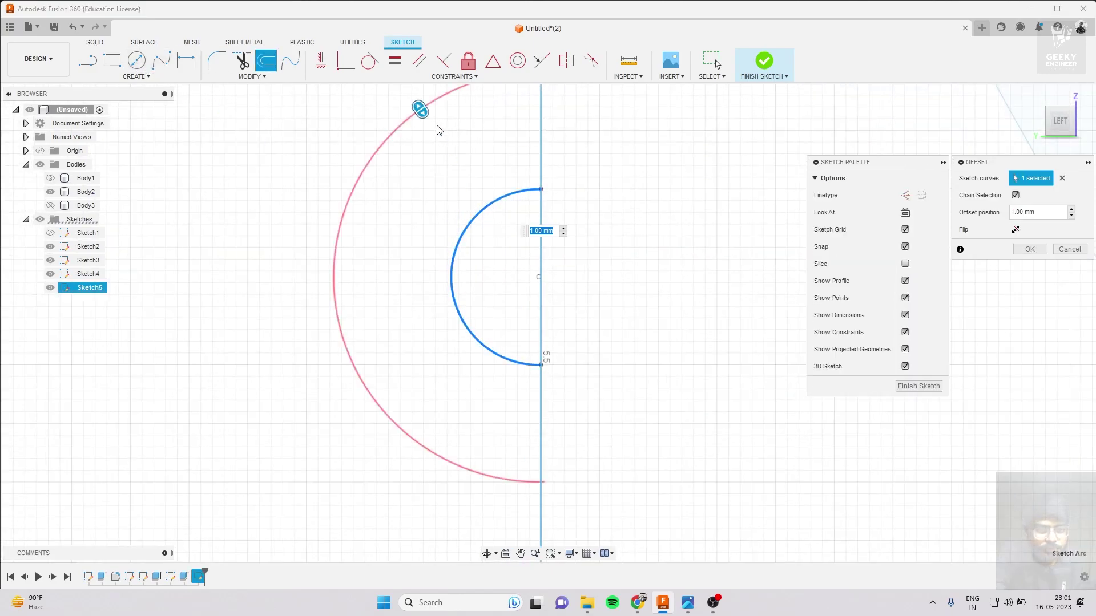
mouse_move(421, 110)
mouse_down()
mouse_move(508, 256)
mouse_move(501, 241)
mouse_up()
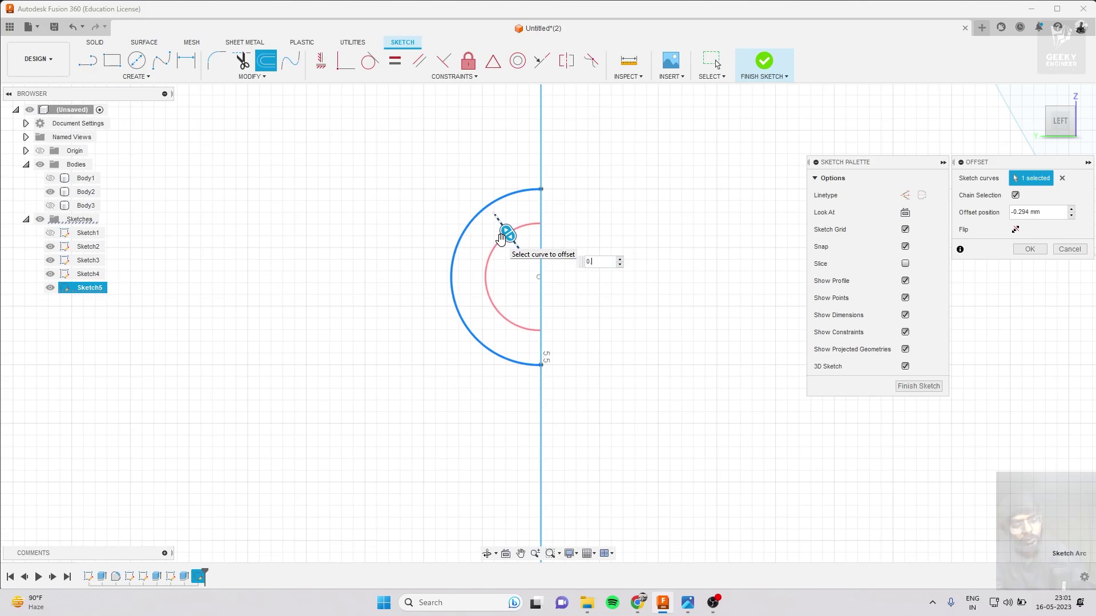
text(.25)
key(Return)
scroll(503, 245, down, 3)
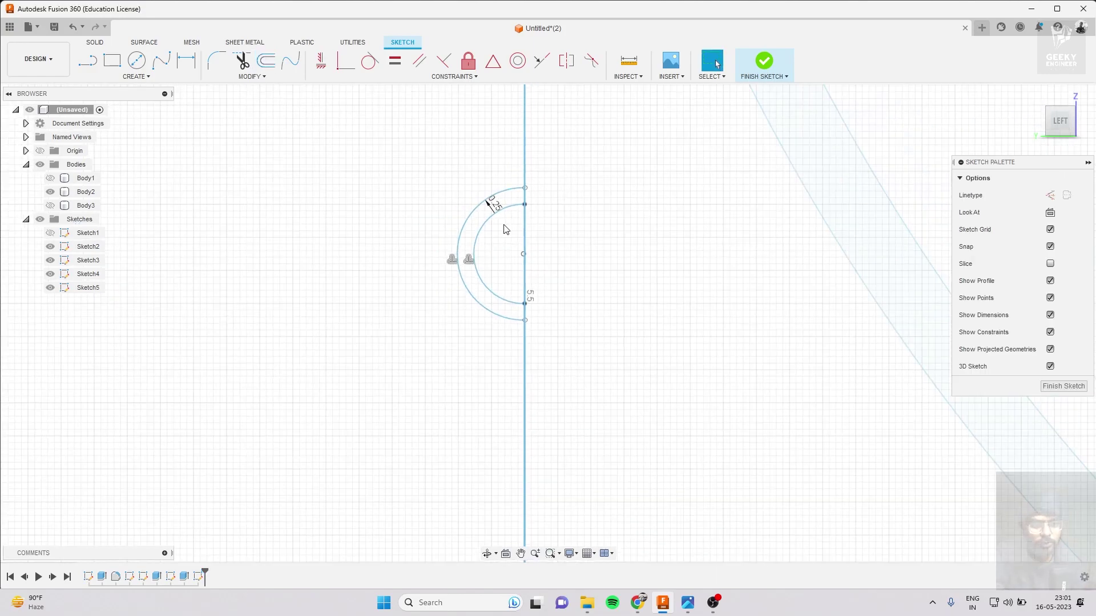
drag(1070, 117, 1084, 115)
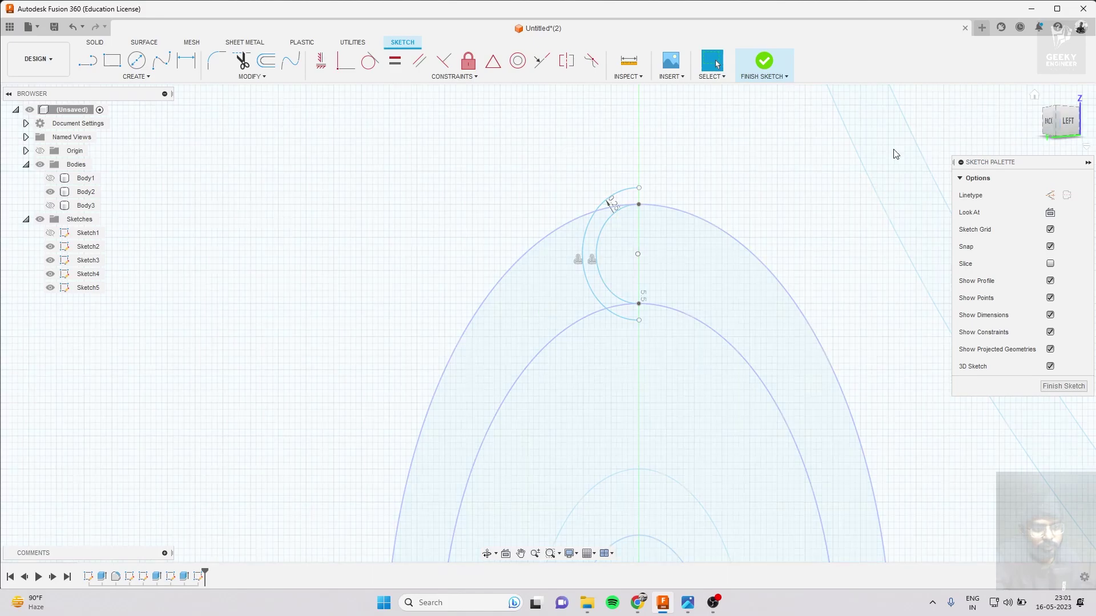
click(71, 27)
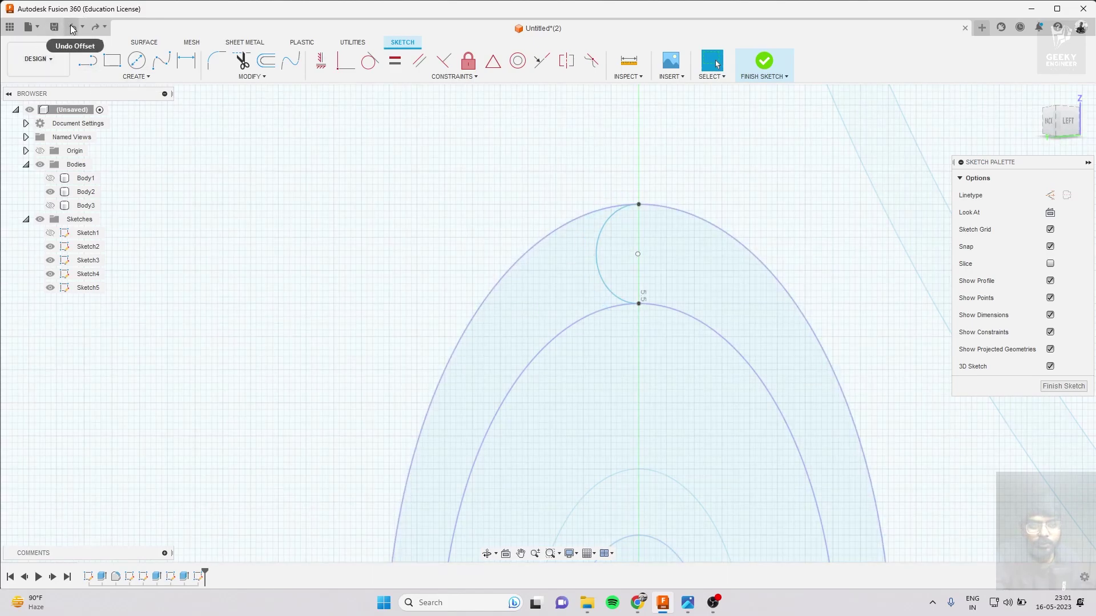
click(266, 60)
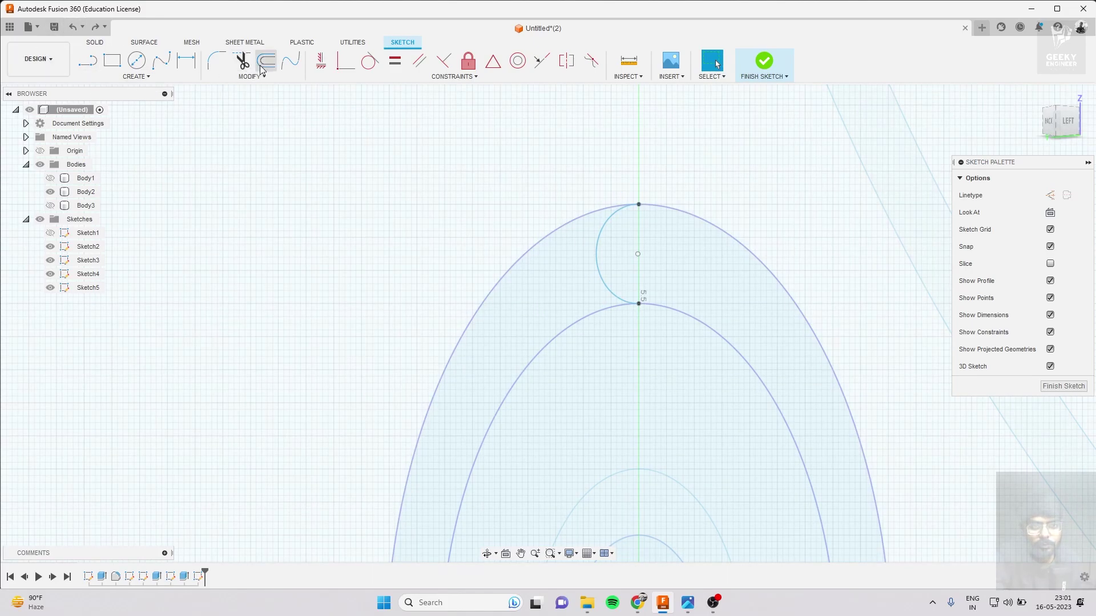
click(608, 217)
text(-.25)
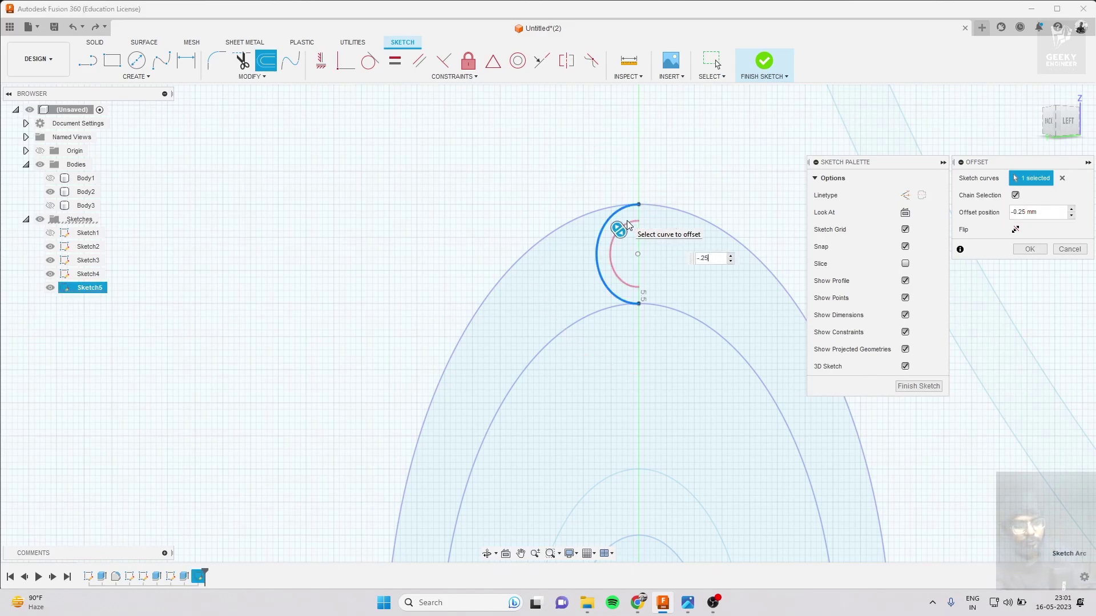
key(Return)
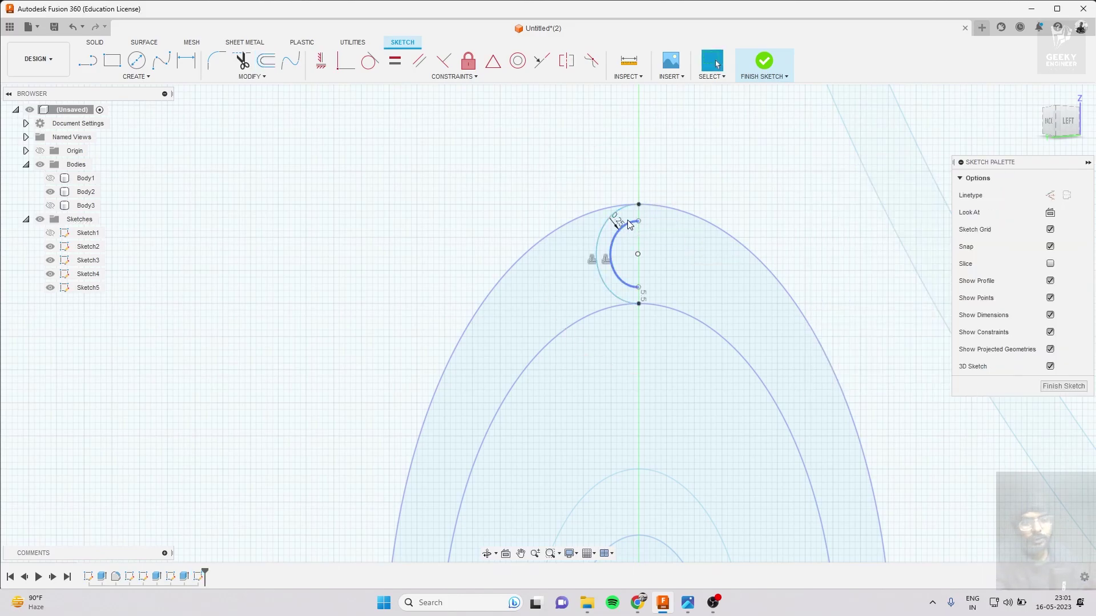
scroll(638, 206, down, 2)
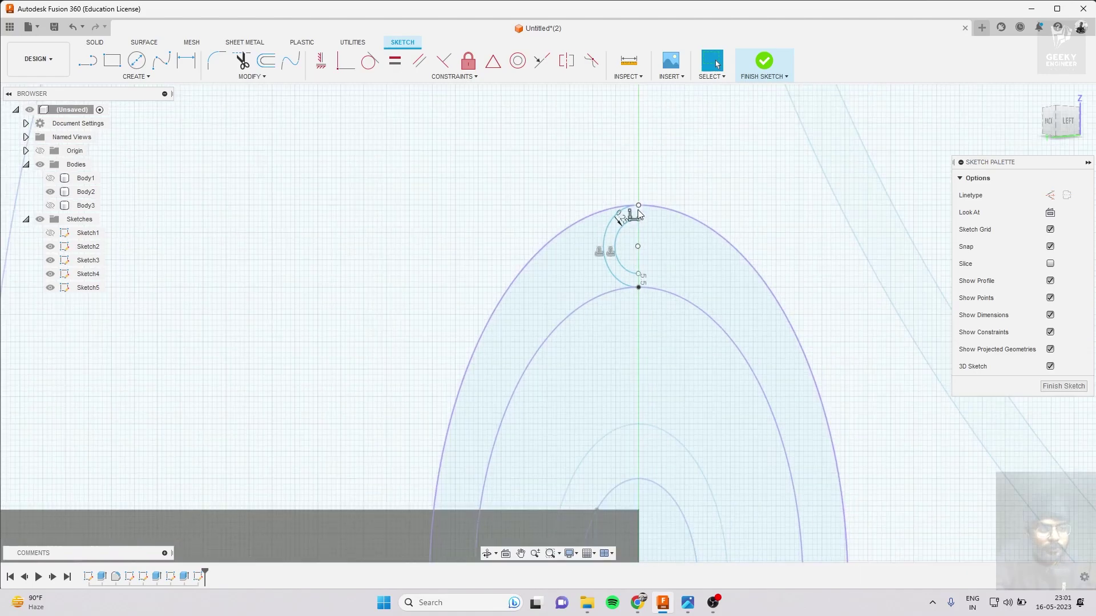
In the LEFT view, draw lines up, left and down from the arc's top point.
scroll(638, 208, up, 2)
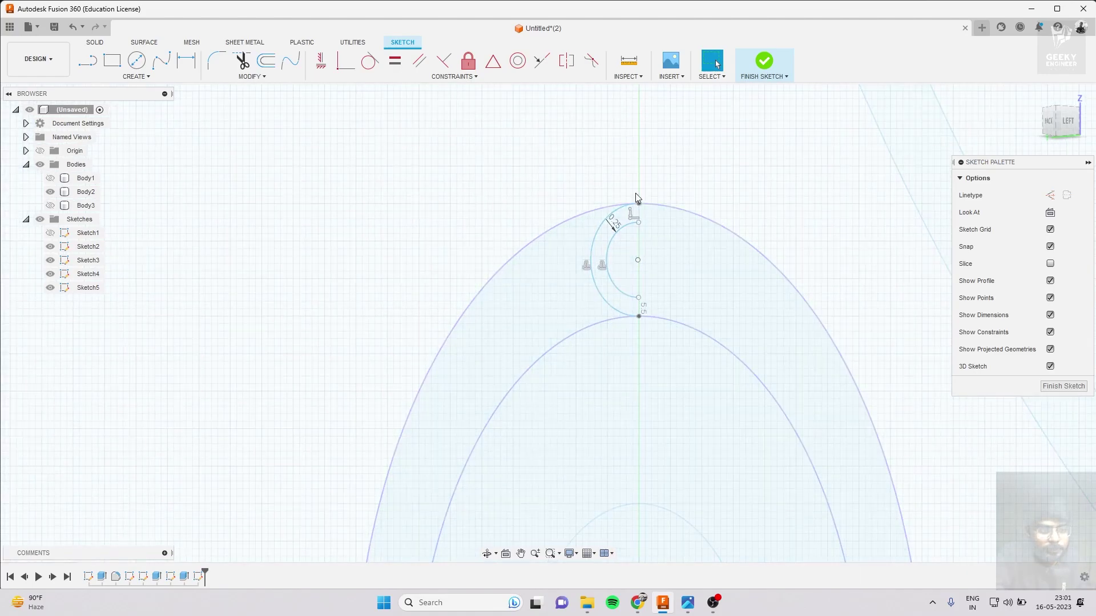
click(1067, 121)
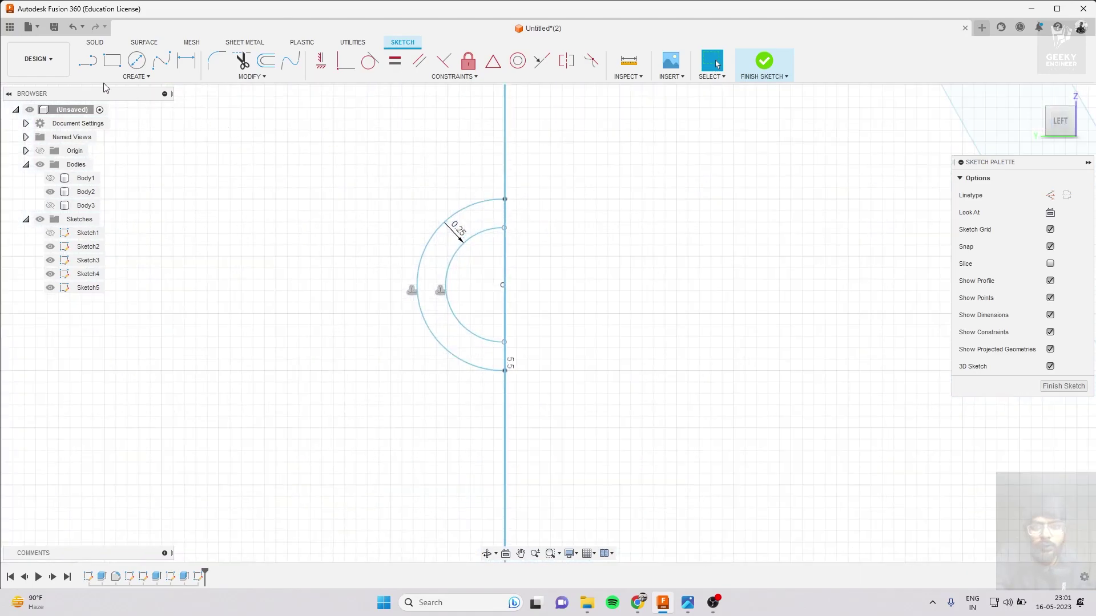
key(l)
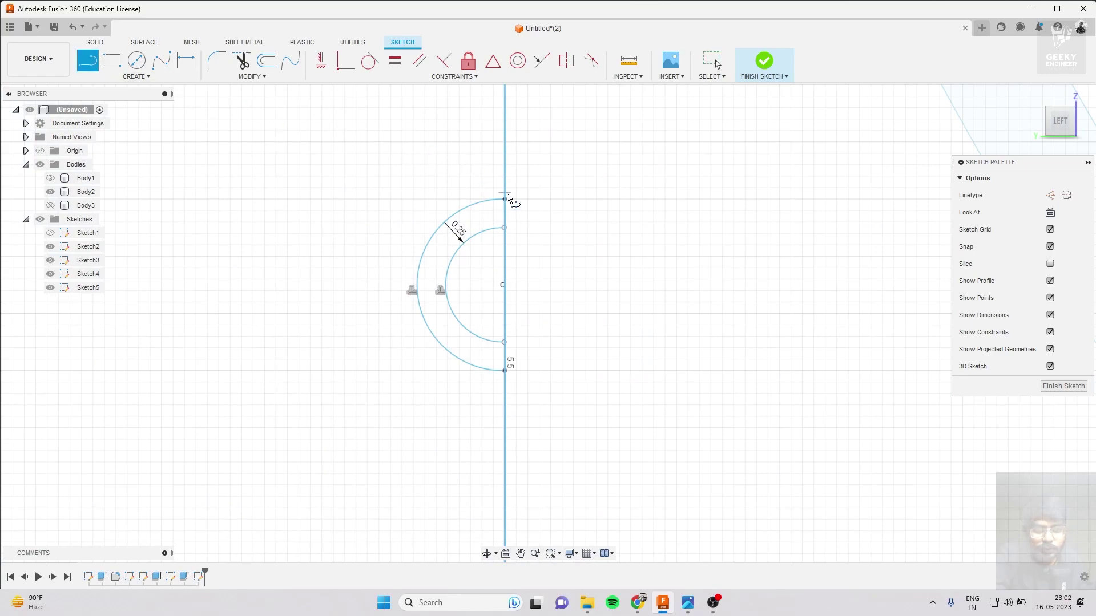
click(505, 199)
scroll(504, 200, down, 2)
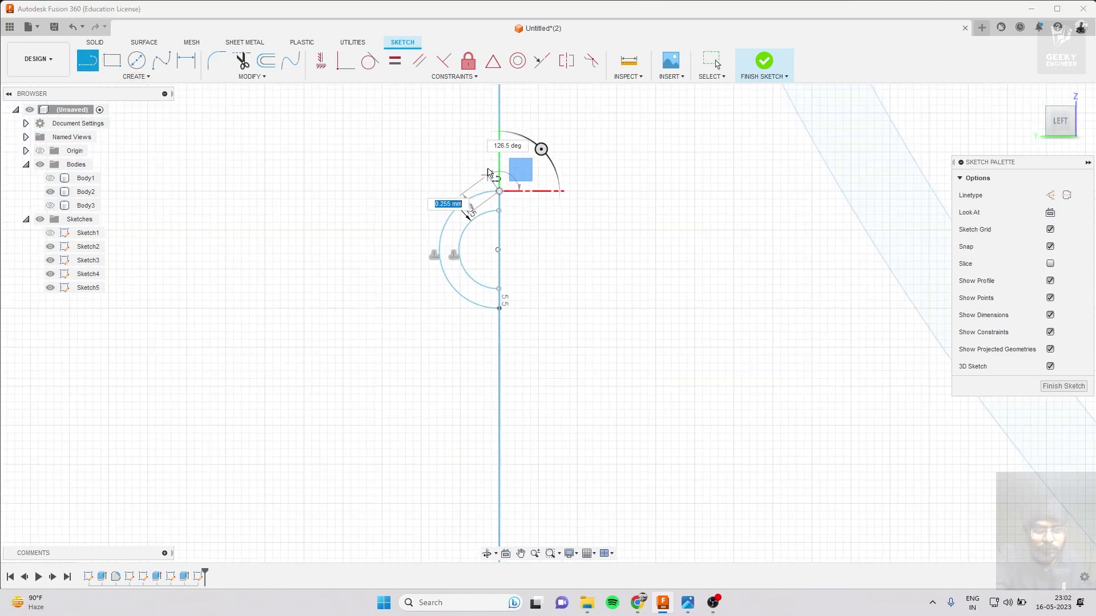
click(498, 125)
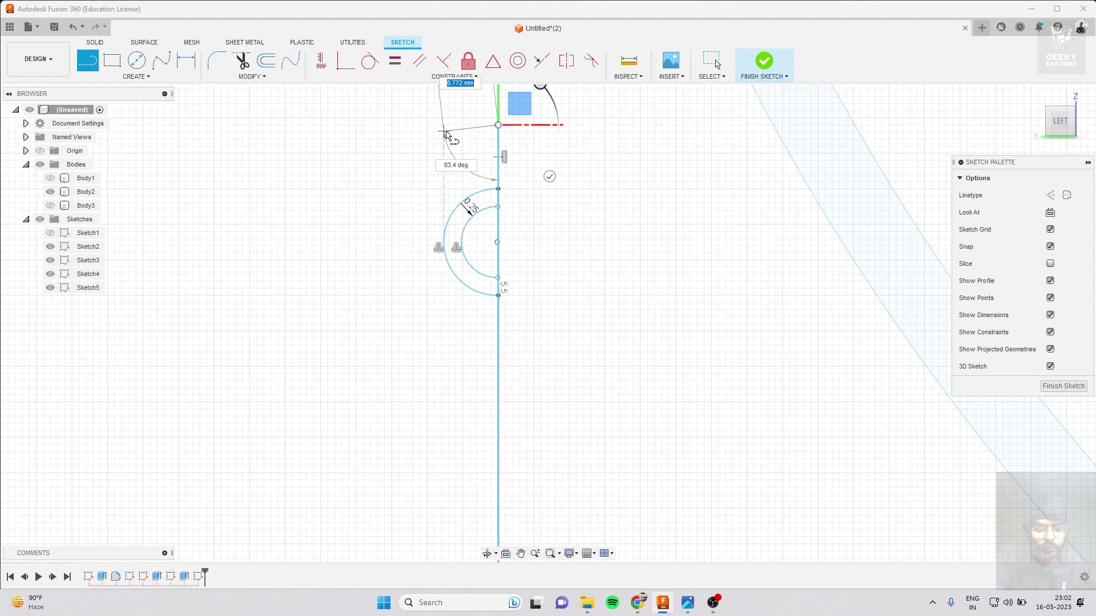
click(444, 125)
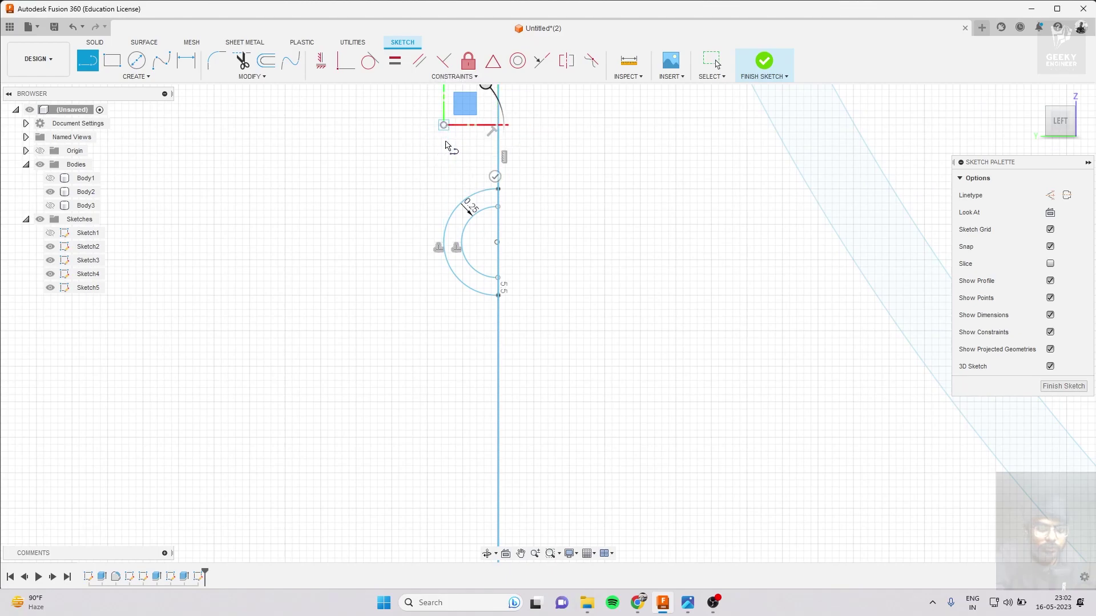
click(443, 189)
Add the short return segment and final lines that close the L-shaped outline.
scroll(444, 189, up, 2)
scroll(443, 188, up, 3)
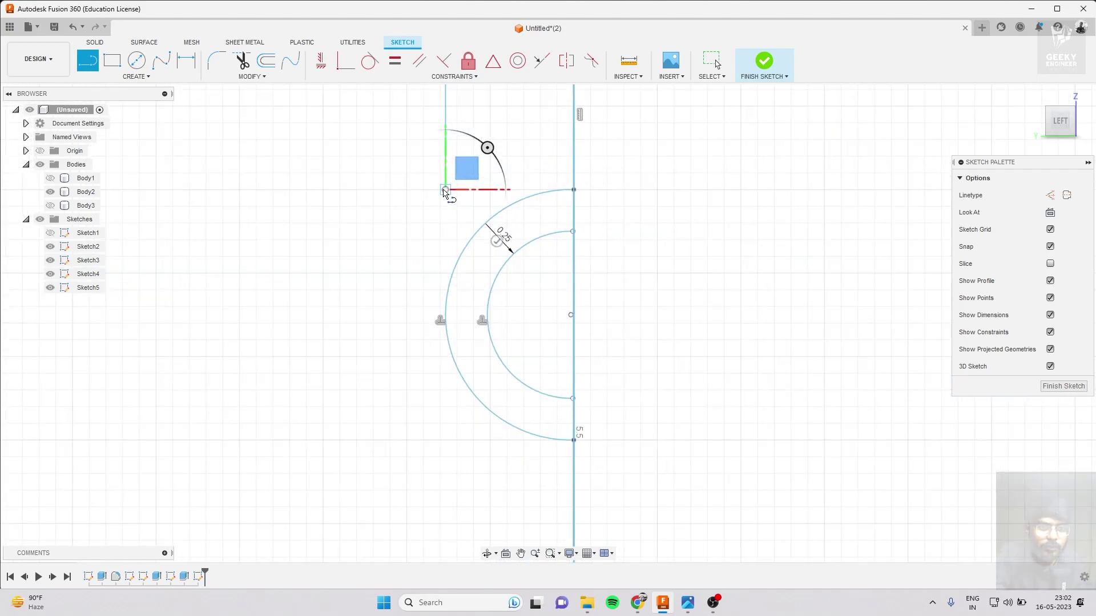
click(509, 189)
scroll(514, 148, down, 2)
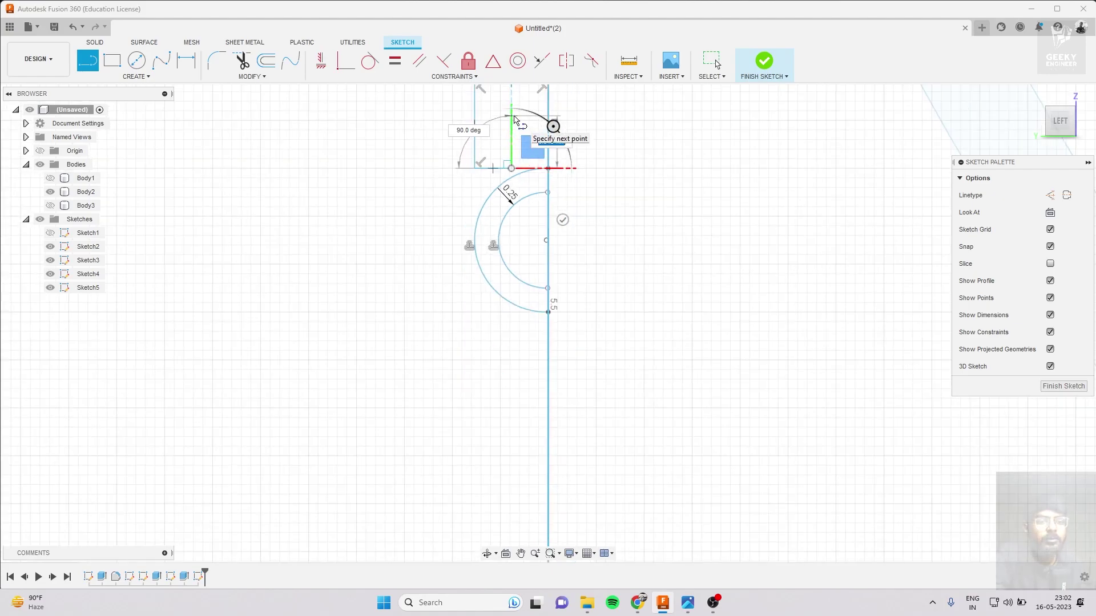
scroll(514, 119, up, 2)
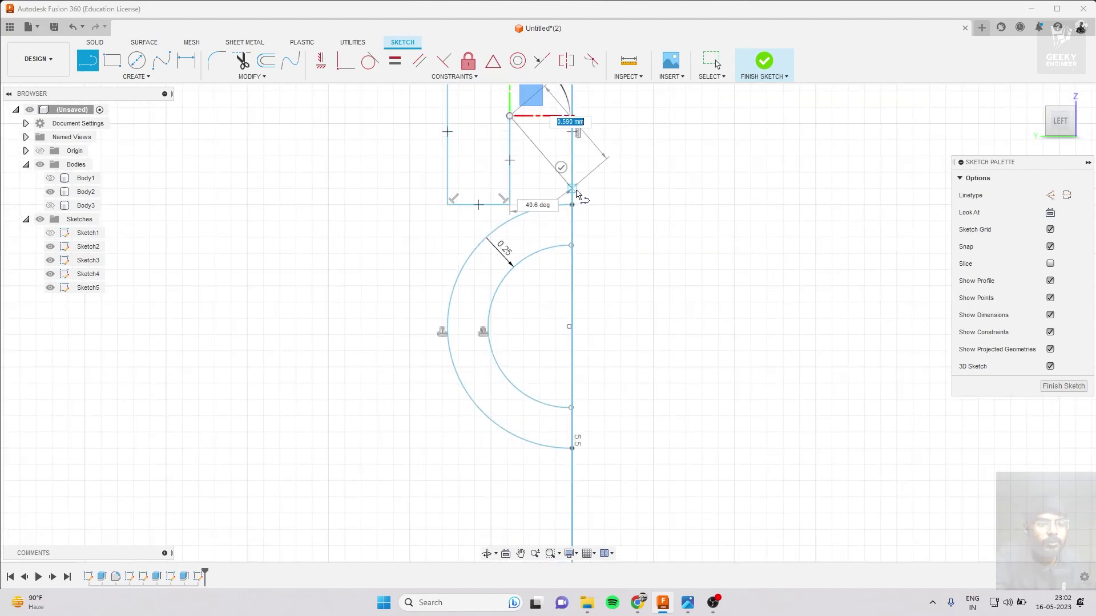
drag(535, 139, 545, 182)
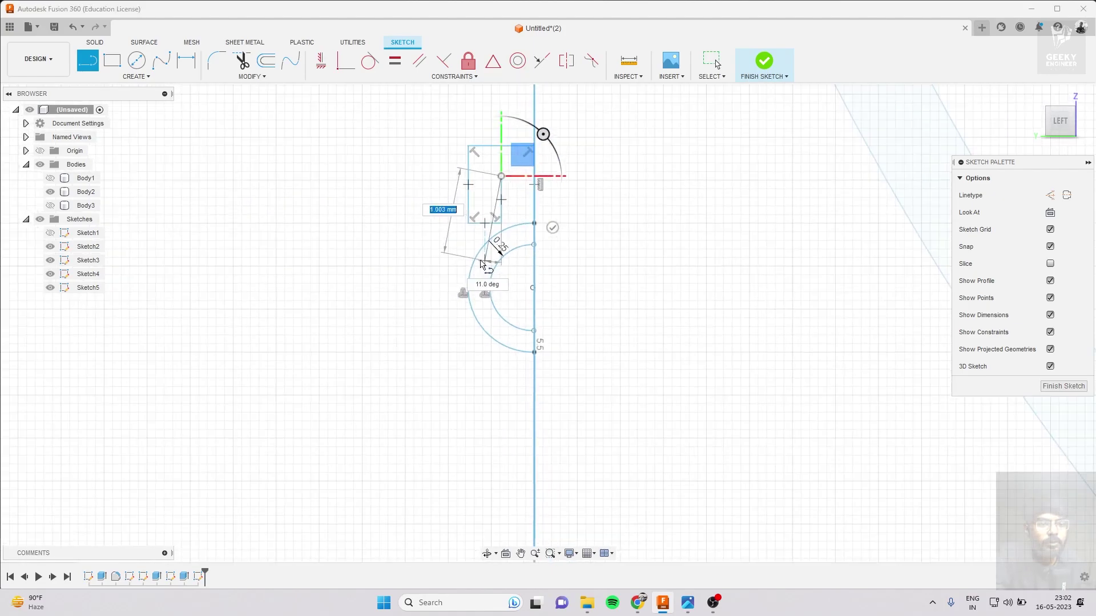
scroll(545, 181, up, 3)
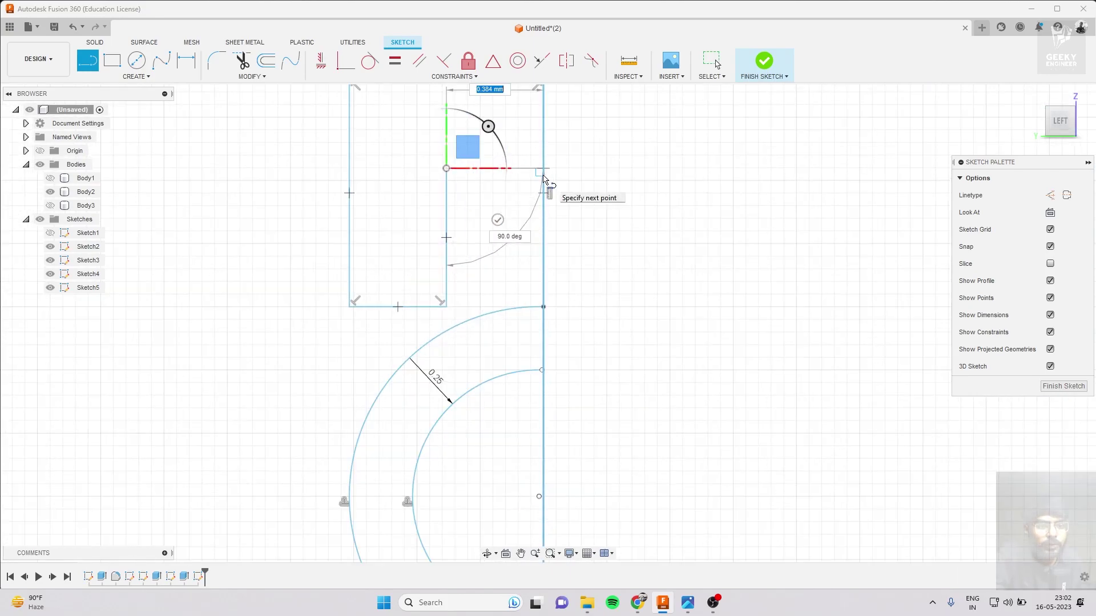
scroll(454, 179, down, 2)
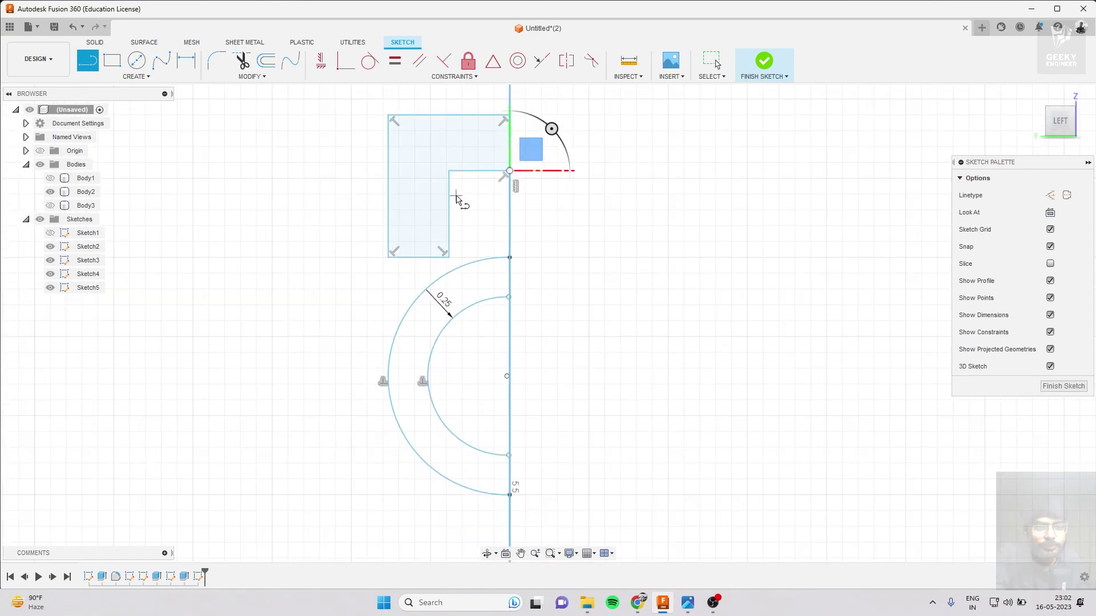
scroll(464, 206, up, 1)
scroll(489, 225, up, 1)
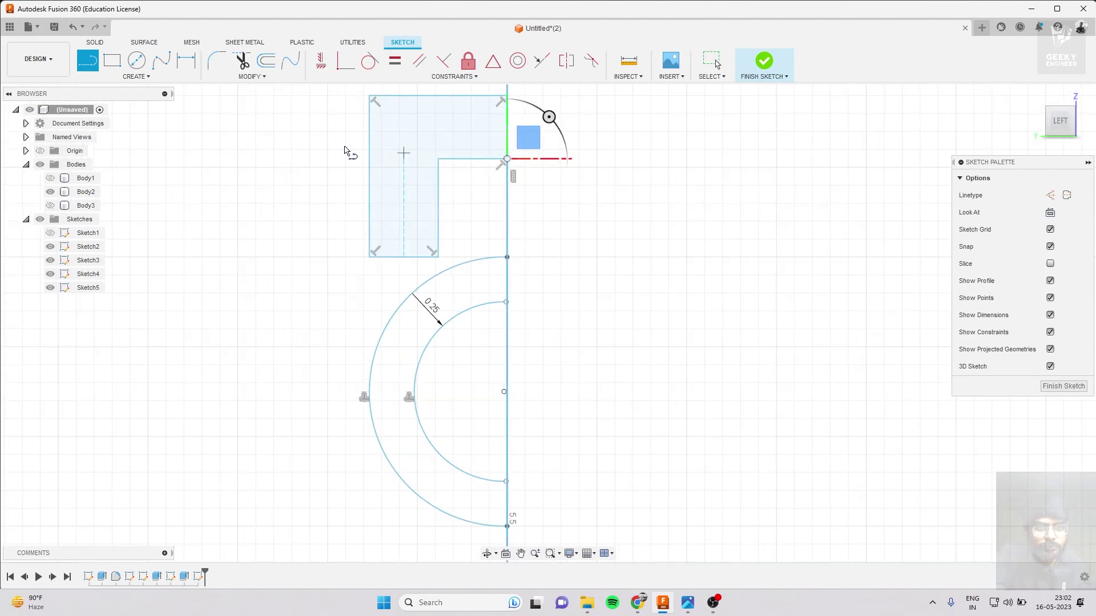
click(137, 76)
mouse_move(118, 112)
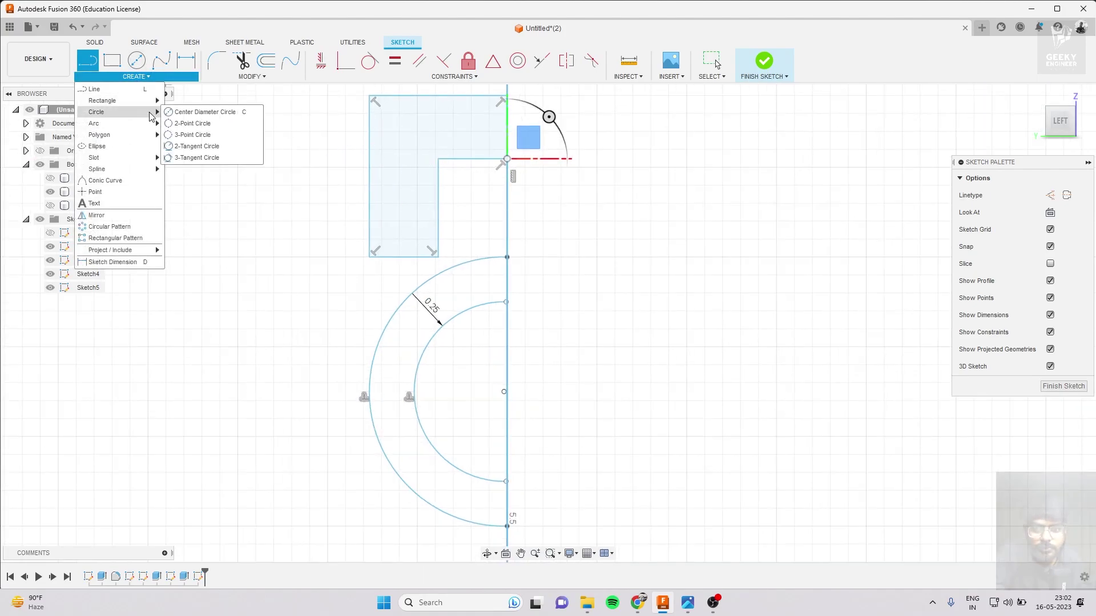
Draw an arc in the L's notch and fillet its join with the outer arc at 0.01 mm.
click(192, 123)
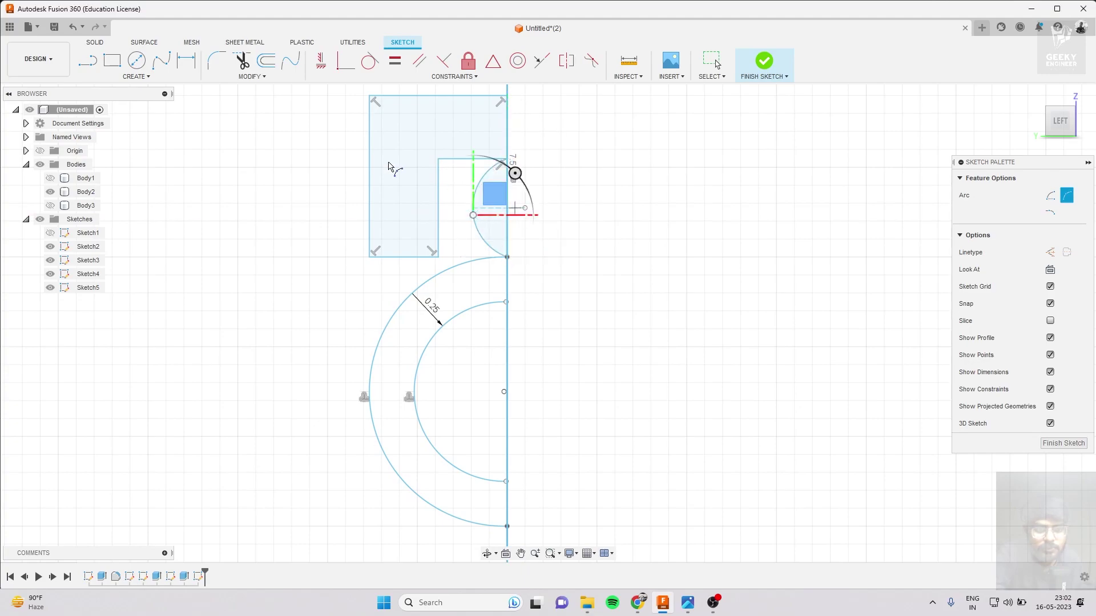
click(135, 76)
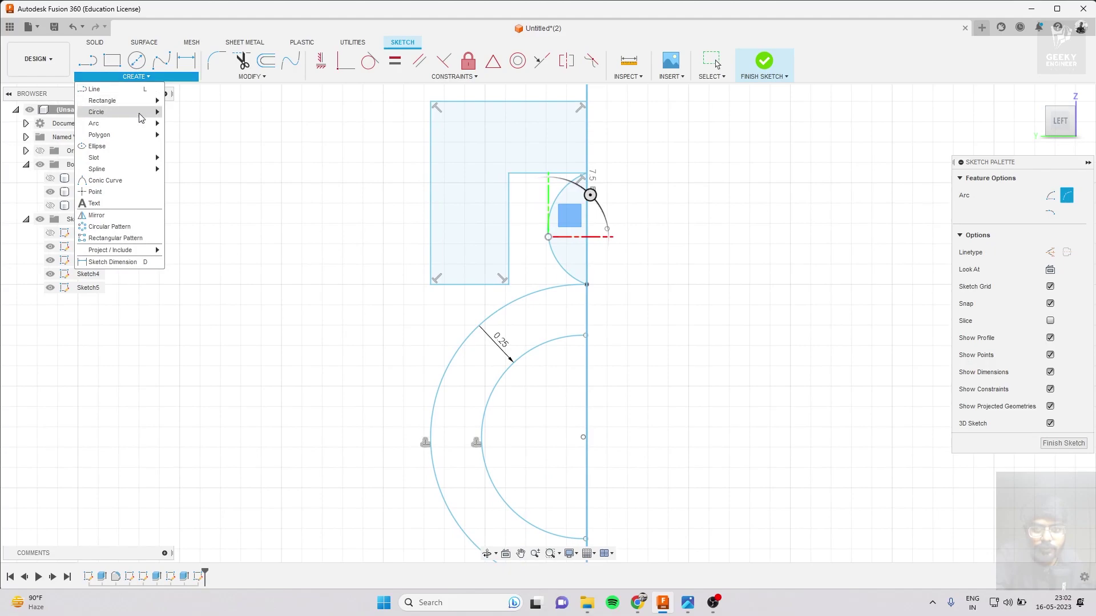
mouse_move(96, 111)
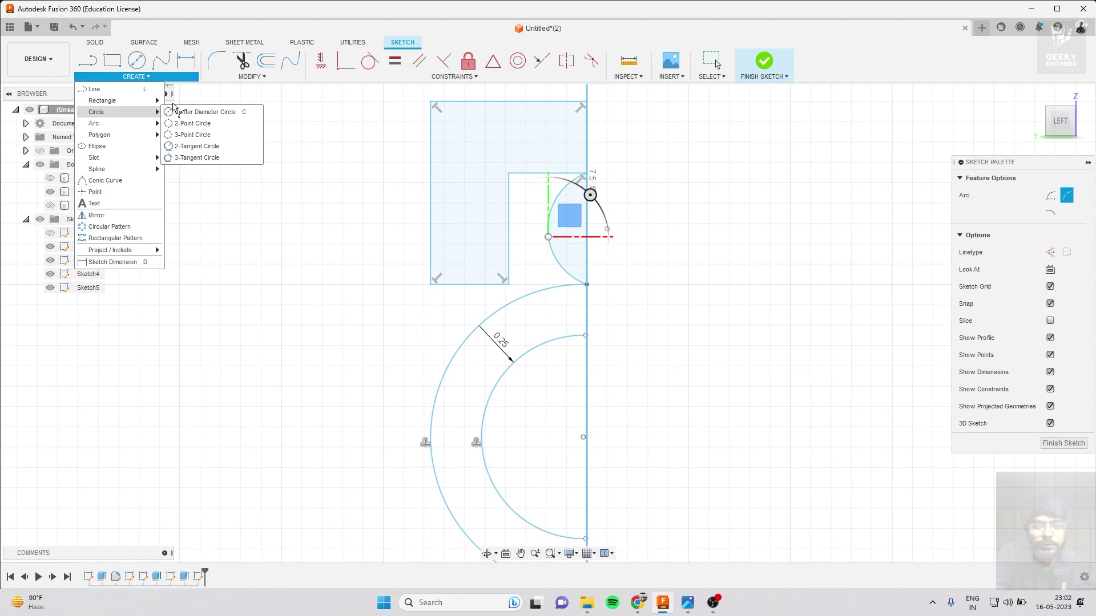
click(217, 60)
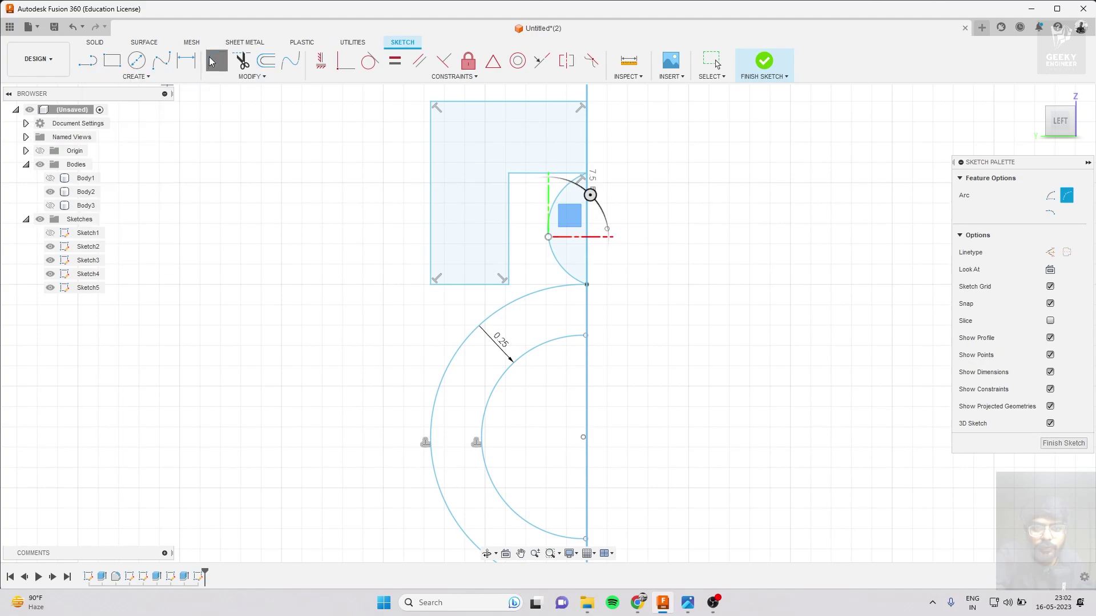
click(572, 280)
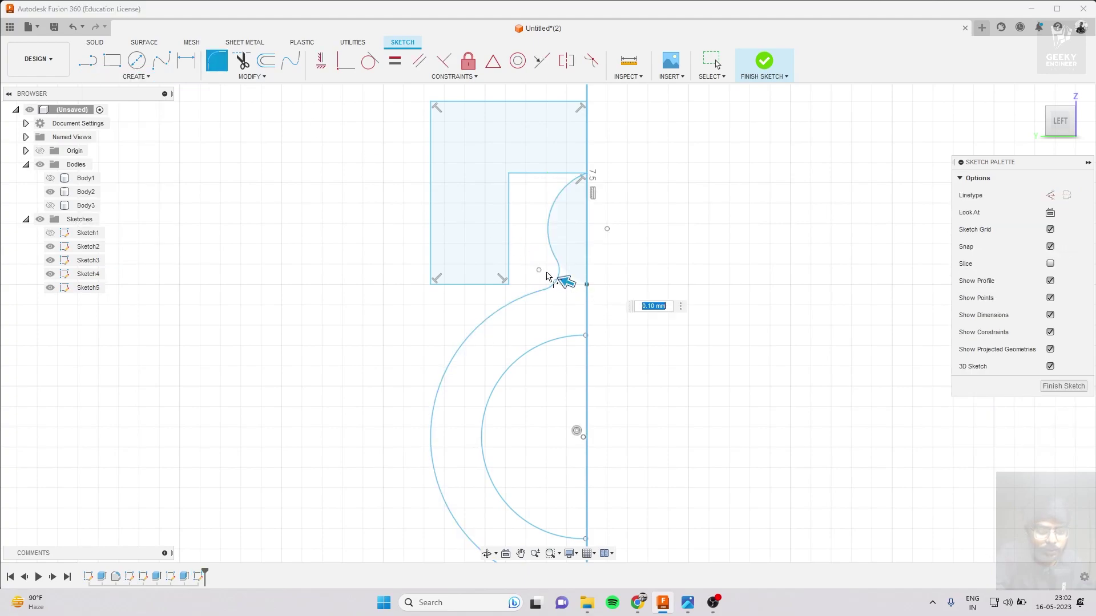
drag(562, 279, 572, 285)
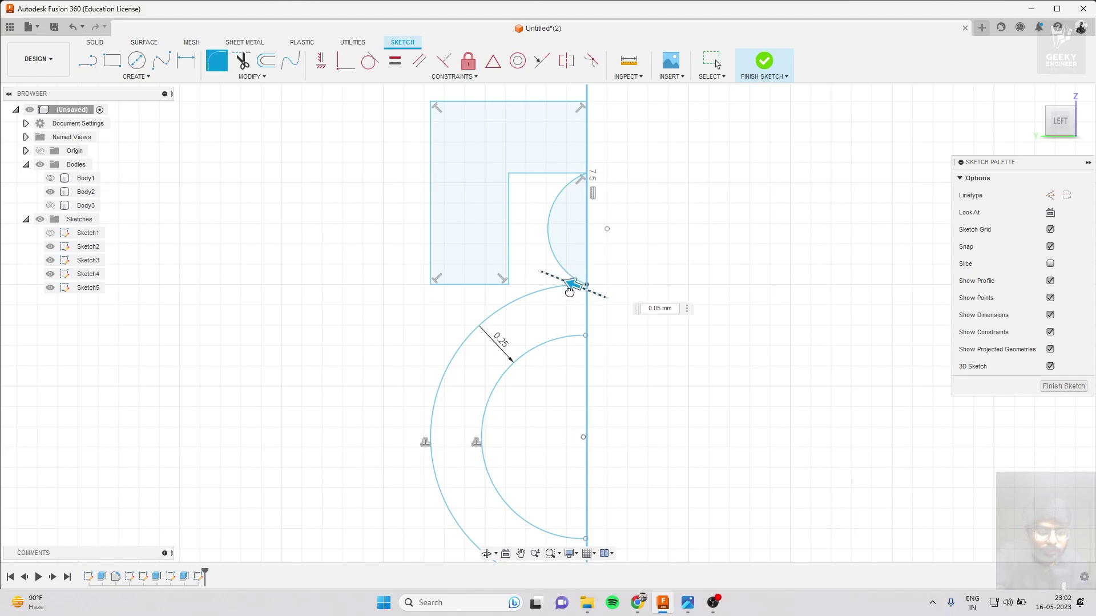
scroll(562, 276, up, 3)
scroll(556, 265, up, 3)
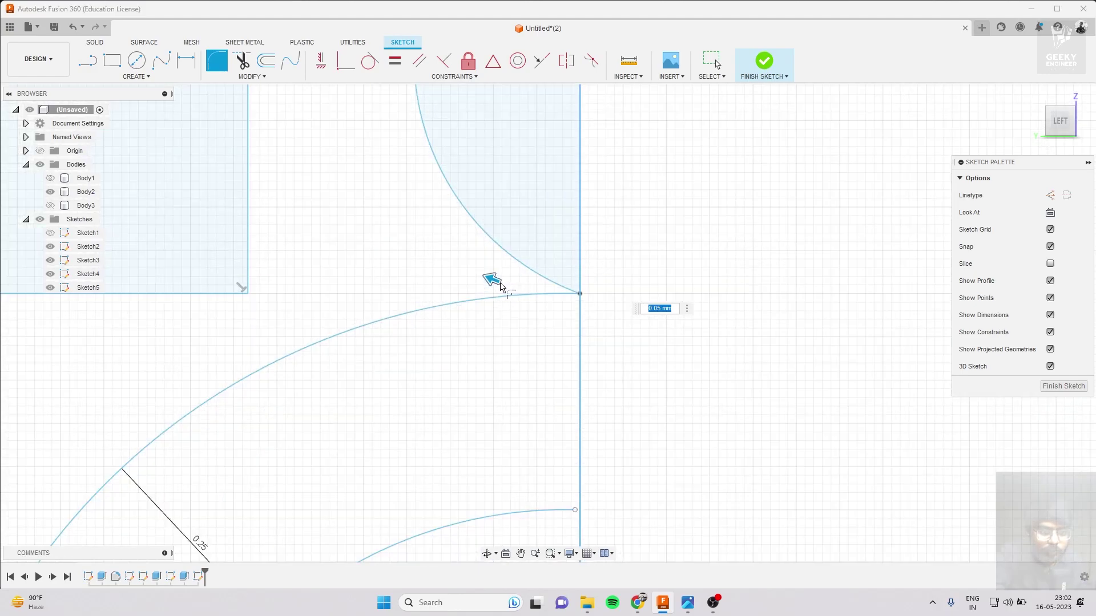
drag(500, 285, 512, 291)
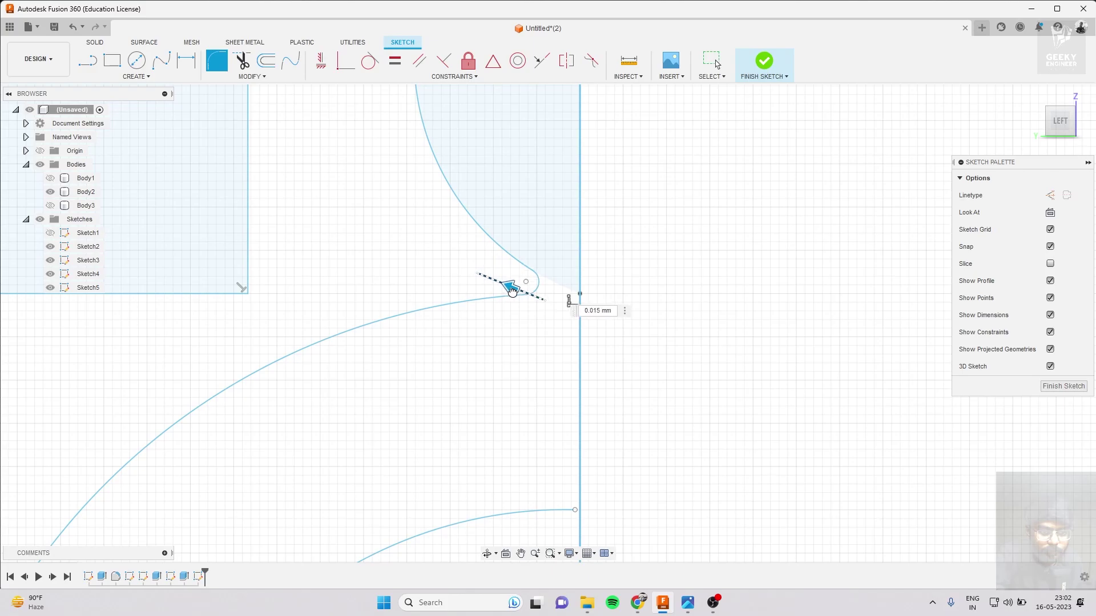
scroll(514, 292, down, 3)
scroll(514, 285, down, 3)
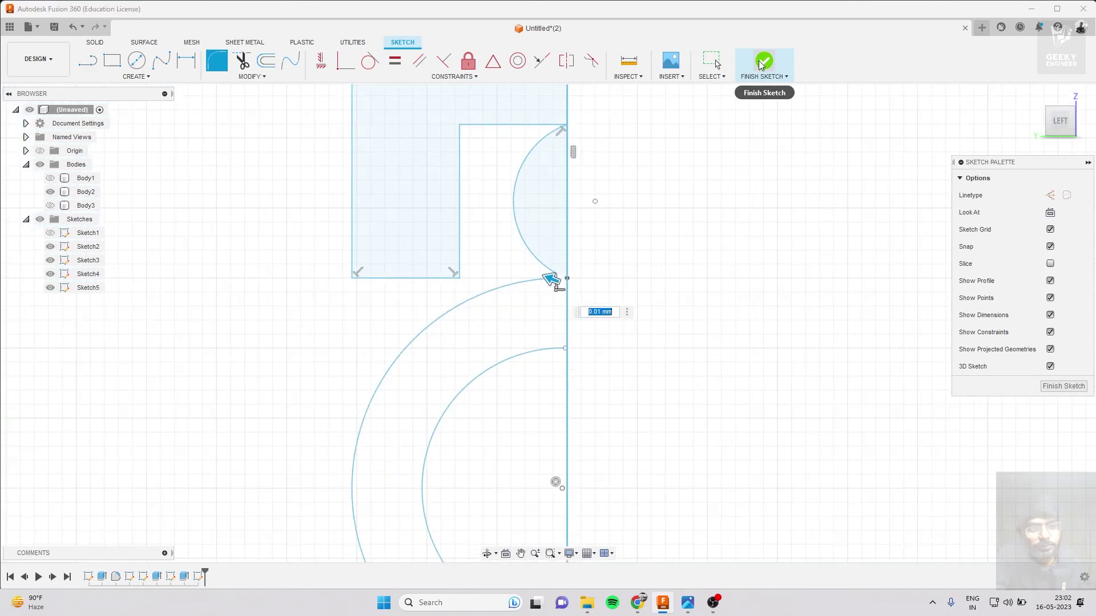
key(Return)
Inspect the L profile and outer arc by selecting them, then return to editing Sketch5.
scroll(540, 238, down, 2)
scroll(556, 215, up, 2)
scroll(570, 240, up, 3)
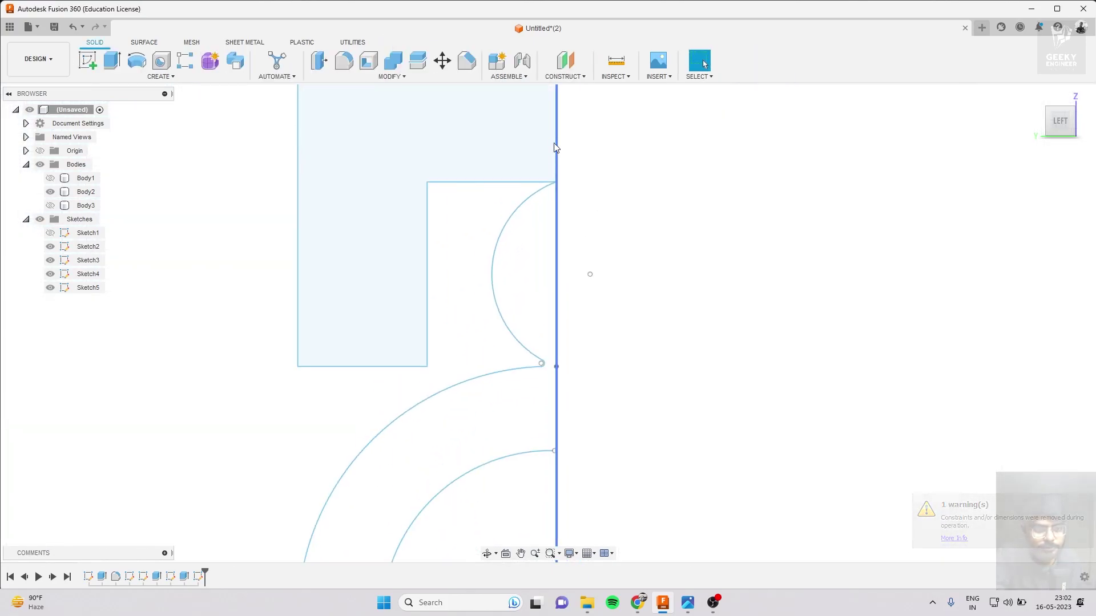
scroll(565, 207, up, 3)
scroll(561, 222, up, 1)
scroll(558, 235, up, 1)
scroll(555, 211, down, 2)
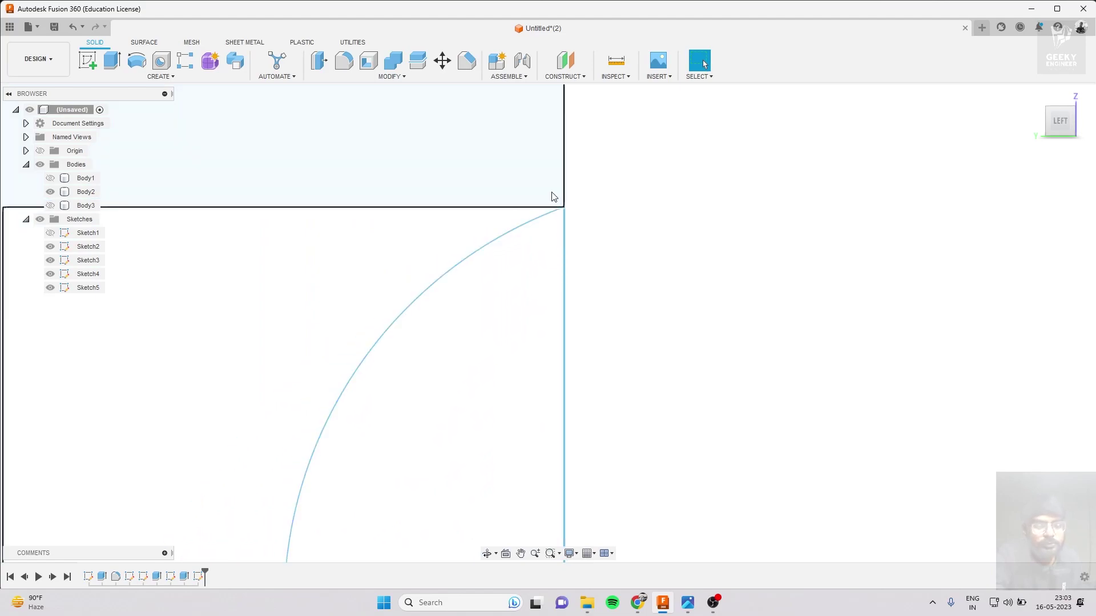
scroll(531, 177, down, 2)
scroll(517, 169, down, 5)
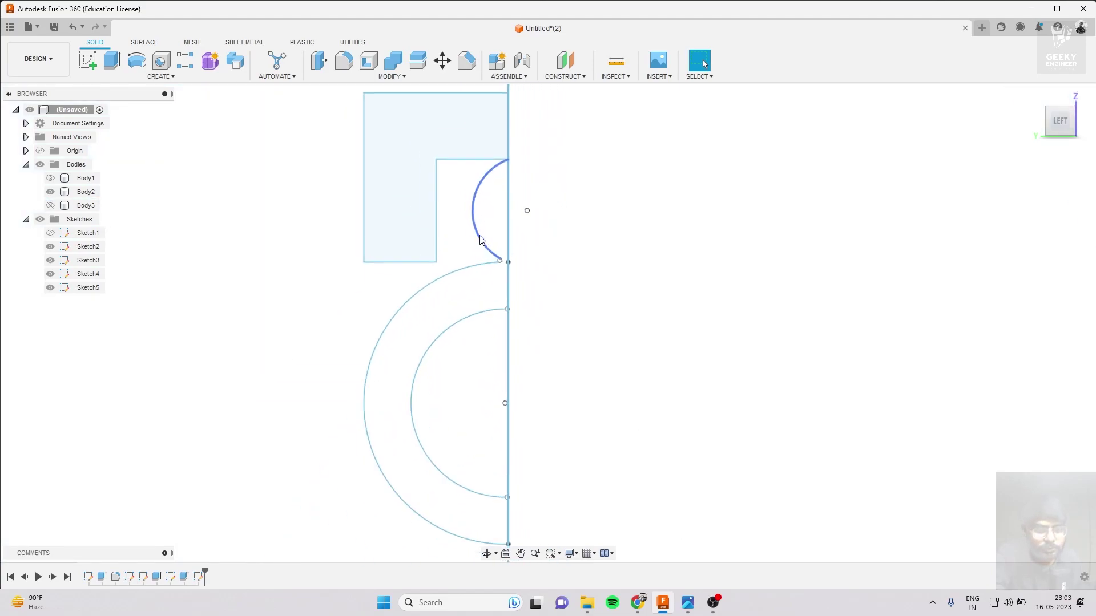
click(465, 146)
click(494, 210)
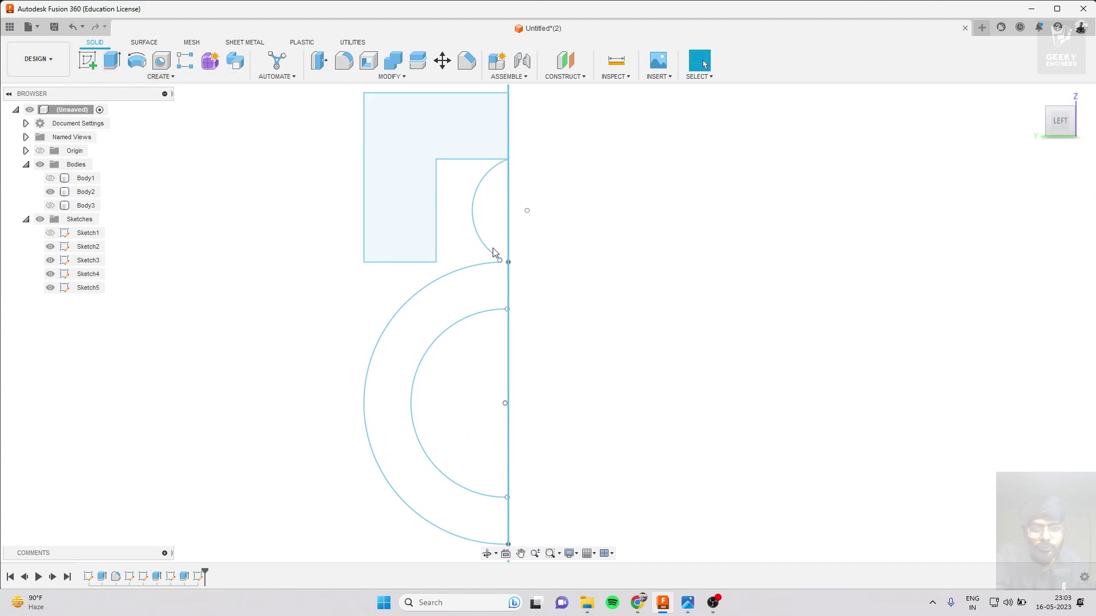
click(479, 268)
right_click(479, 269)
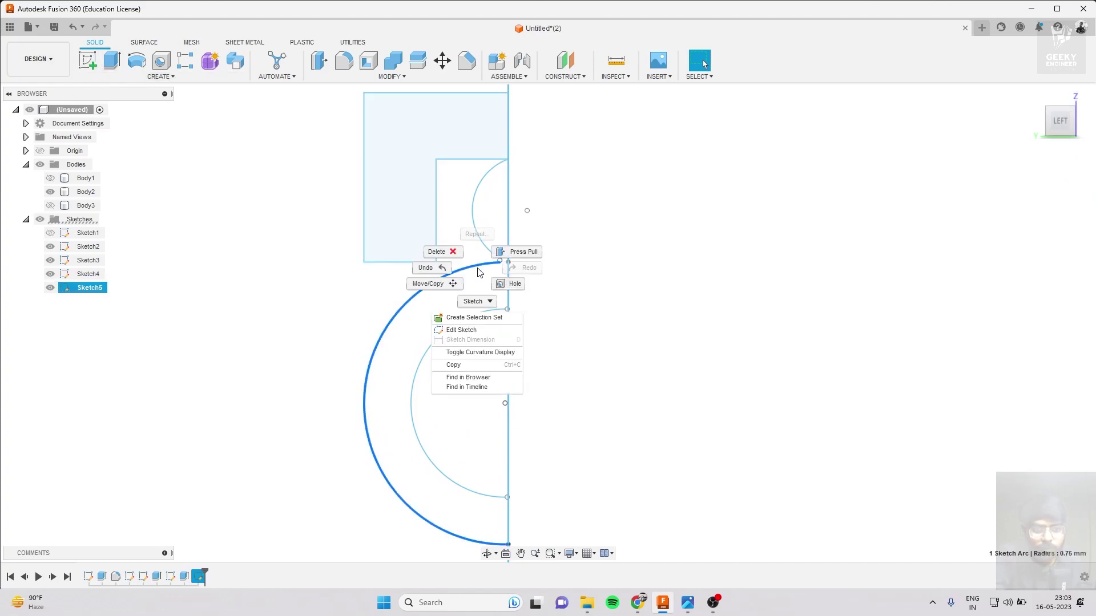
click(462, 329)
Draw vertical lines along the axis joining the arc ends into one closed profile and finish the sketch.
scroll(482, 361, up, 5)
scroll(505, 186, up, 3)
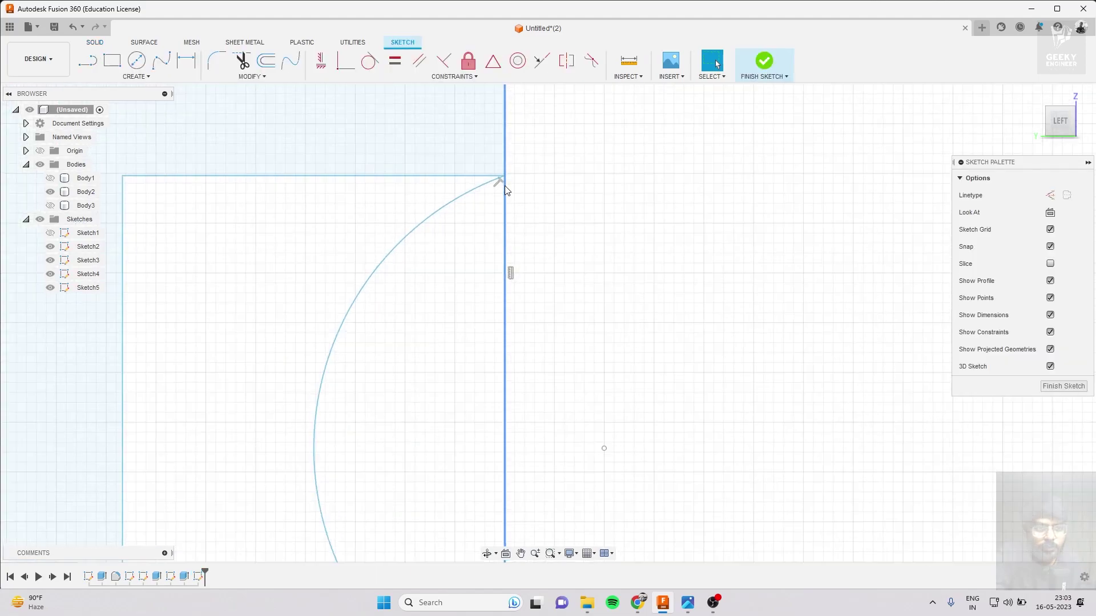
scroll(504, 186, up, 2)
click(87, 60)
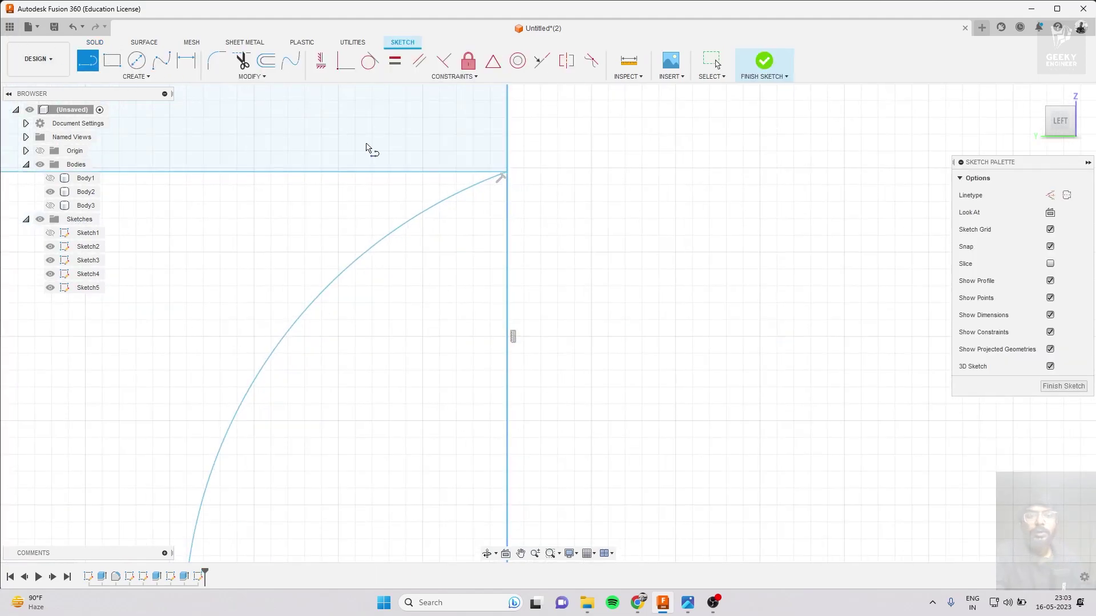
scroll(421, 161, down, 2)
scroll(422, 319, down, 3)
scroll(449, 341, down, 2)
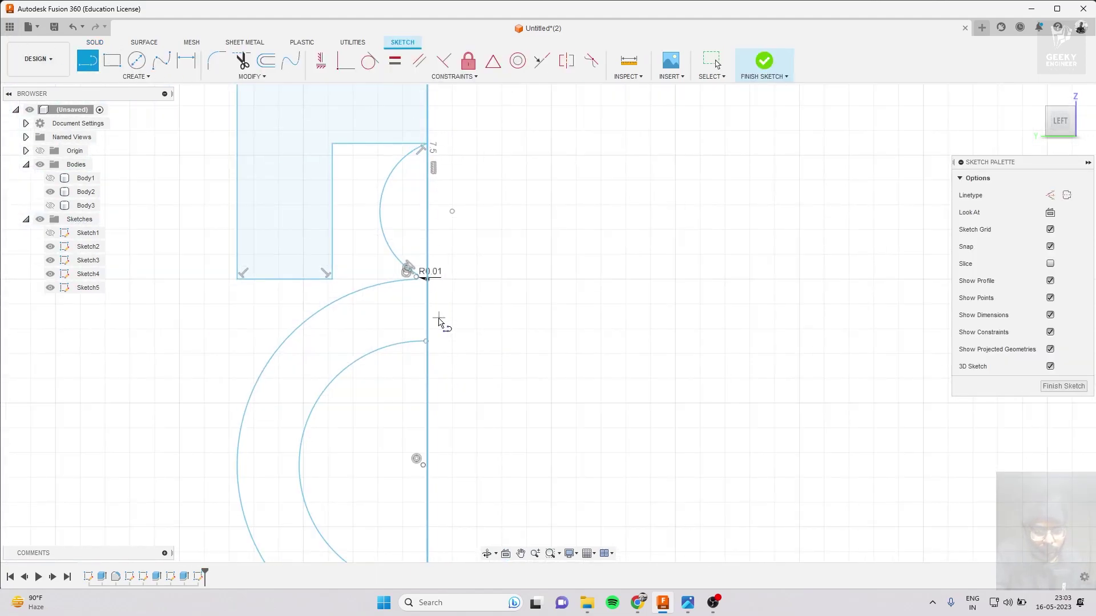
scroll(408, 321, down, 2)
click(418, 485)
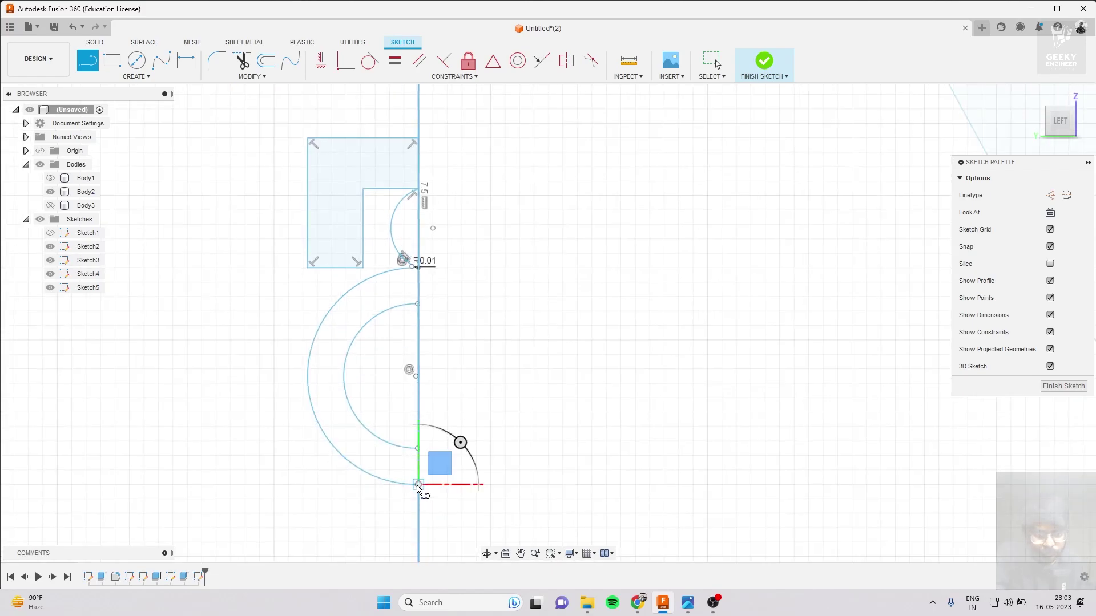
click(418, 448)
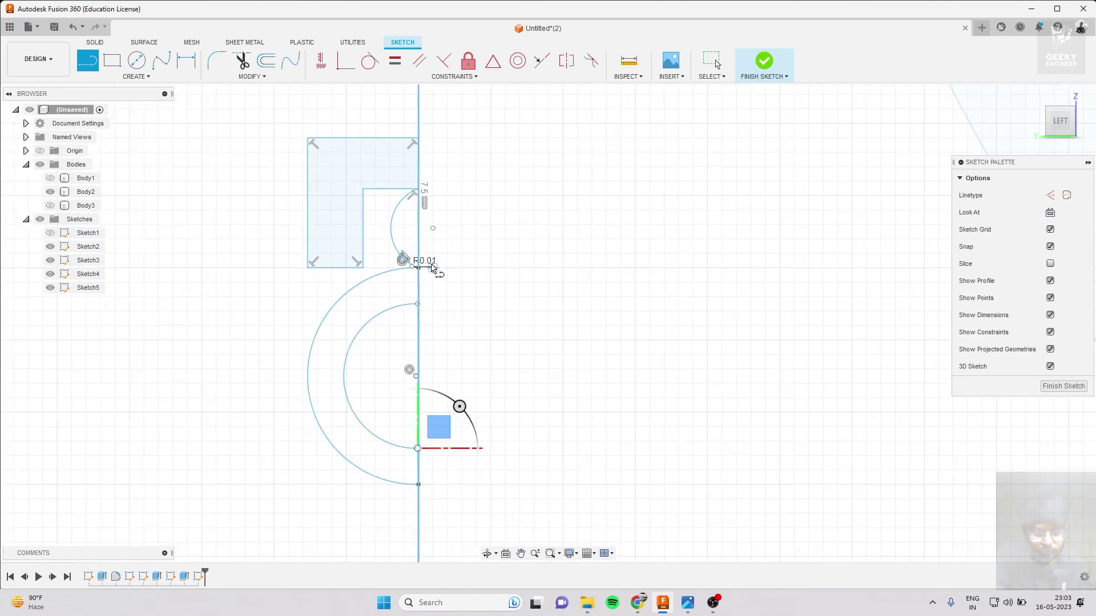
click(419, 305)
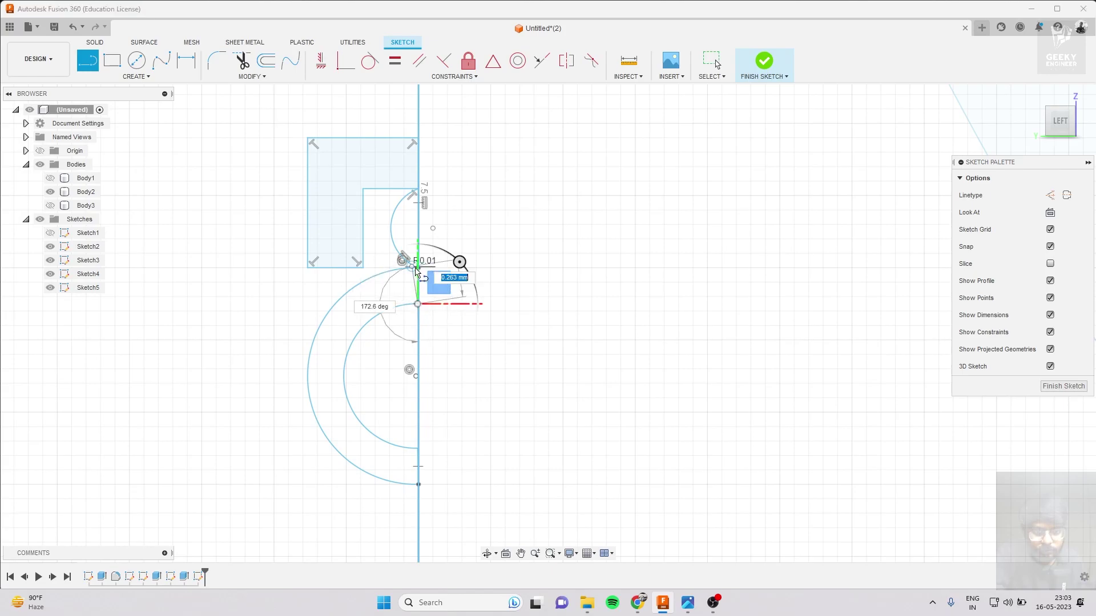
scroll(416, 272, up, 2)
scroll(420, 271, up, 2)
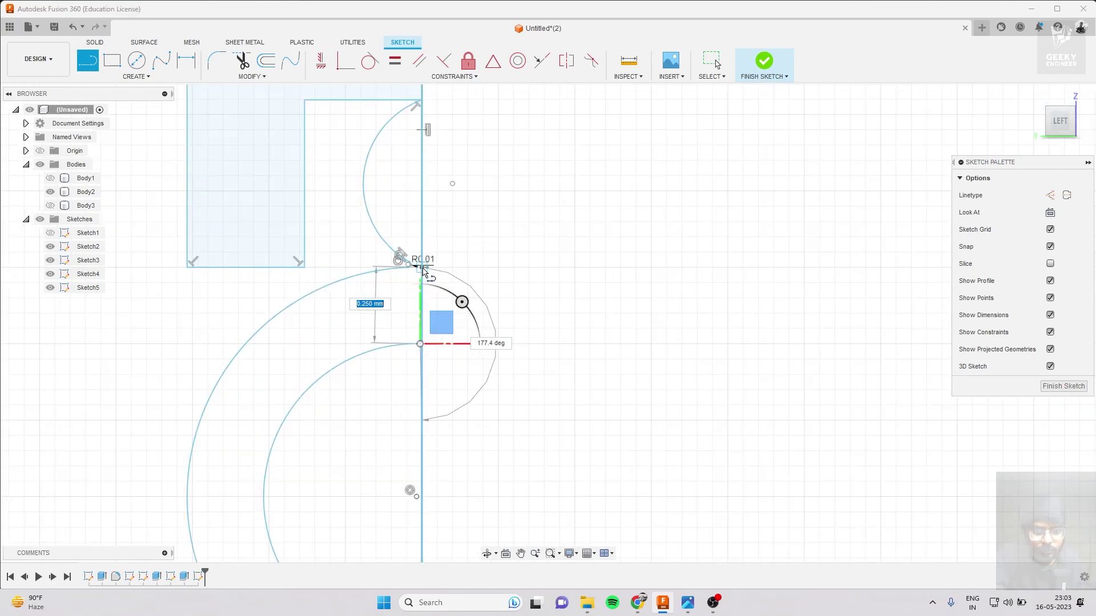
click(421, 100)
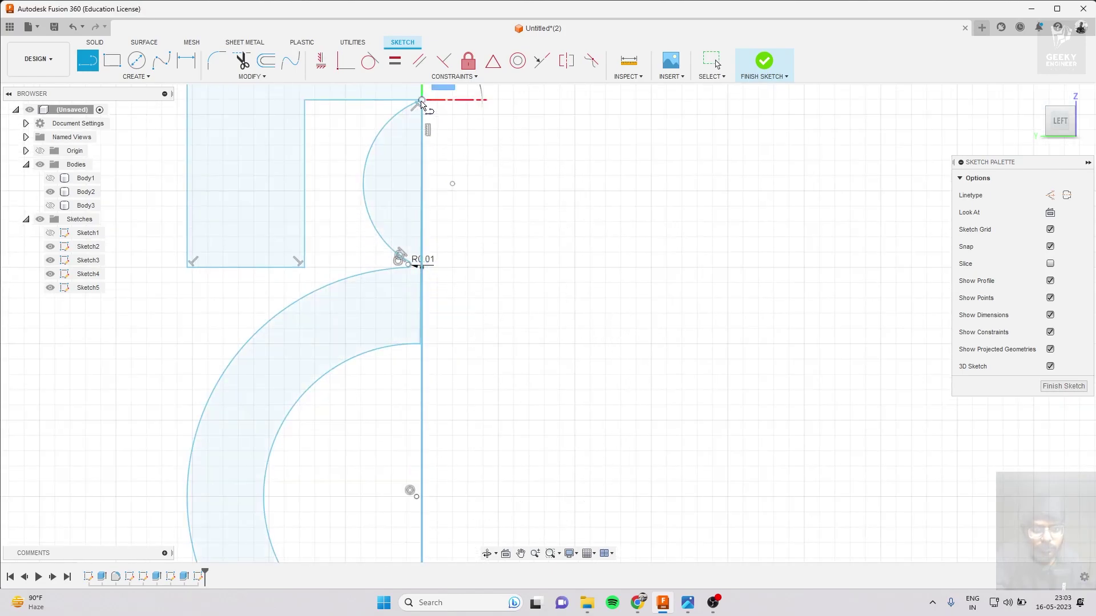
click(764, 70)
Adjust the profile selections and orbit the model to a tilted 3D view.
click(405, 171)
scroll(415, 173, down, 2)
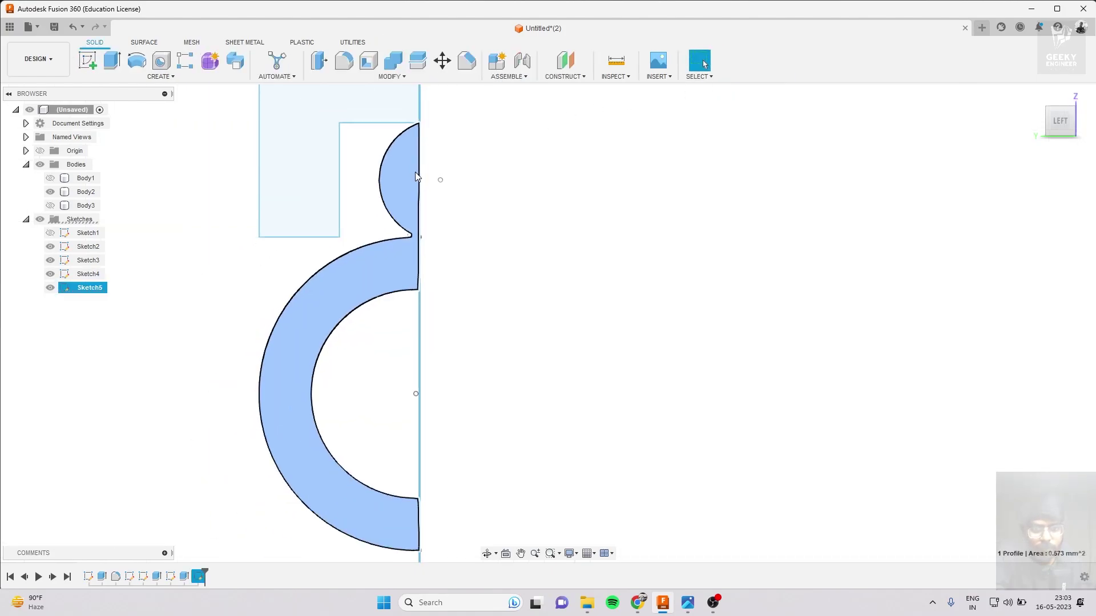
scroll(571, 174, down, 2)
click(628, 176)
click(404, 129)
scroll(619, 236, down, 3)
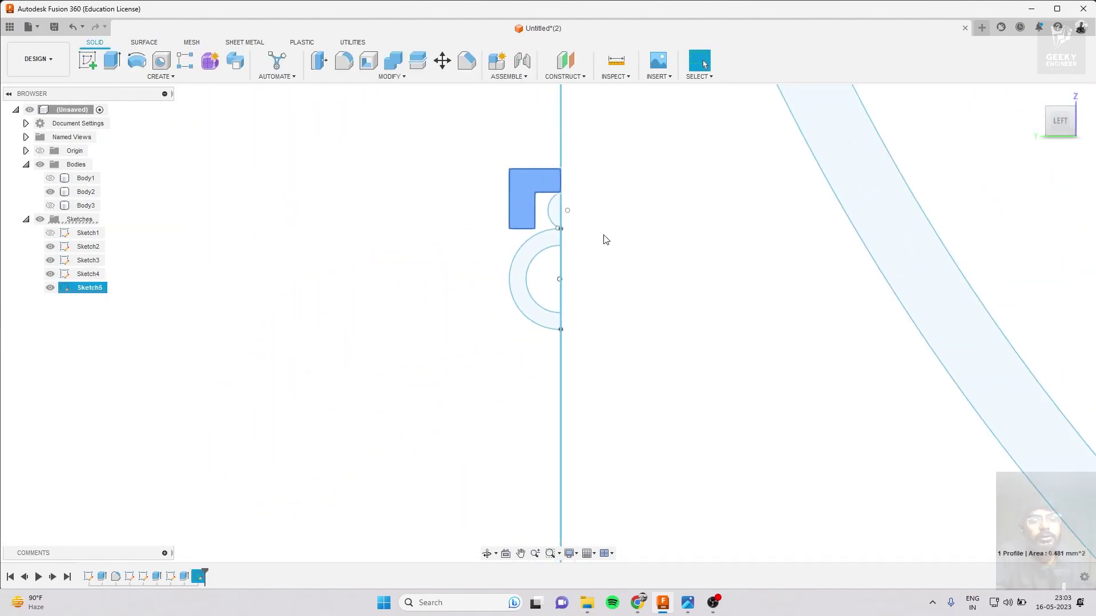
drag(1062, 131, 589, 308)
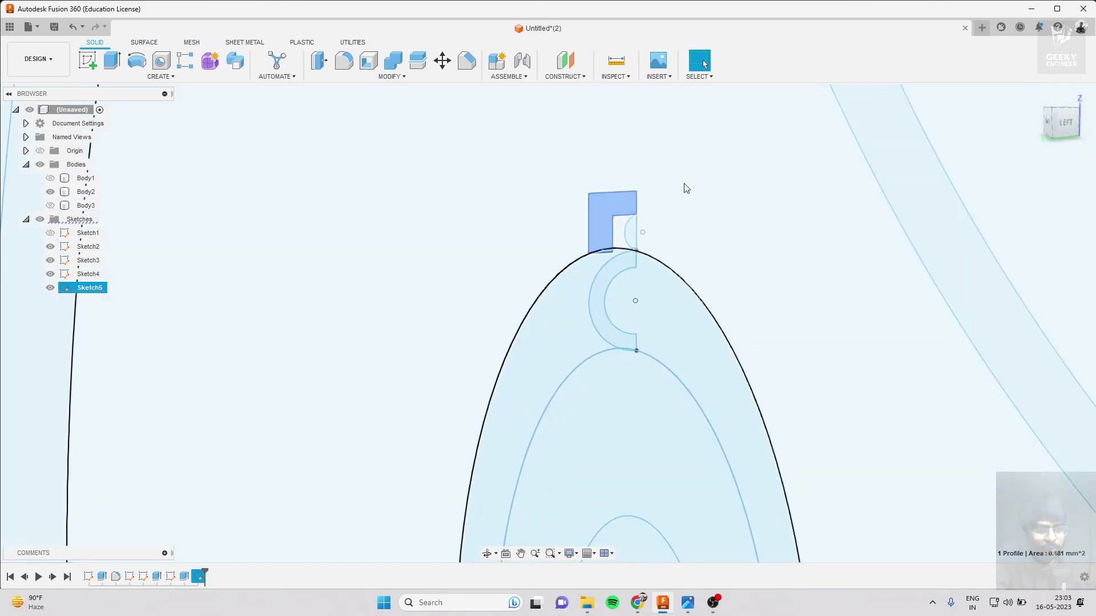
scroll(589, 304, down, 3)
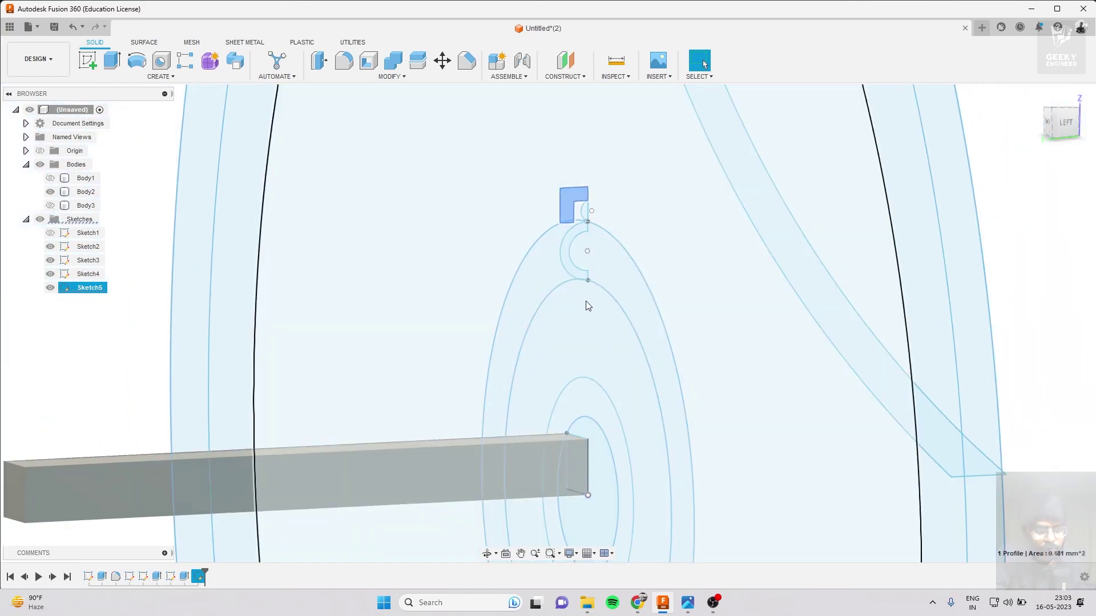
click(586, 281)
scroll(587, 281, up, 2)
Create Sketch6 on the side plane and centre the profiles in view.
click(88, 60)
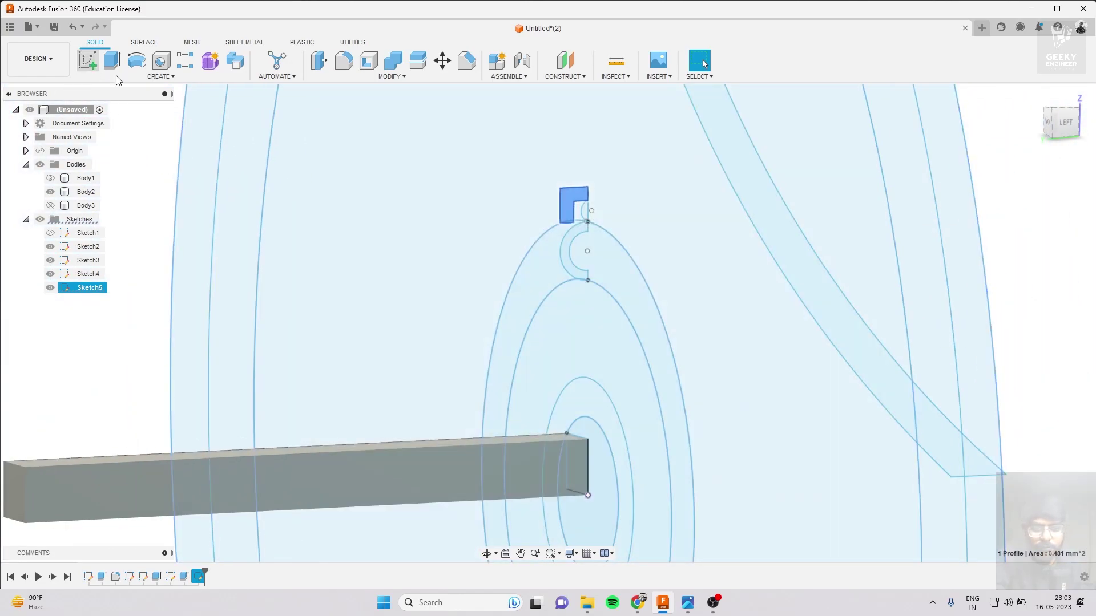
click(533, 450)
scroll(534, 333, down, 2)
scroll(568, 384, up, 3)
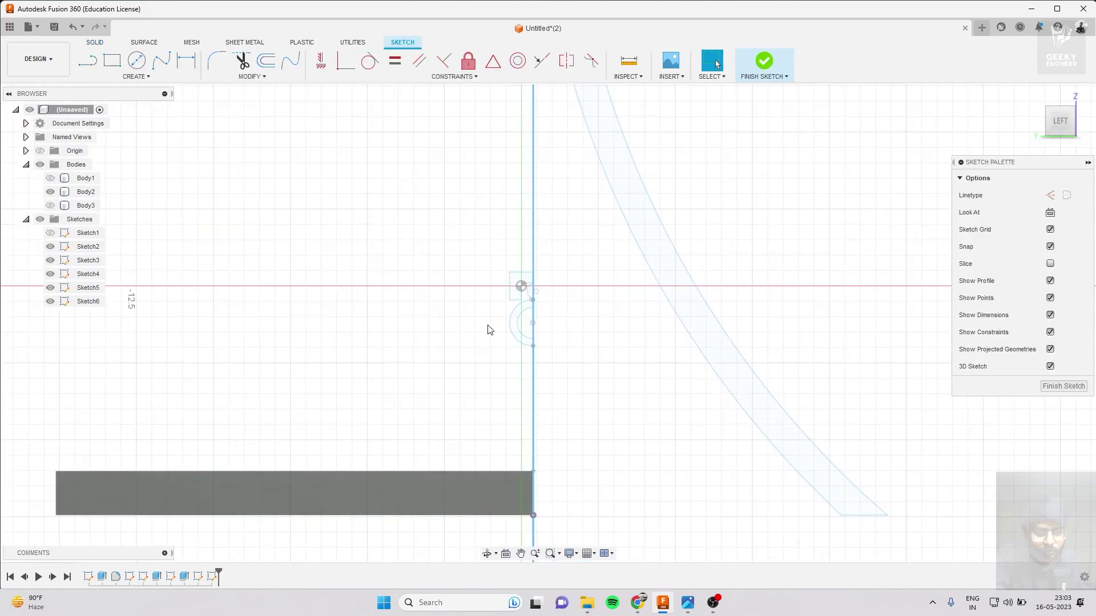
middle_drag(565, 388, 525, 286)
click(469, 398)
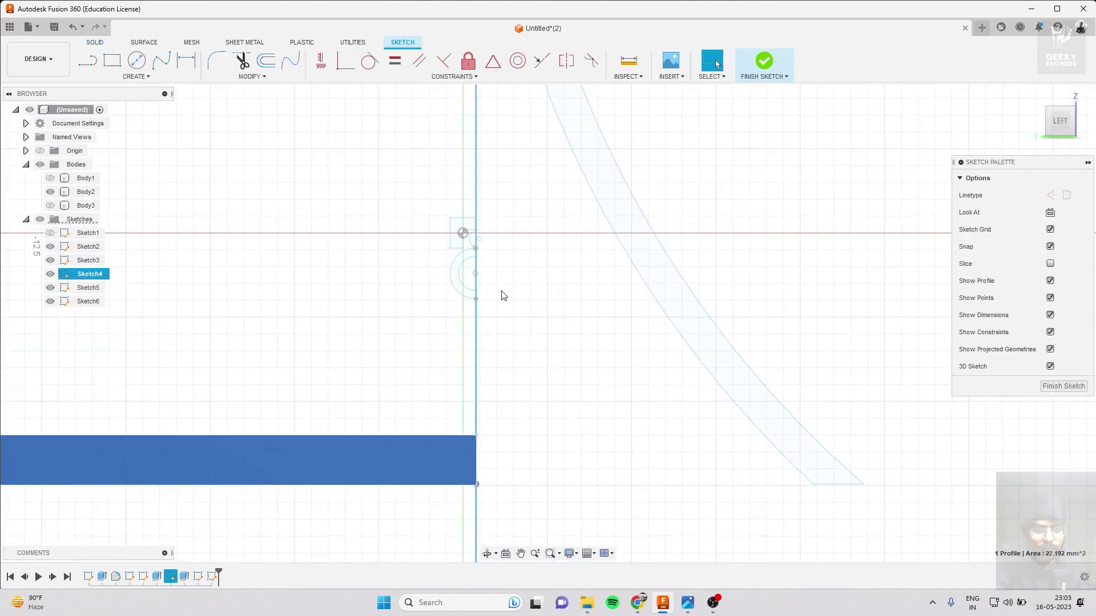
click(316, 272)
Draw a centre-point arc starting from the point on the vertical axis.
click(111, 76)
mouse_move(95, 123)
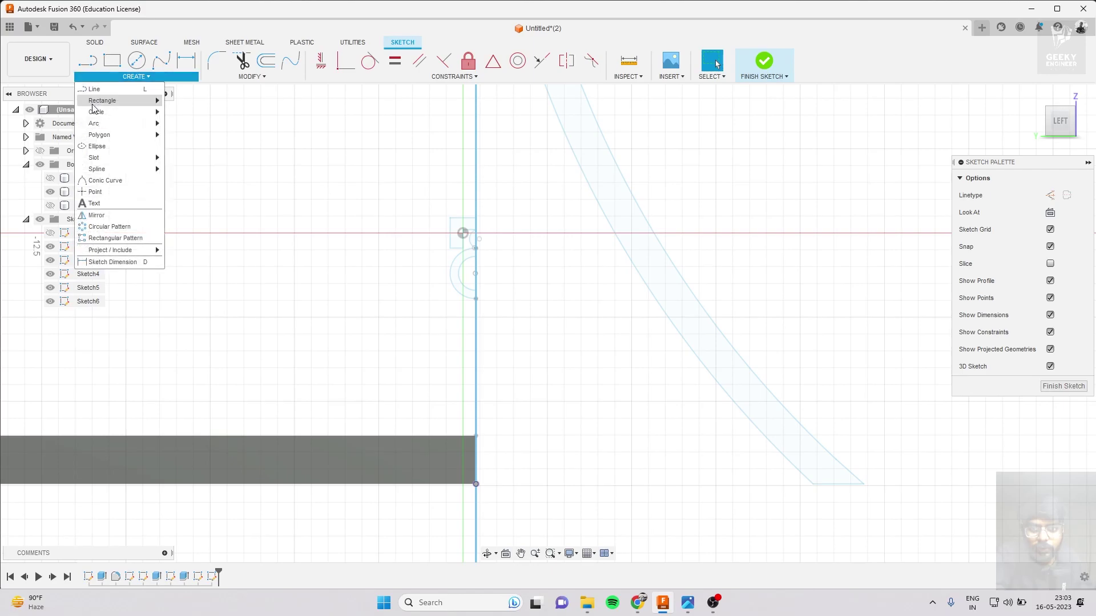
click(197, 134)
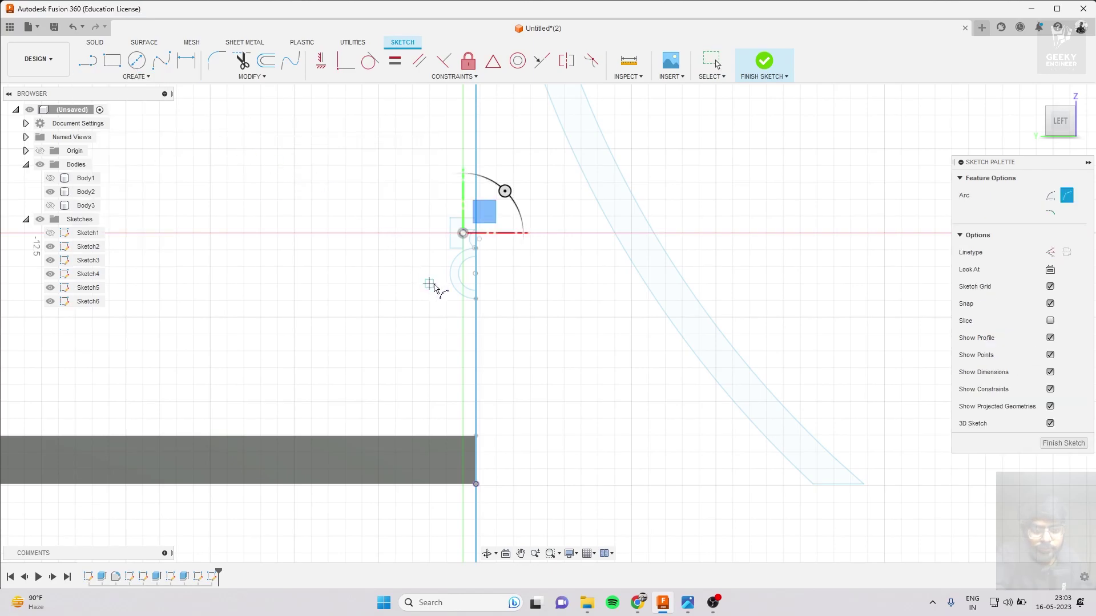
click(476, 300)
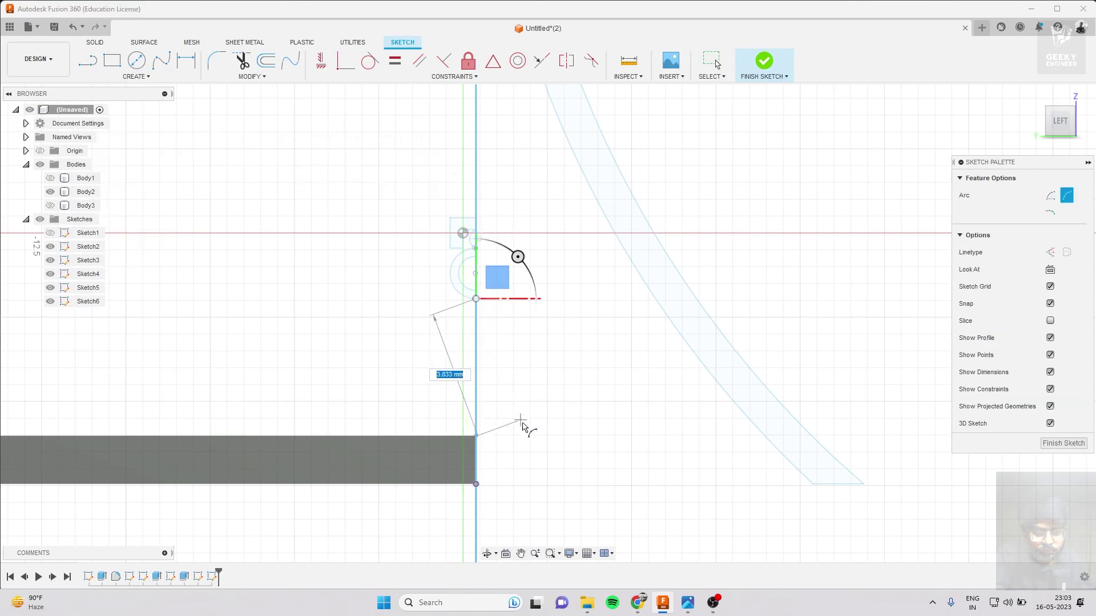
mouse_move(1061, 123)
mouse_down()
mouse_move(1086, 126)
mouse_move(884, 109)
mouse_move(1050, 149)
mouse_up()
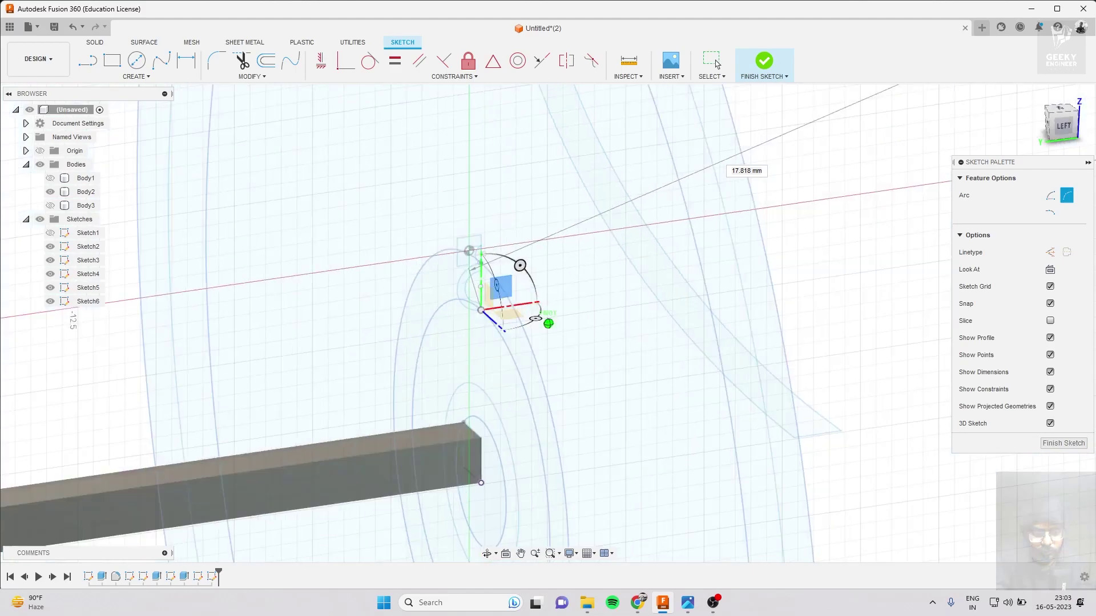
click(1063, 128)
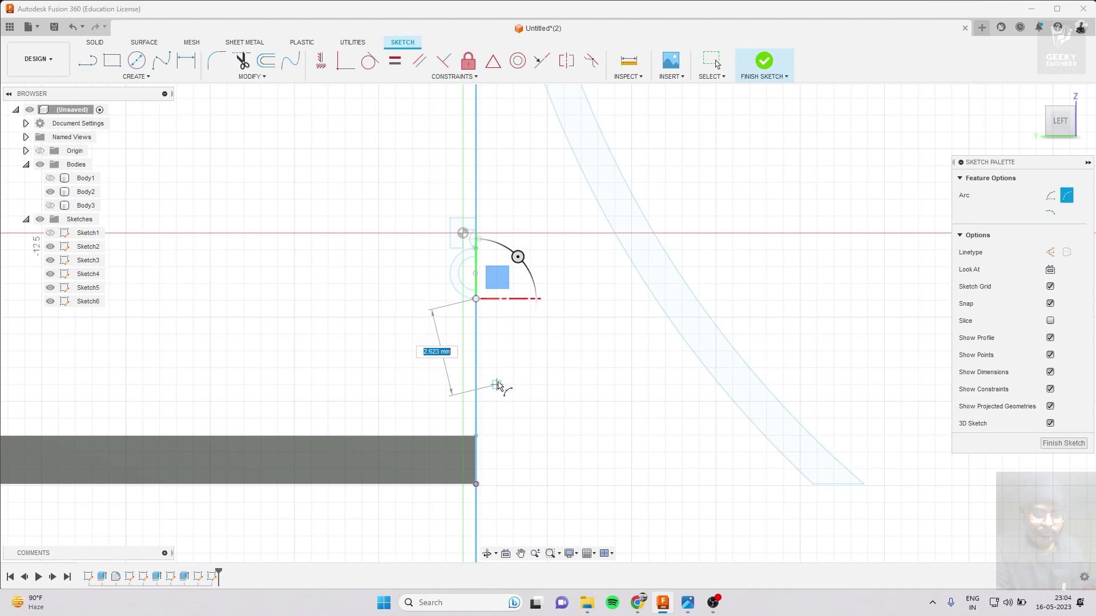
key(Escape)
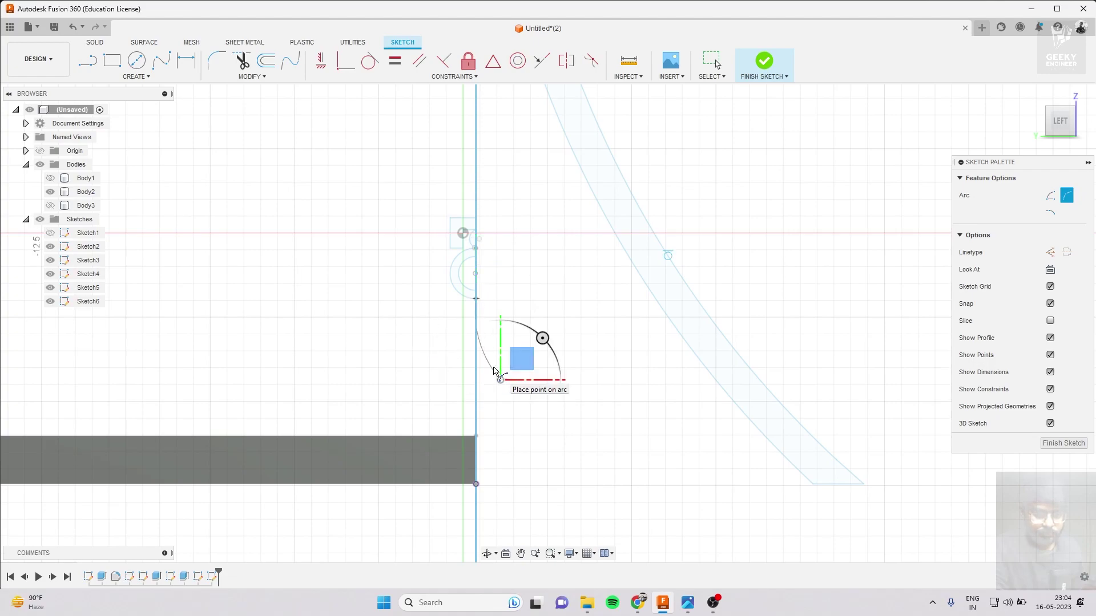
click(492, 368)
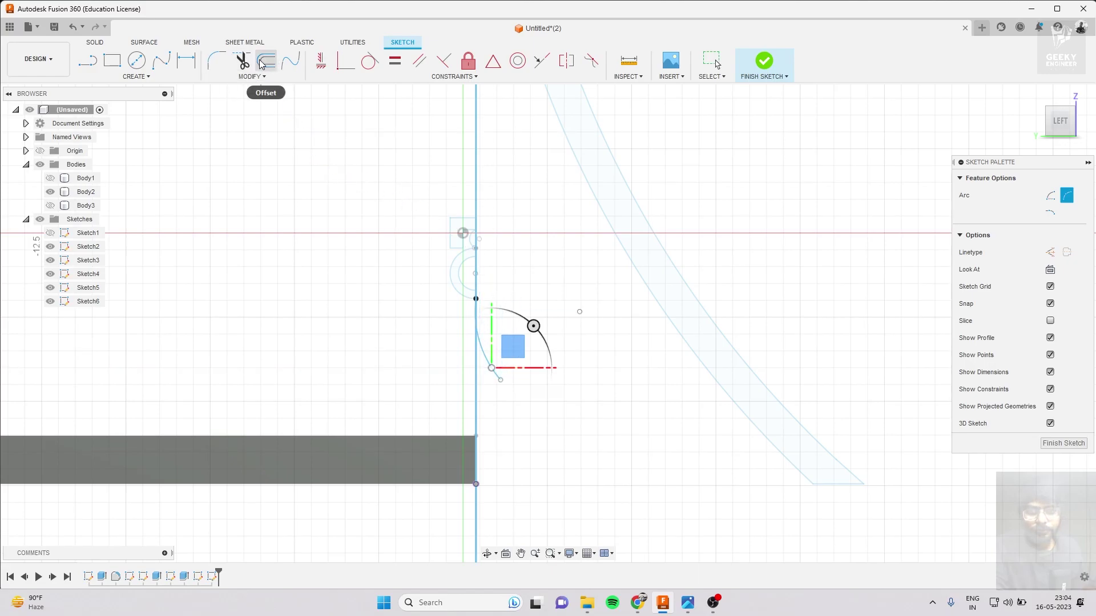
Attempt an offset of the new arc, then cancel it without adding a curve.
click(275, 66)
scroll(432, 264, up, 3)
click(520, 412)
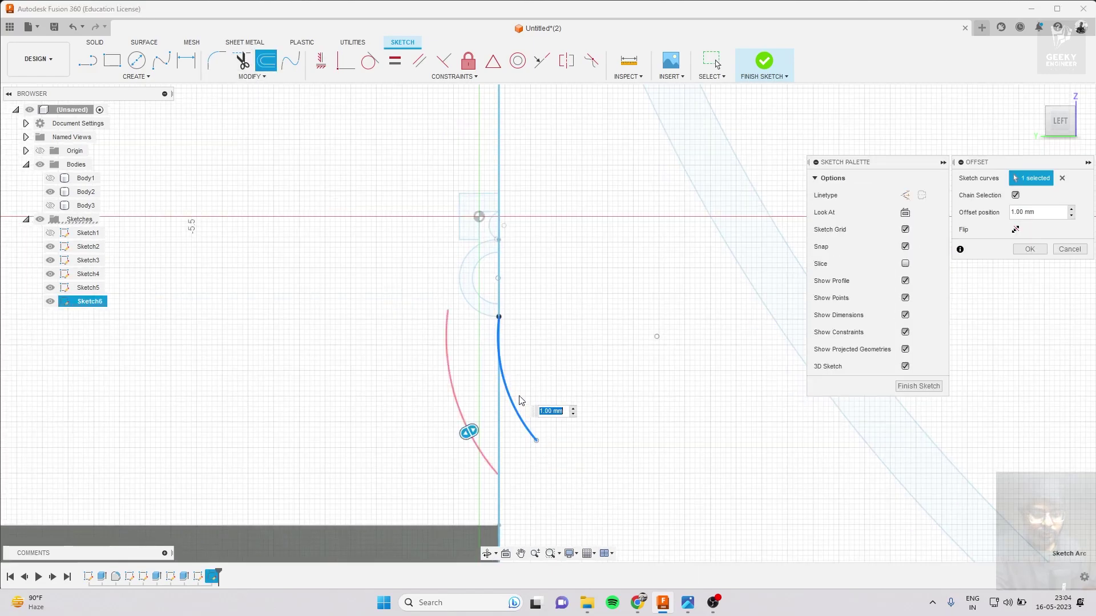
drag(465, 427, 522, 404)
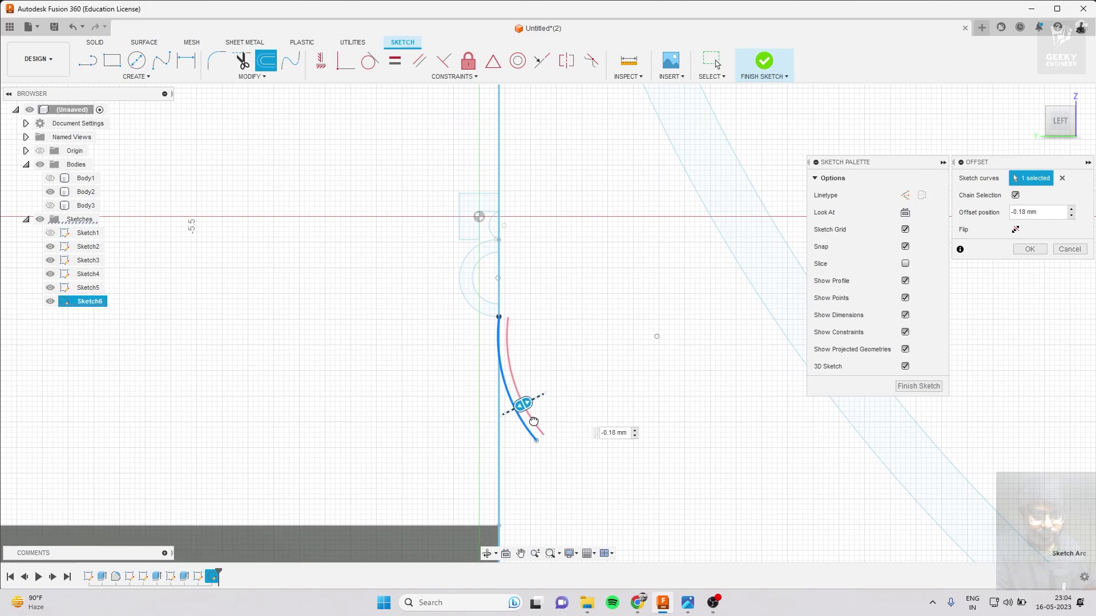
click(1071, 250)
scroll(674, 370, up, 2)
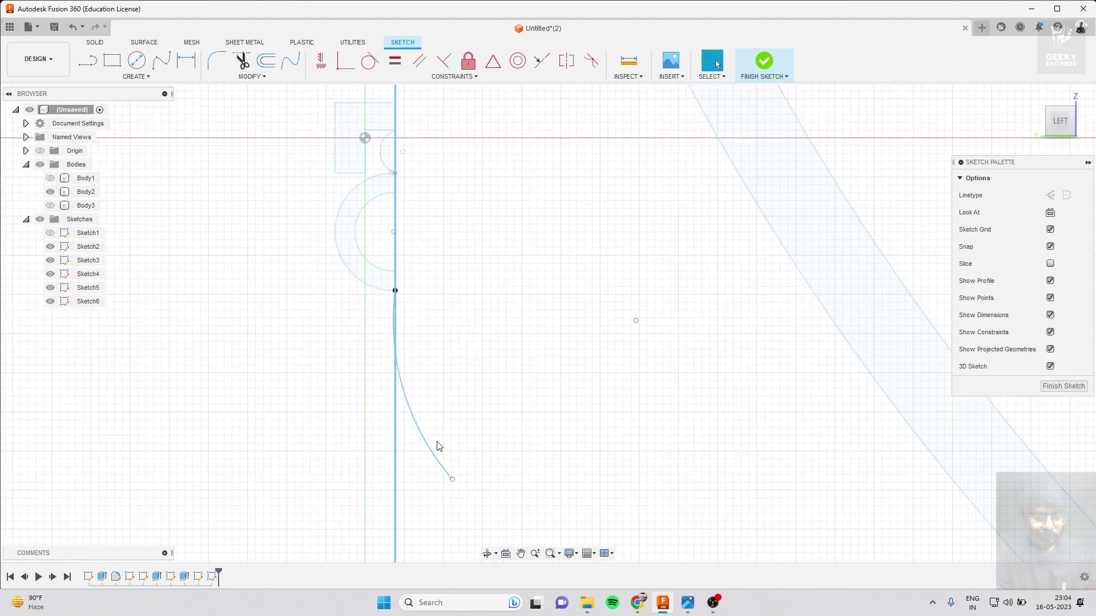
click(413, 399)
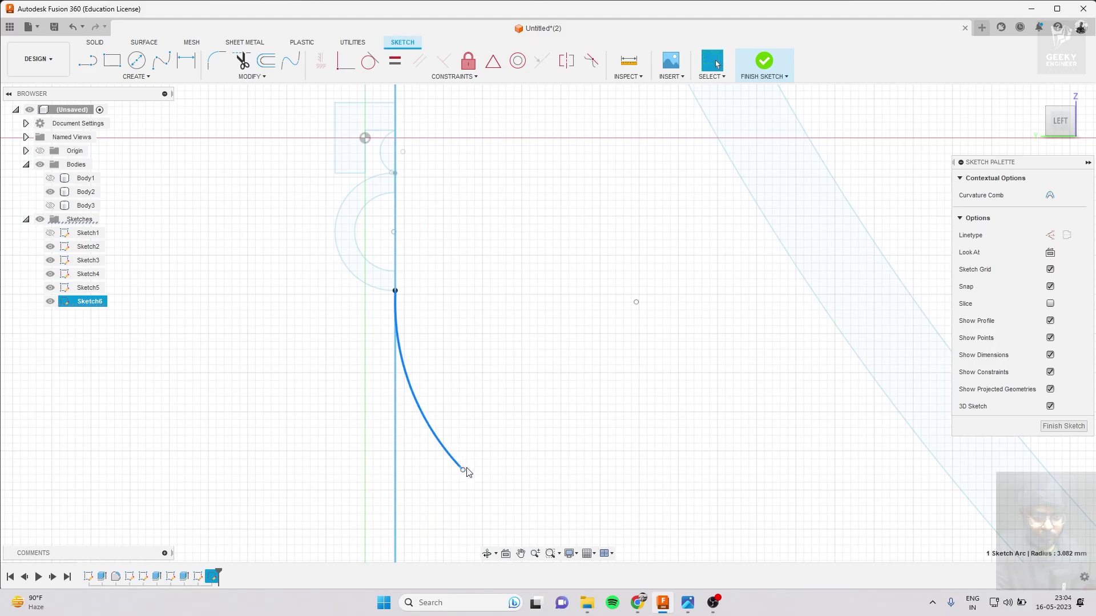
key(Escape)
Drag the arc's endpoint and try moving a loose point along X, then cancel the move.
mouse_move(633, 303)
mouse_down()
mouse_move(545, 339)
mouse_move(664, 330)
mouse_up()
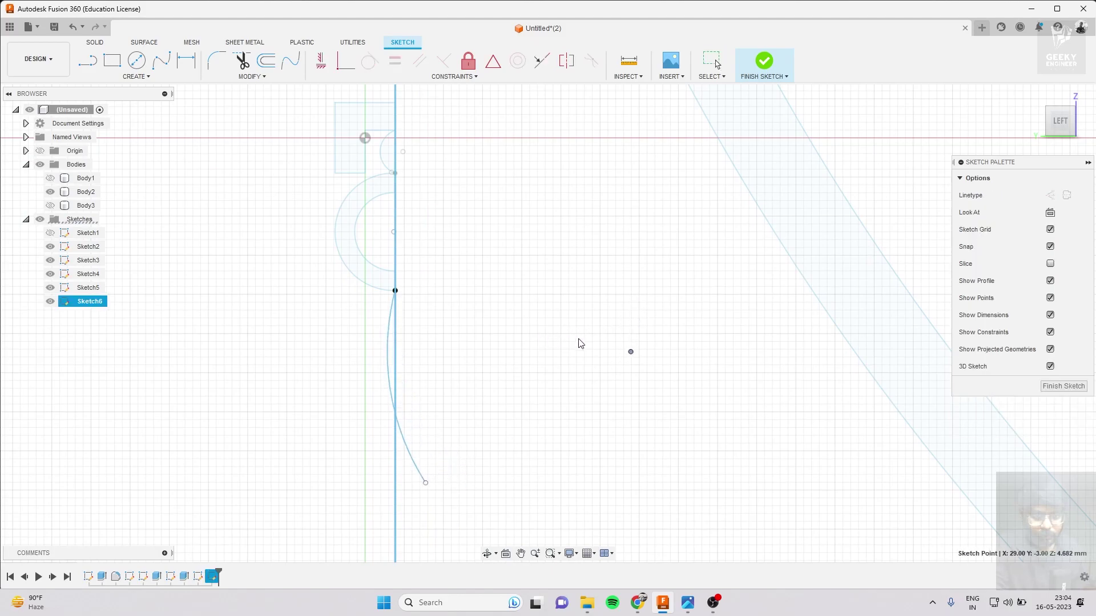
click(636, 323)
key(m)
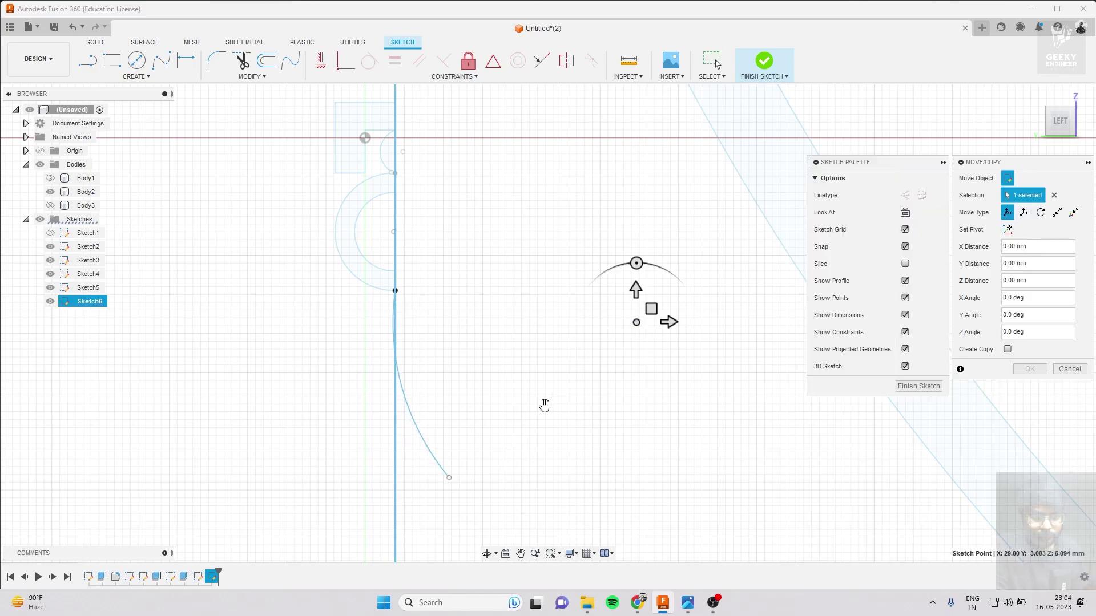
drag(662, 329, 739, 340)
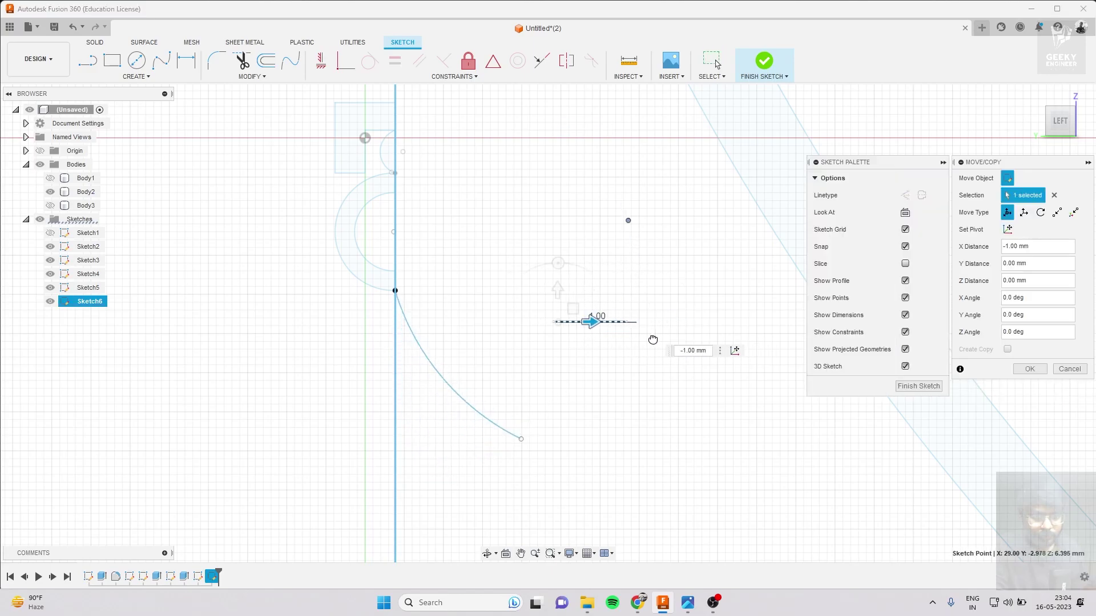
click(1074, 370)
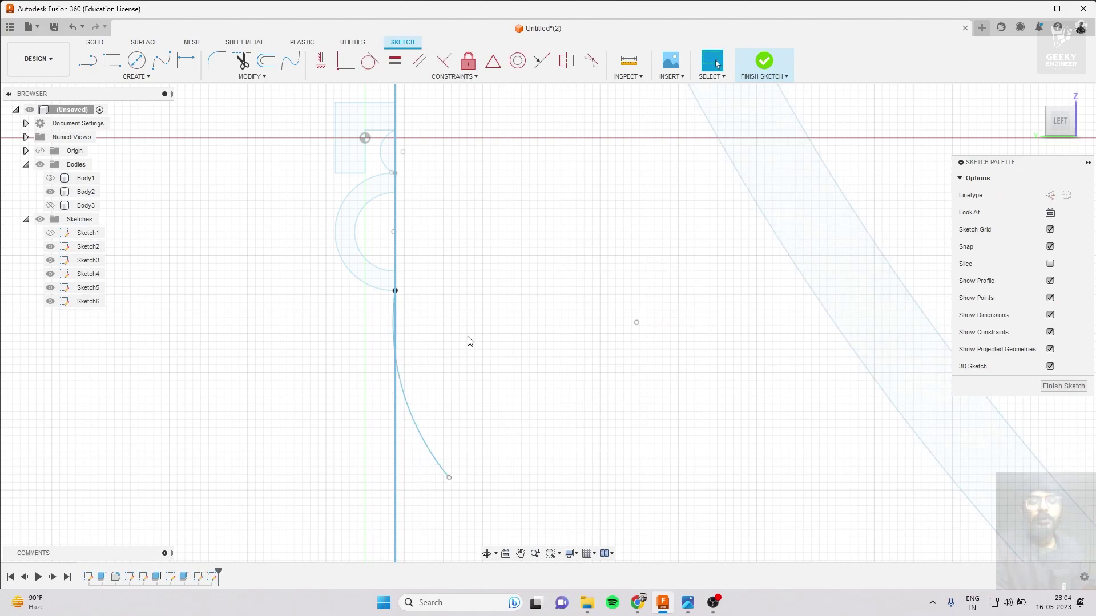
Undo the curve edits until the arc below the semicircle is removed.
click(80, 33)
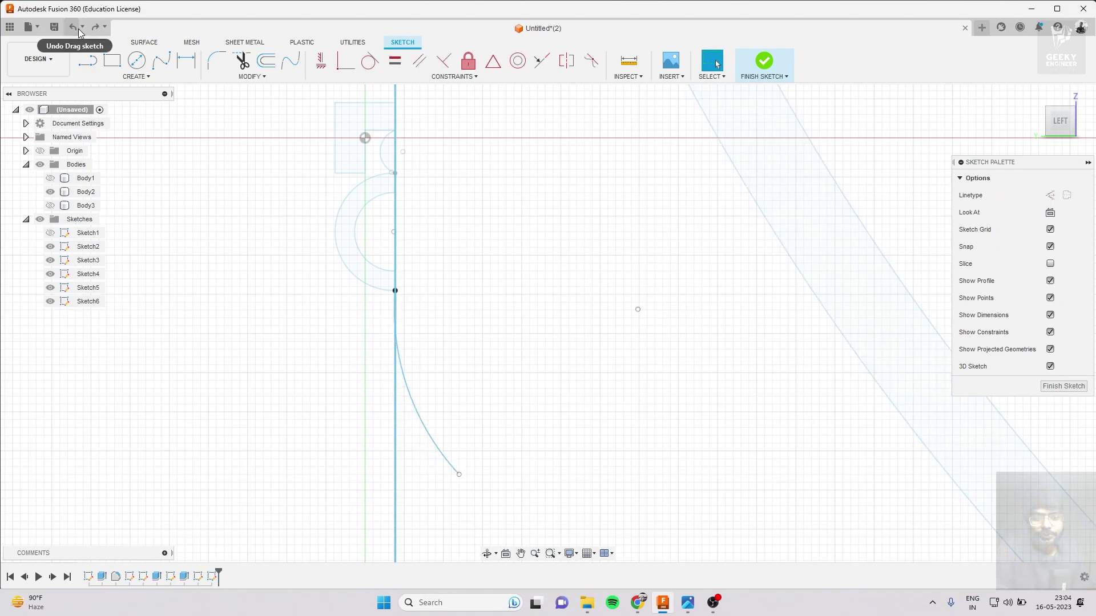
click(79, 32)
mouse_move(94, 26)
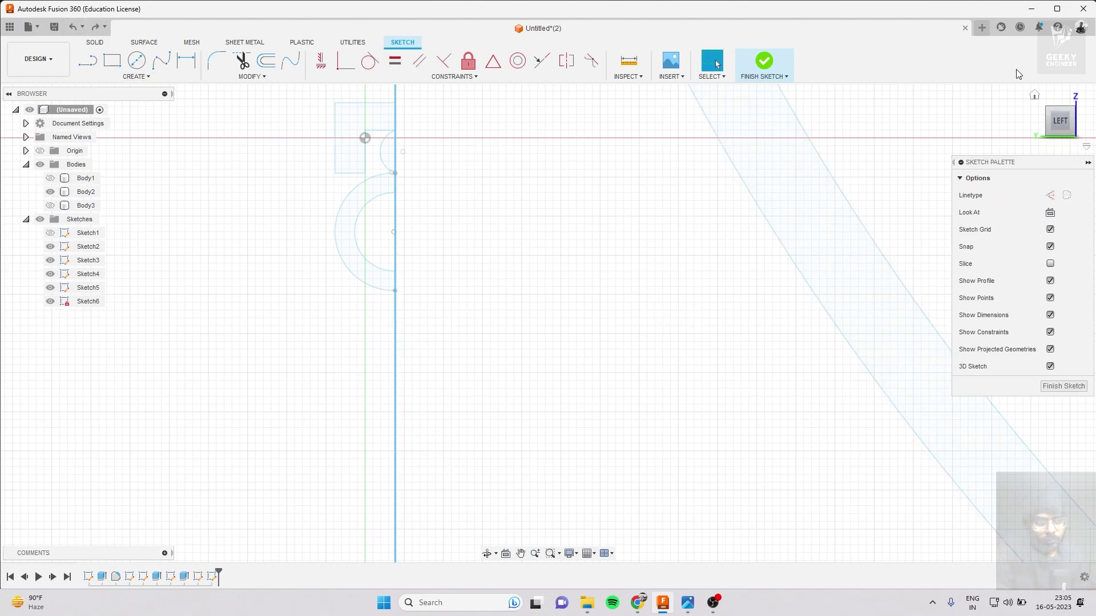
click(95, 27)
click(73, 27)
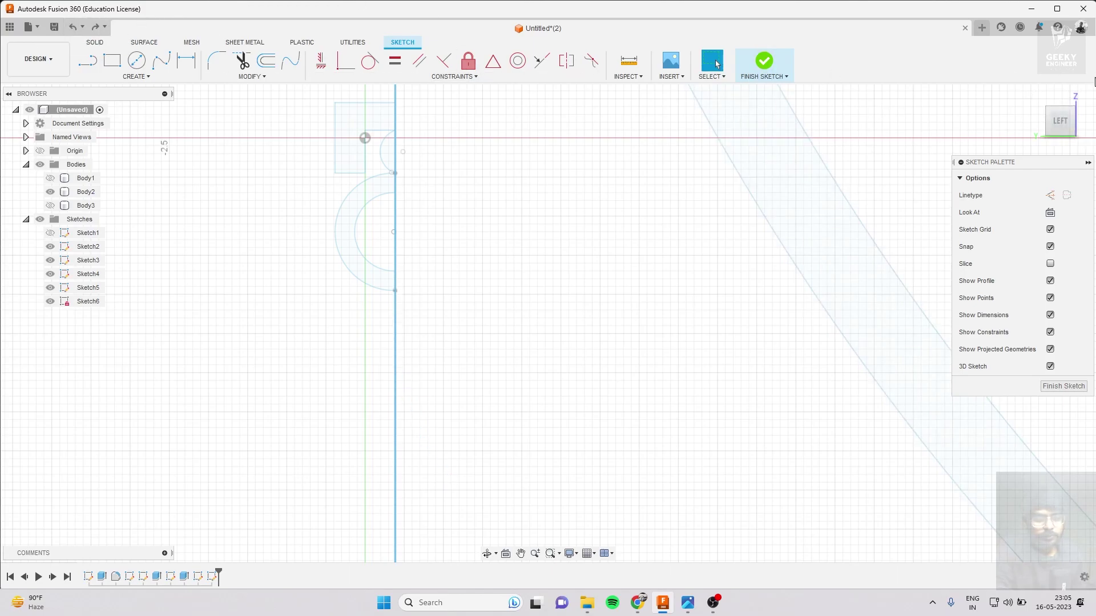
Draw a horizontal base line starting at the sketch point on the axis.
mouse_move(548, 324)
shift+middle_down()
mouse_move(571, 319)
mouse_move(422, 245)
shift+middle_up()
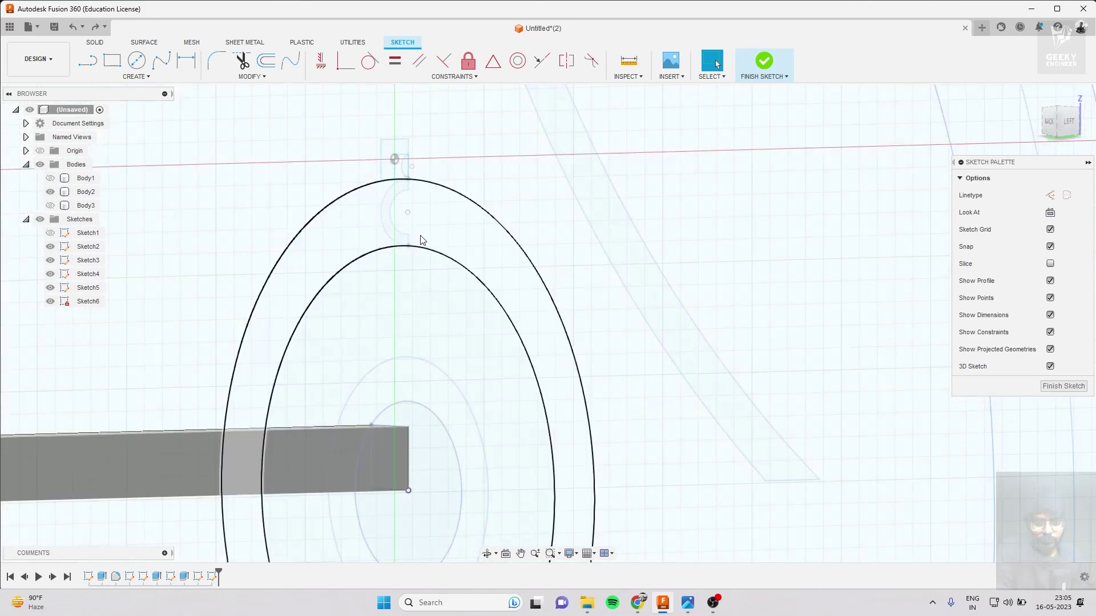
click(84, 69)
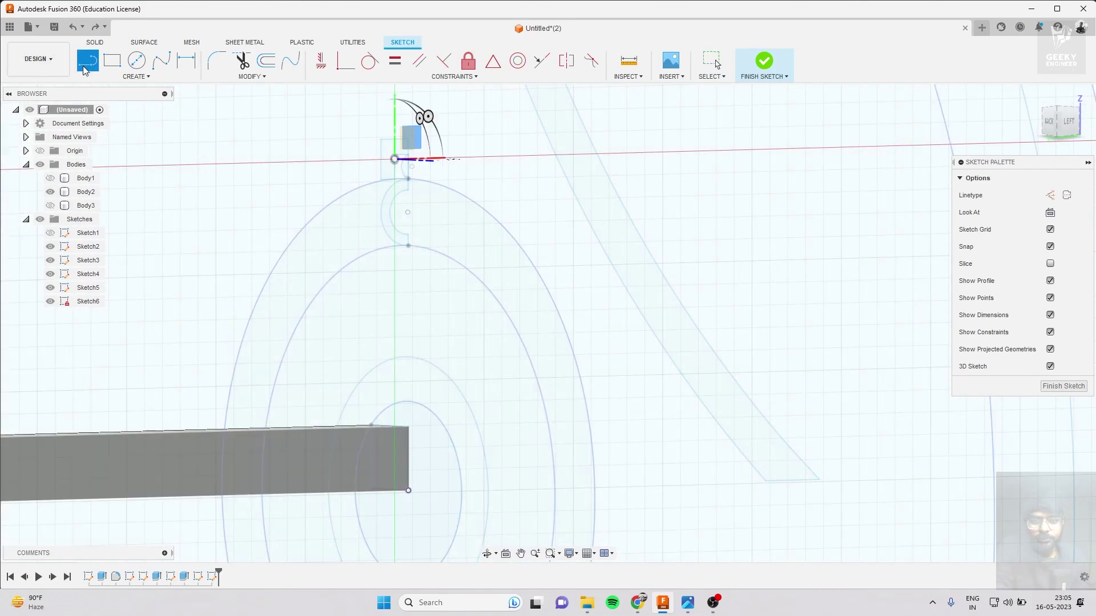
click(408, 359)
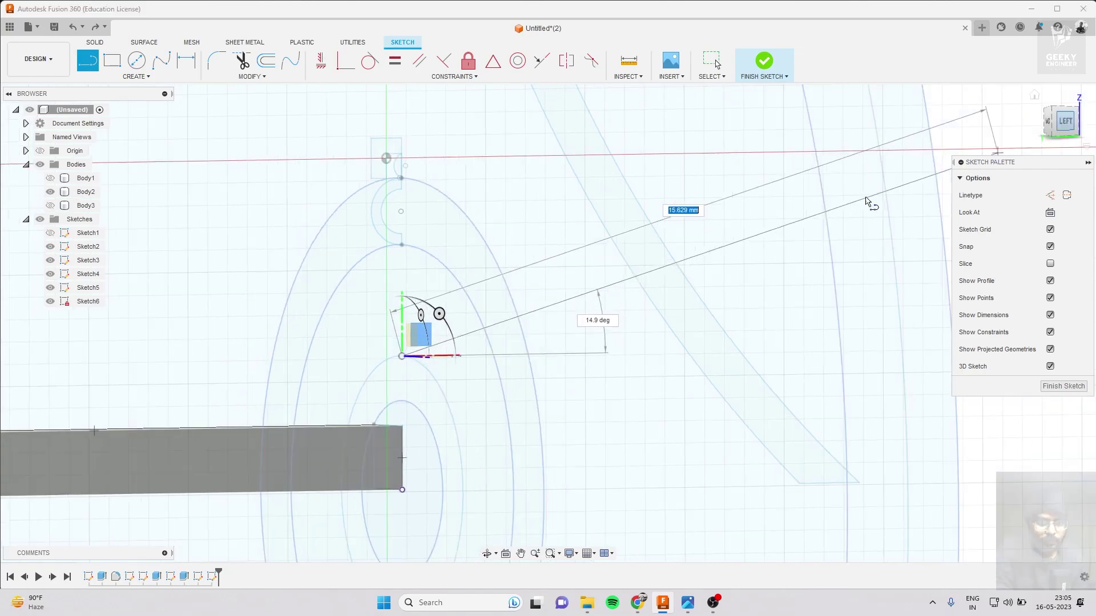
click(509, 355)
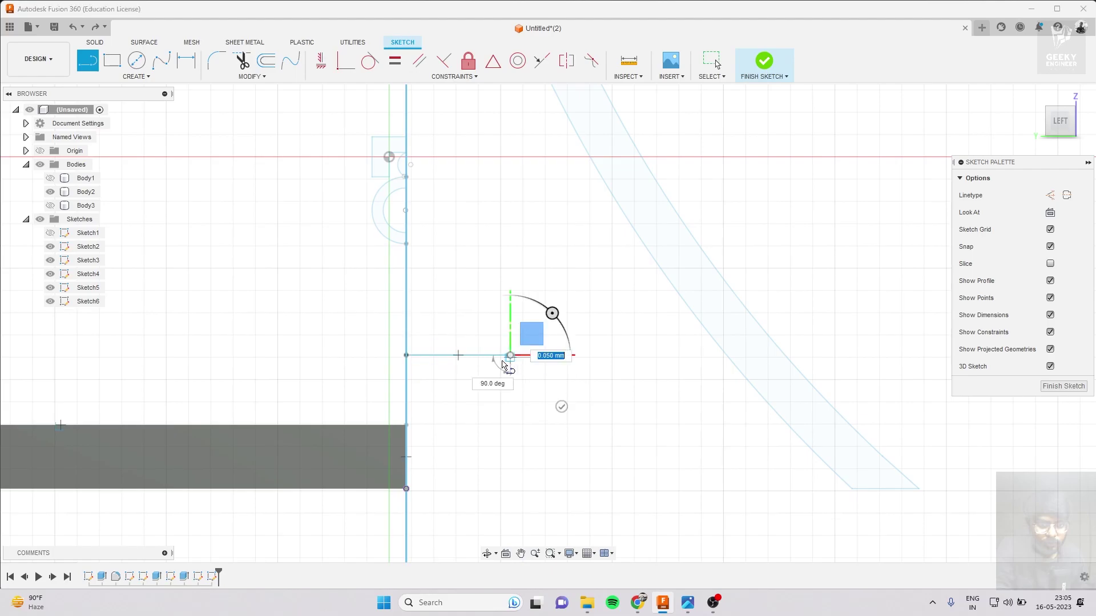
Draw a 3-point arc from the axis down to the base line.
click(130, 78)
mouse_move(94, 123)
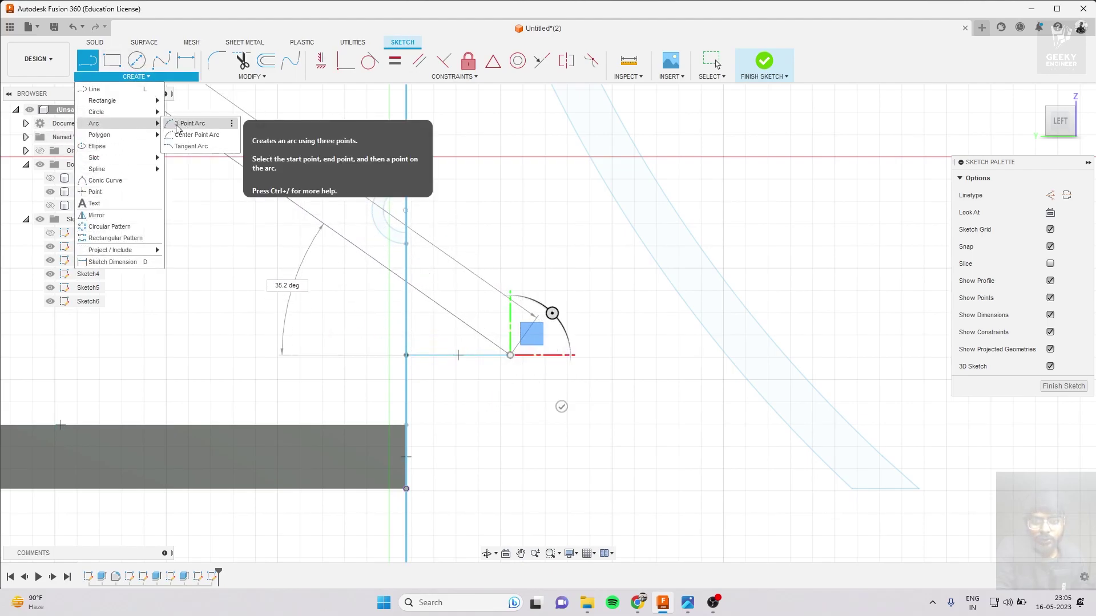
click(177, 129)
click(409, 246)
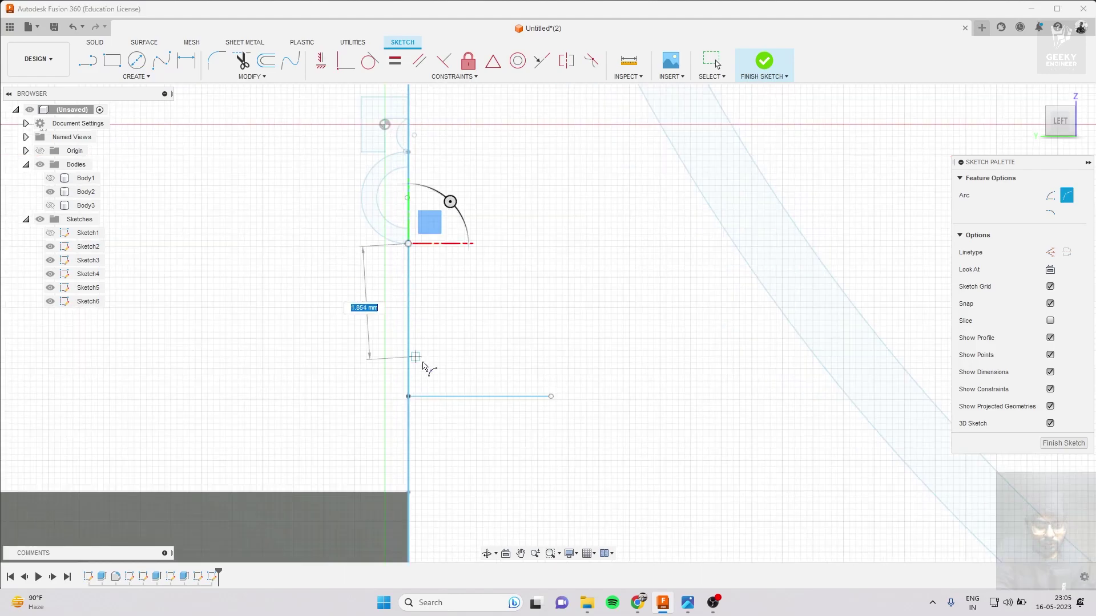
key(Escape)
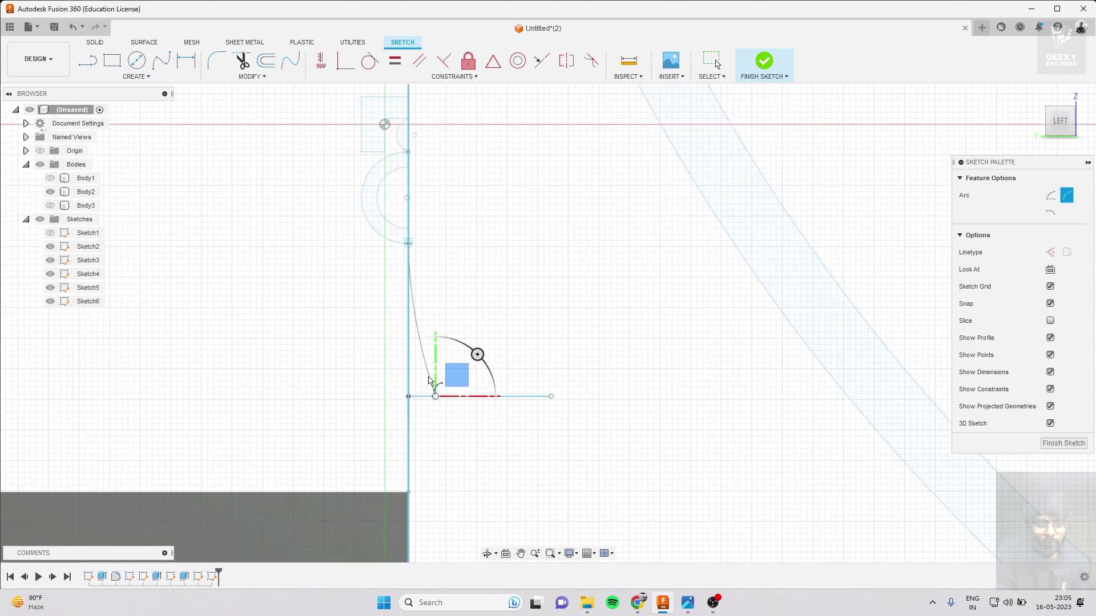
click(428, 379)
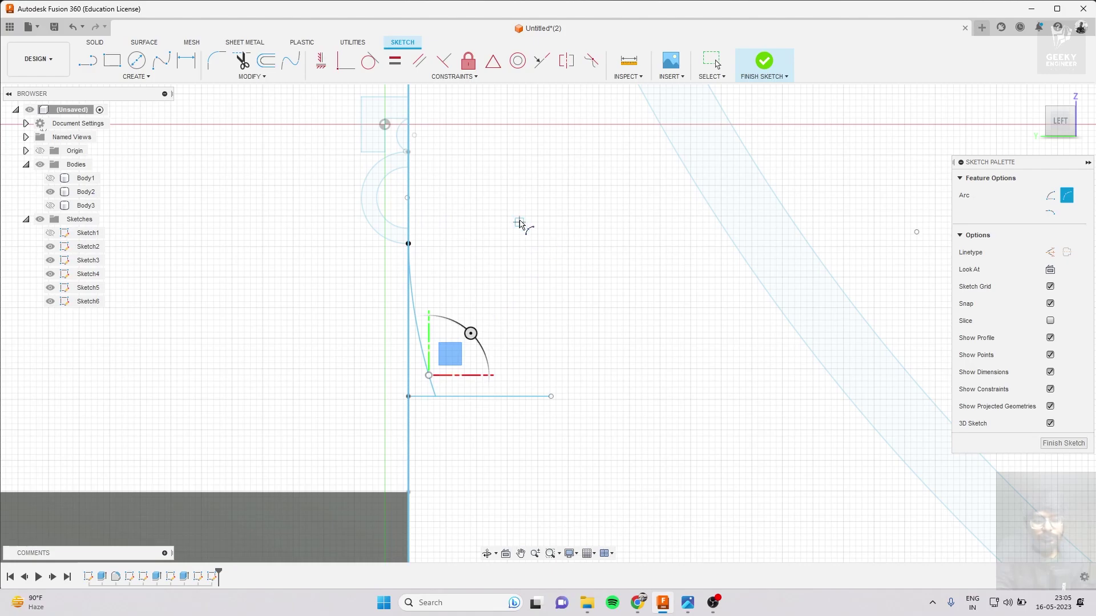
scroll(514, 223, up, 2)
Offset the curved arc by -0.25 mm so the copy lies to its right.
click(266, 60)
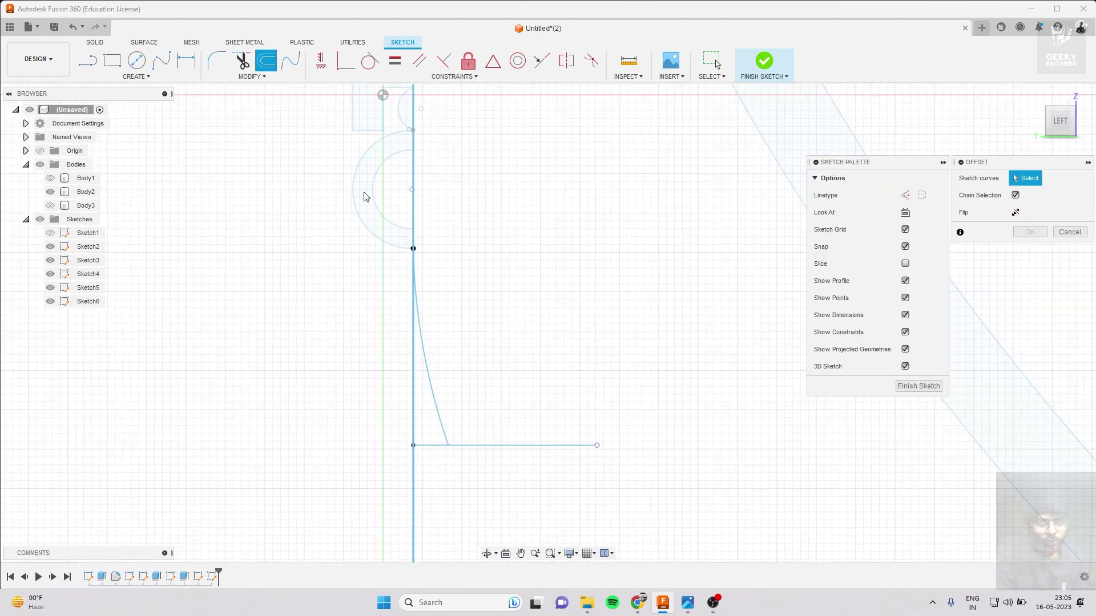
click(435, 374)
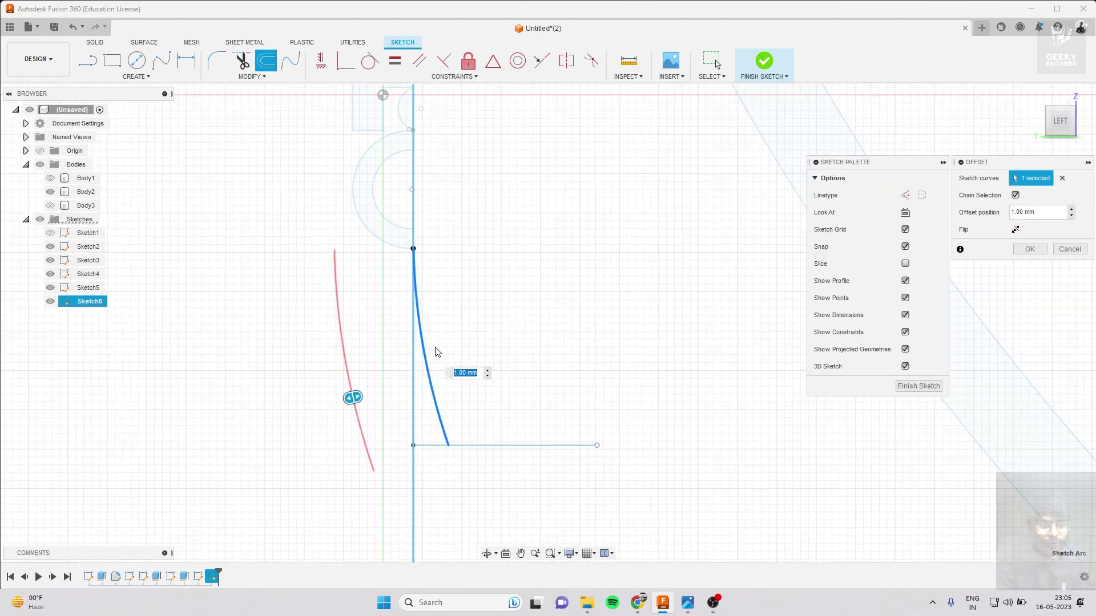
drag(356, 399, 447, 380)
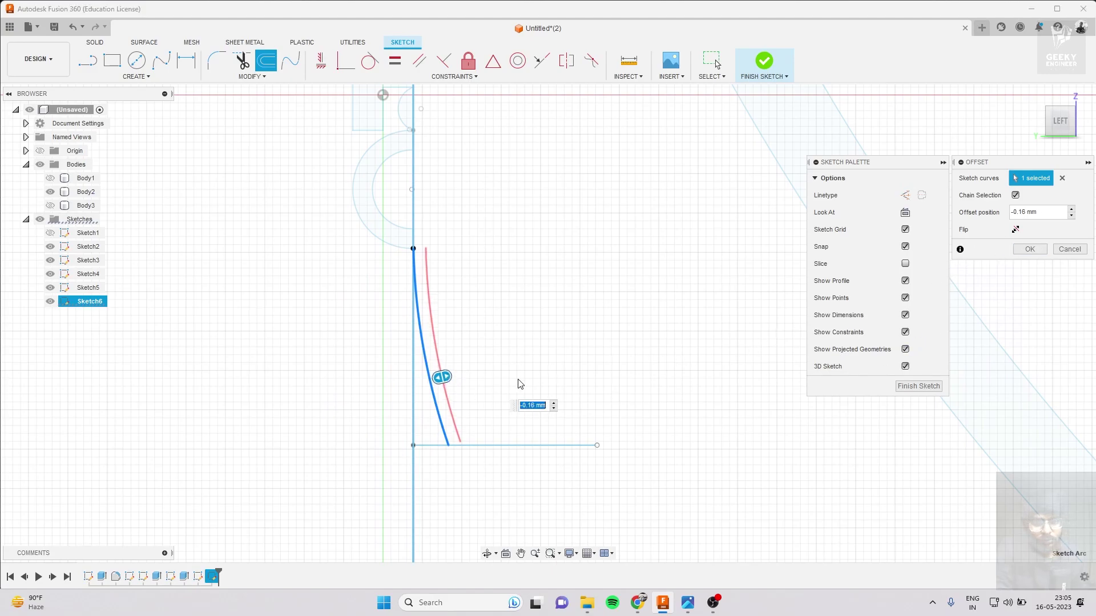
drag(443, 375, 446, 374)
text(0.25)
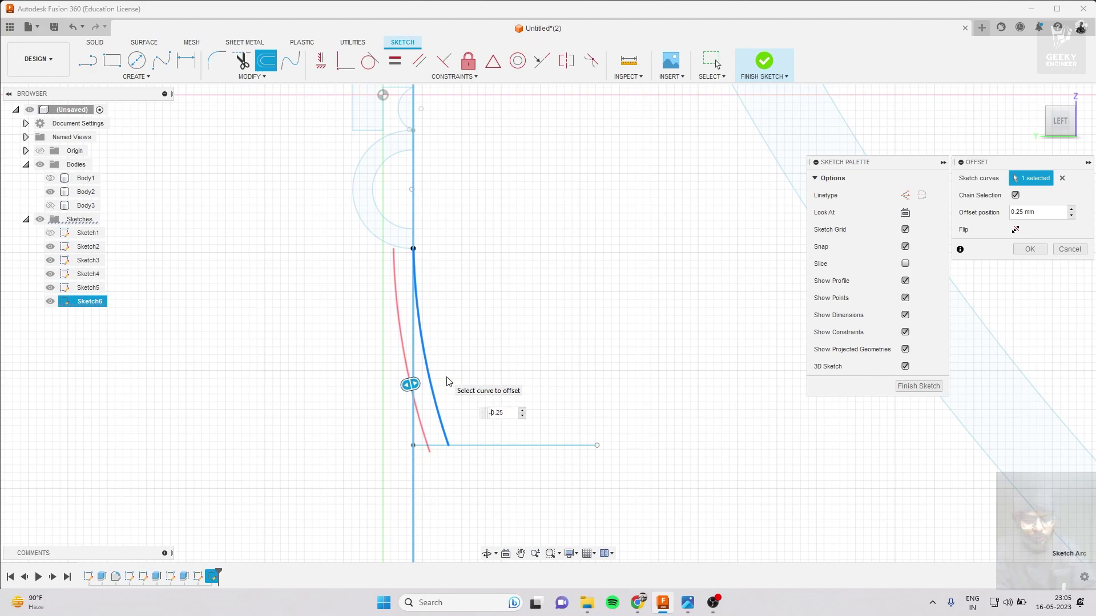
text(-)
mouse_move(1060, 122)
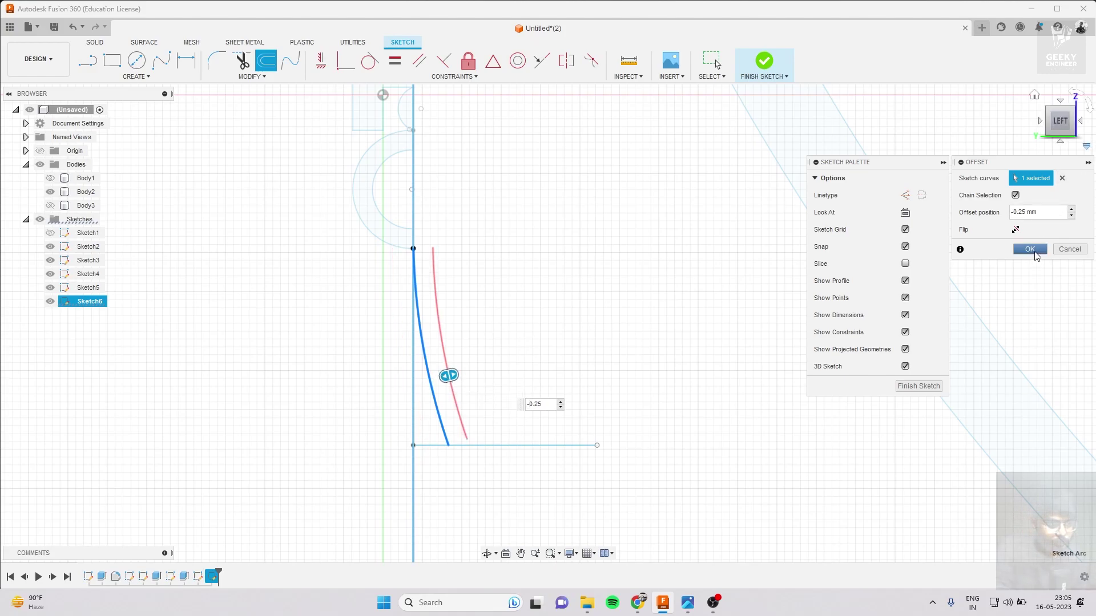
click(1035, 253)
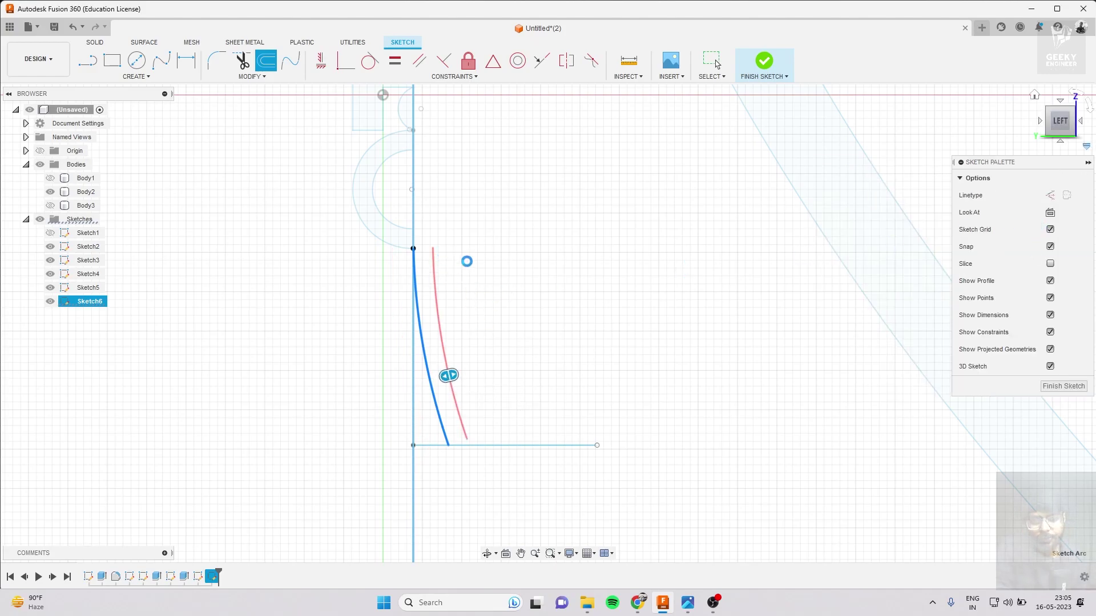
Start a closing line at the lower end of the offset curve.
scroll(411, 241, up, 3)
scroll(411, 241, up, 3)
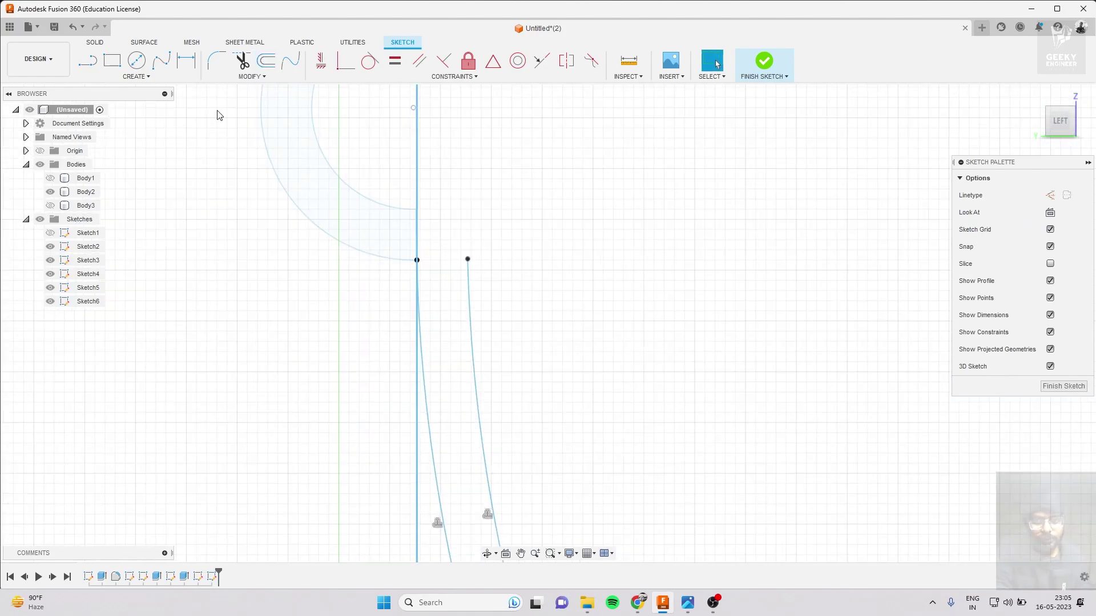
key(l)
scroll(452, 110, down, 5)
scroll(483, 372, up, 3)
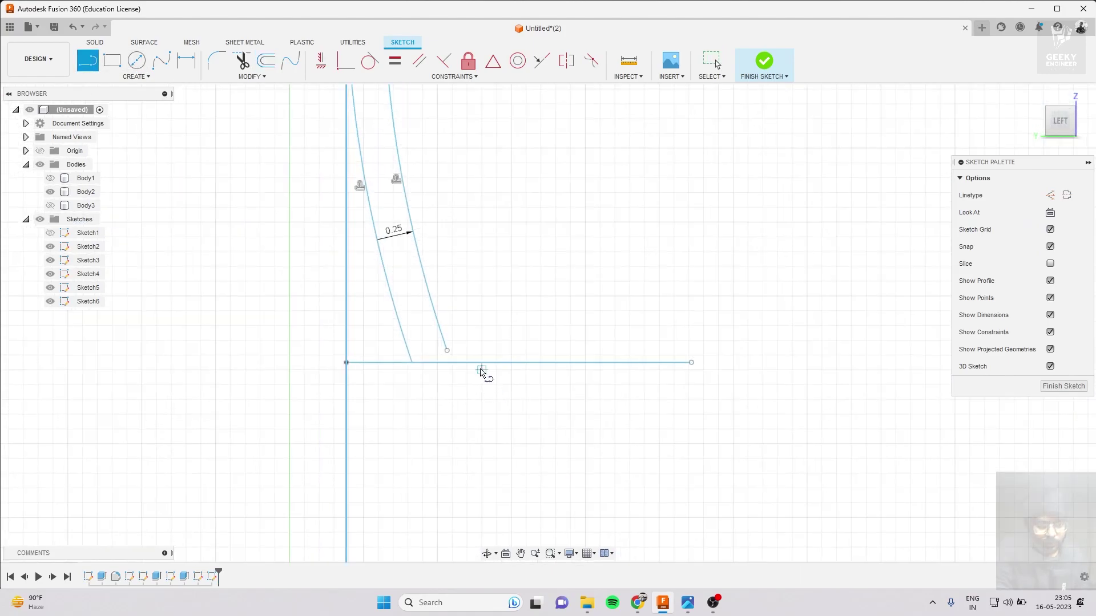
scroll(434, 351, up, 3)
click(437, 348)
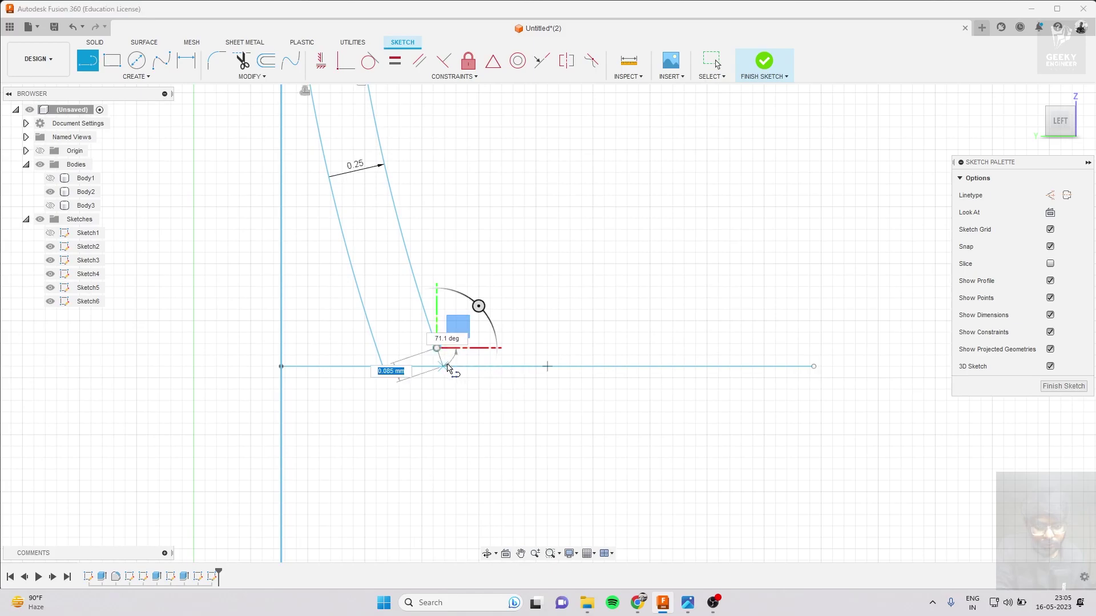
scroll(448, 368, up, 3)
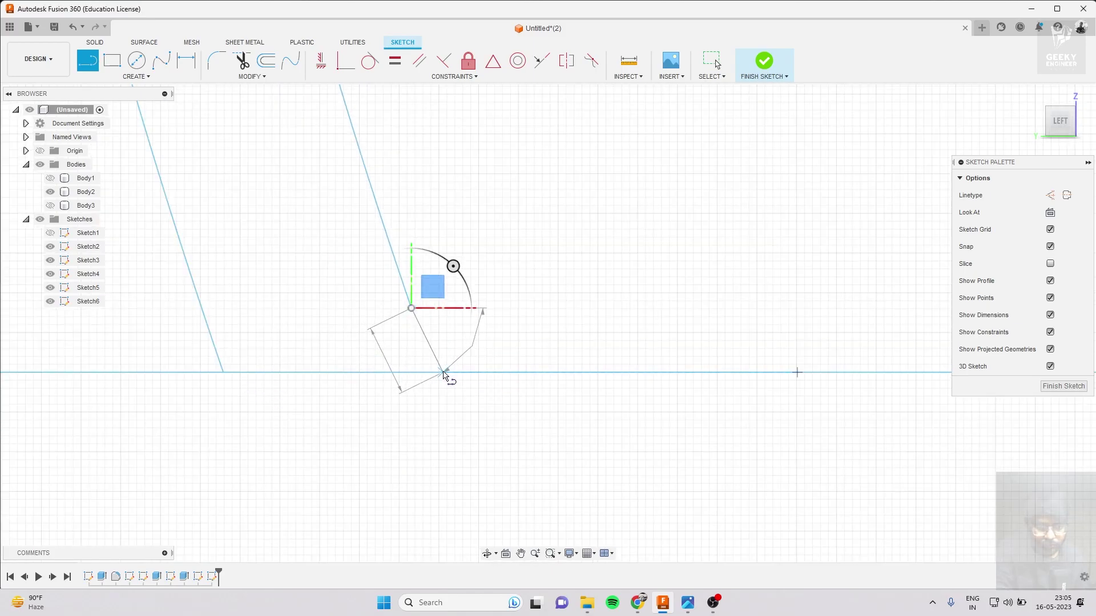
middle_drag(446, 376, 517, 542)
scroll(452, 416, down, 5)
scroll(496, 497, down, 5)
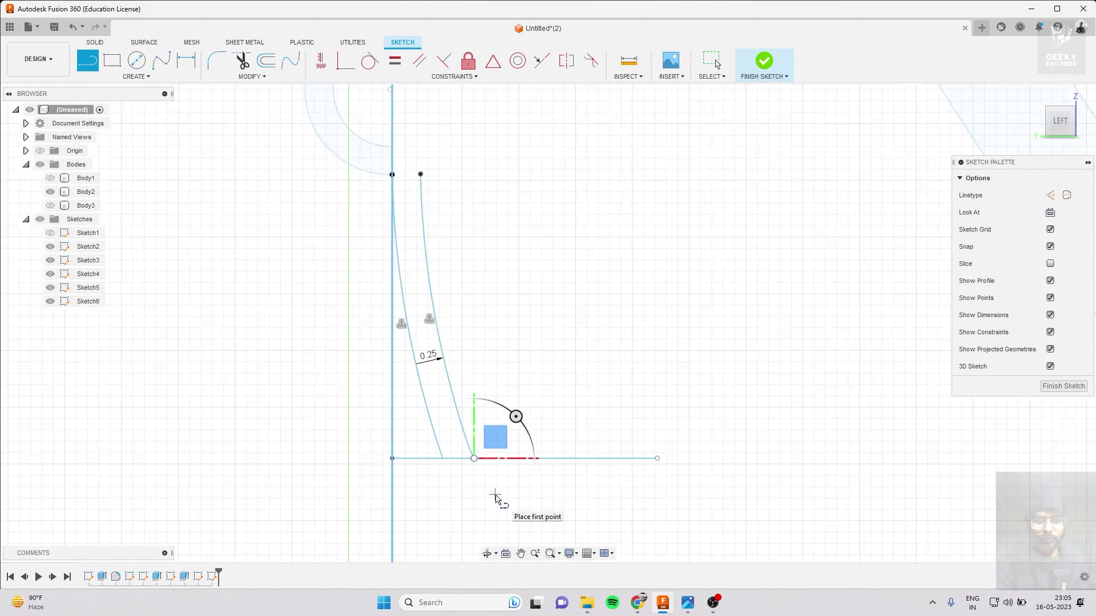
Join the top ends of the two parallel curves with short closing lines.
click(432, 227)
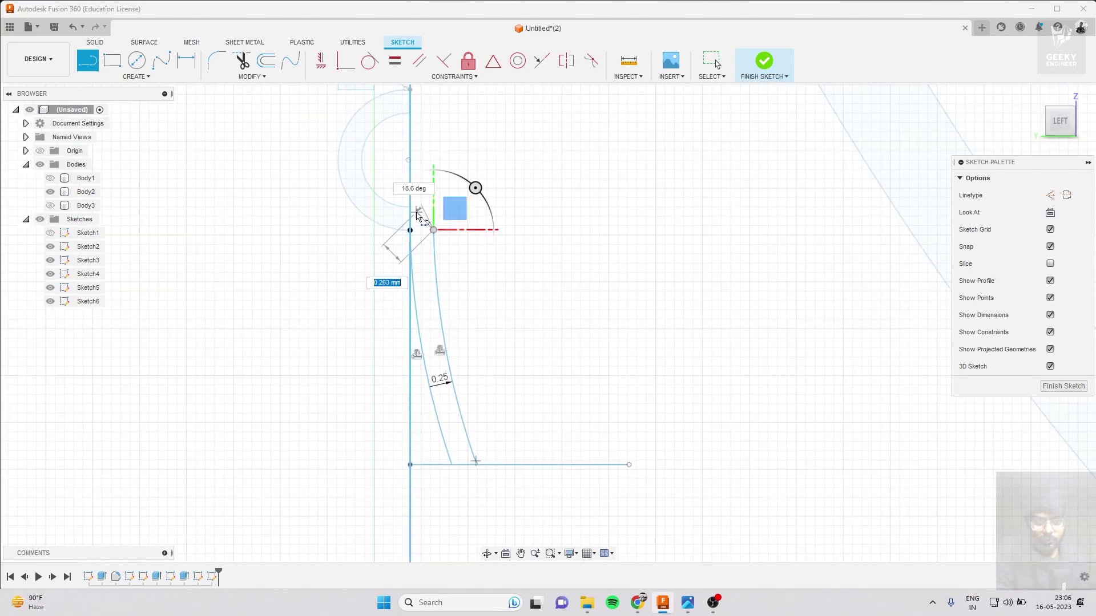
scroll(432, 223, up, 3)
scroll(435, 214, up, 2)
click(436, 252)
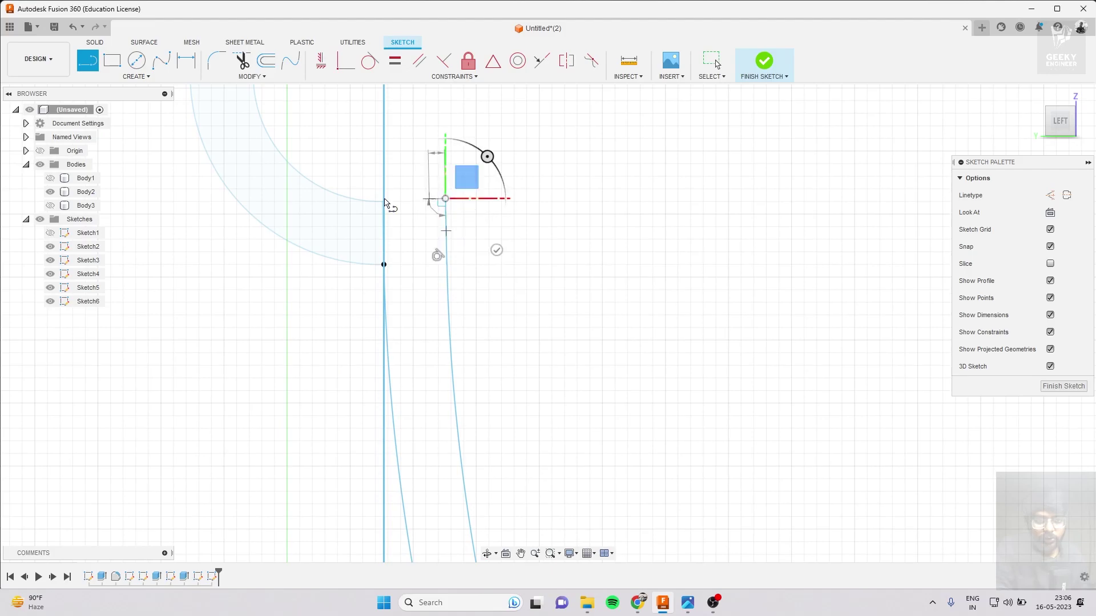
click(382, 202)
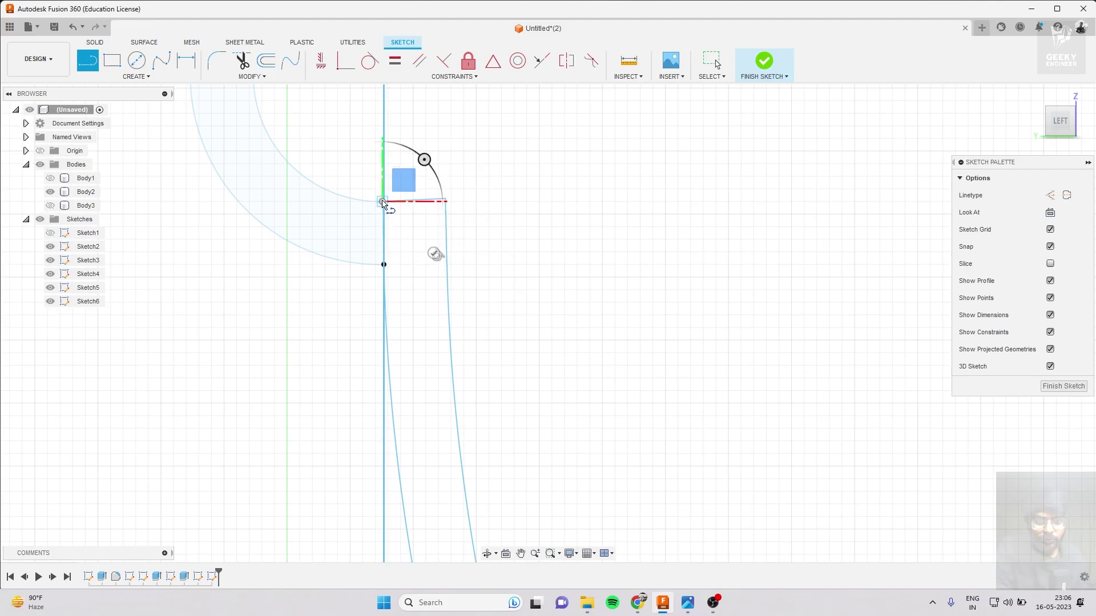
click(384, 264)
scroll(489, 227, down, 3)
scroll(543, 382, up, 2)
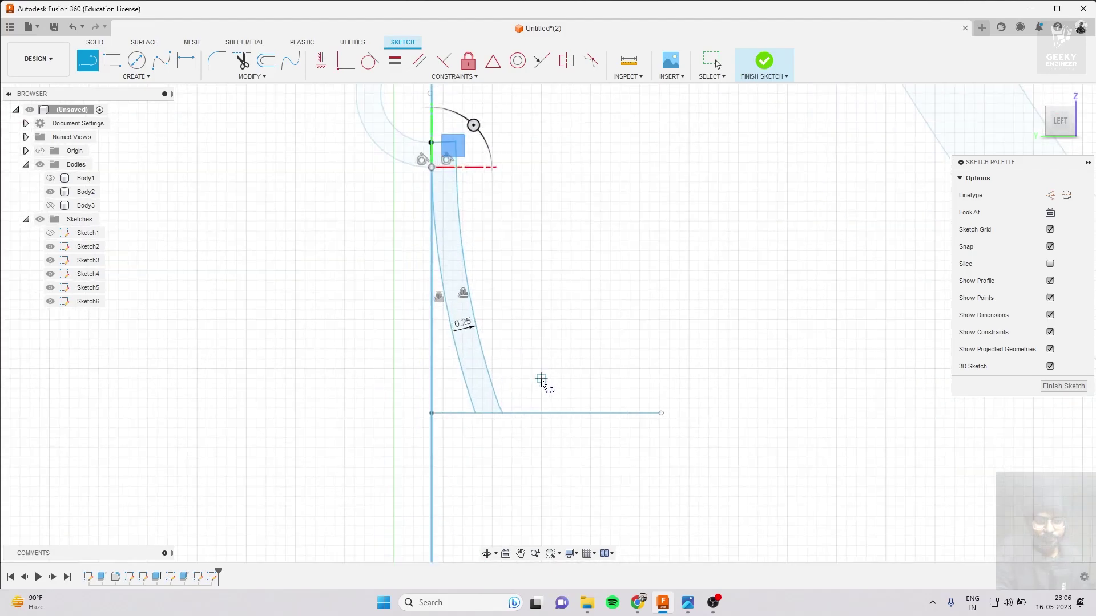
Close the bottom of the 0.25 mm strip at the base-line corner.
click(502, 413)
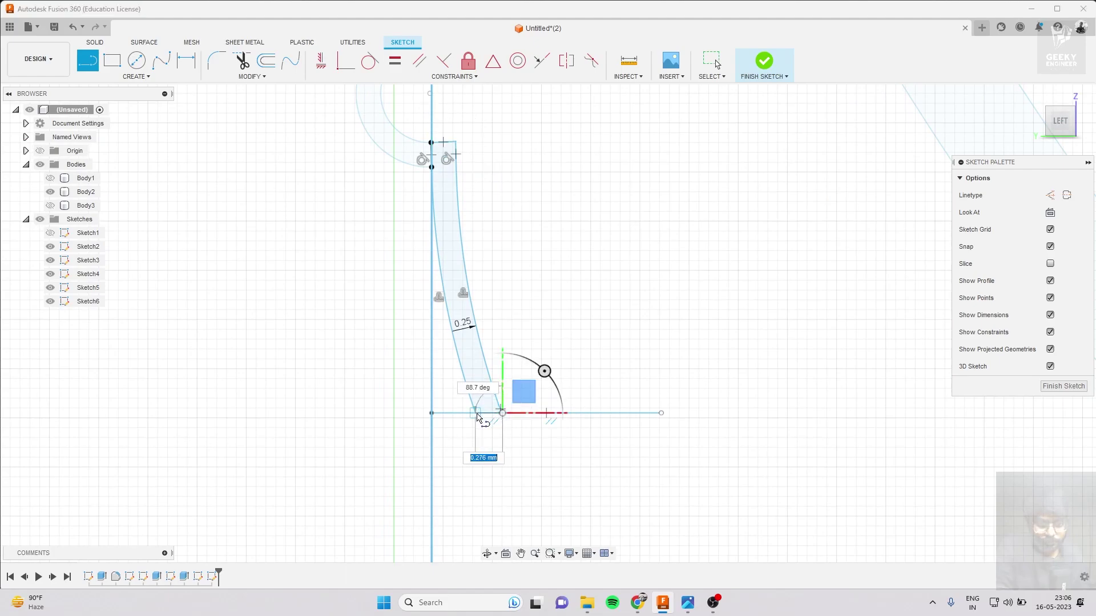
scroll(521, 337, down, 2)
scroll(578, 328, down, 2)
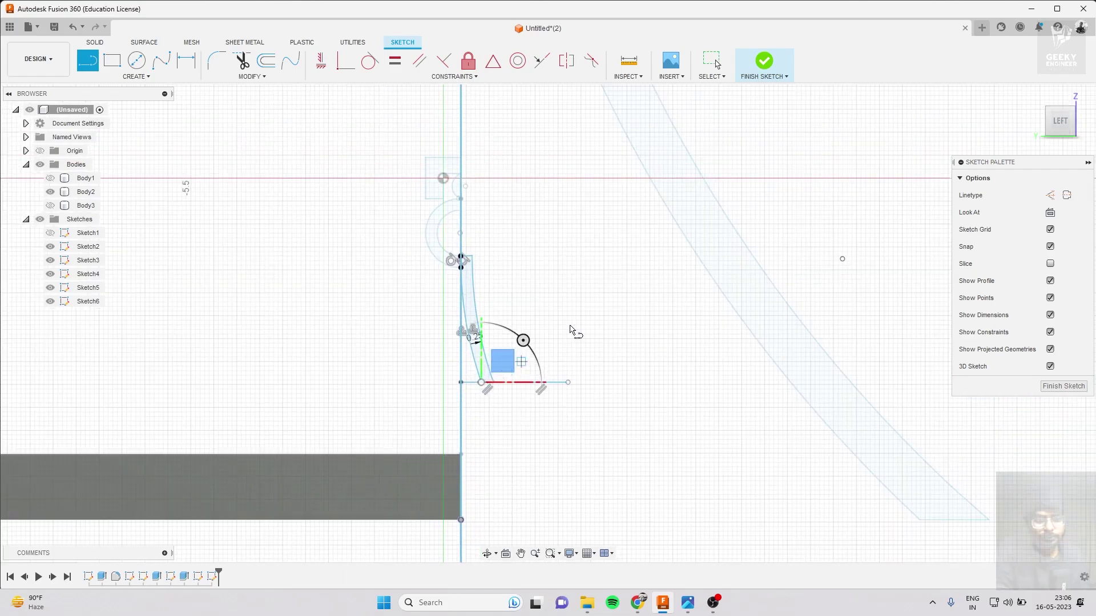